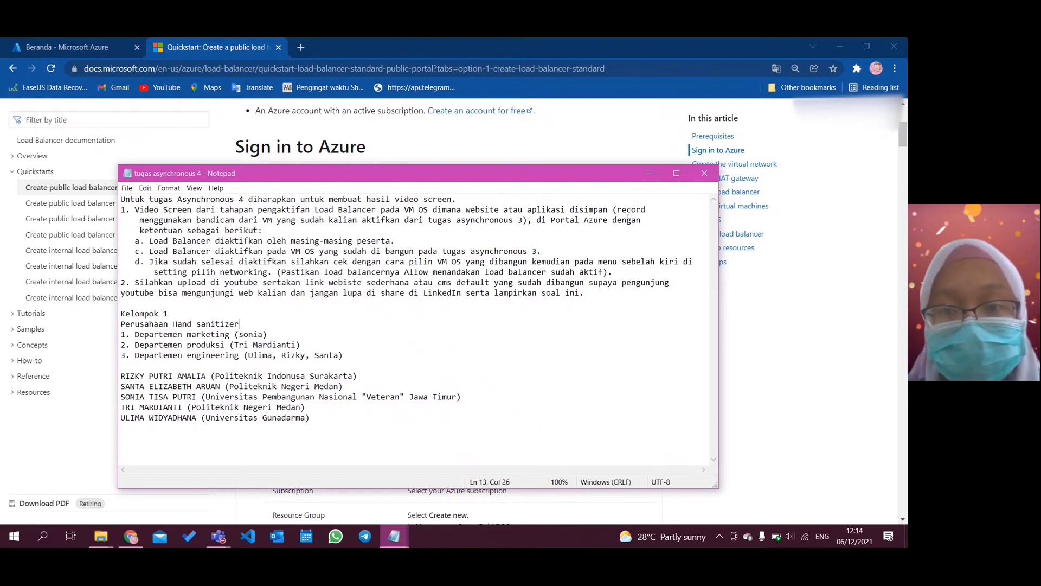
Put the assignment notes away and review the quickstart's sections on creating the virtual network and the NAT gateway
left_click(649, 174)
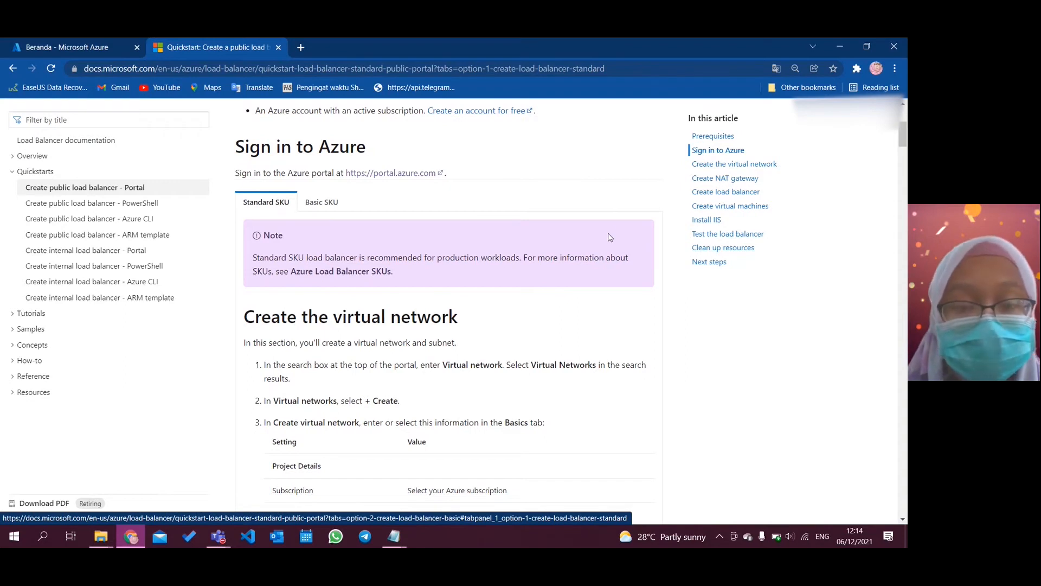
scroll(612, 341, "down", 2)
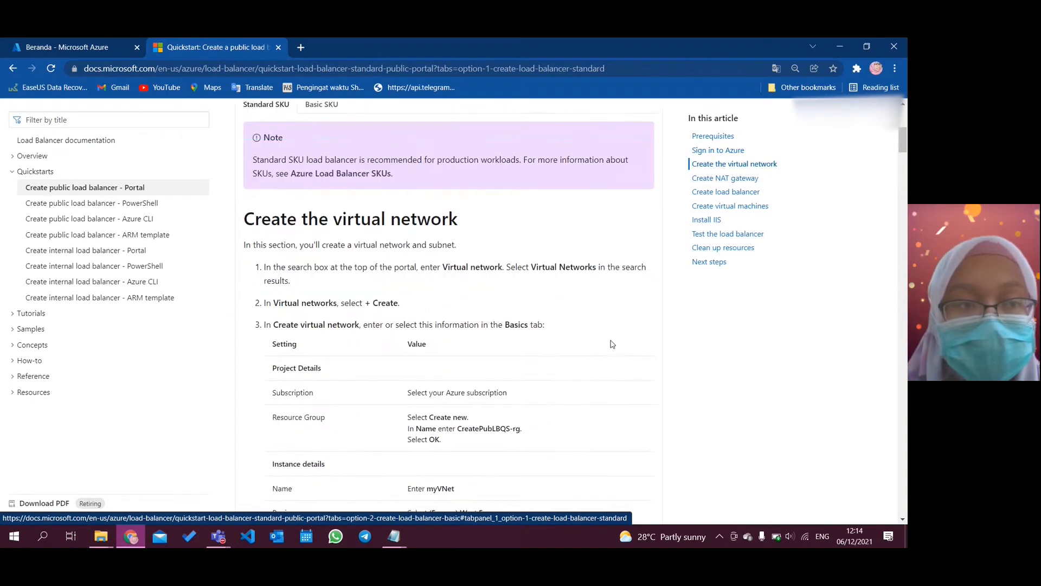
scroll(611, 344, "down", 1)
scroll(611, 344, "down", 1)
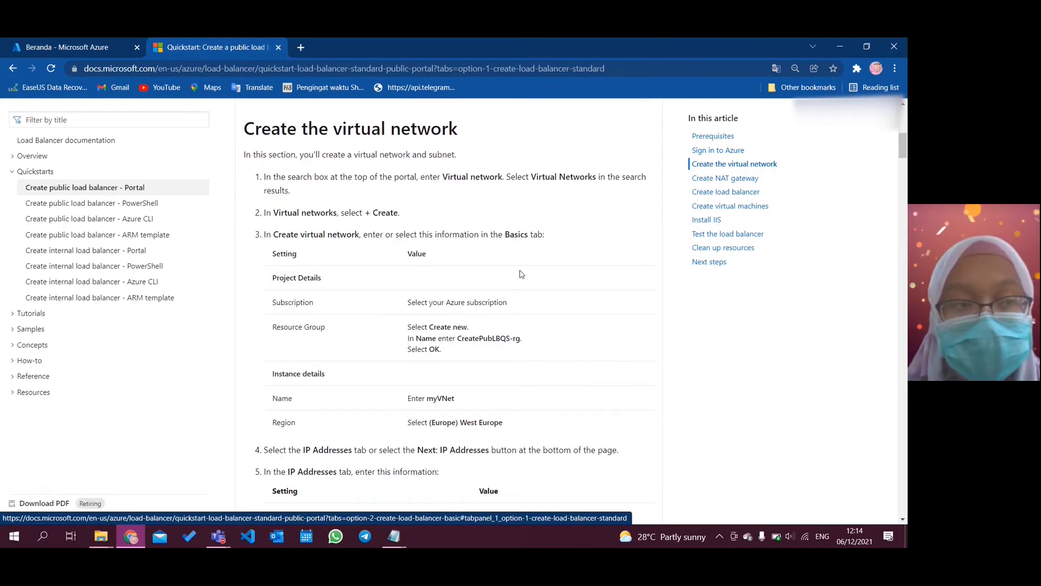
left_click(55, 48)
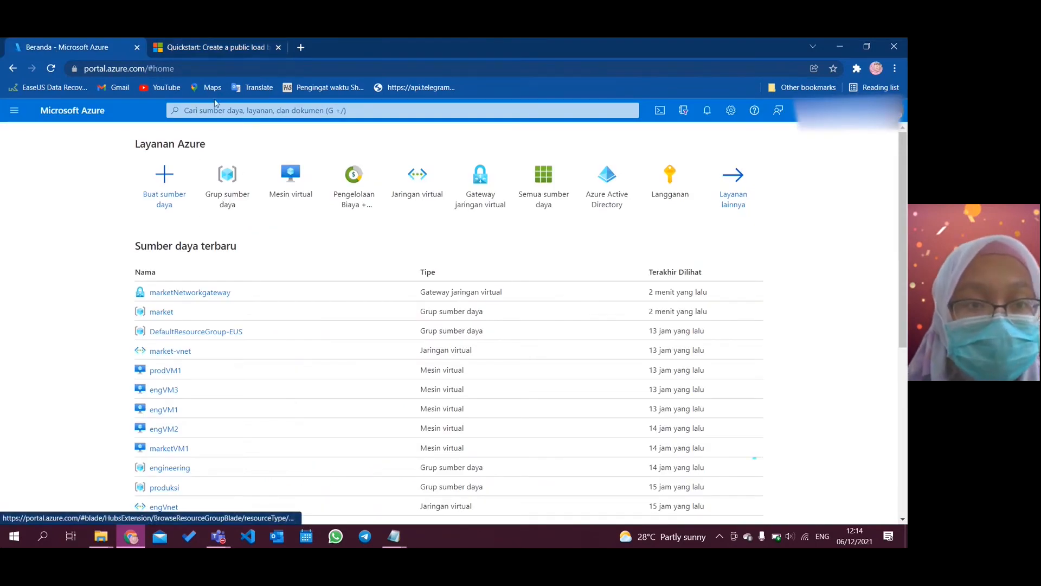
left_click(197, 47)
scroll(351, 389, "down", 10)
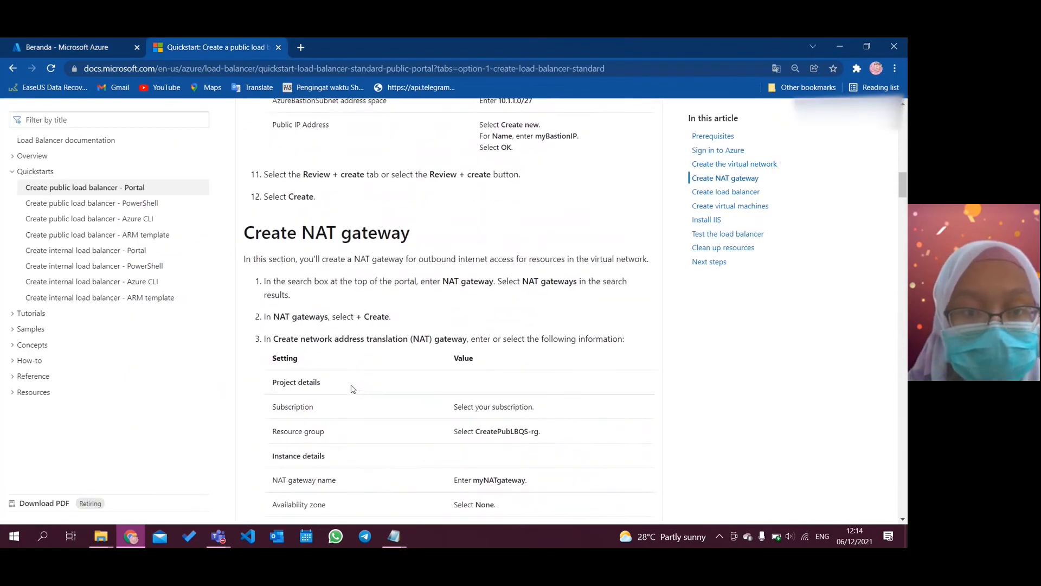
scroll(352, 389, "down", 2)
scroll(353, 388, "down", 1)
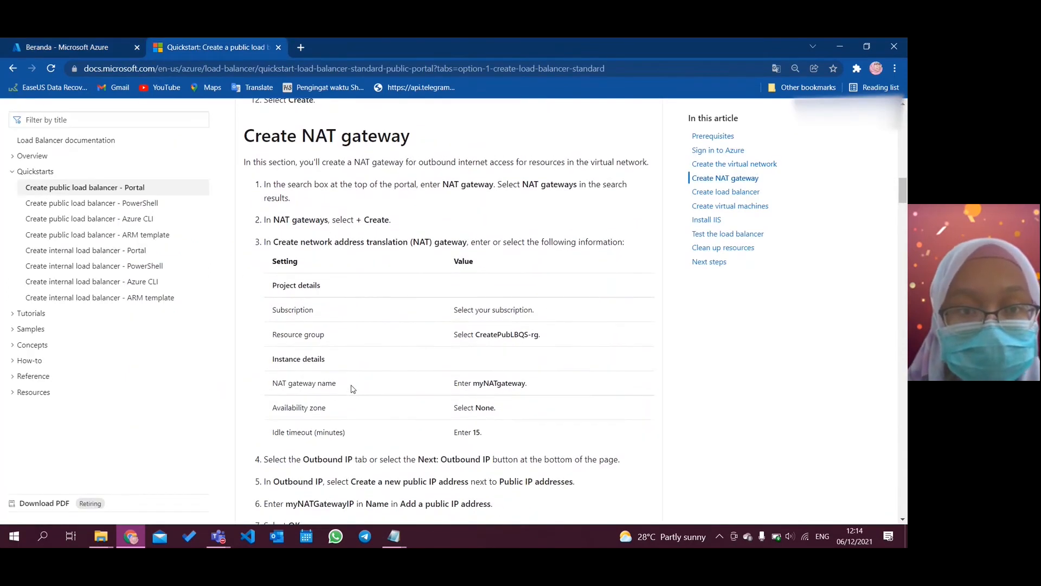
Start all the virtual machines together in the Azure portal: engVM1, engVM2, engVM3, marketVM1 and prodVM1
left_click(55, 46)
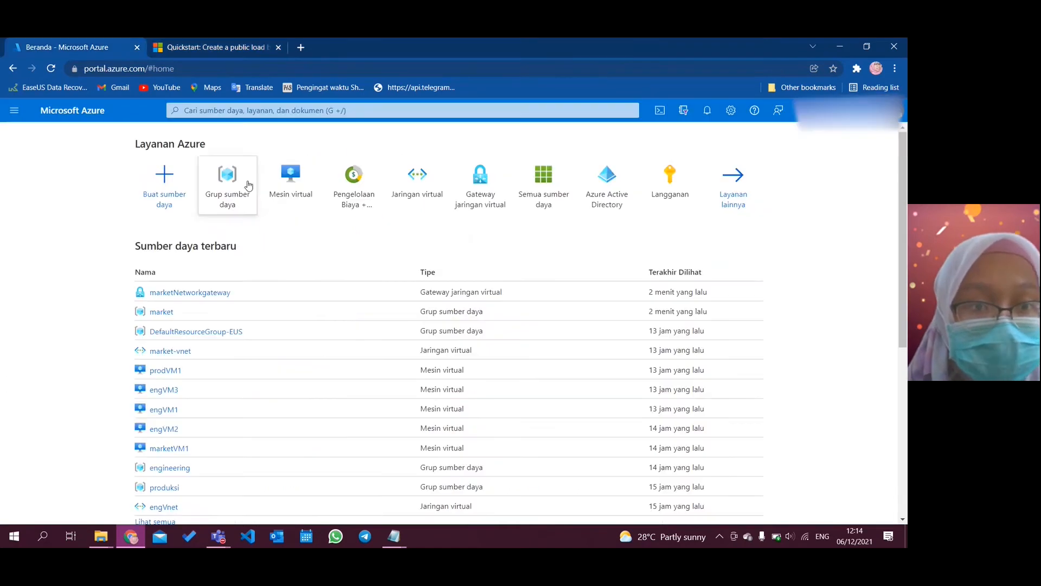
left_click(295, 184)
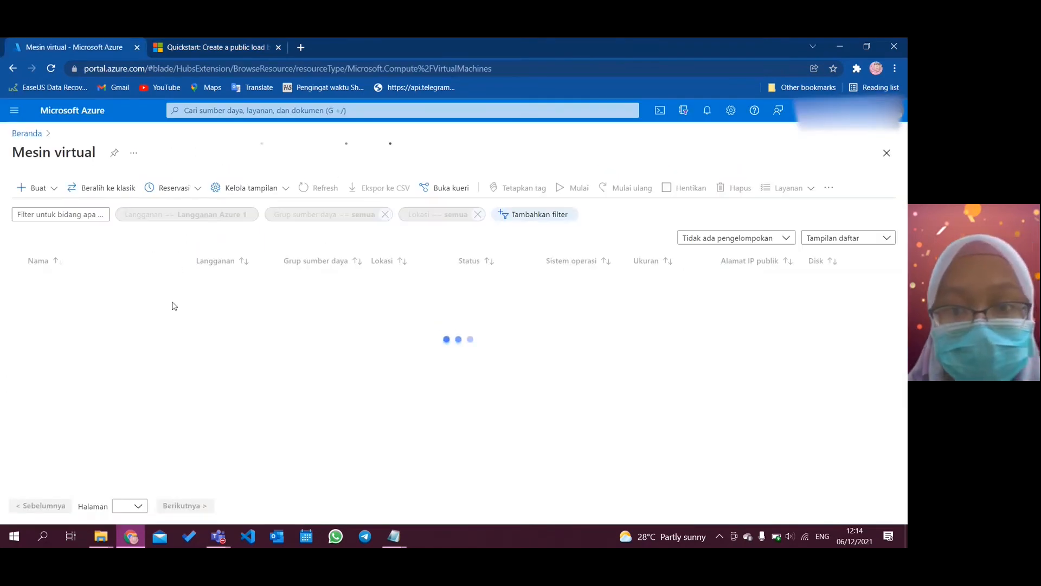
left_click(17, 260)
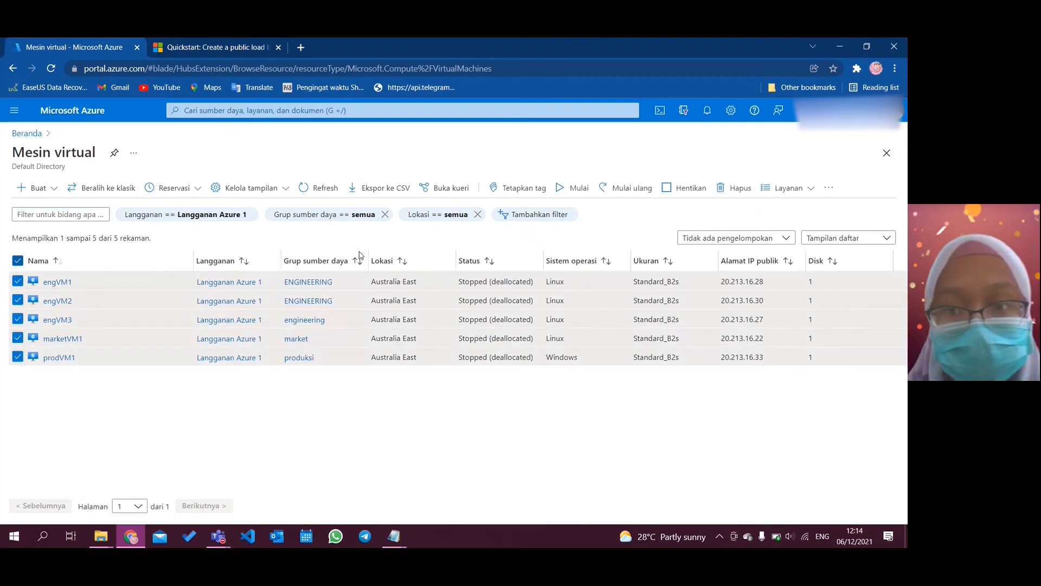
left_click(56, 282)
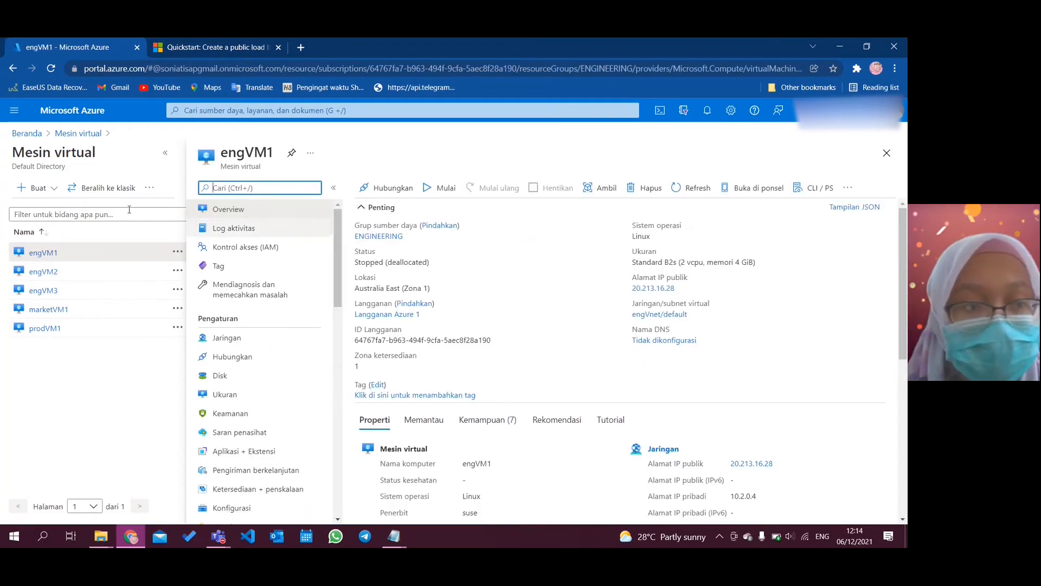
left_click(886, 154)
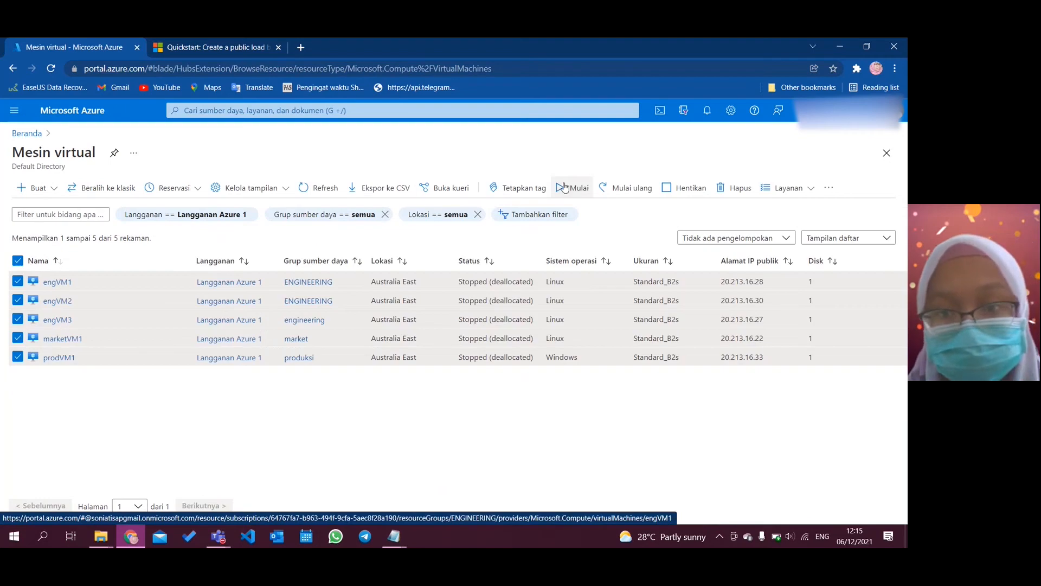
left_click(564, 188)
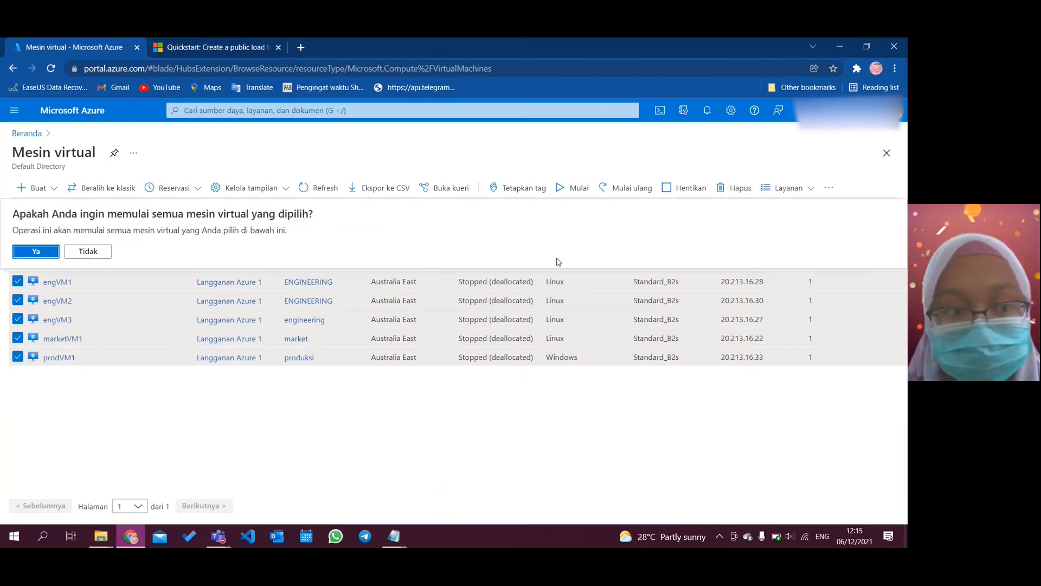
left_click(35, 252)
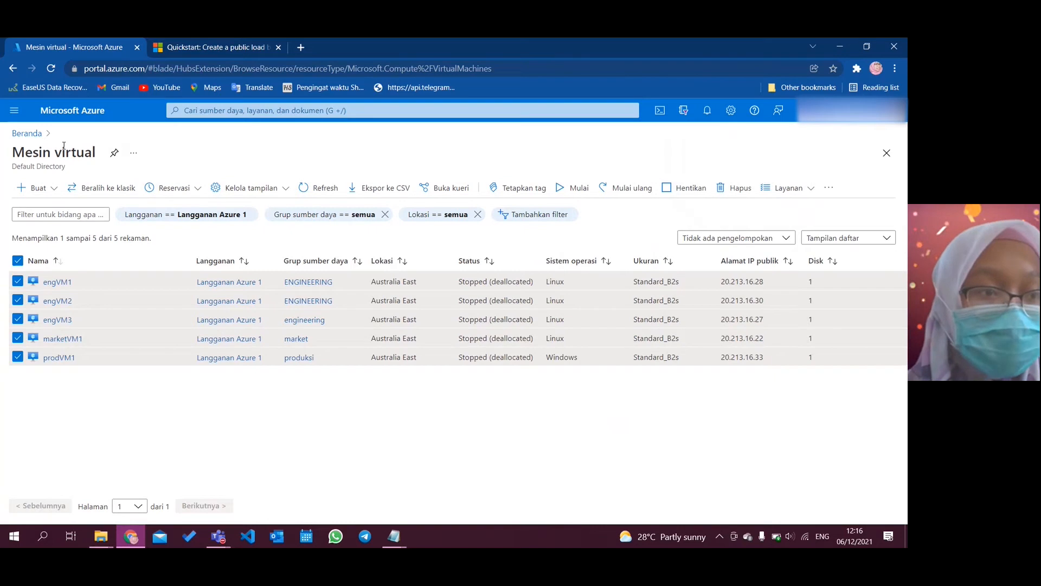
Return to the portal home, search for "nat" and open the Gateway NAT service
left_click(27, 133)
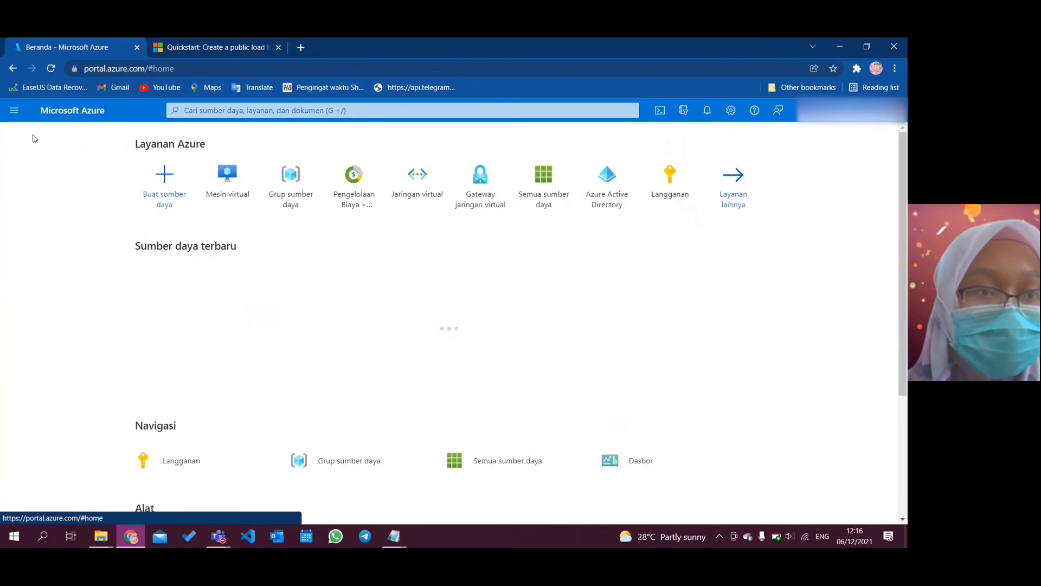
left_click(197, 47)
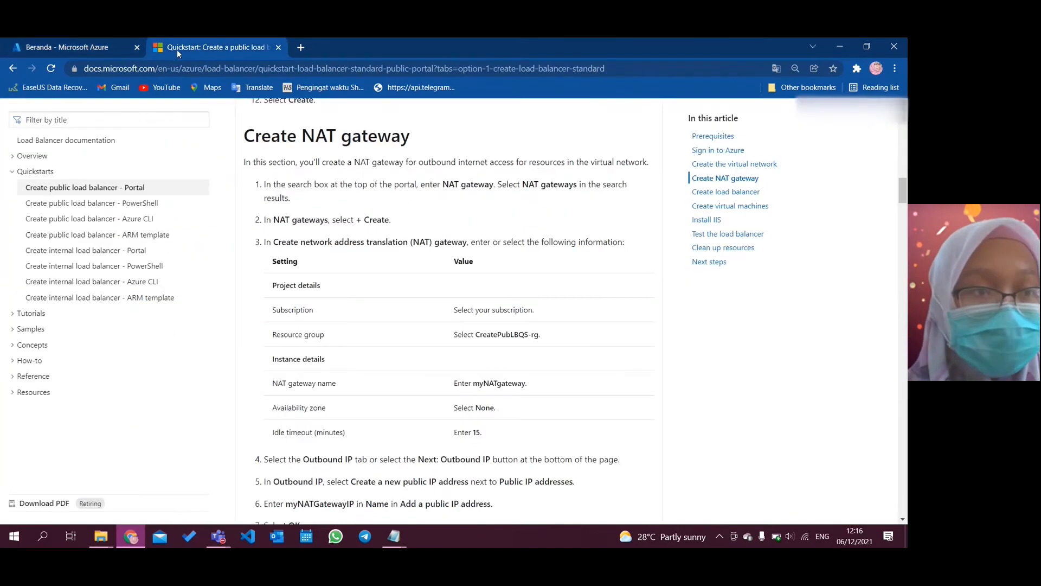
left_click(96, 48)
left_click(280, 111)
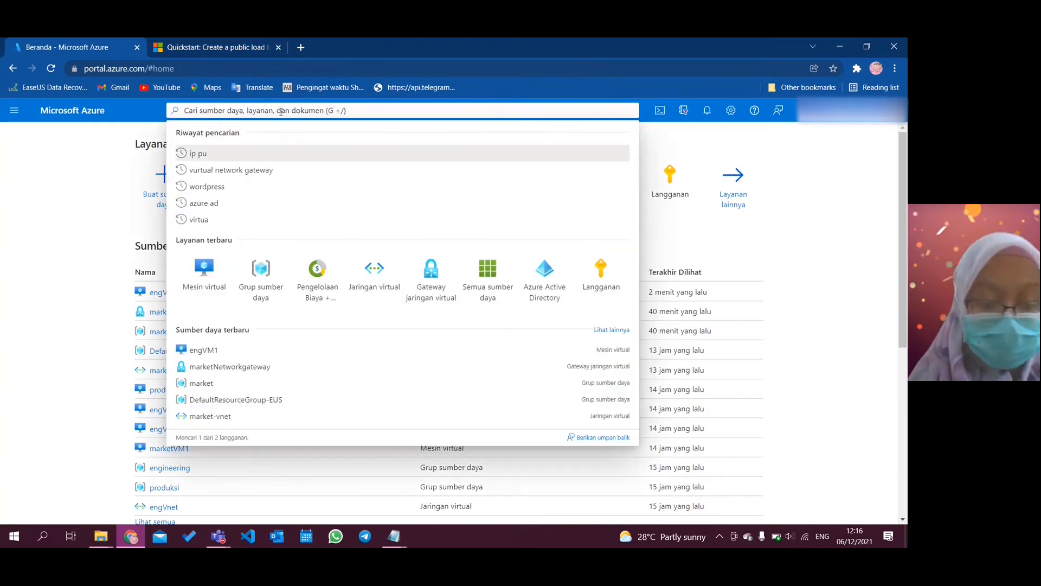
type("nat")
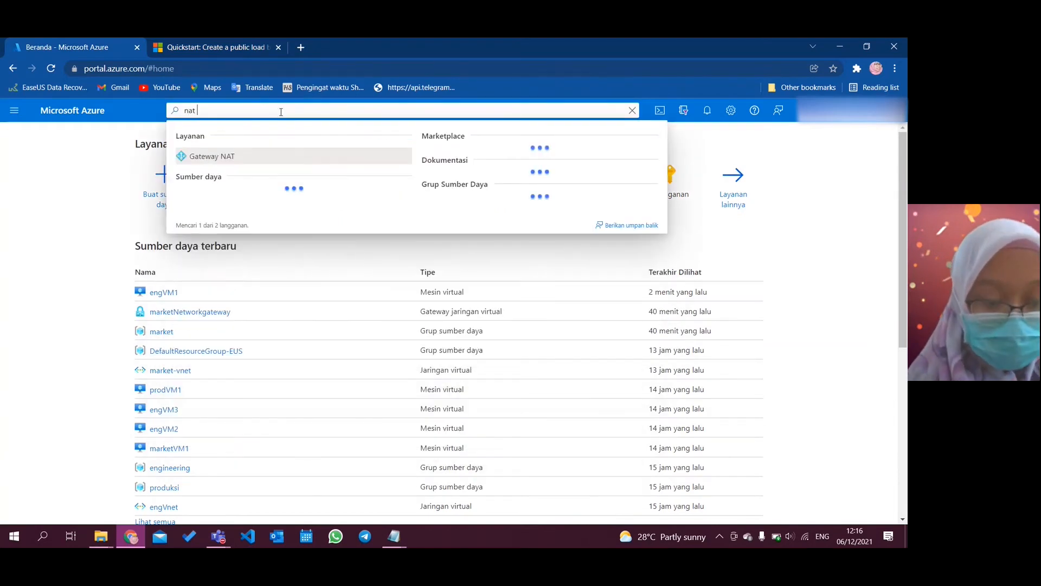
left_click(230, 159)
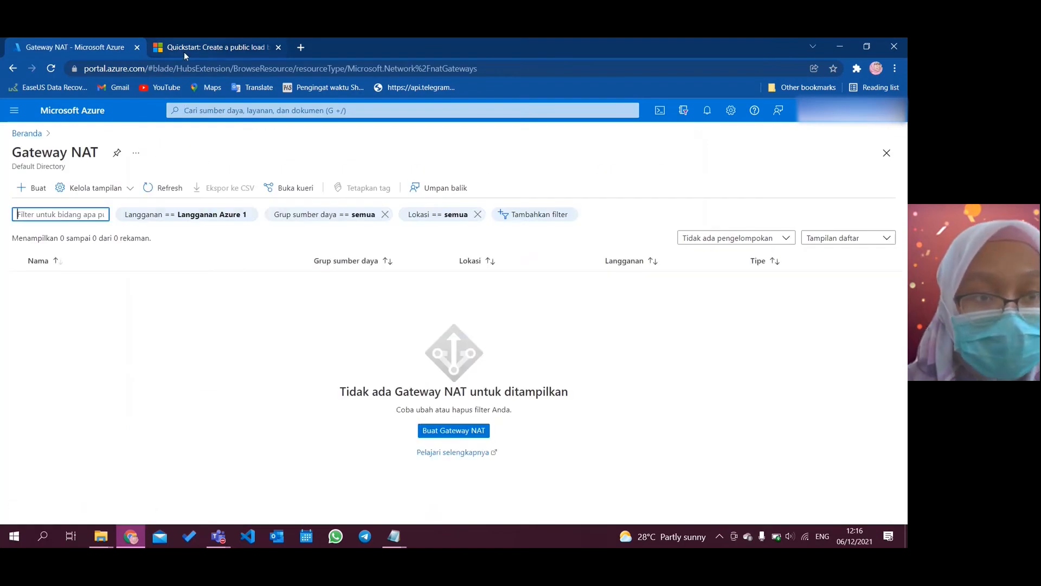
Check the quickstart's NAT gateway instructions and open the creation form for a new NAT gateway, collapsing the gateway list beside it
left_click(184, 51)
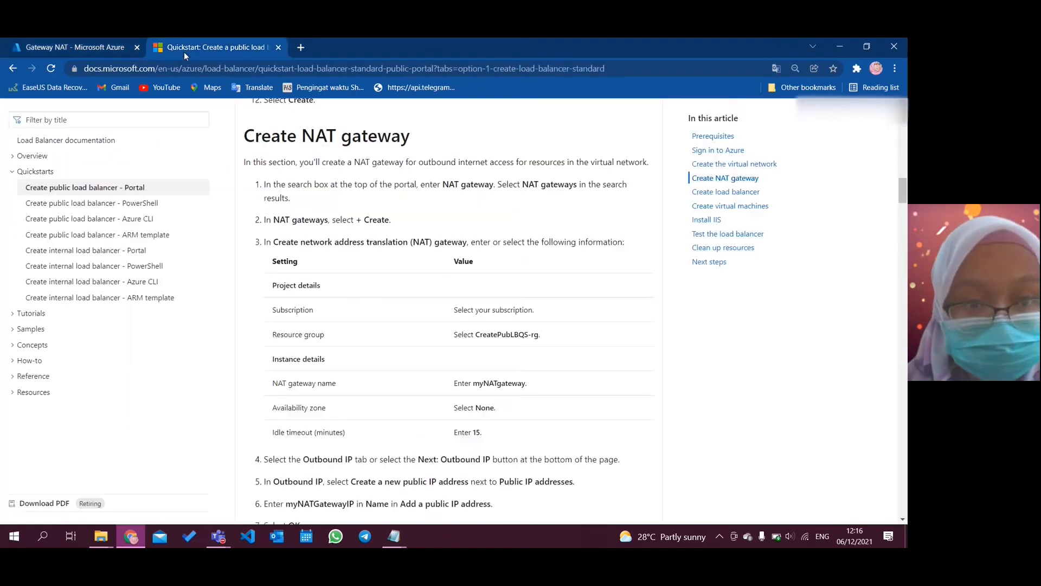
left_click(95, 49)
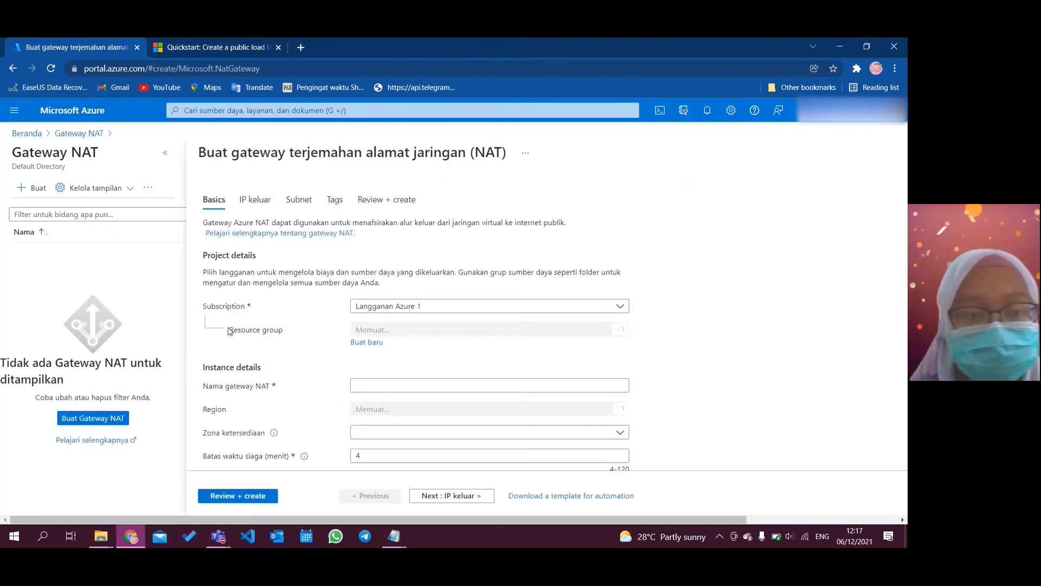
left_click(165, 153)
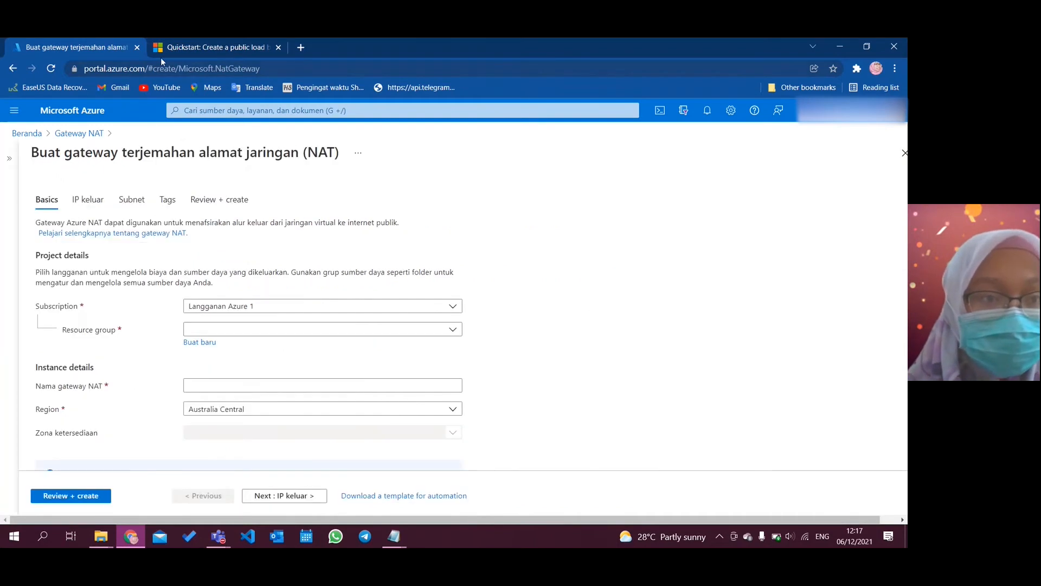
Consult the quickstart's project details and assign the new NAT gateway to the market resource group
left_click(186, 47)
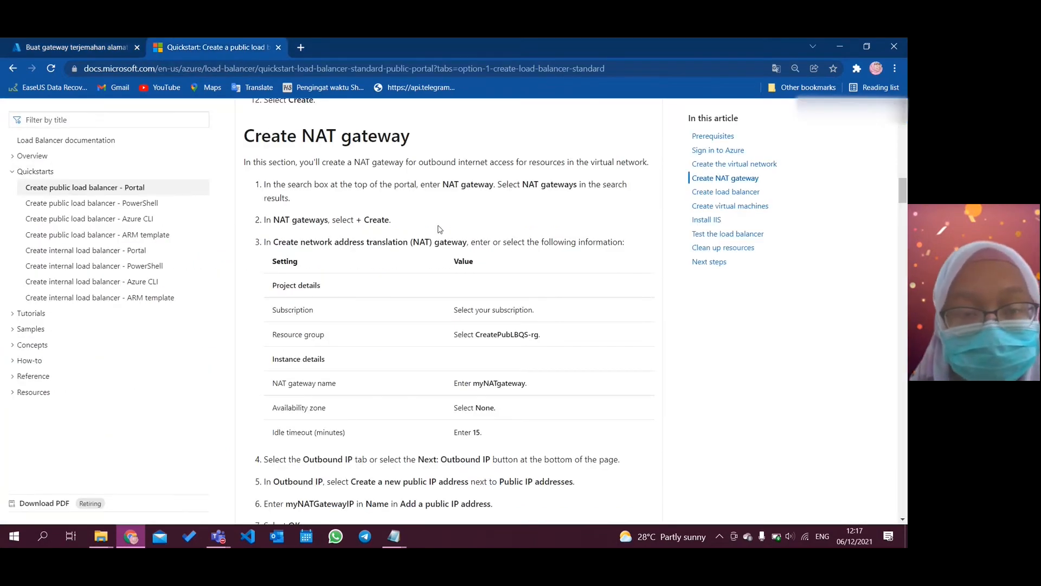
scroll(531, 275, "down", 1)
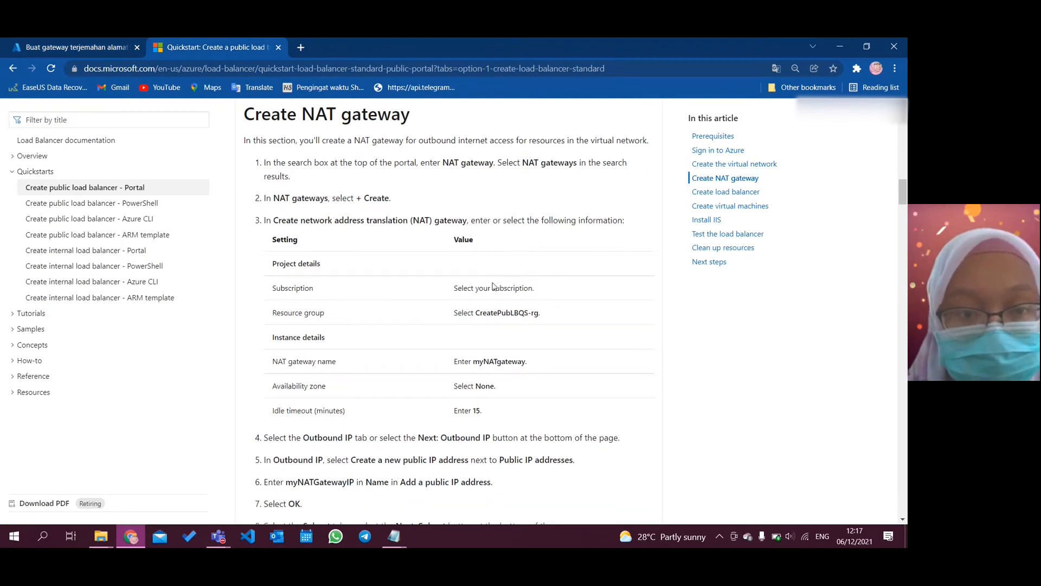
scroll(438, 295, "down", 1)
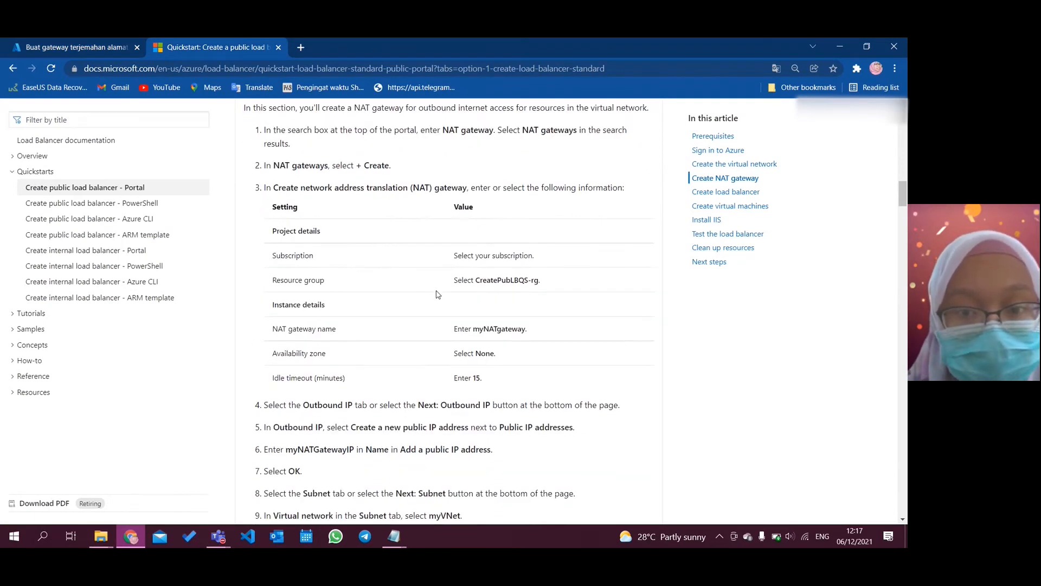
left_click(72, 50)
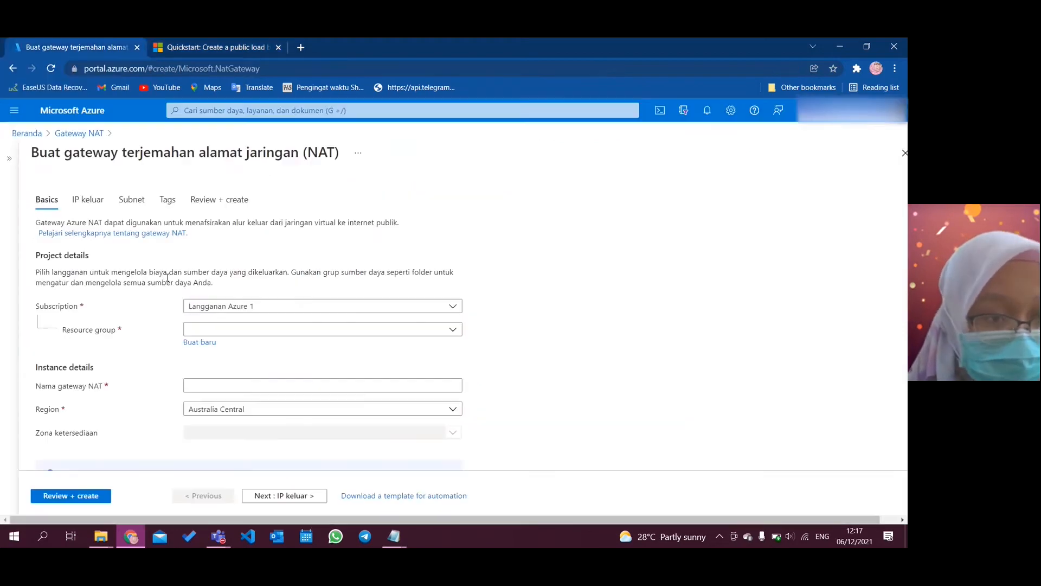
left_click(276, 334)
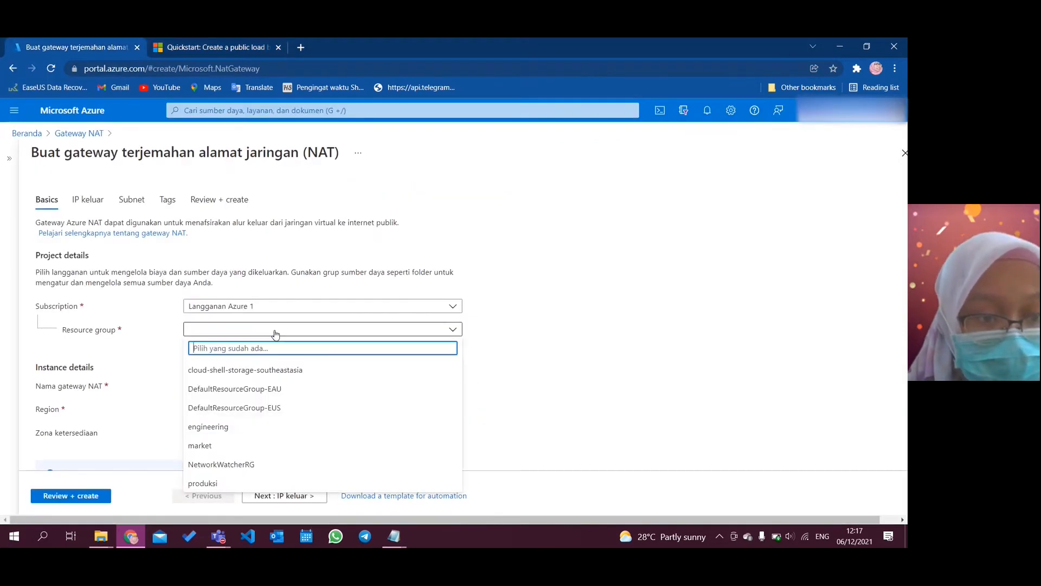
left_click(217, 446)
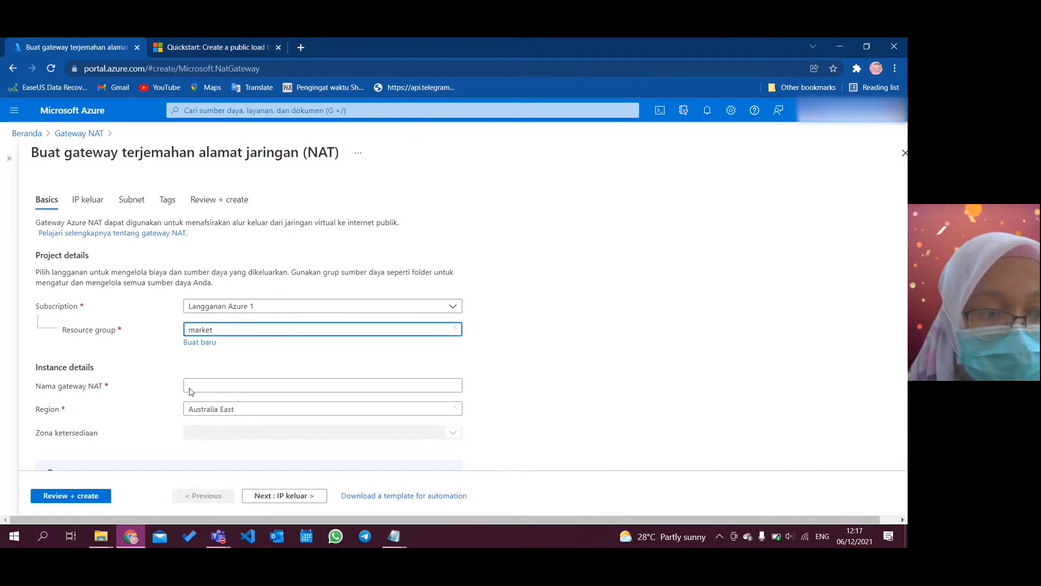
Check the quickstart's instance details and name the NAT gateway marketNatGateway
left_click(189, 49)
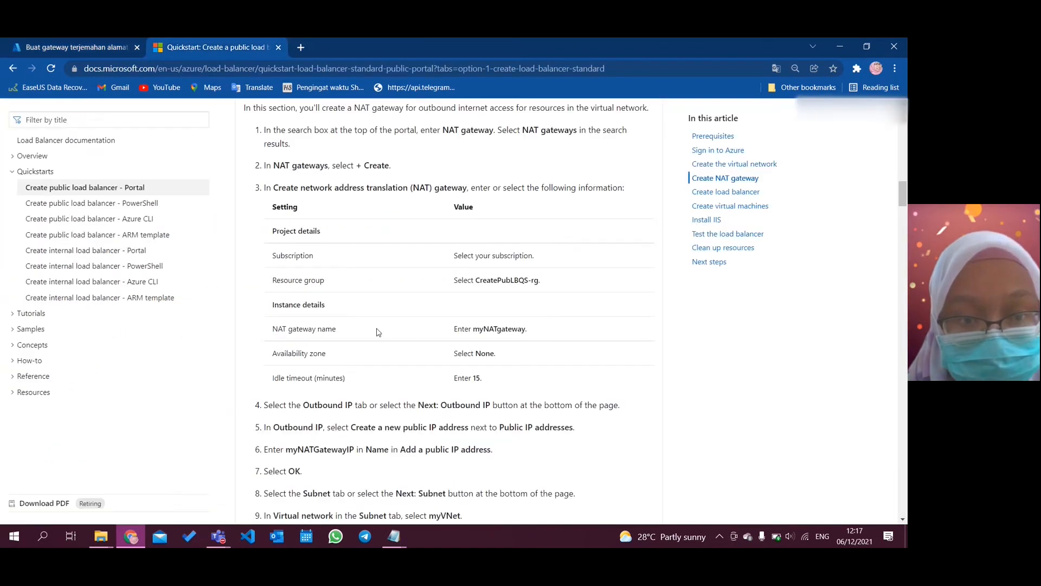
scroll(374, 330, "down", 1)
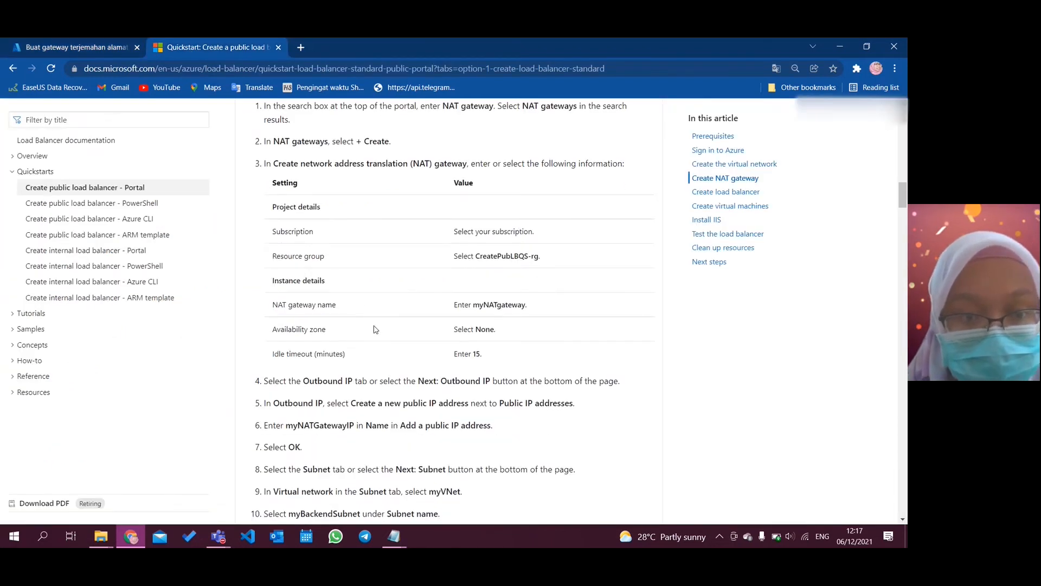
left_click(80, 50)
left_click(223, 359)
type("marketN")
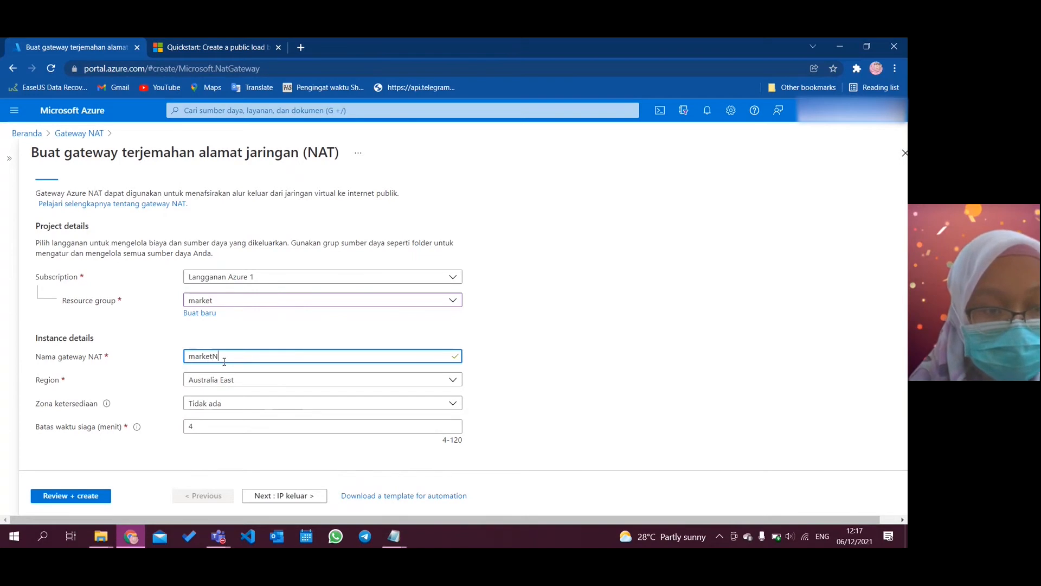
type("atGateway")
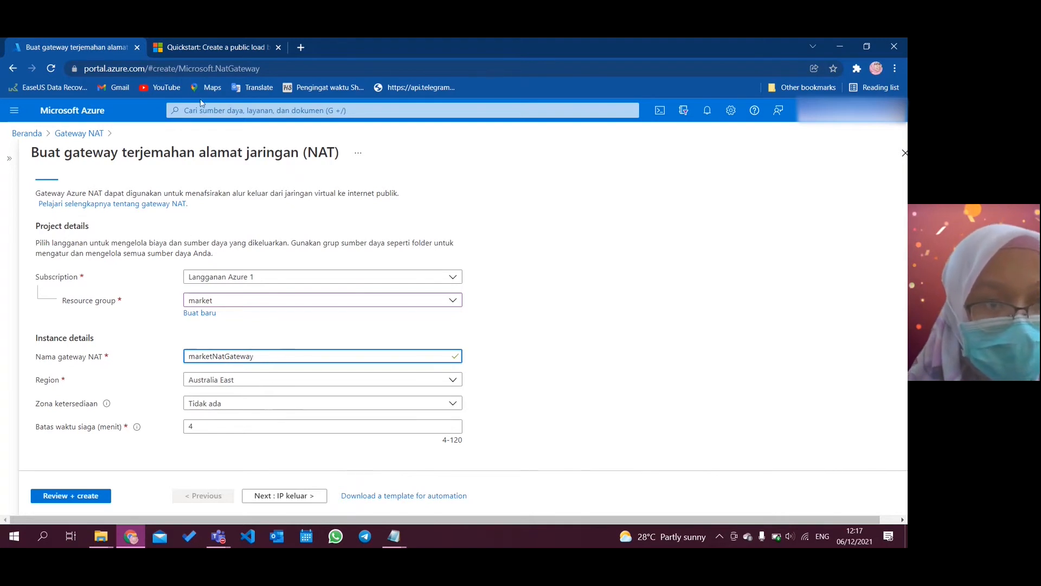
Compare the NAT gateway form's availability zone and idle timeout with the quickstart's instance details
left_click(187, 50)
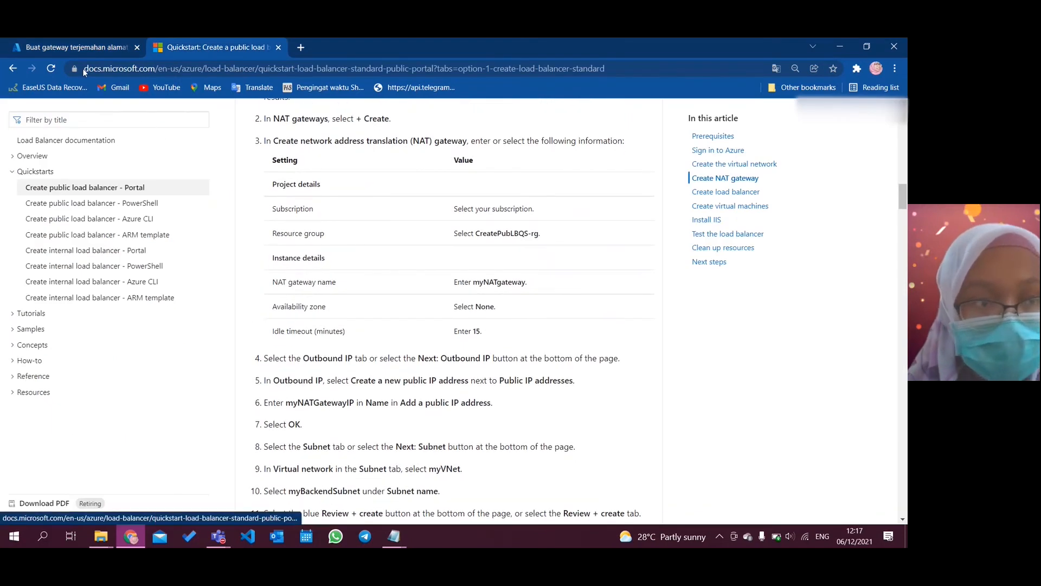
left_click(73, 45)
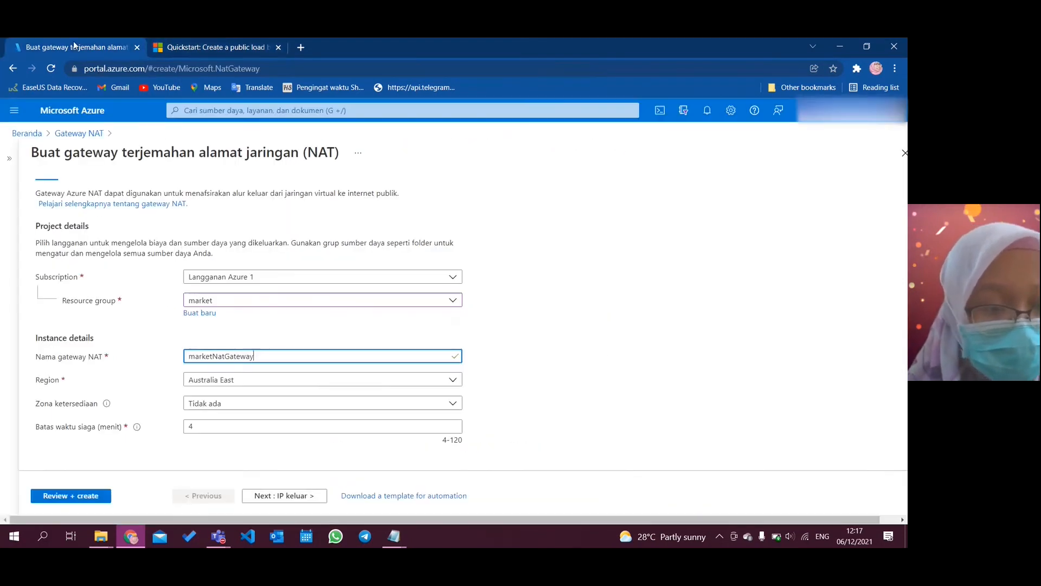
left_click(204, 46)
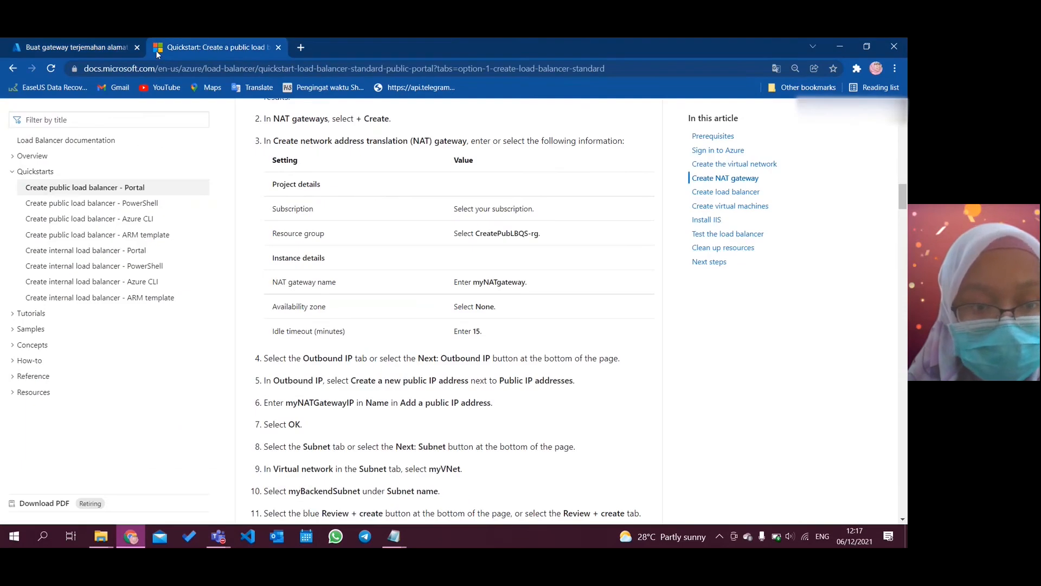
left_click(102, 47)
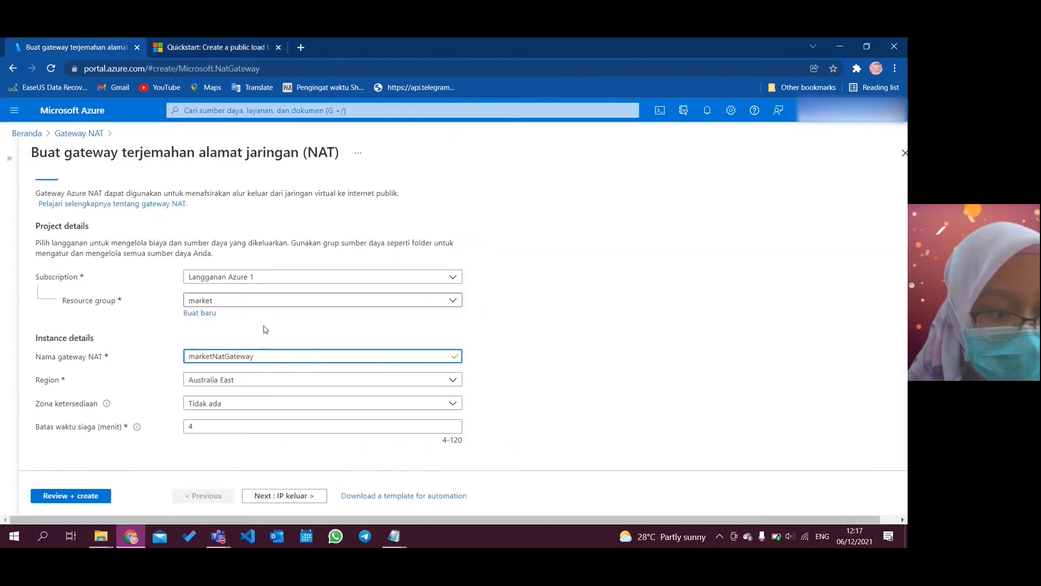
Set the NAT gateway's idle timeout to 15 minutes, check the quickstart and proceed to the outbound IP settings
left_click(218, 428)
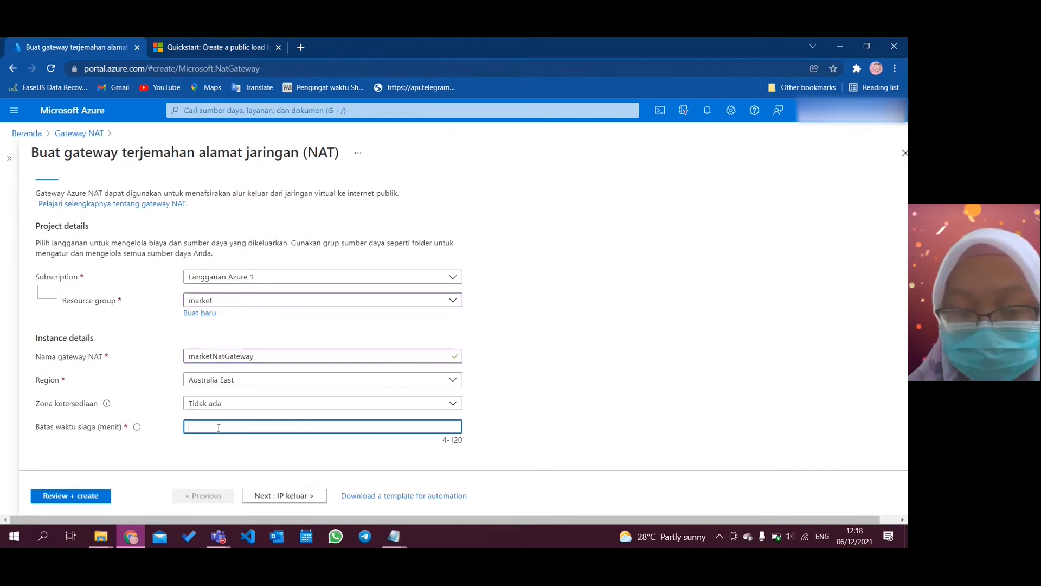
type("15")
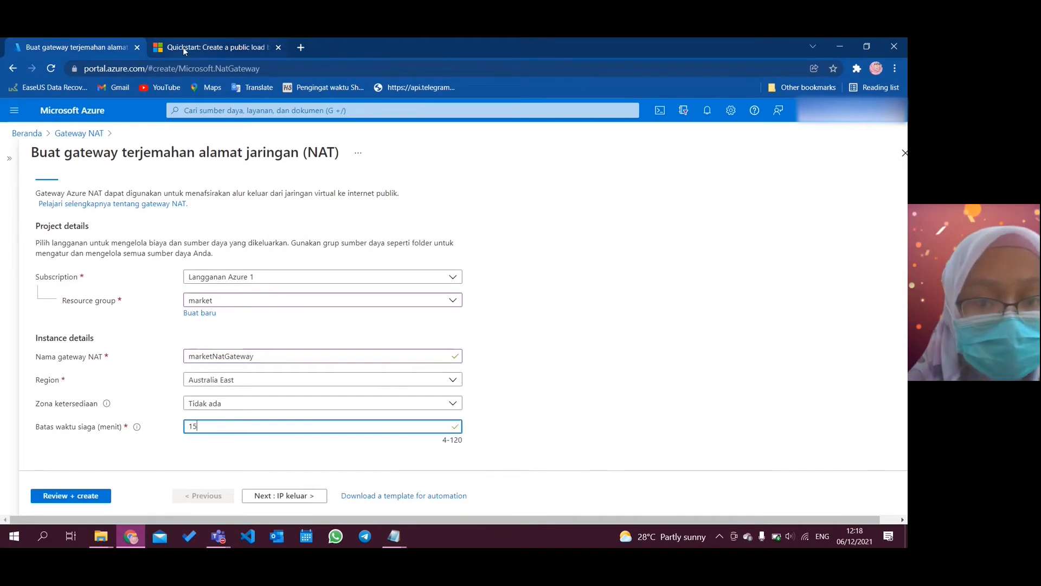
left_click(183, 47)
scroll(370, 404, "down", 3)
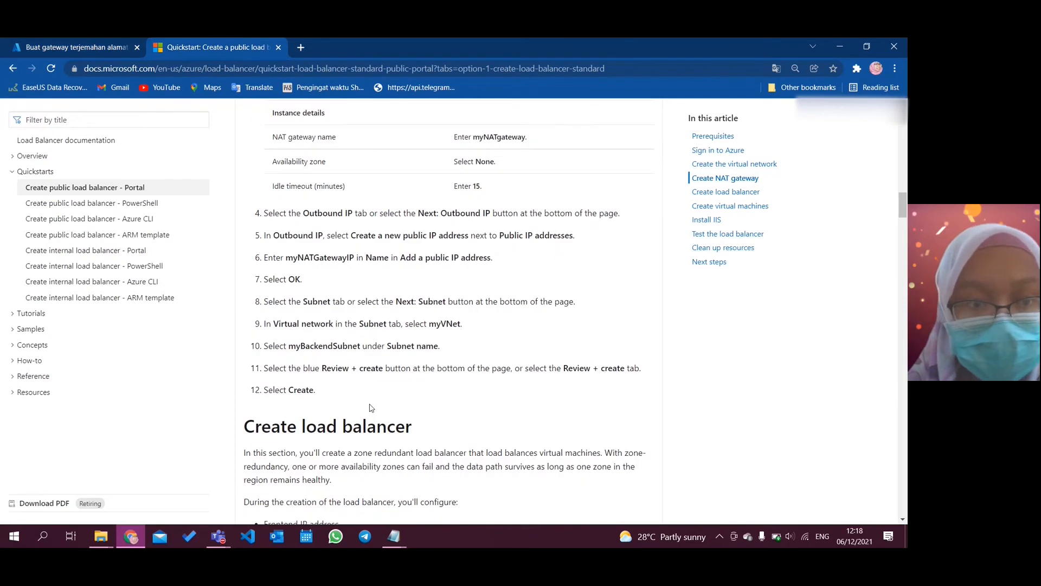
left_click(66, 47)
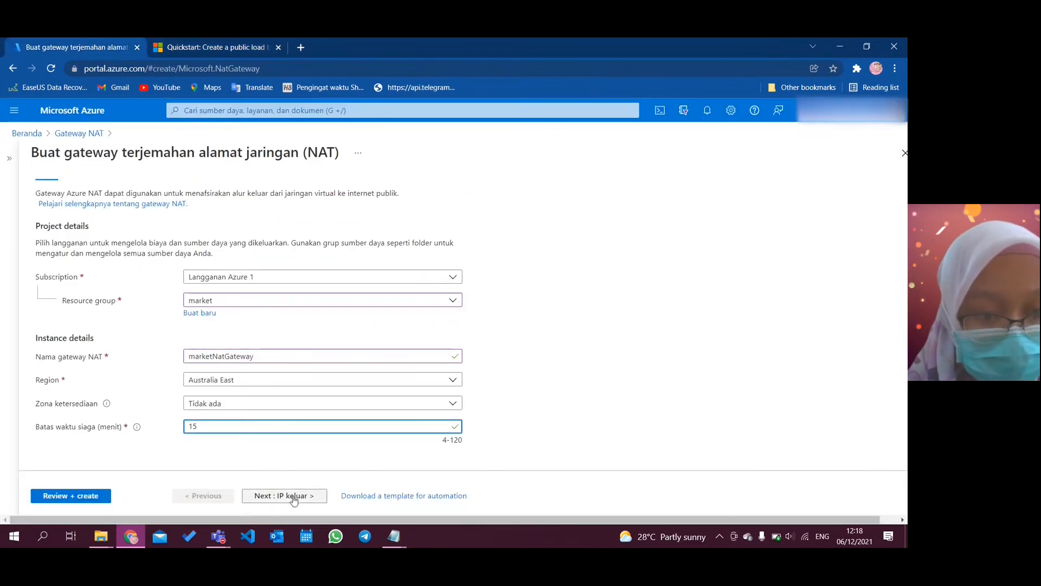
left_click(293, 496)
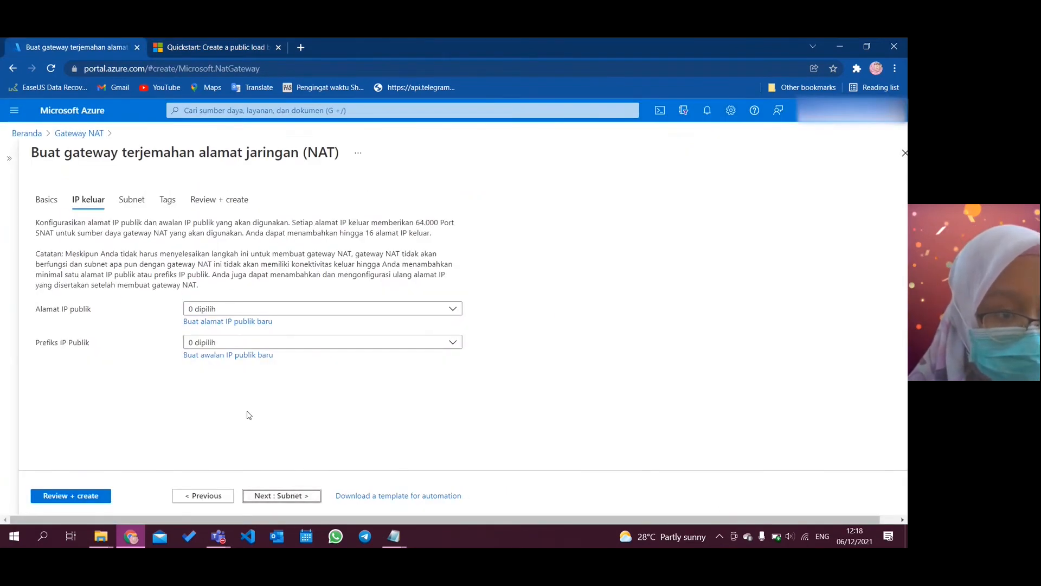
Check the quickstart's outbound IP instructions and try to assign the existing public IP address engVM3ip204 to the gateway
left_click(181, 53)
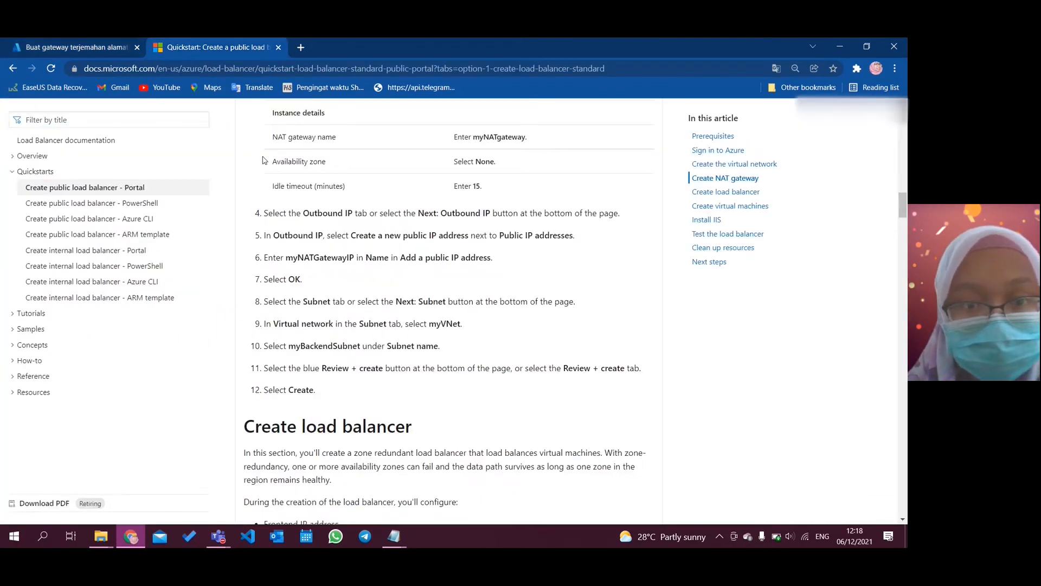
left_click(105, 47)
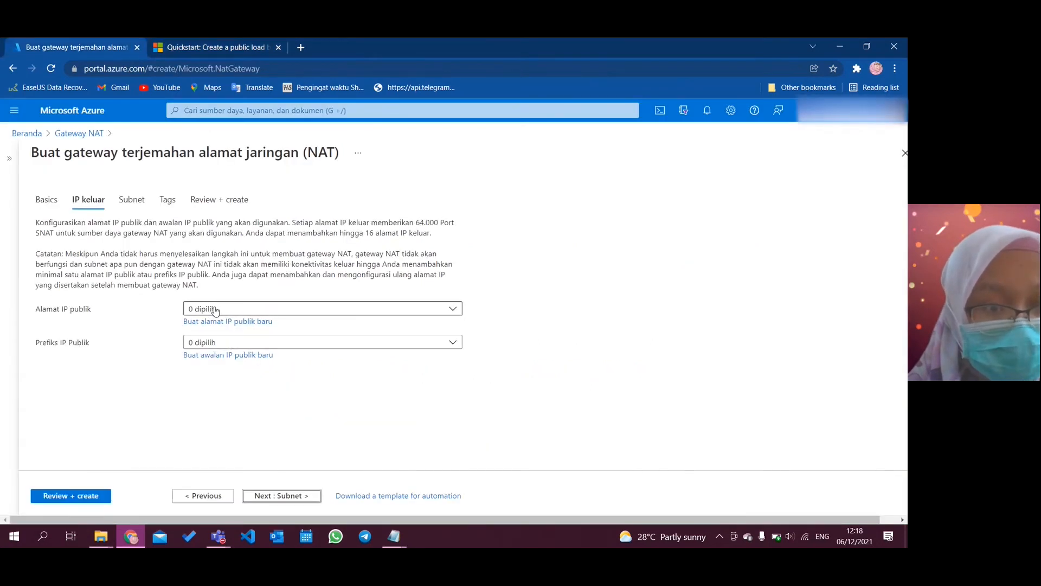
left_click(234, 309)
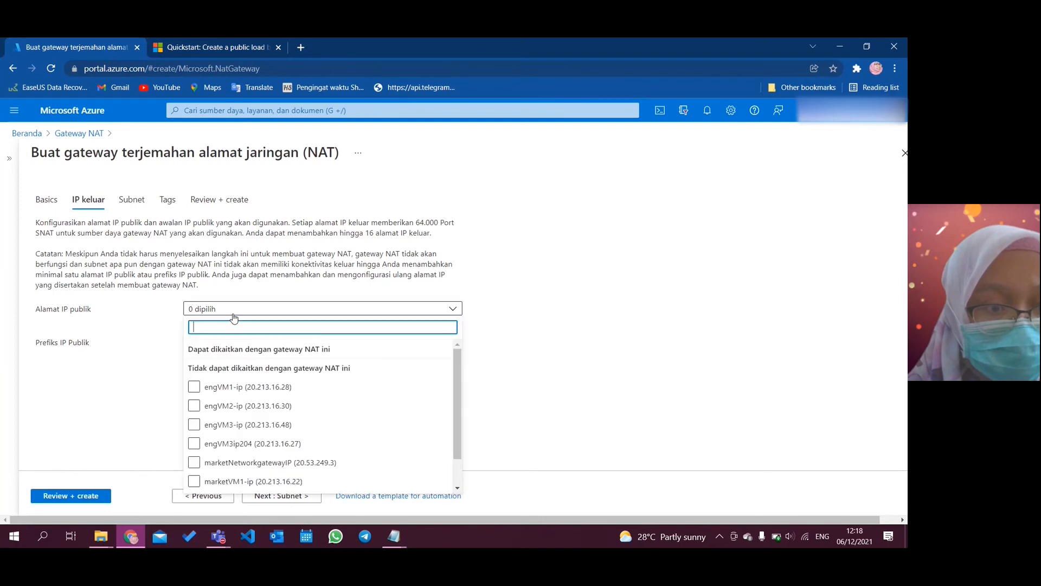
left_click(152, 361)
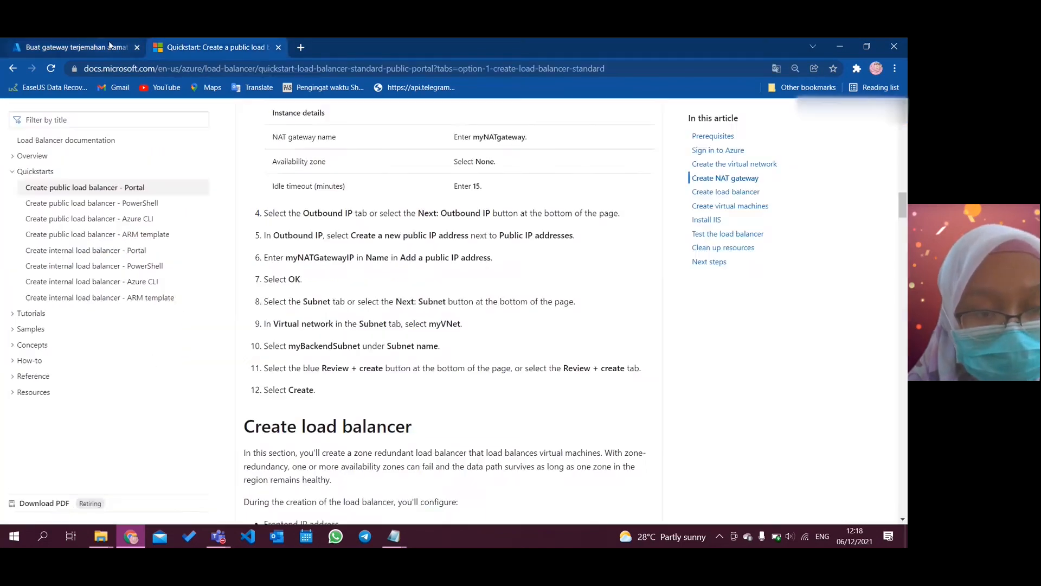
left_click(263, 312)
scroll(300, 431, "down", 1)
left_click(261, 443)
scroll(261, 443, "down", 1)
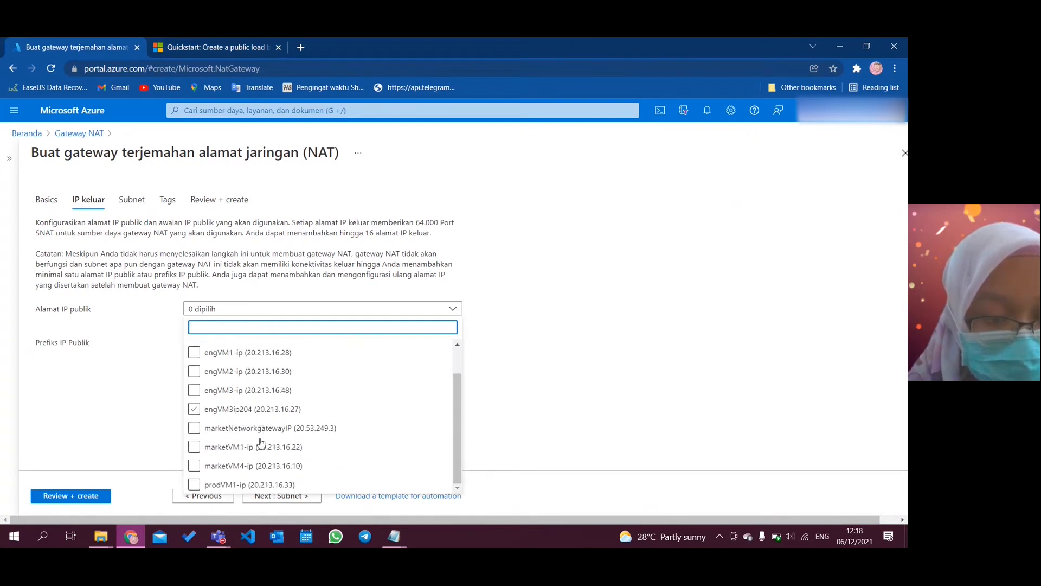
left_click(132, 415)
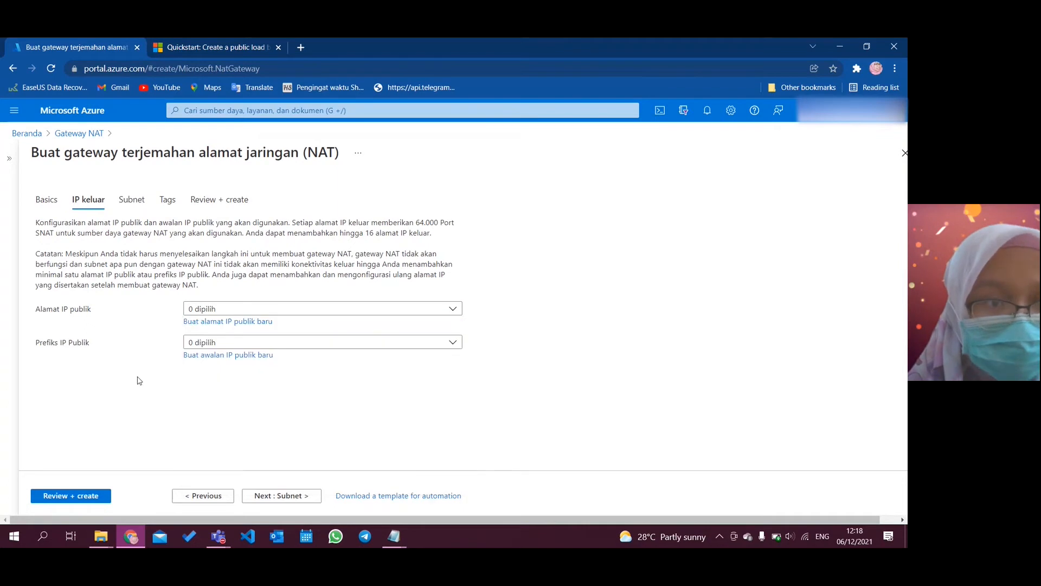
Reread the quickstart's outbound IP instructions and examine which existing public IP addresses can be associated with the gateway
left_click(174, 49)
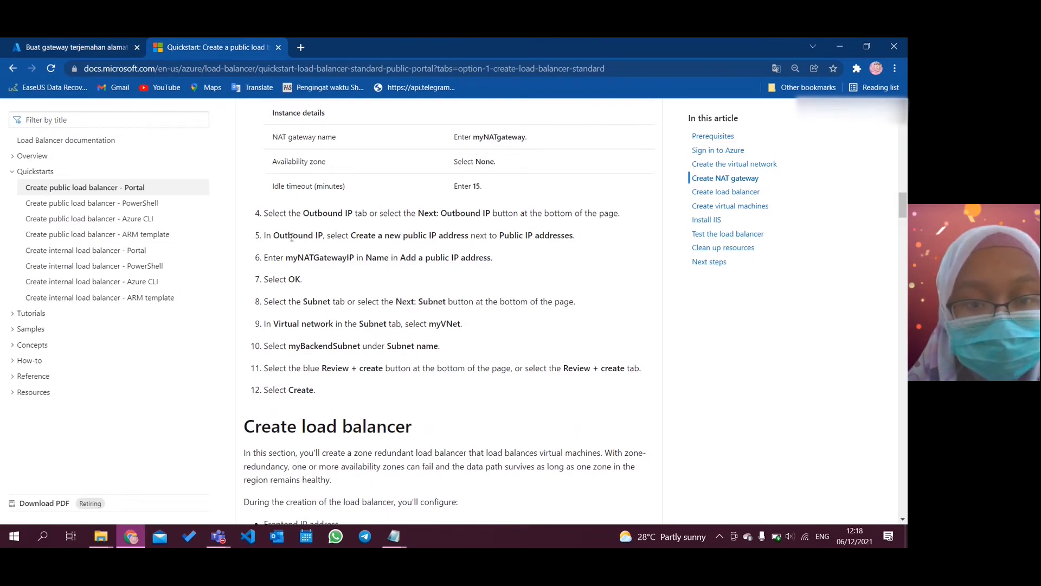
left_click(69, 47)
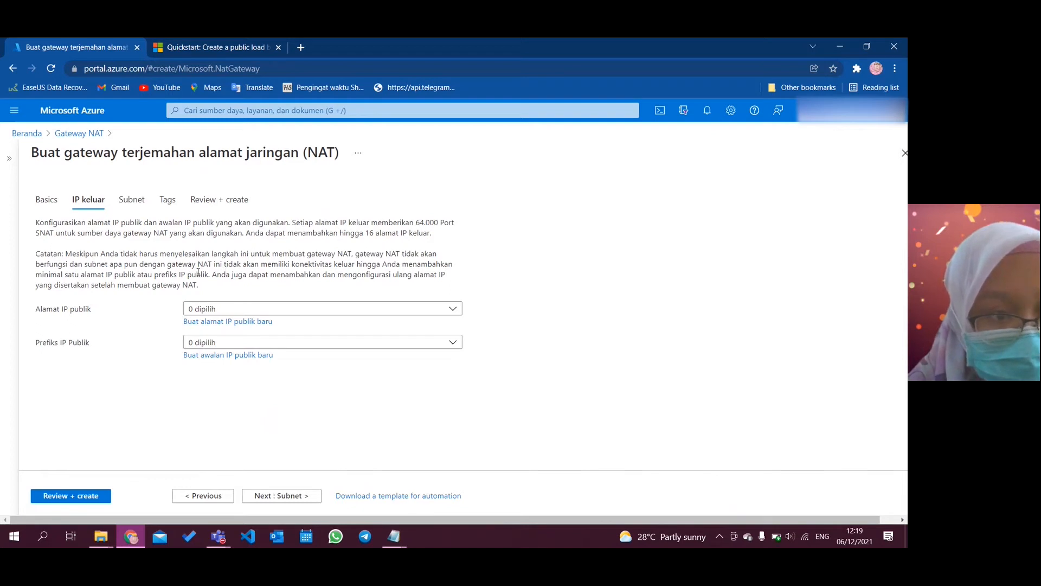
left_click(268, 310)
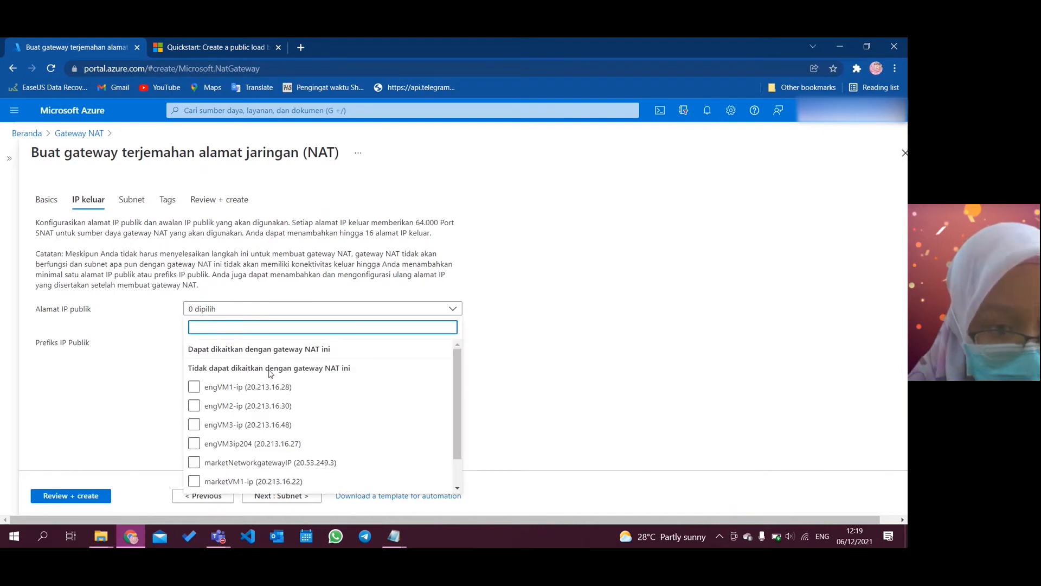
left_click(264, 352)
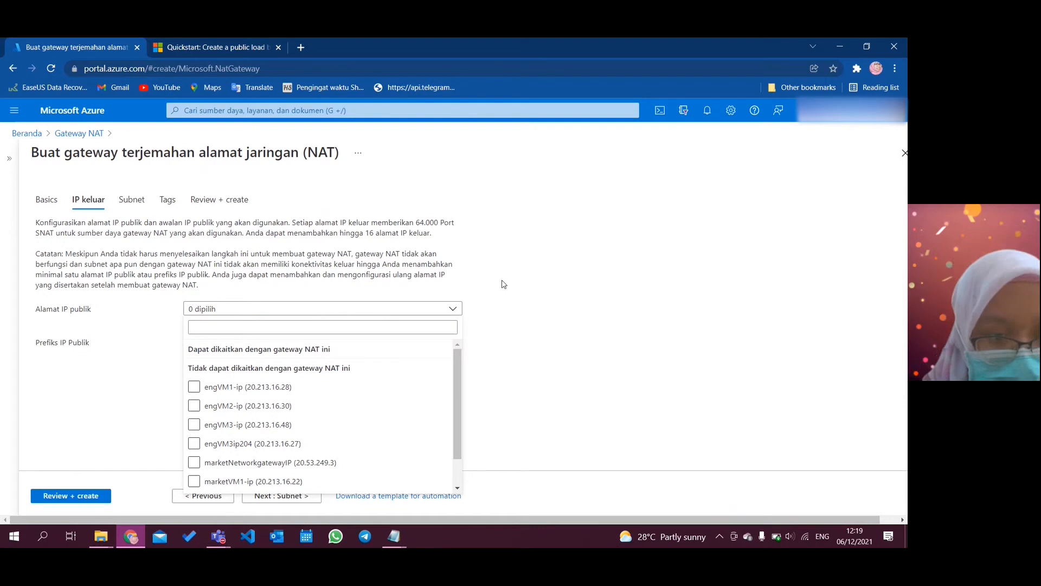
left_click(398, 407)
scroll(394, 412, "down", 1)
scroll(395, 412, "up", 1)
left_click(395, 412)
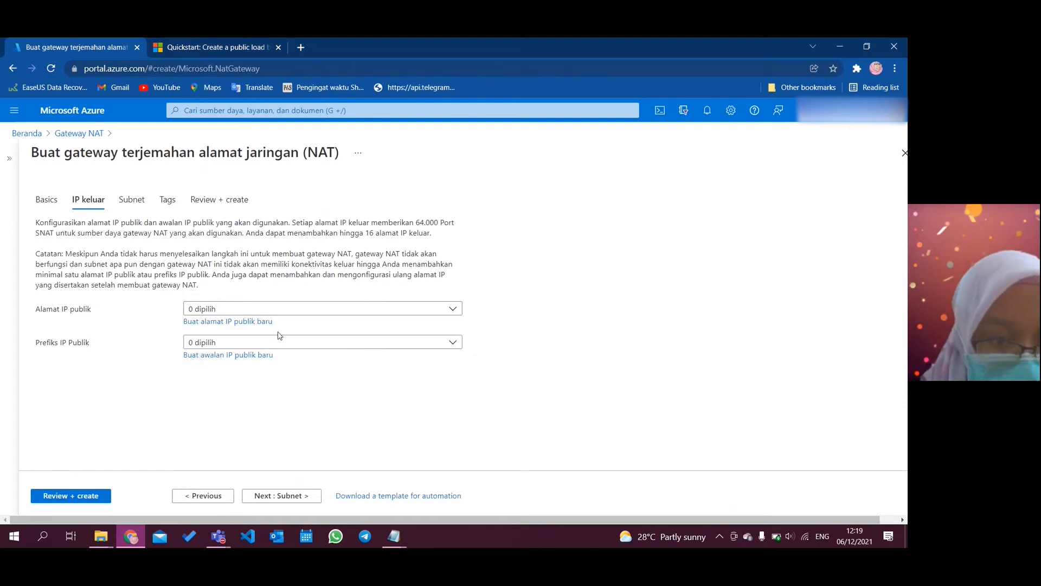
Create a new public IP address named marketNatGatewayIP for the NAT gateway's outbound traffic
left_click(240, 324)
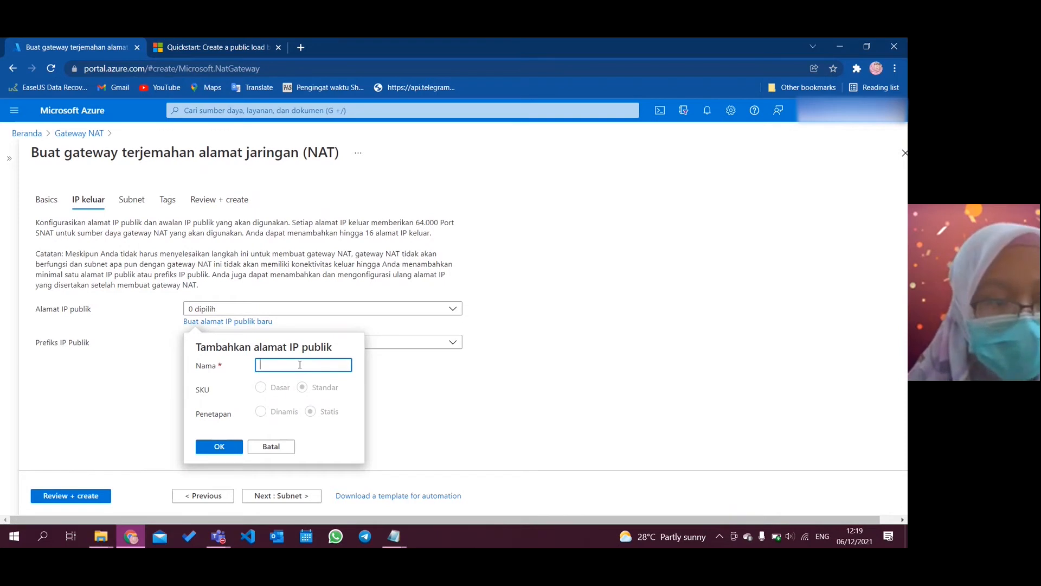
type("market")
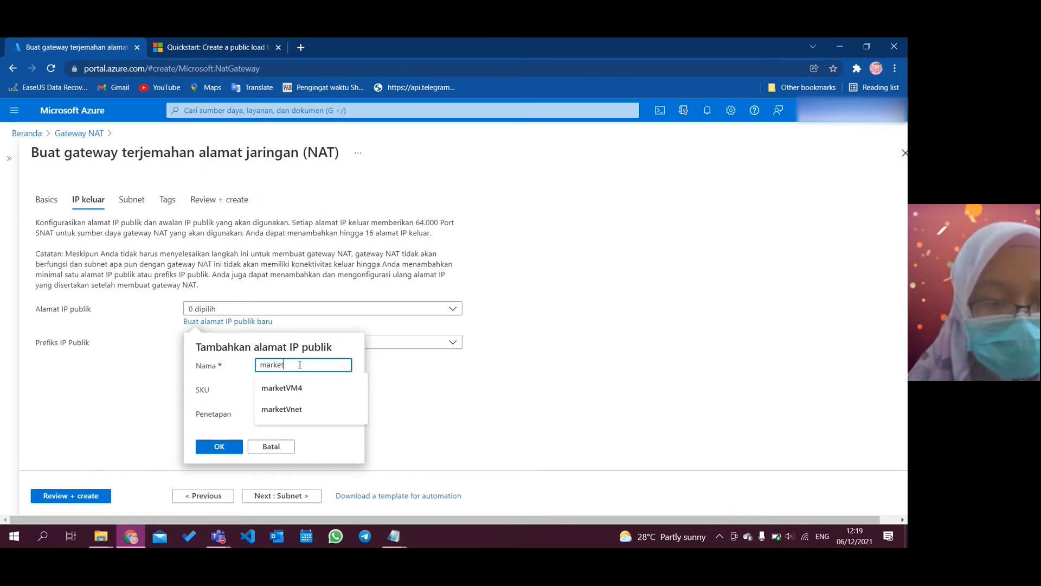
type("Nat")
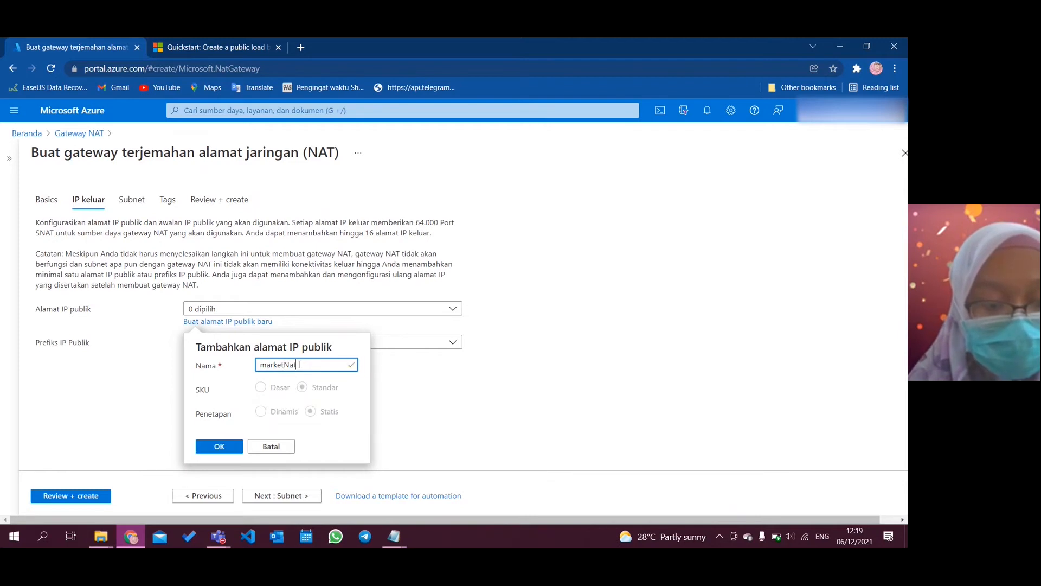
type("g")
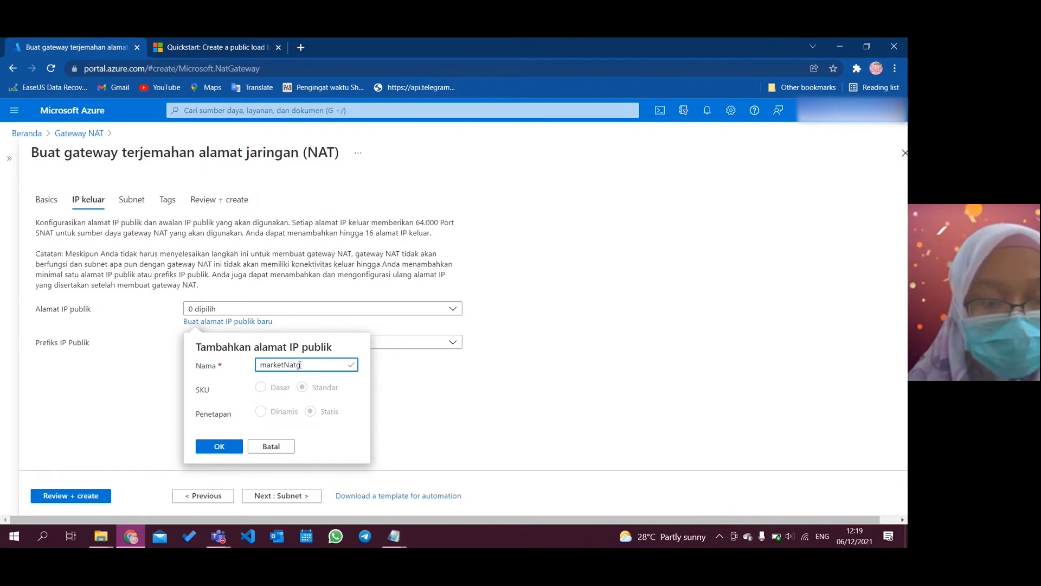
key("BackSpace")
type("GatewayIP")
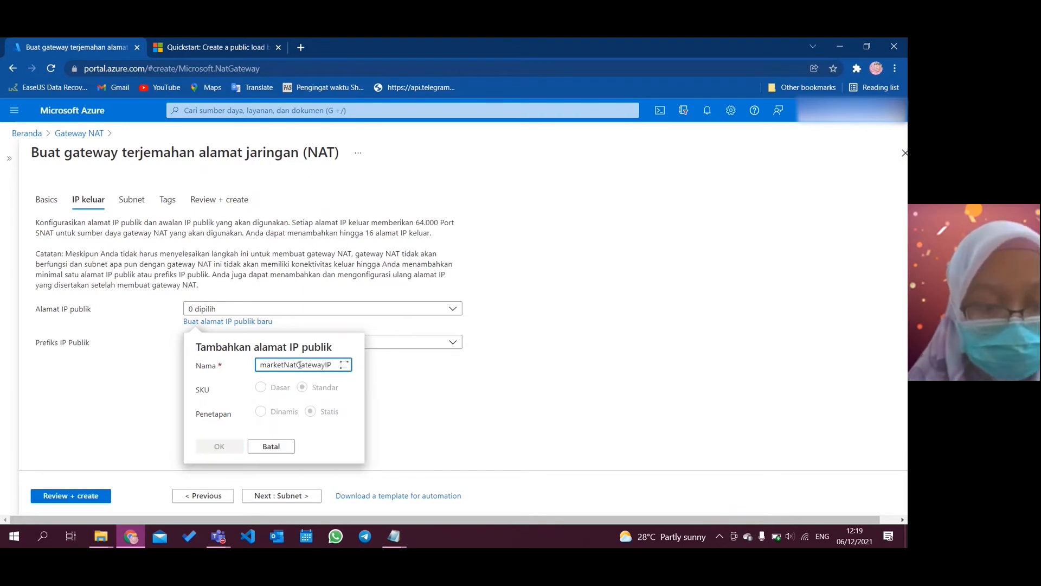
left_click(220, 447)
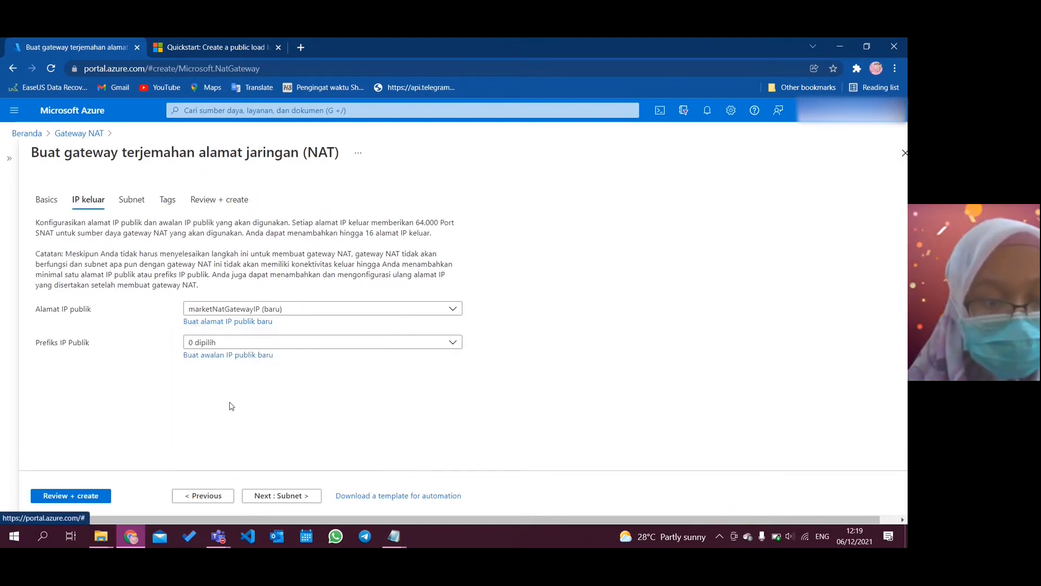
Compare the outbound IP settings with the quickstart's steps and proceed to the NAT gateway's subnet settings
left_click(206, 48)
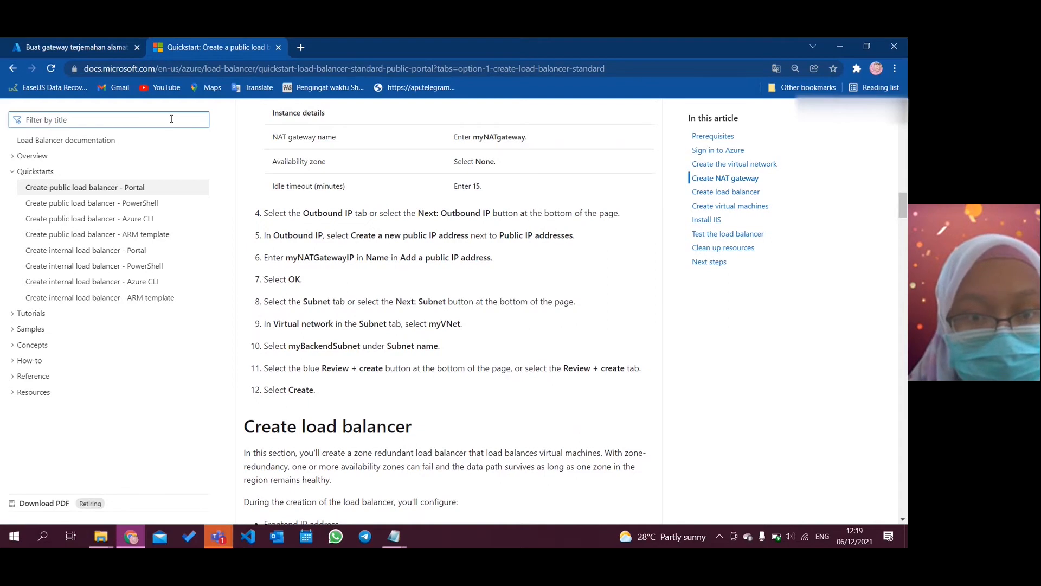
left_click(84, 45)
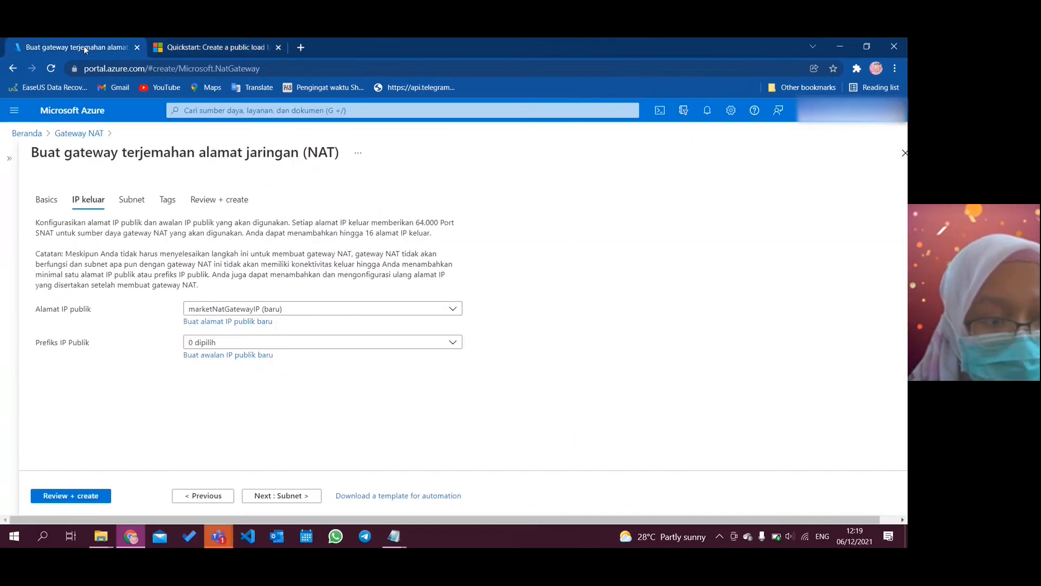
left_click(182, 45)
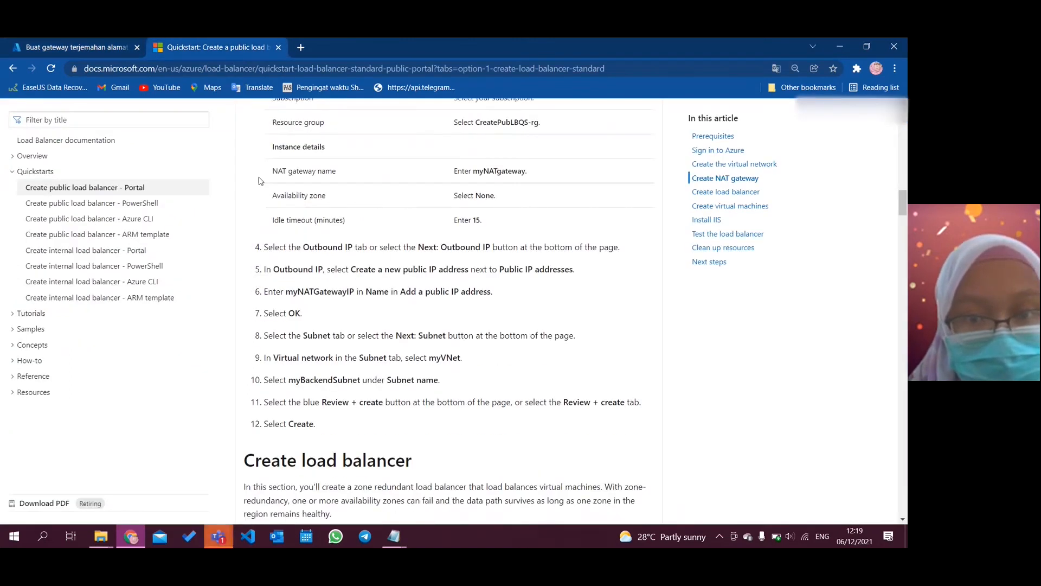
left_click(81, 46)
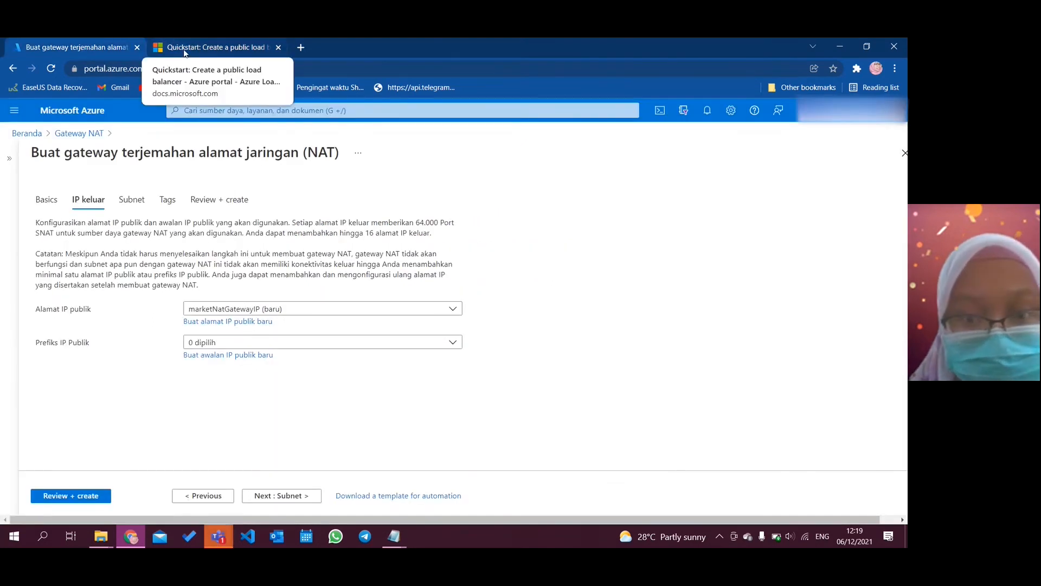
left_click(185, 48)
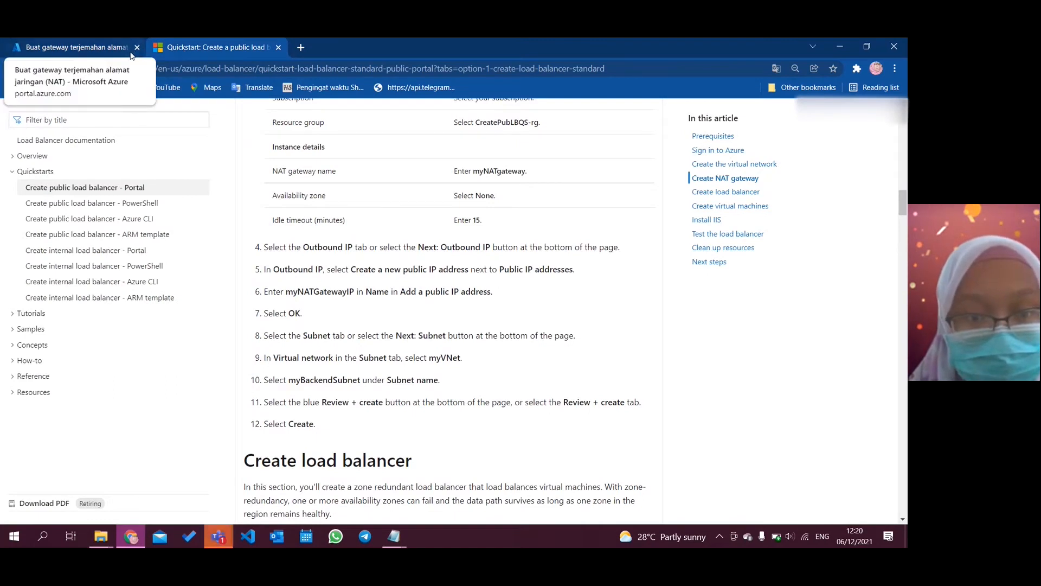
left_click(90, 54)
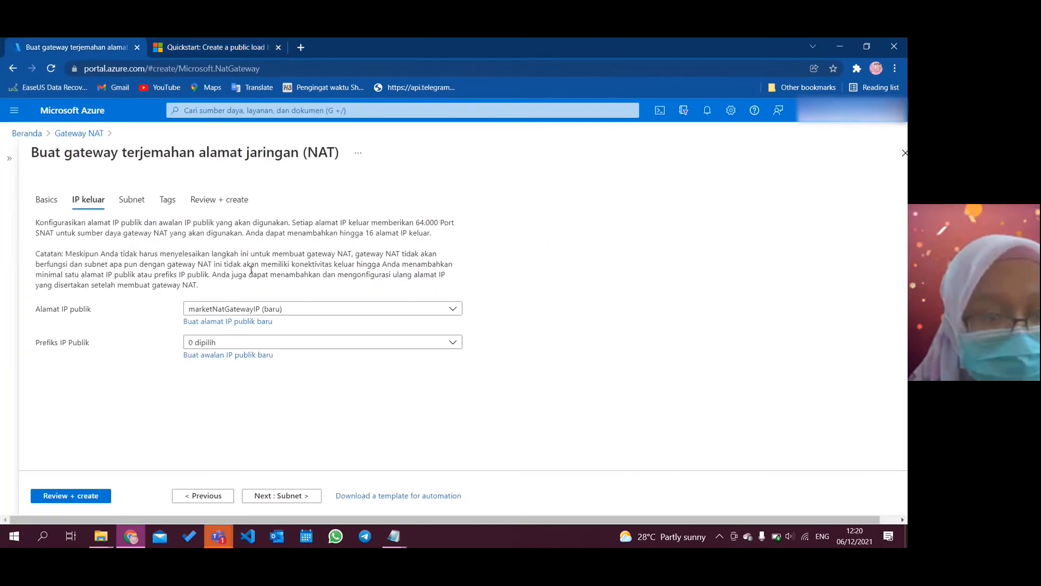
left_click(240, 345)
left_click(146, 353)
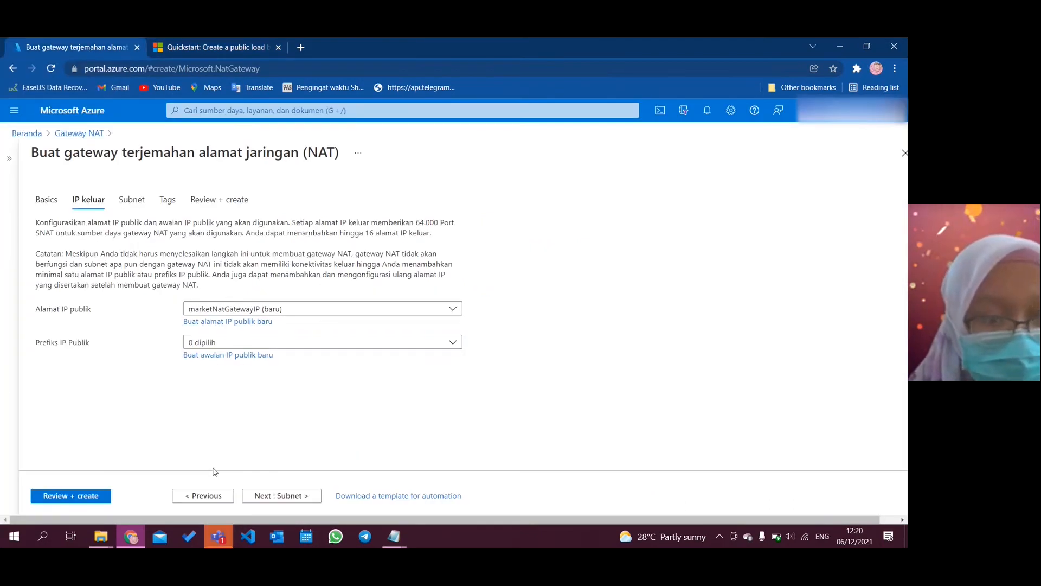
left_click(293, 496)
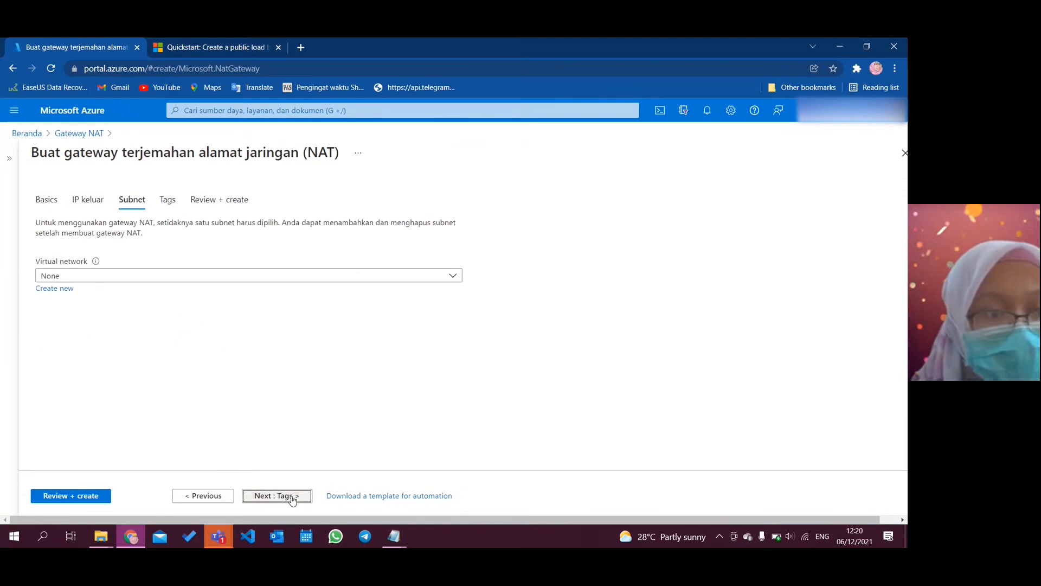
Consult the quickstart's virtual network instruction and choose marketVnet as the NAT gateway's virtual network
left_click(198, 49)
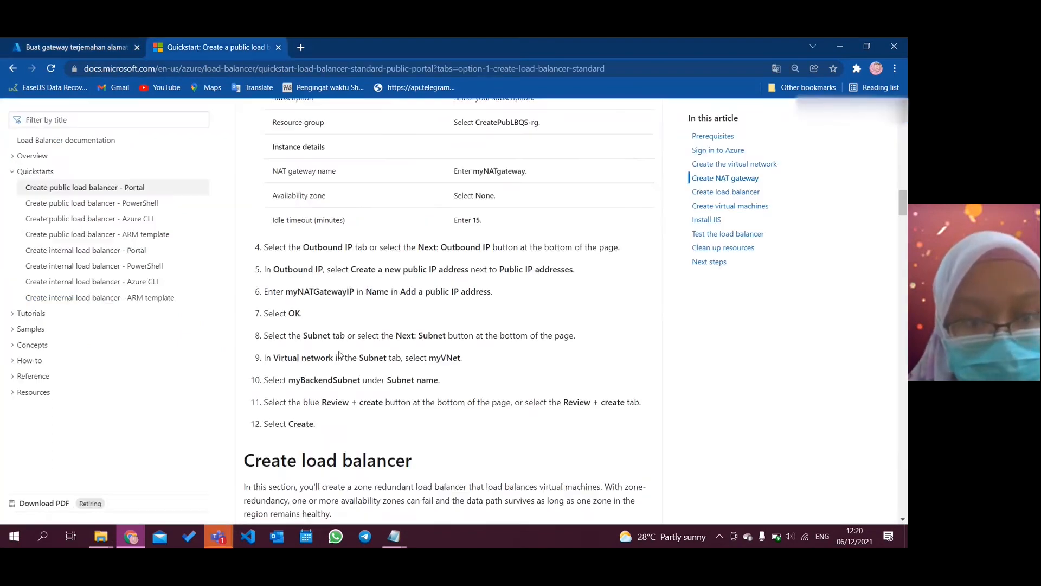
left_click(80, 46)
left_click(229, 278)
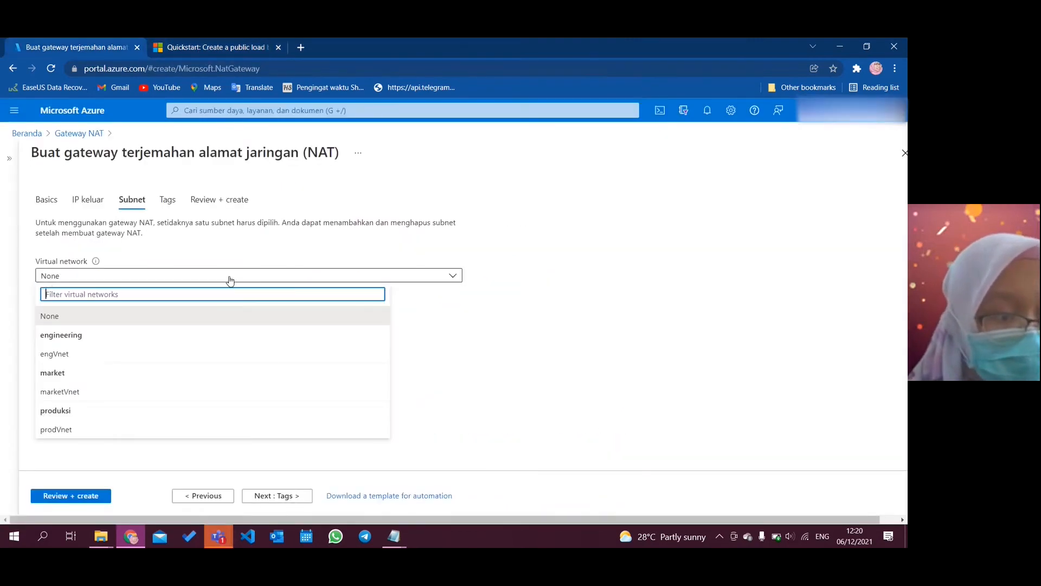
left_click(122, 394)
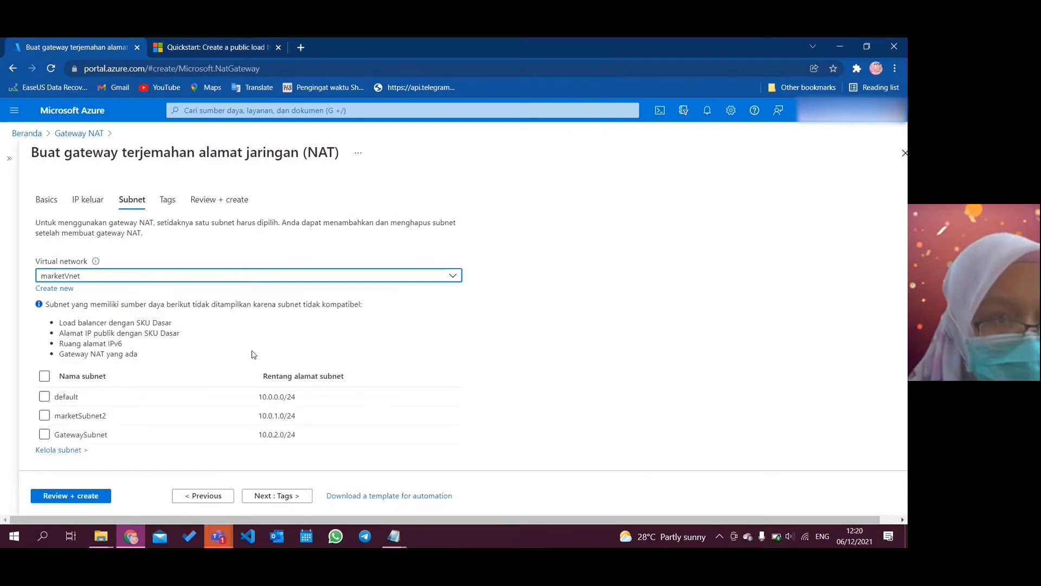
Compare the quickstart's subnet selection instruction with the subnets available in marketVnet
left_click(186, 49)
scroll(387, 335, "down", 2)
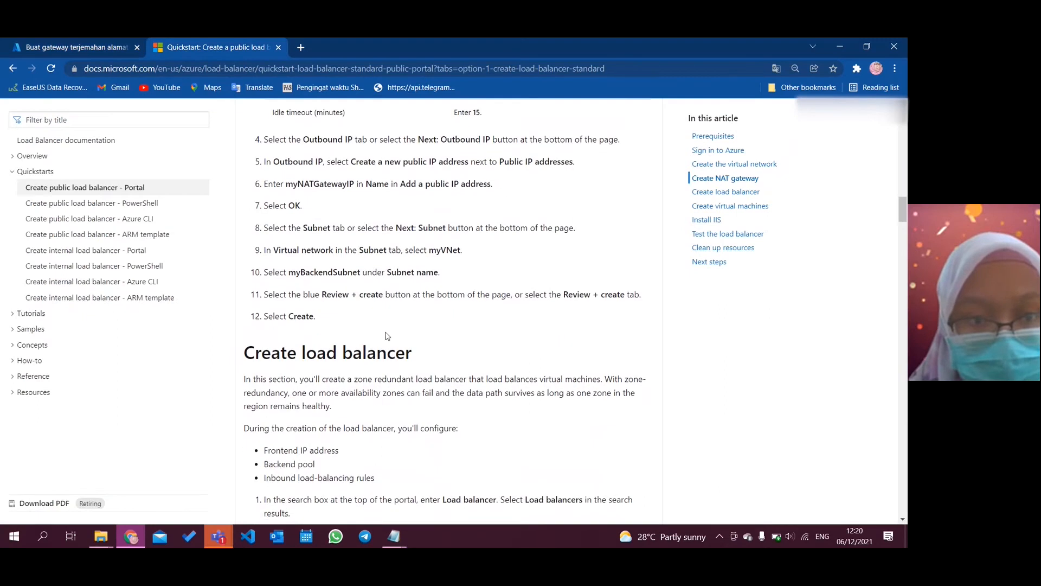
scroll(387, 335, "down", 1)
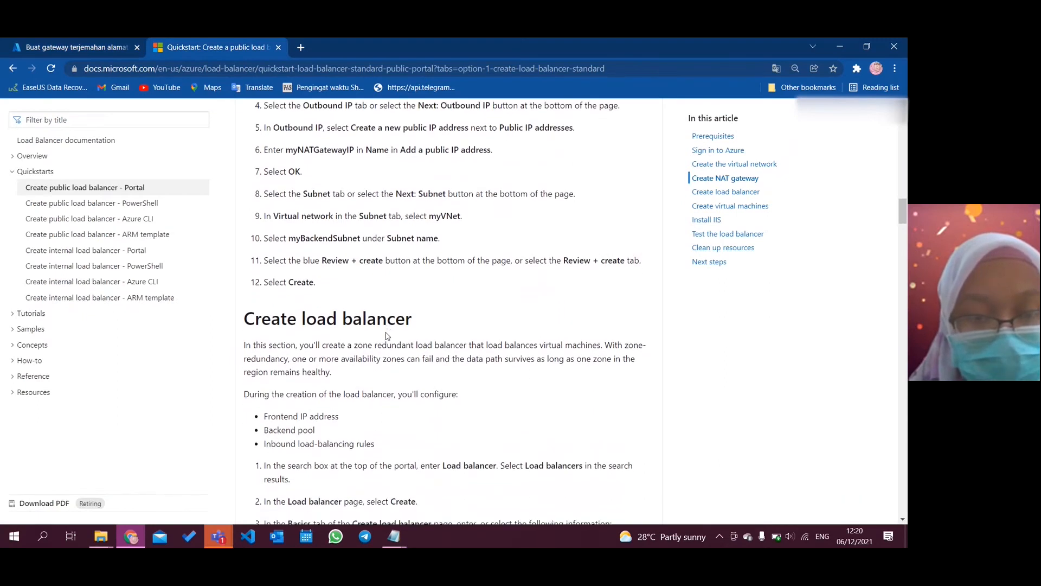
scroll(387, 336, "down", 1)
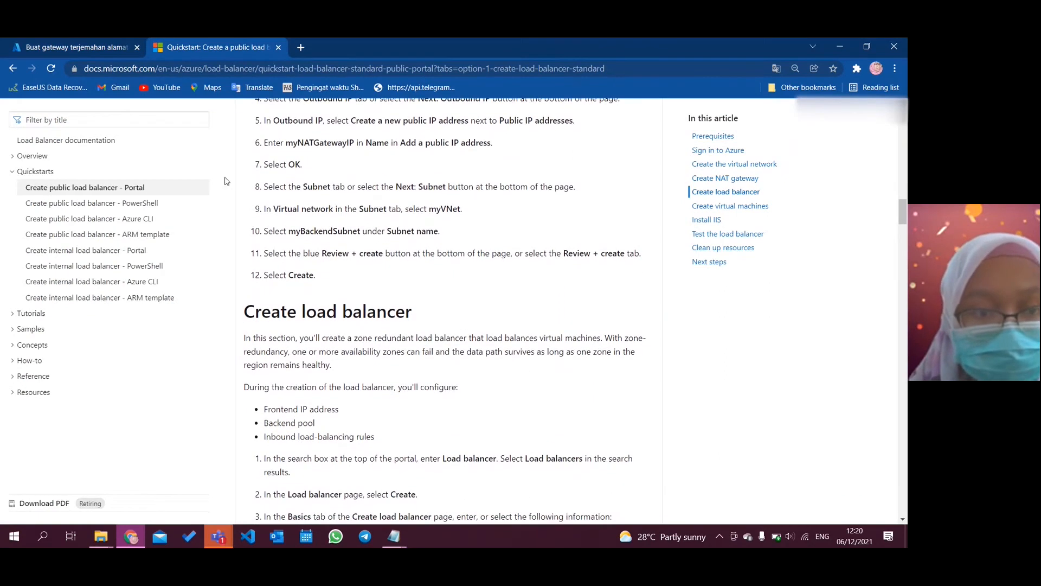
left_click(76, 47)
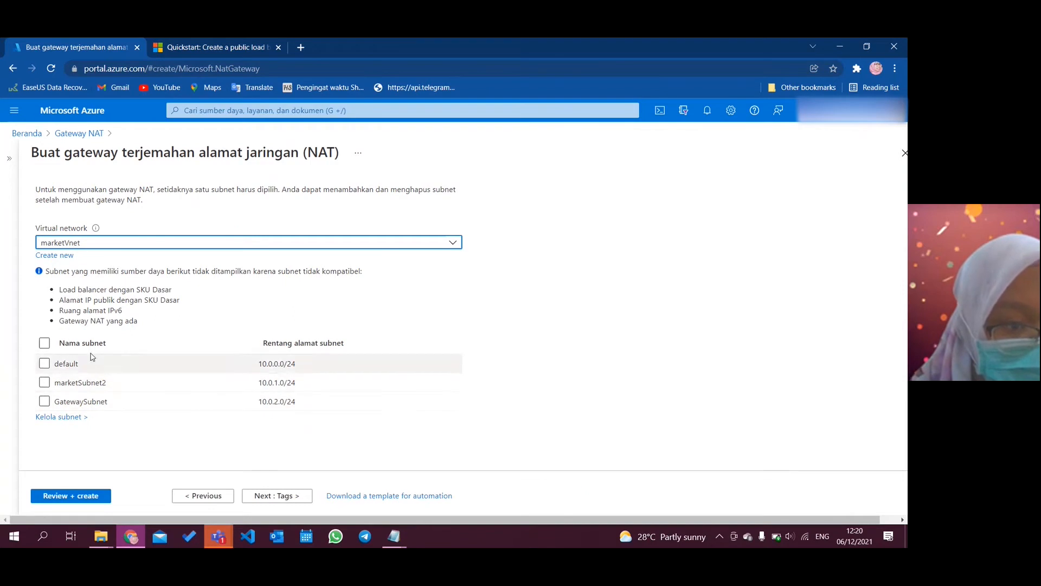
left_click(191, 50)
scroll(361, 256, "up", 2)
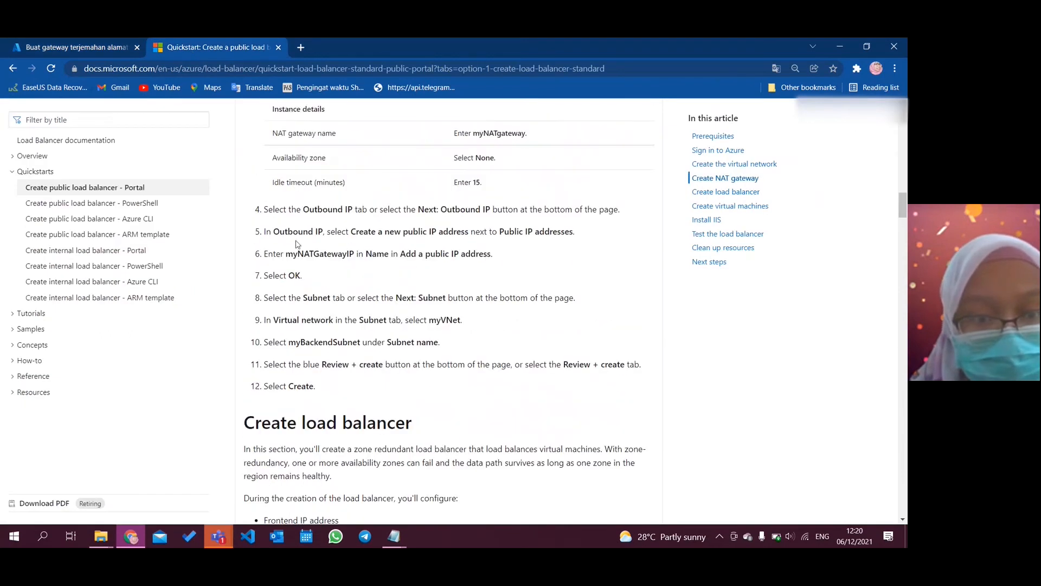
scroll(361, 256, "down", 1)
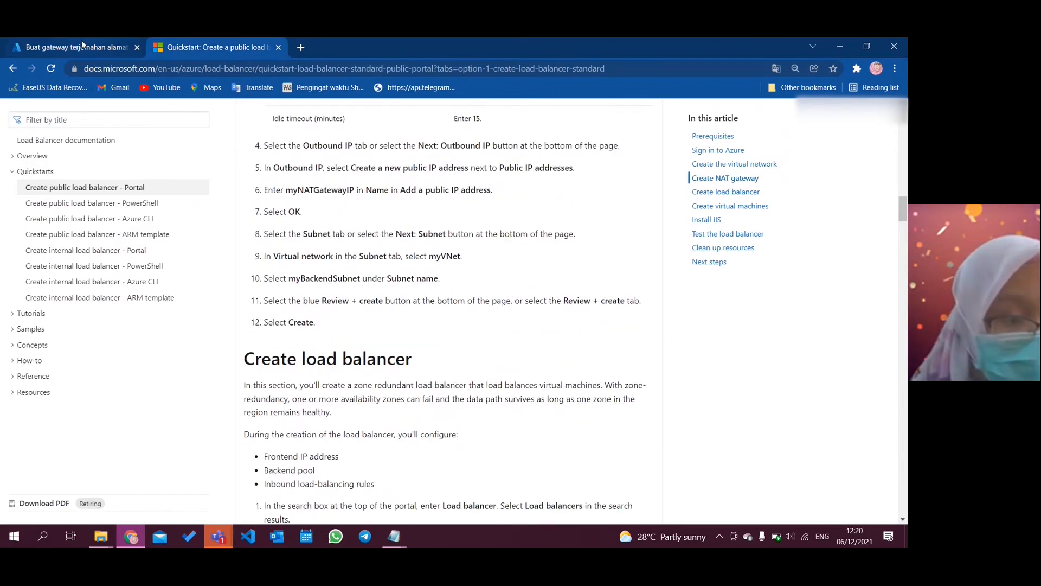
Choose only the default subnet of marketVnet for the NAT gateway
left_click(82, 41)
left_click(43, 383)
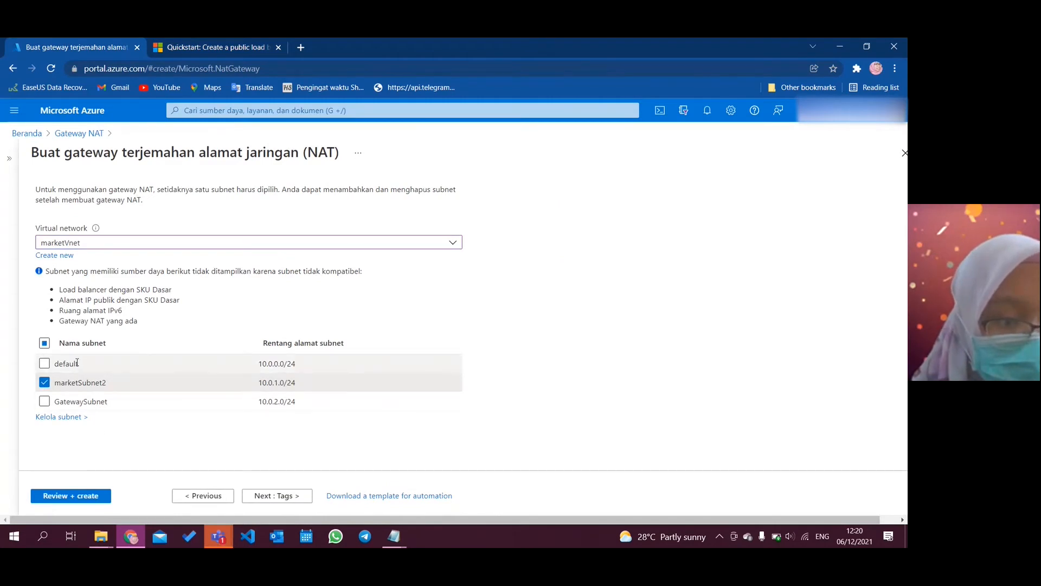
left_click(44, 364)
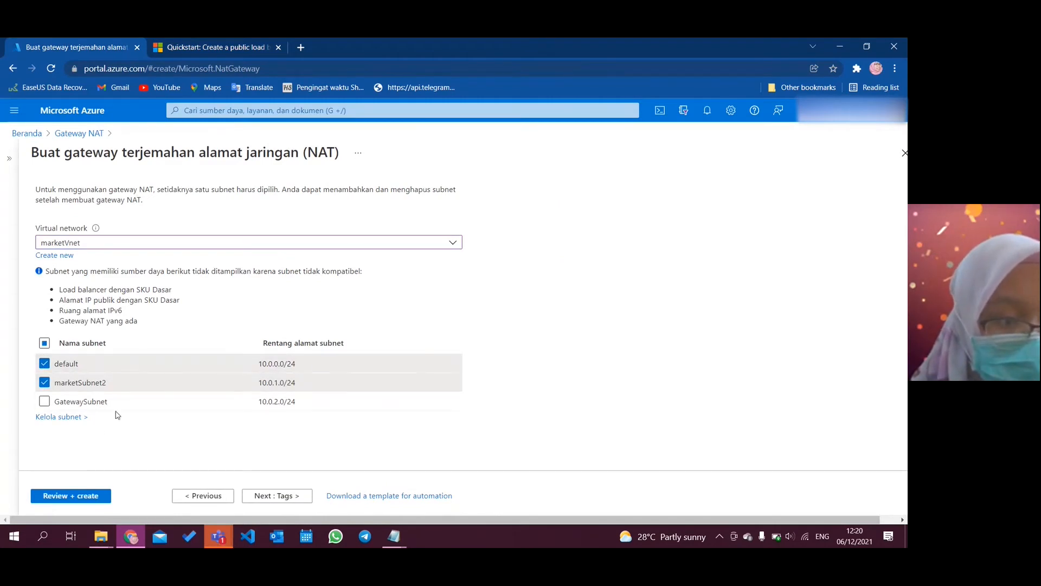
left_click(44, 383)
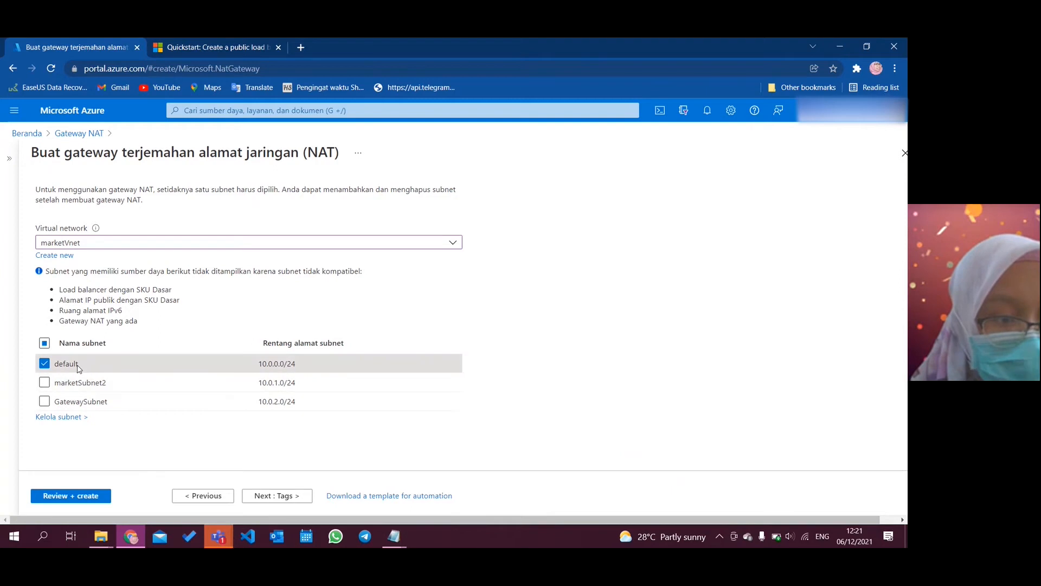
Recheck the quickstart's subnet instruction, add marketSubnet2 to the selected subnets and create the NAT gateway
left_click(194, 51)
scroll(433, 314, "down", 1)
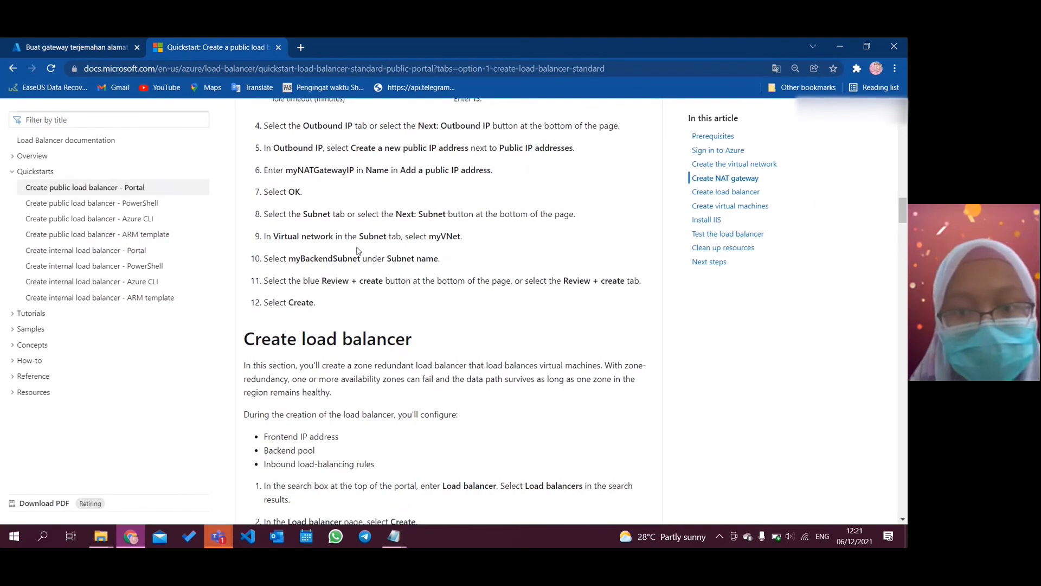
left_click(74, 47)
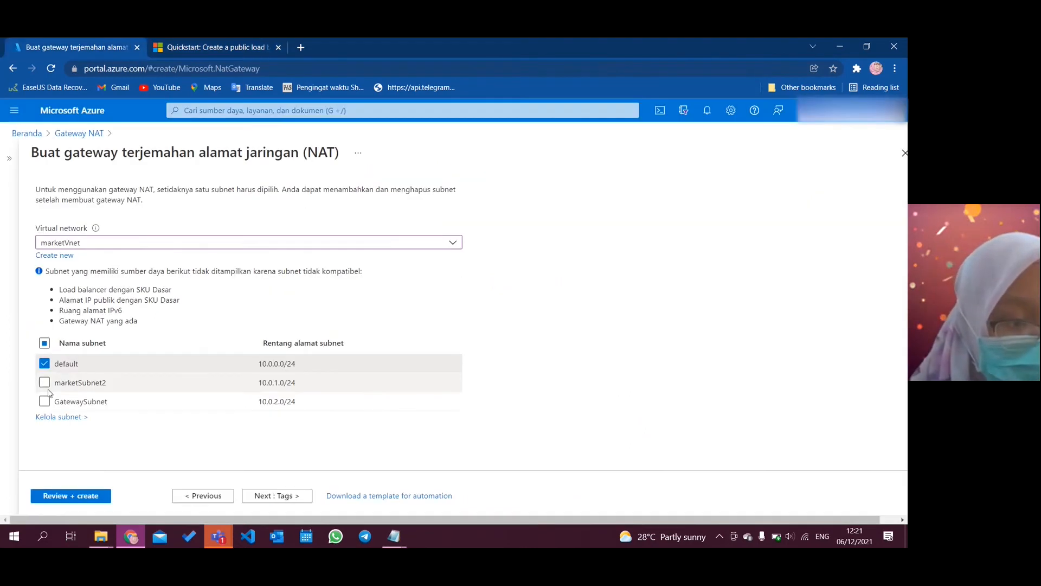
left_click(44, 383)
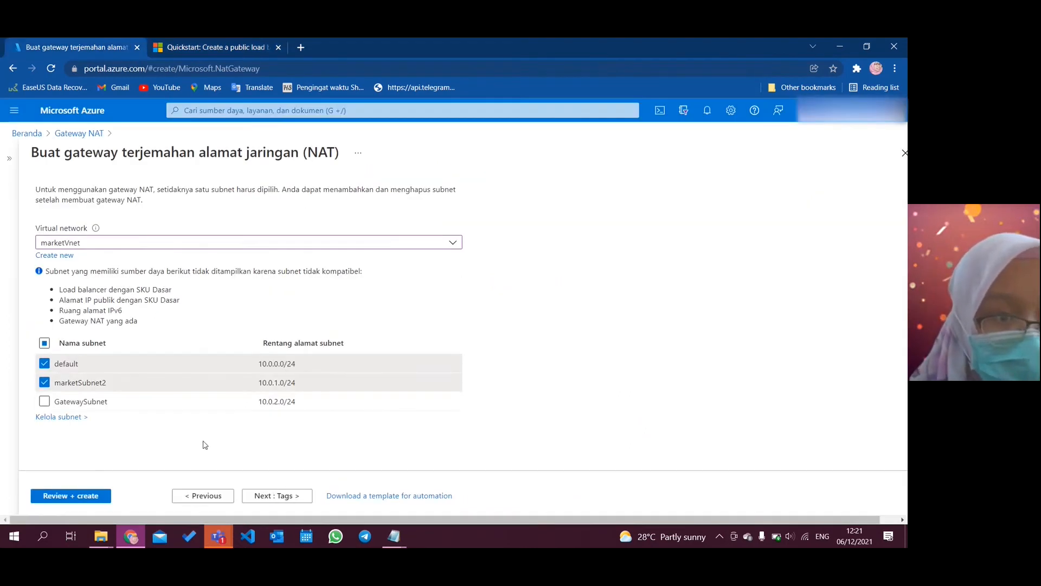
left_click(99, 495)
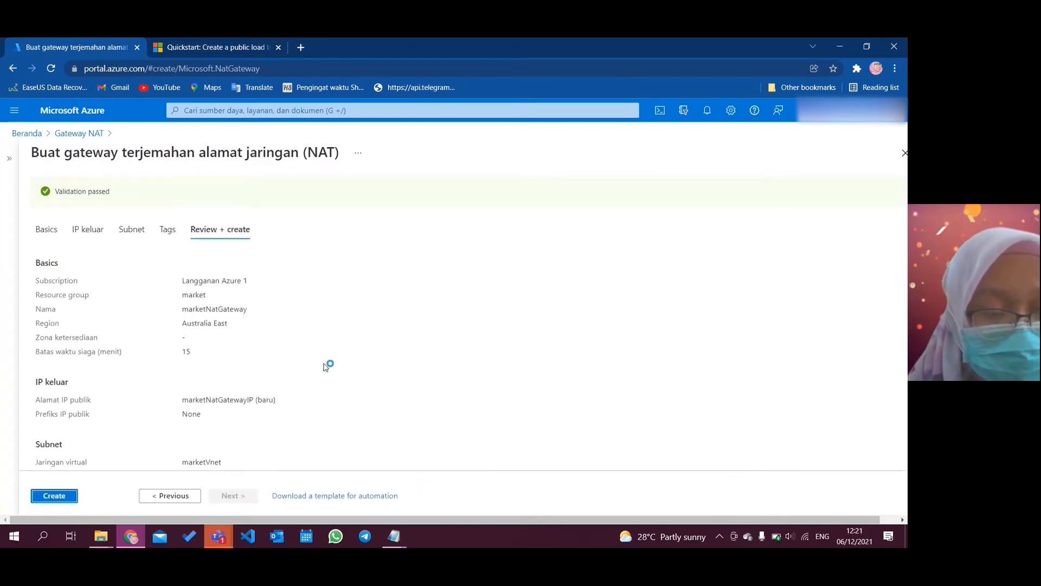
left_click(67, 495)
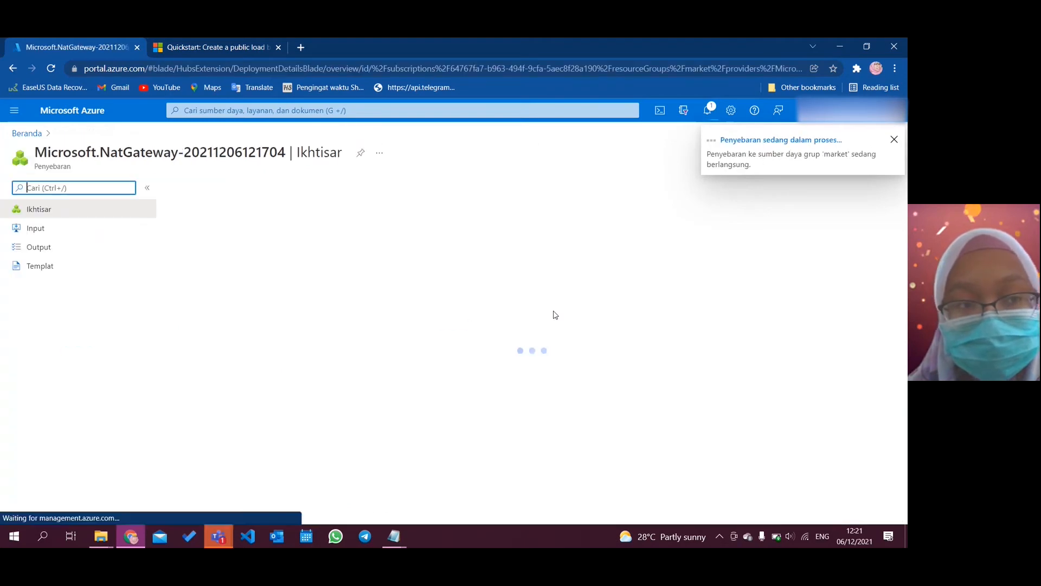
Read the start of the quickstart's Create load balancer section and check the NAT gateway's deployment progress
left_click(206, 47)
scroll(457, 351, "down", 3)
scroll(457, 351, "up", 1)
scroll(457, 351, "down", 1)
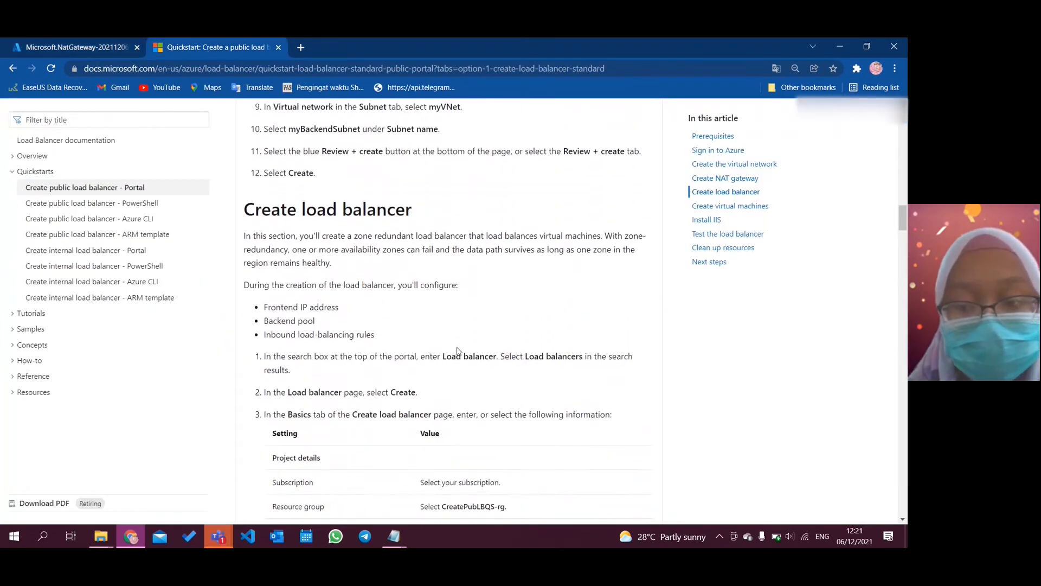
scroll(457, 351, "down", 1)
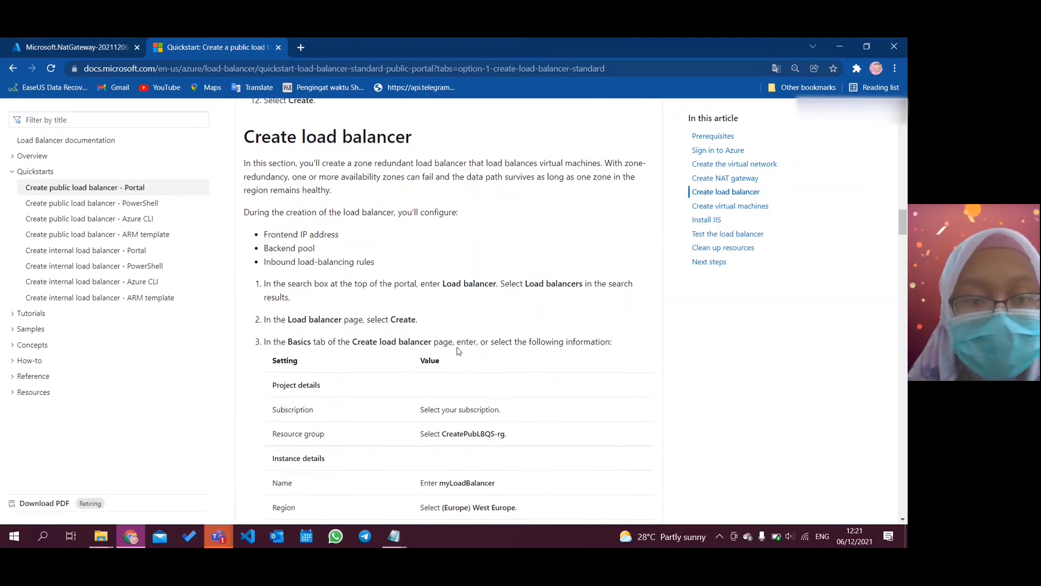
left_click(109, 44)
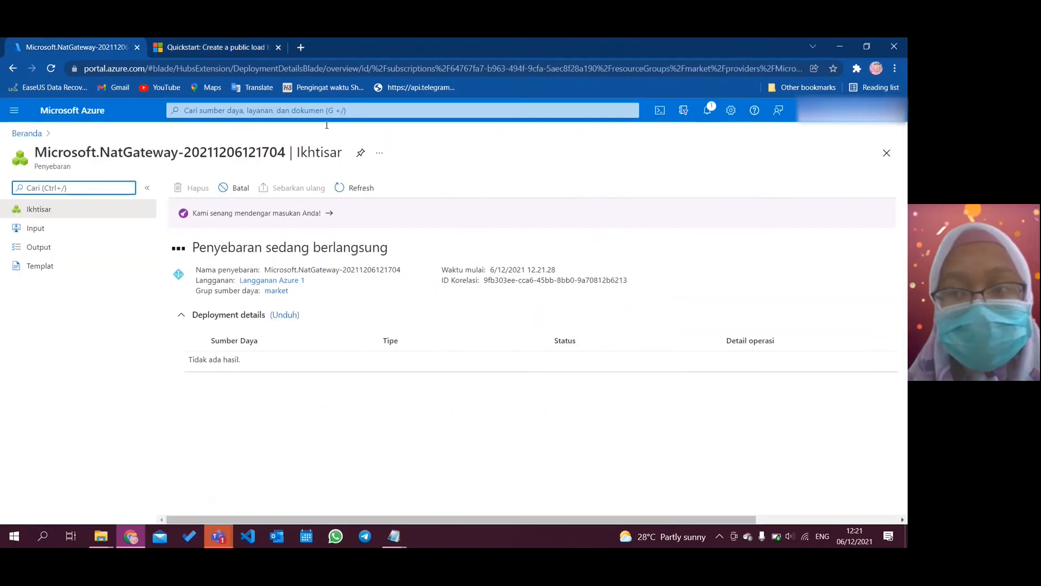
left_click(188, 46)
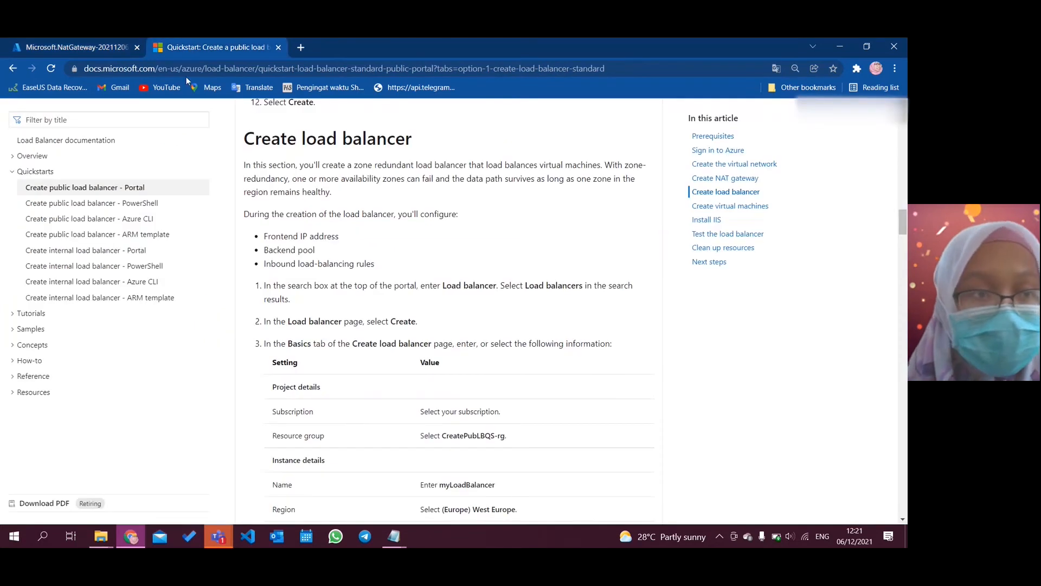
left_click(80, 50)
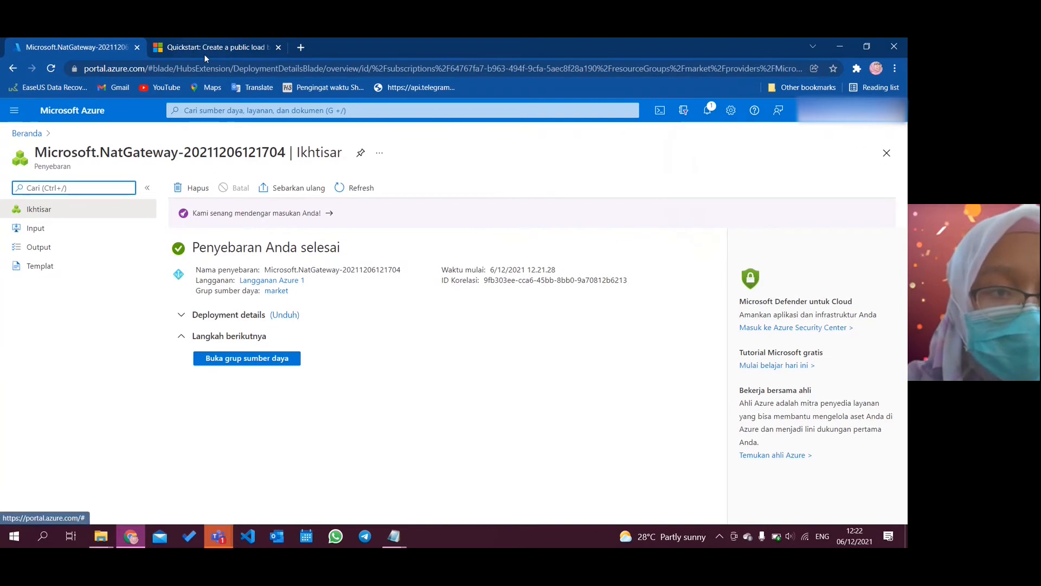
Return to the Azure portal home page and read the quickstart's Basics settings for the load balancer
left_click(28, 135)
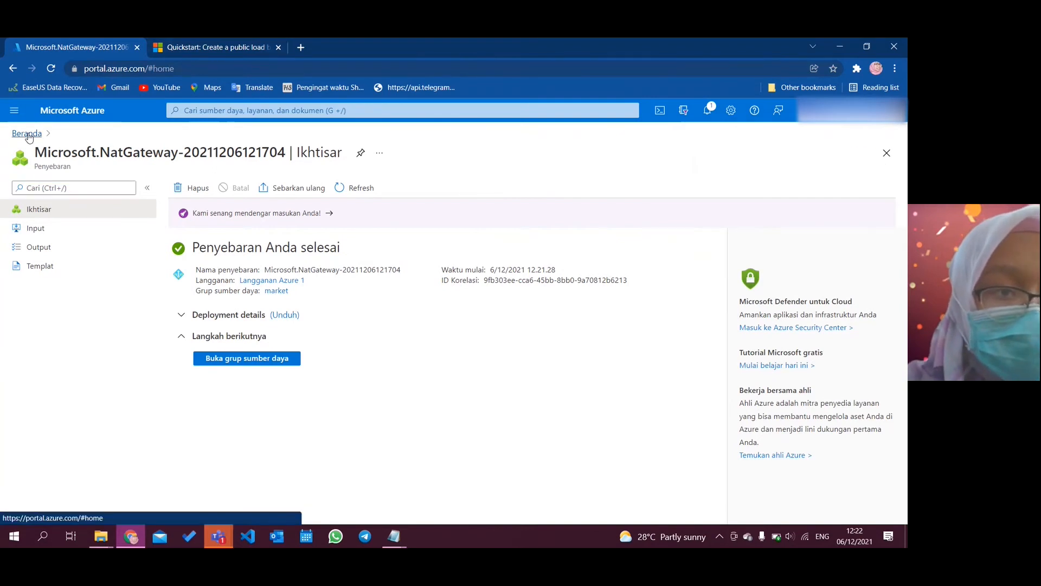
left_click(189, 49)
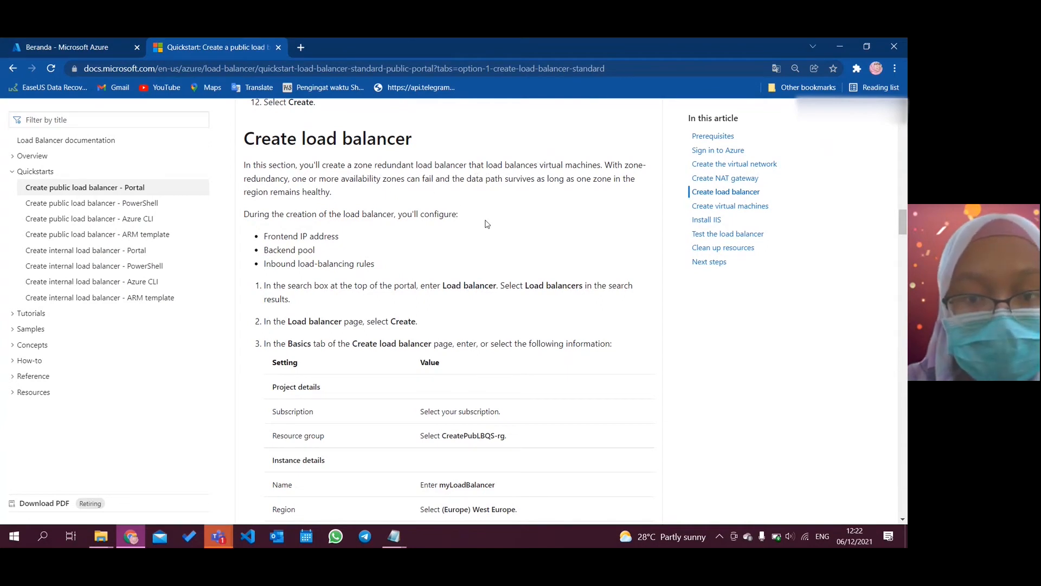
scroll(486, 224, "down", 1)
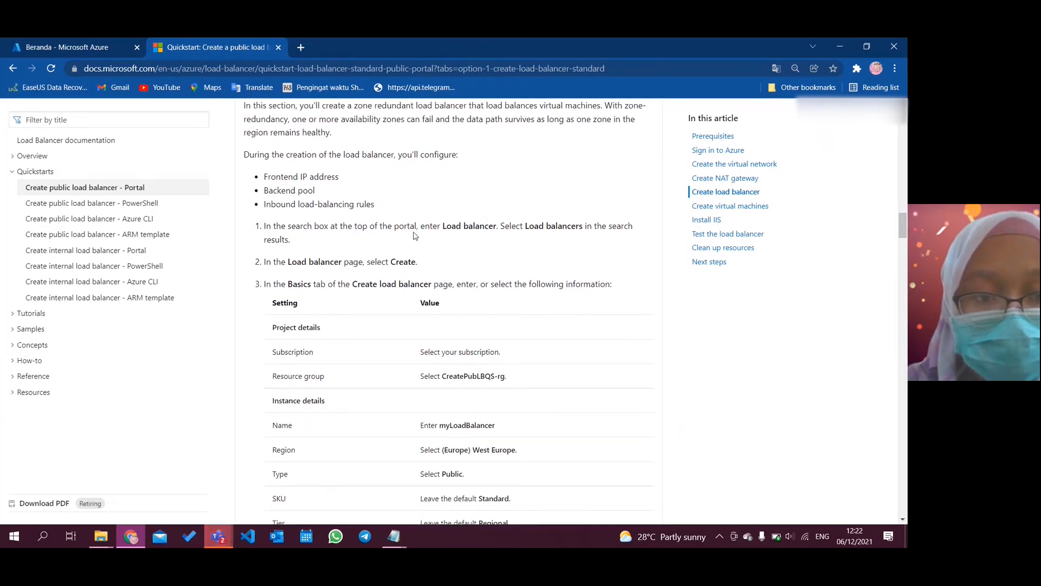
scroll(415, 235, "down", 1)
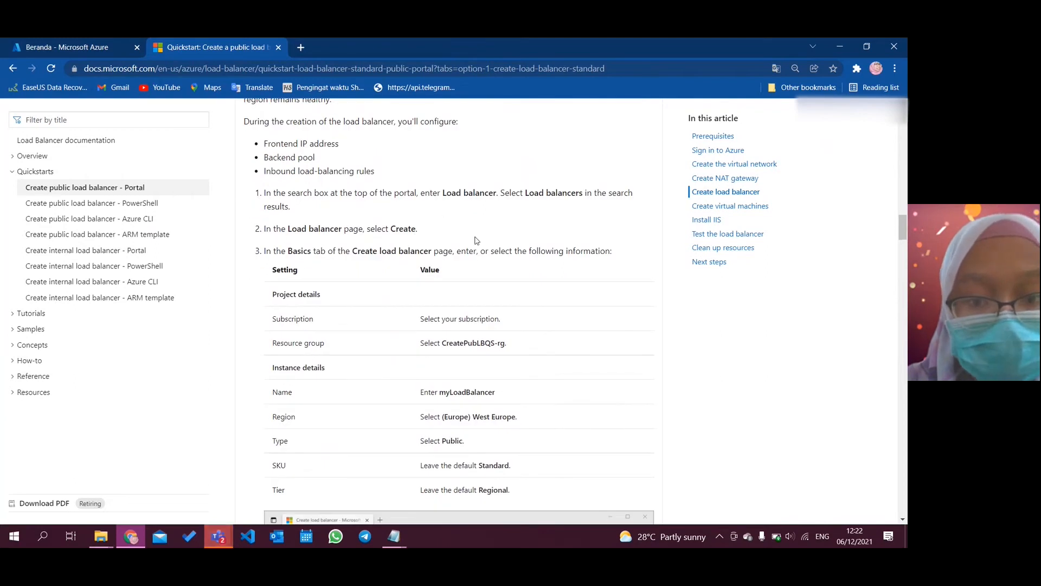
scroll(529, 312, "down", 1)
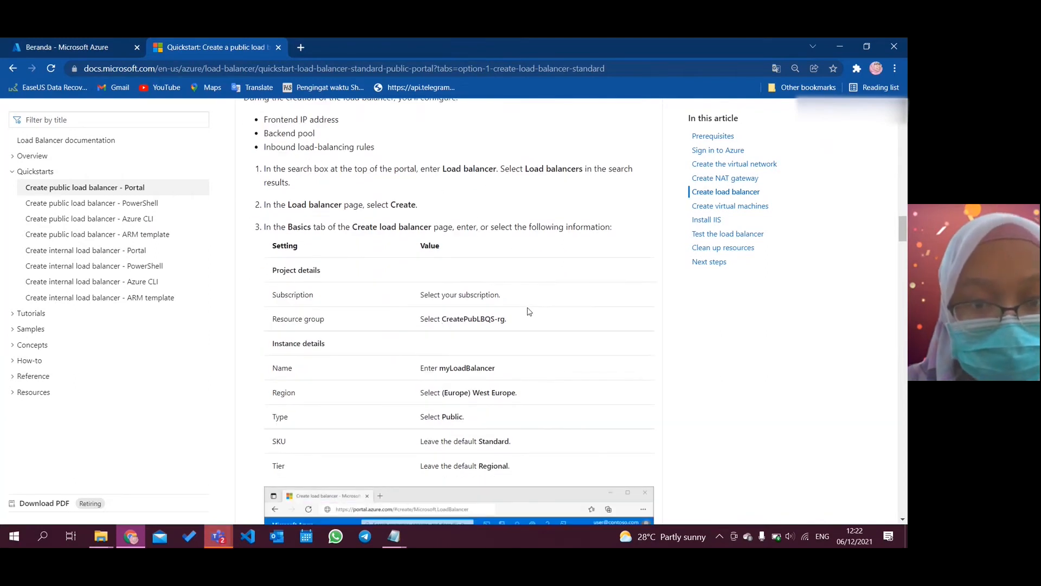
scroll(529, 311, "down", 1)
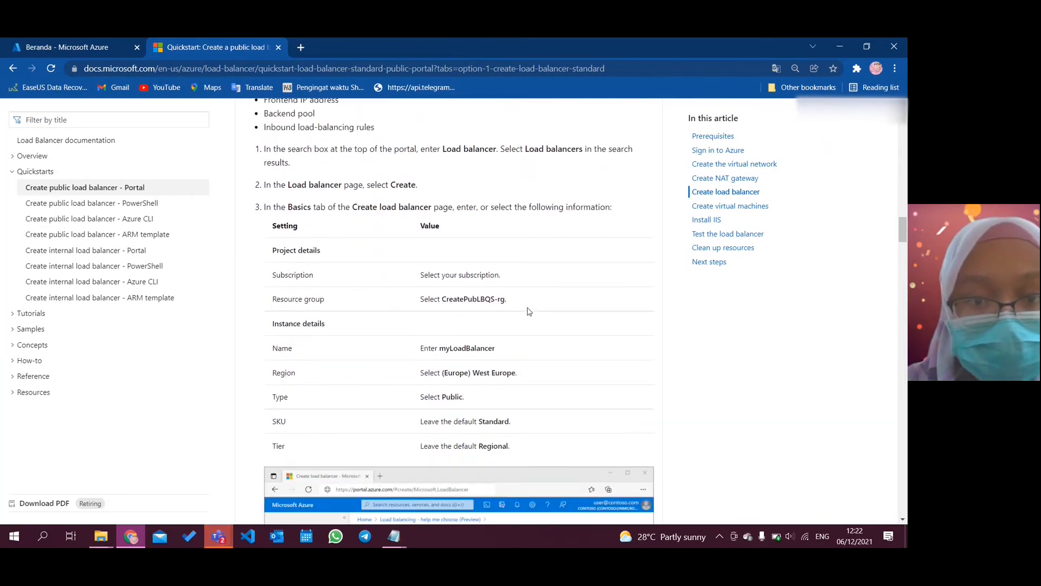
Try to open the load balancer service by searching the Azure portal for "load balancer" as the quickstart instructs
left_click(82, 47)
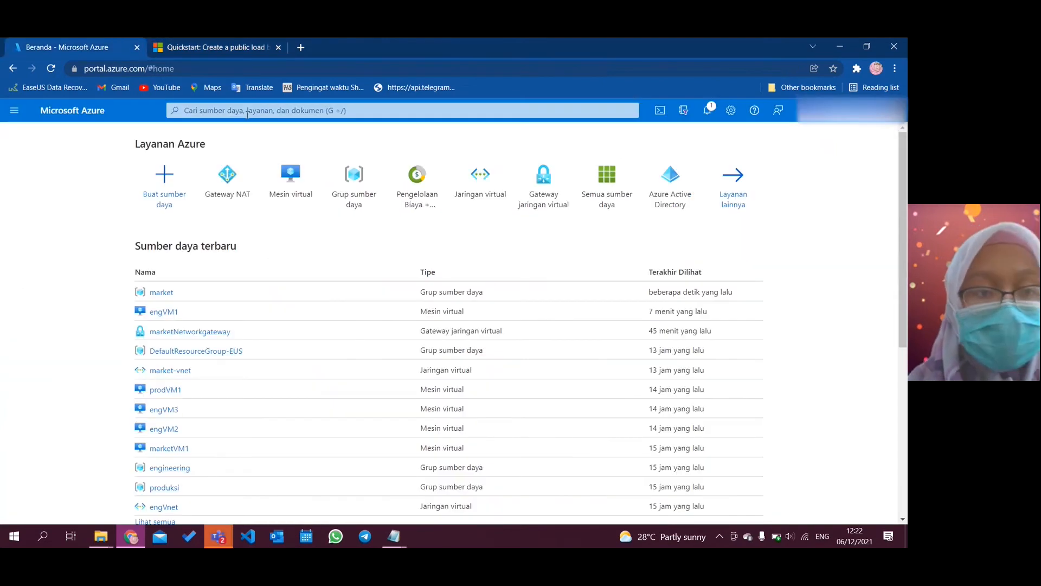
left_click(248, 113)
type("load balan")
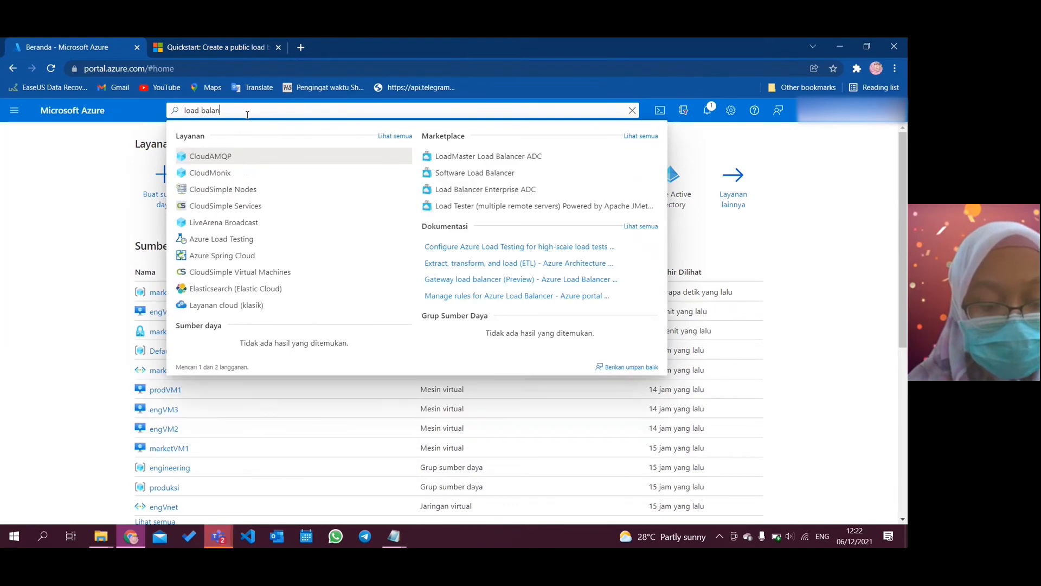
type("cer")
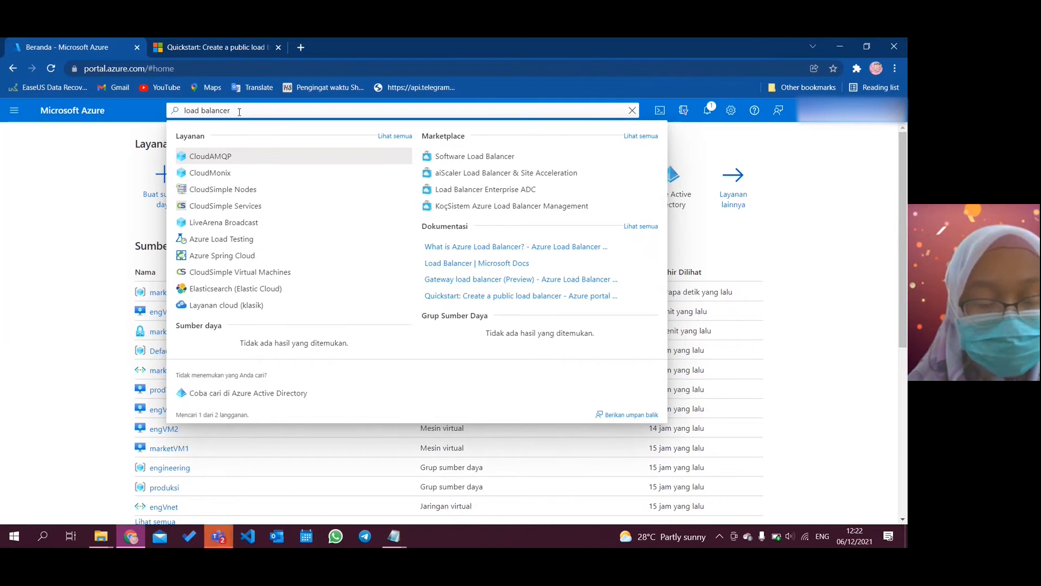
left_click(183, 51)
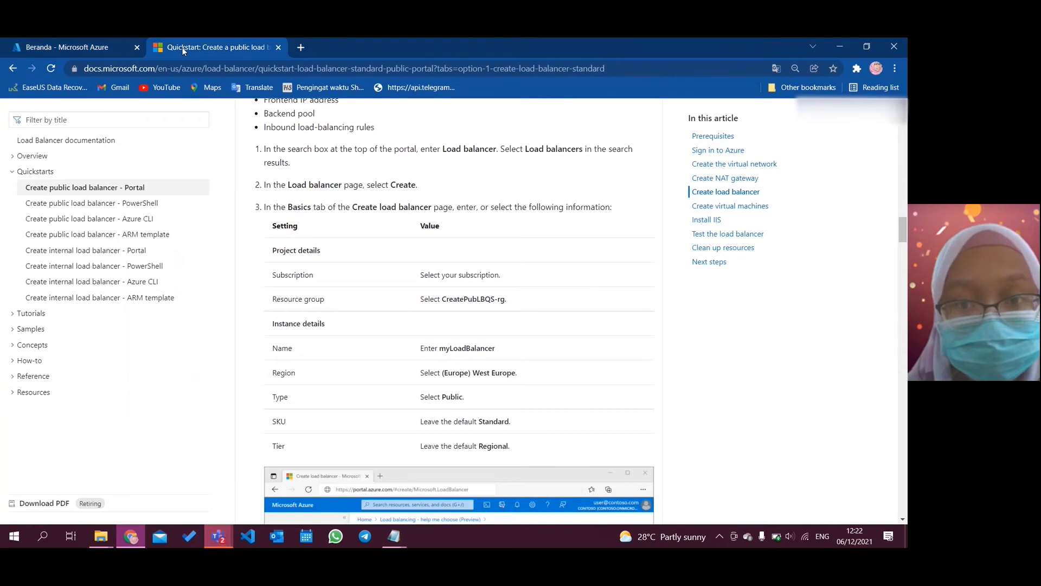
left_click(103, 49)
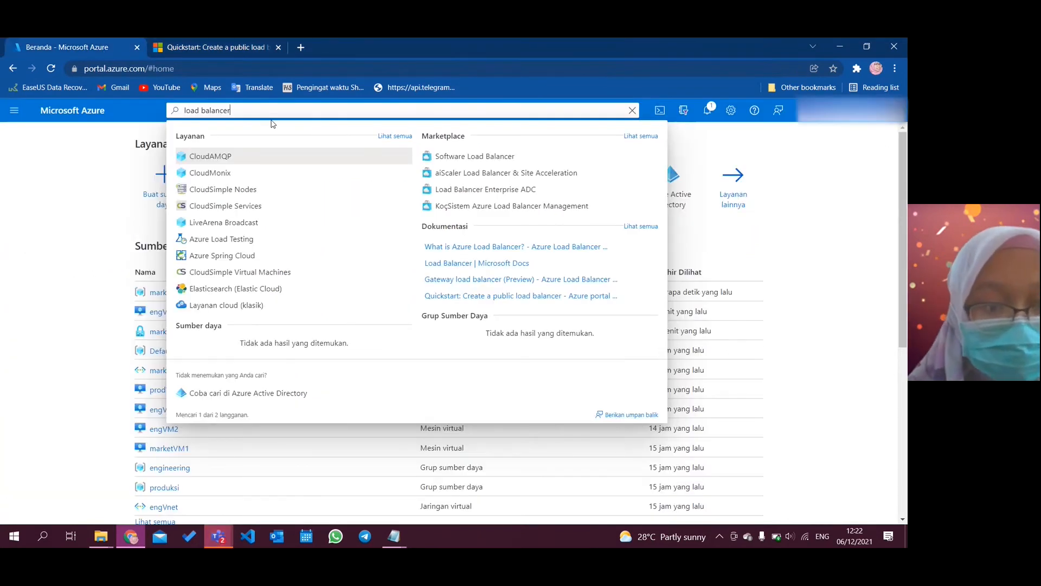
key("Return")
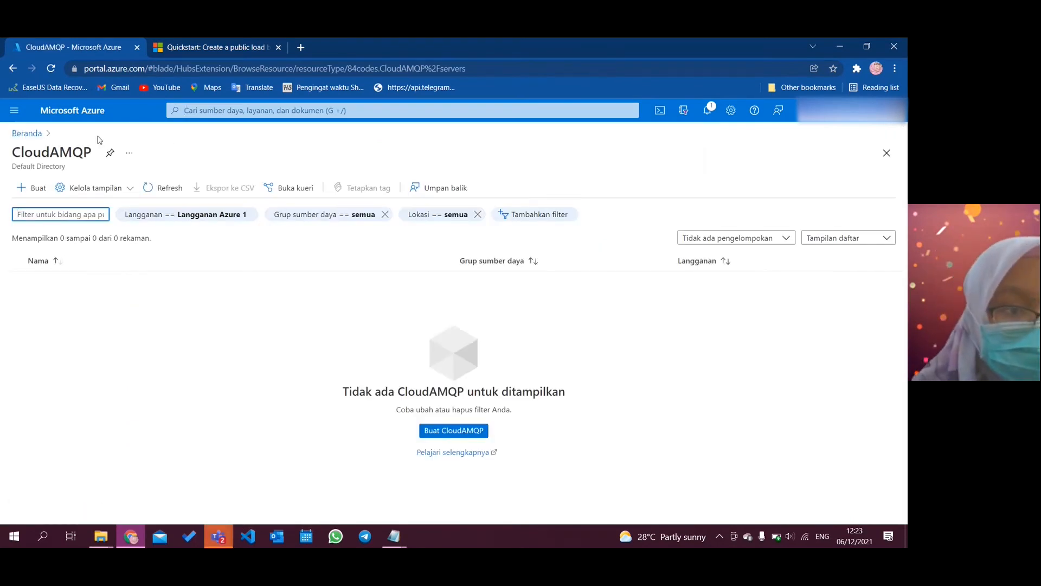
Search the portal home for "penyeimbang", open the Penyeimbang beban service and return to the quickstart's creation instructions
left_click(25, 137)
left_click(232, 110)
type("penyei")
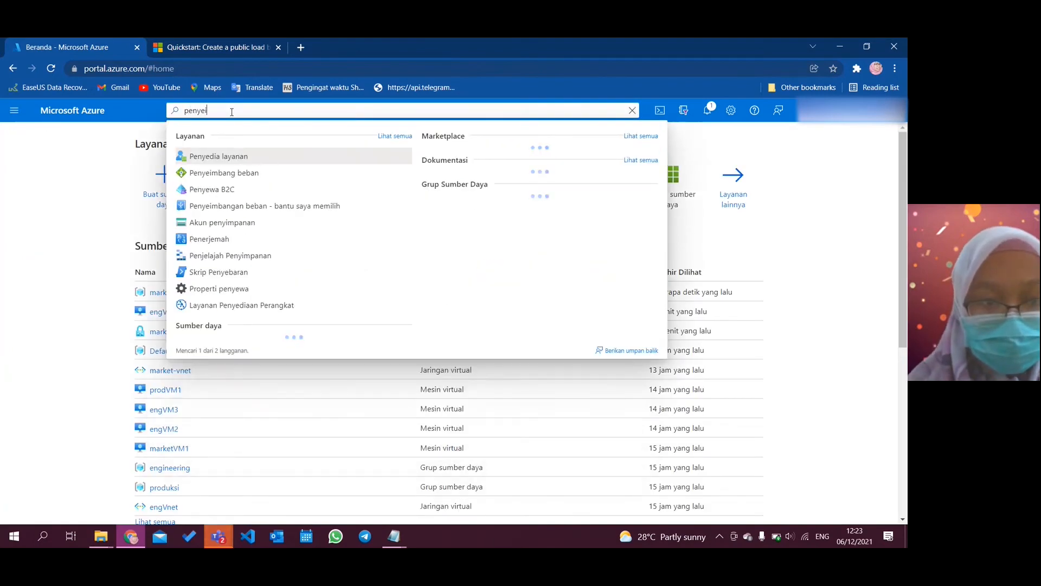
type("mbang")
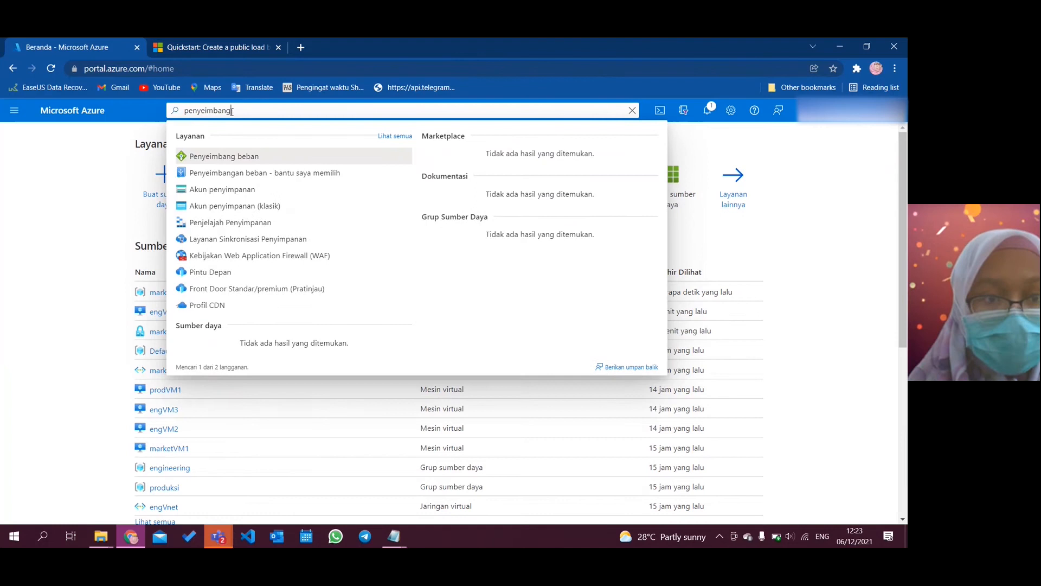
left_click(240, 158)
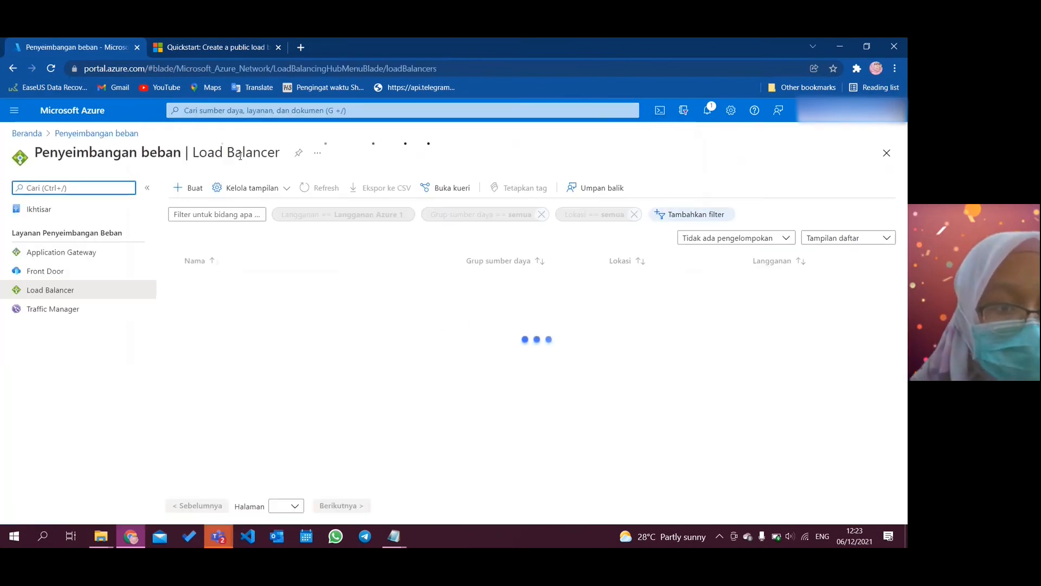
left_click(193, 47)
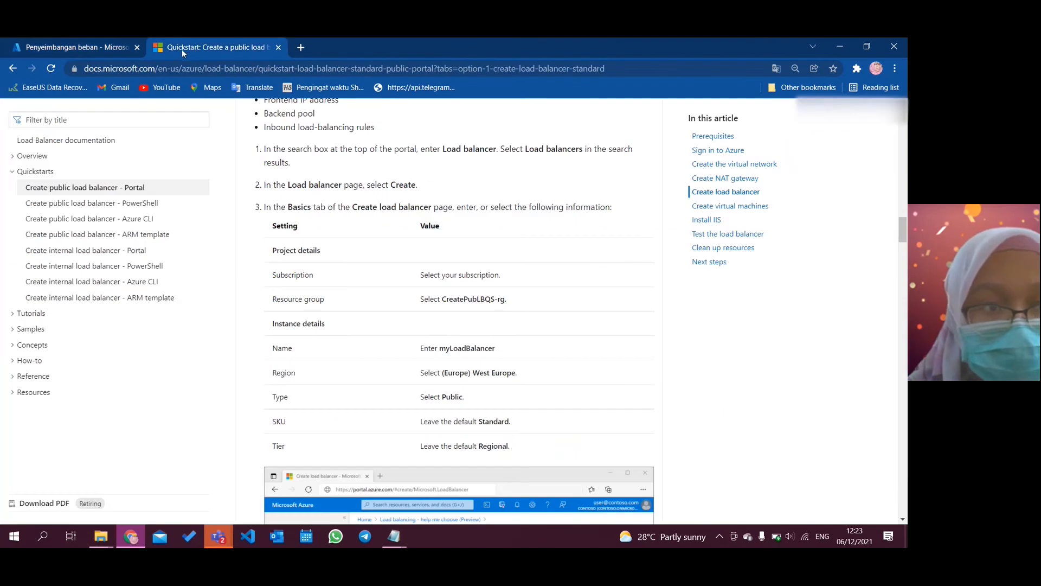
Open the load balancer creation form in the portal and split the quickstart off into its own browser window
left_click(93, 47)
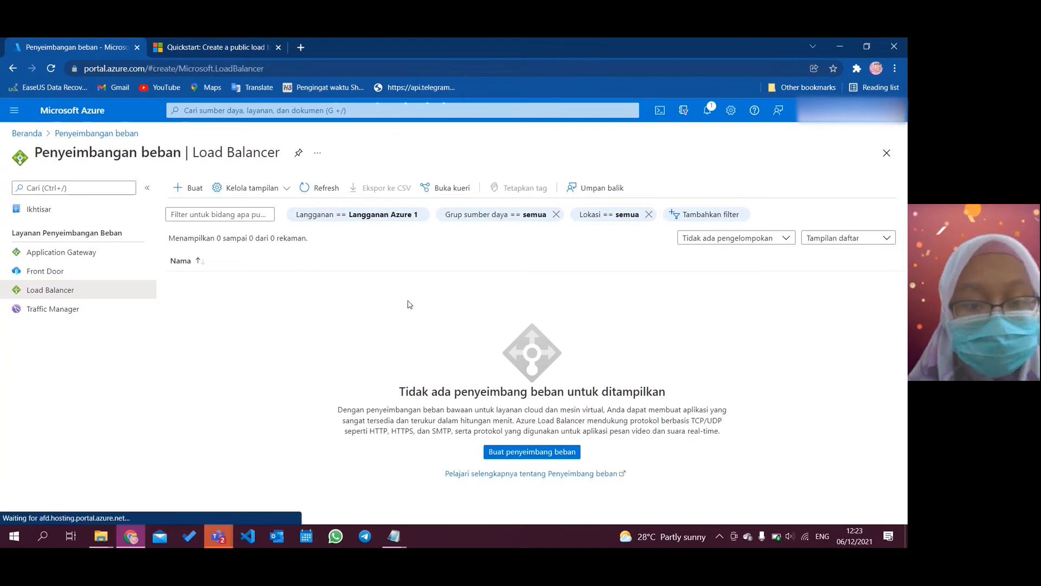
key("super+Left")
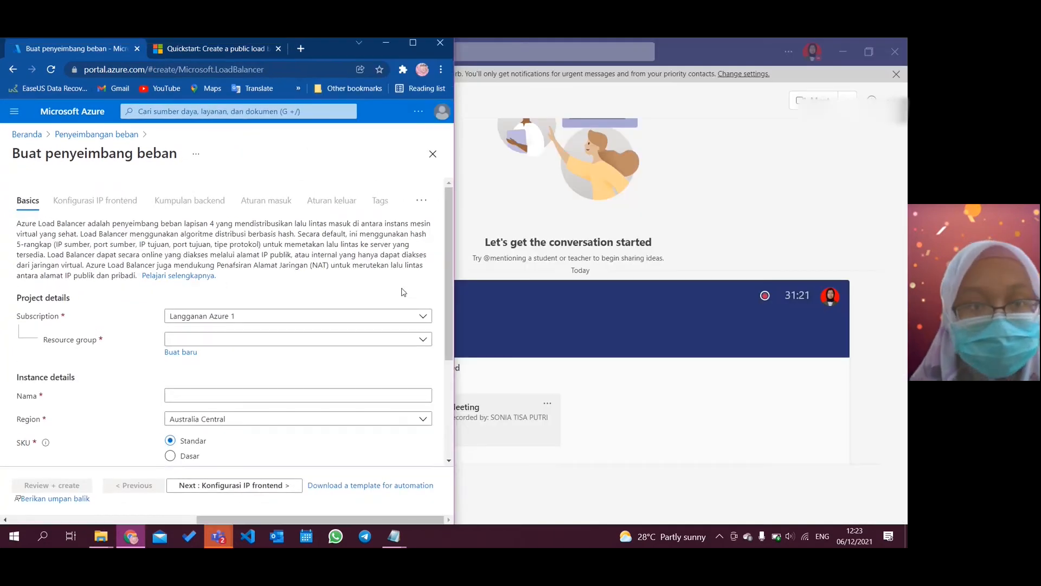
left_click(199, 48)
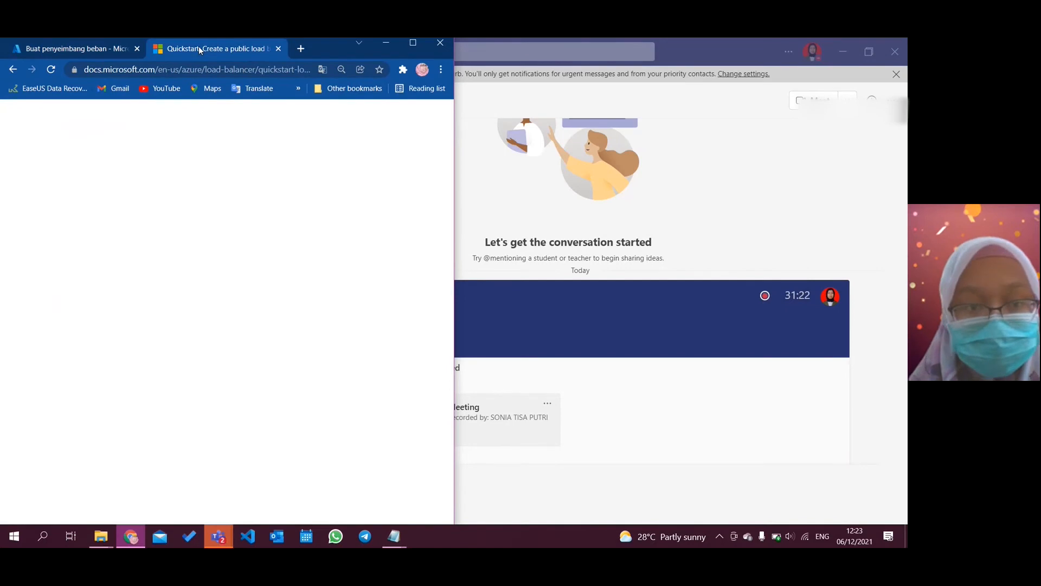
key("super+Right")
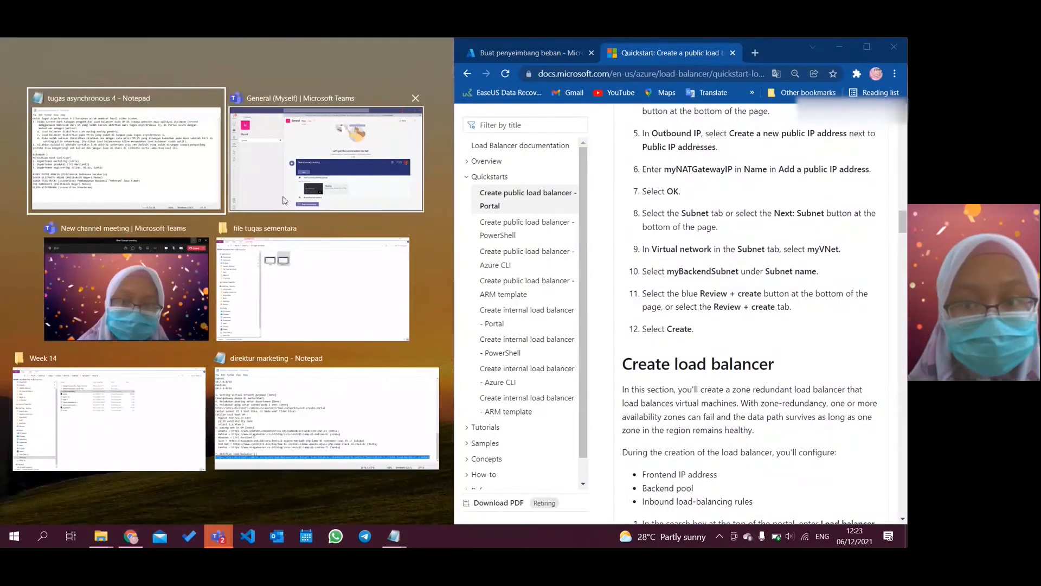
left_click(674, 116)
left_click_drag(690, 54, 620, 146)
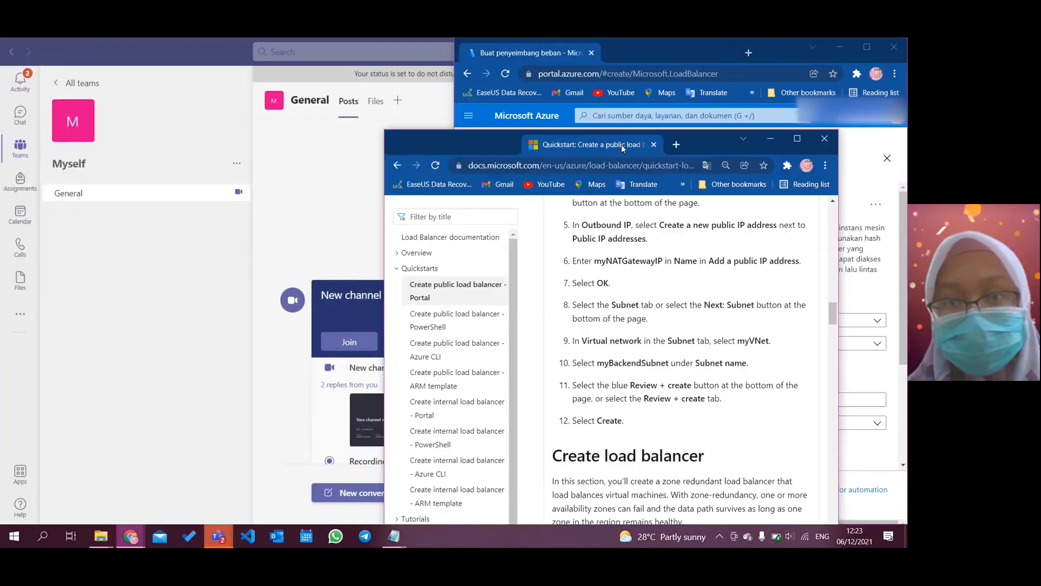
Arrange the load balancer creation form and the quickstart window side by side on the screen
left_click(868, 46)
mouse_move(131, 536)
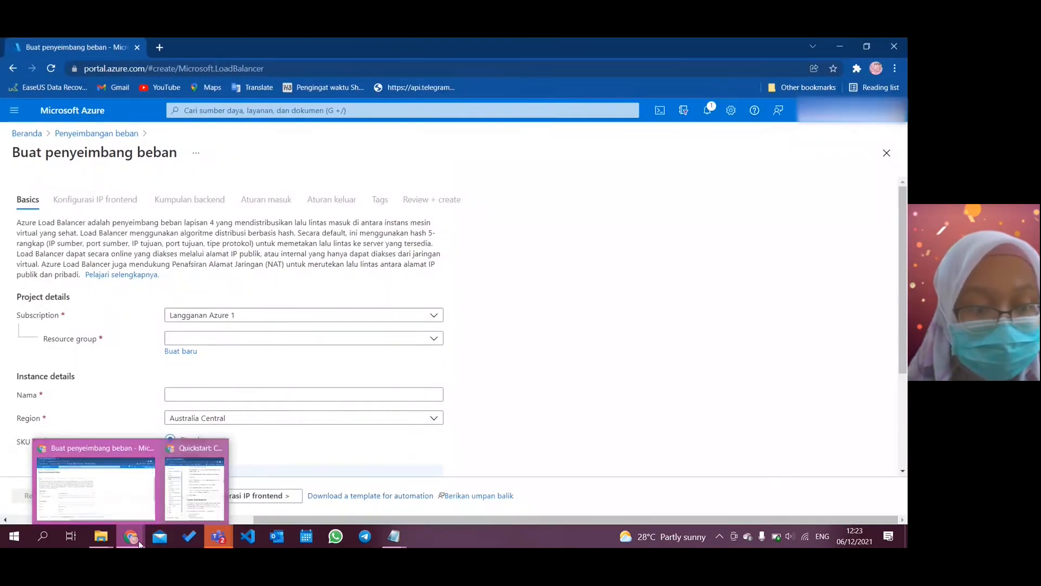
left_click(197, 486)
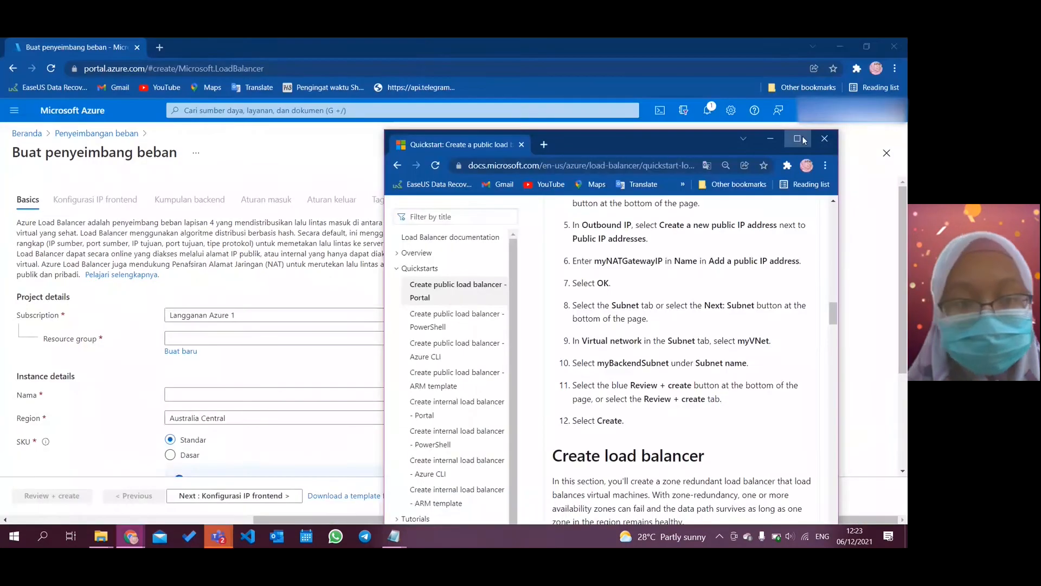
left_click(798, 139)
scroll(459, 273, "down", 5)
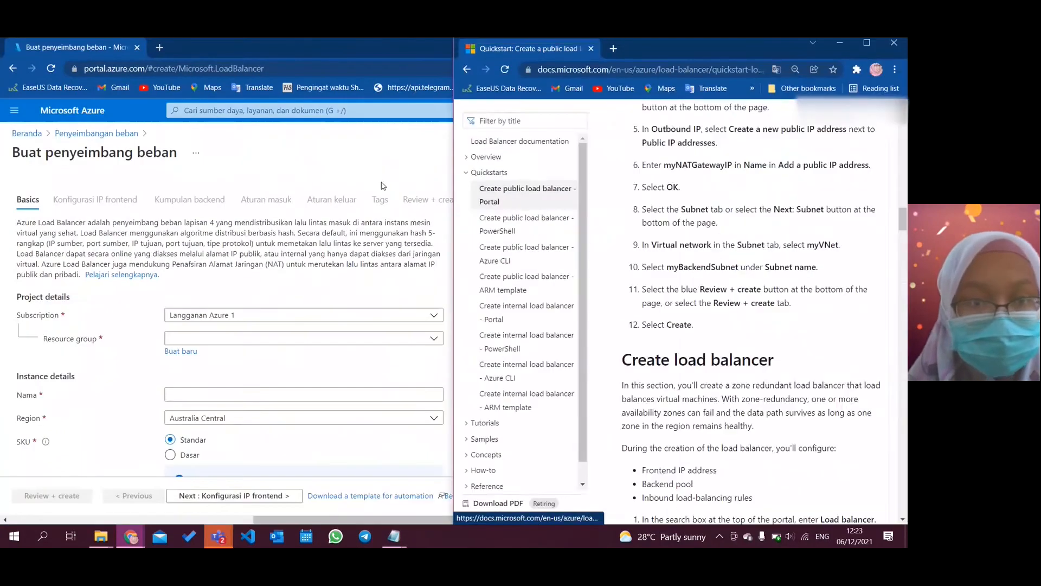
left_click(413, 46)
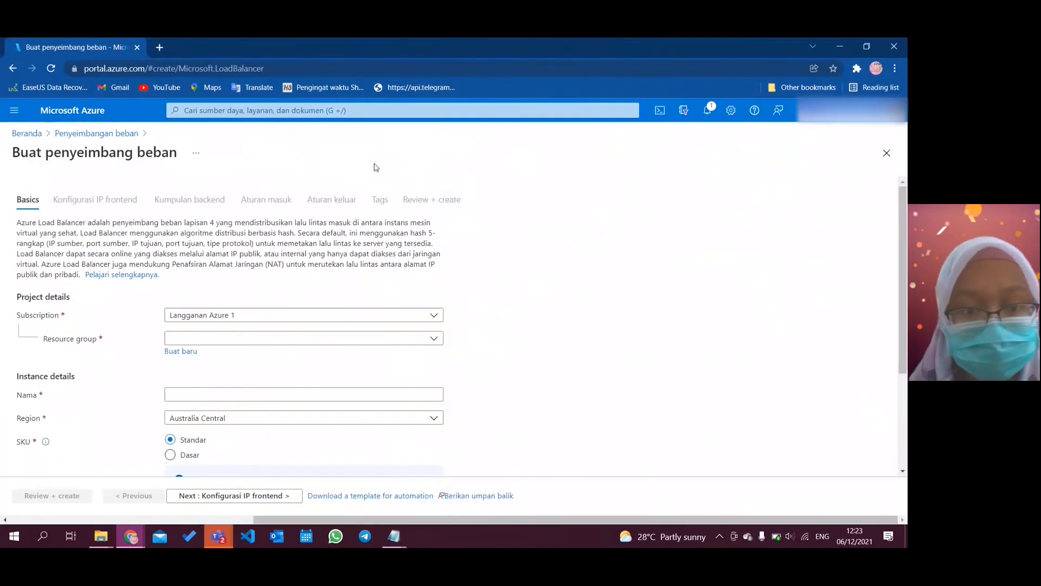
key("super+Left")
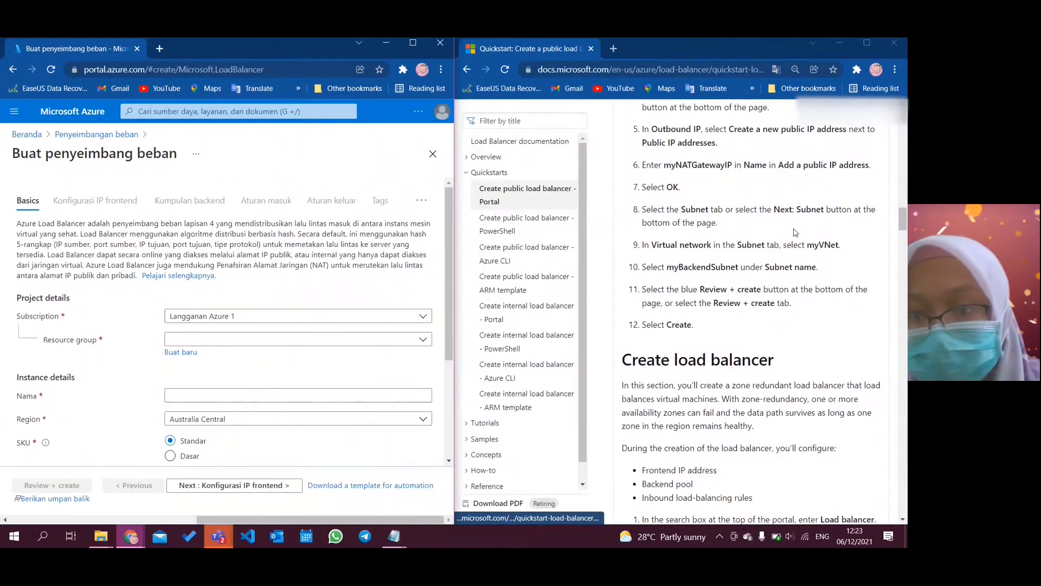
Consult the quickstart's Basics settings and choose market as the load balancer's resource group
scroll(799, 233, "down", 10)
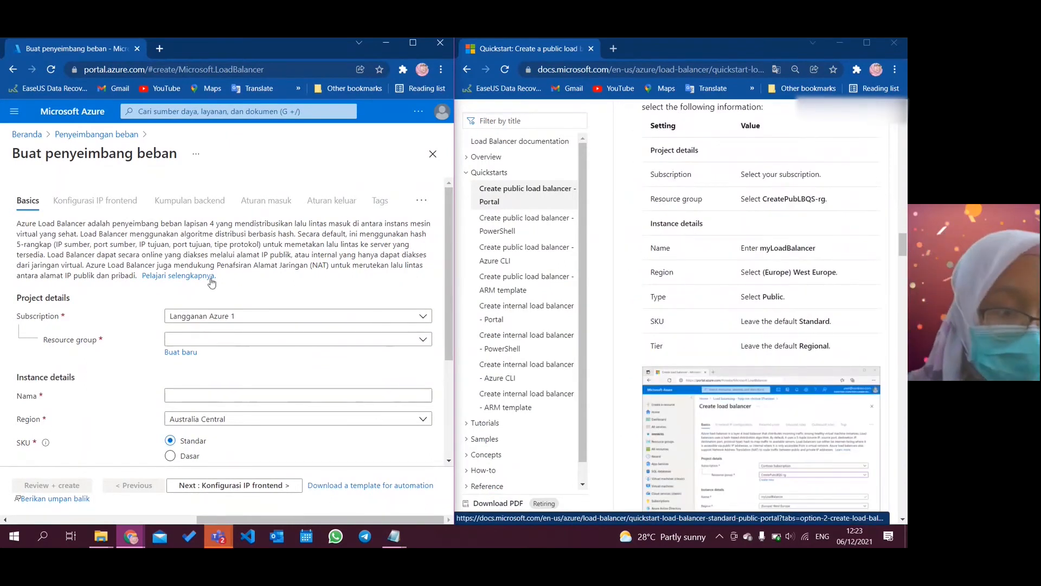
left_click(242, 339)
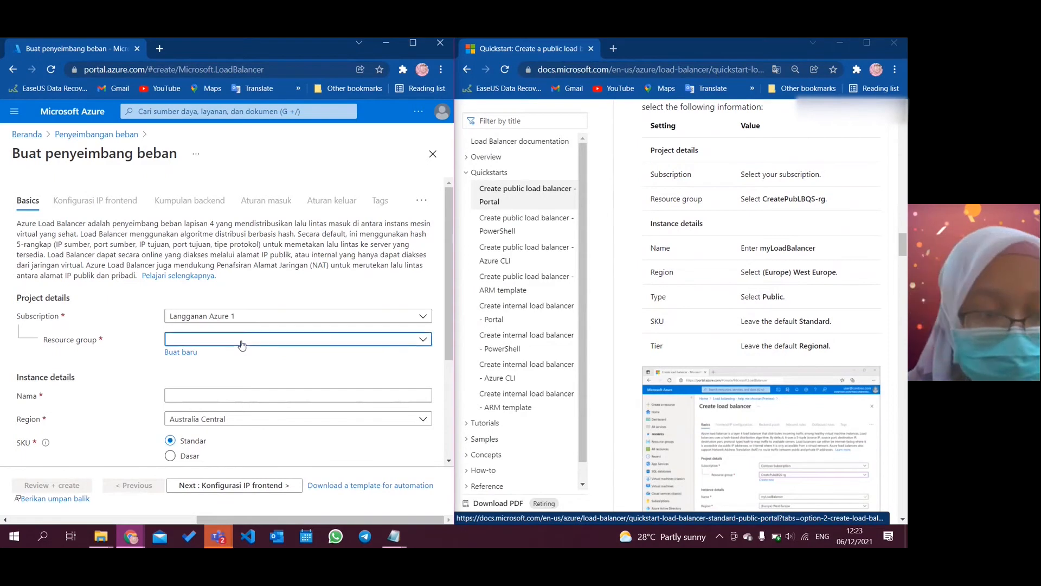
scroll(224, 460, "down", 1)
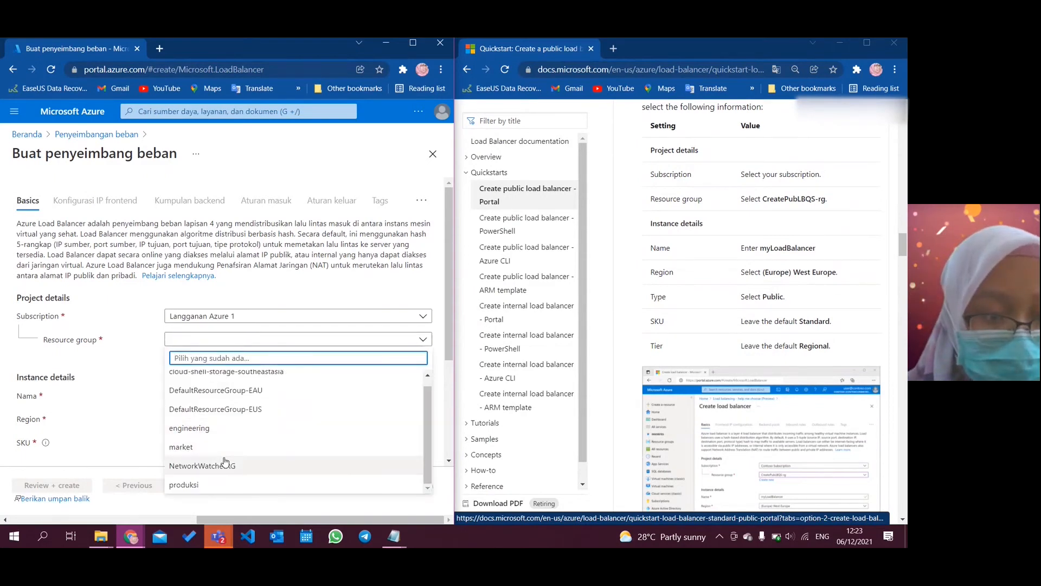
left_click(208, 448)
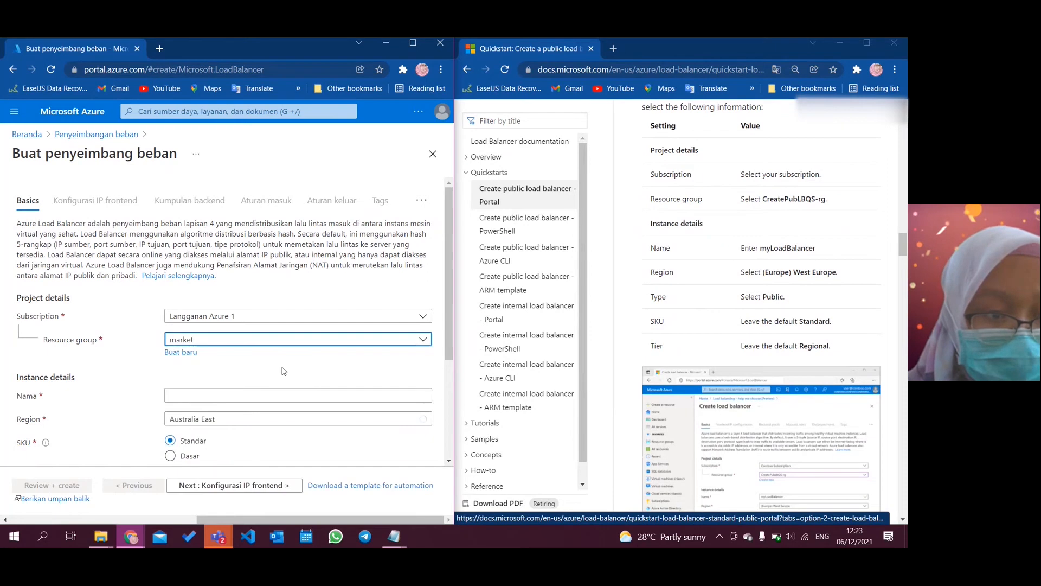
Name the load balancer marketLoadbalancer
scroll(283, 370, "down", 2)
left_click(259, 281)
type("mar")
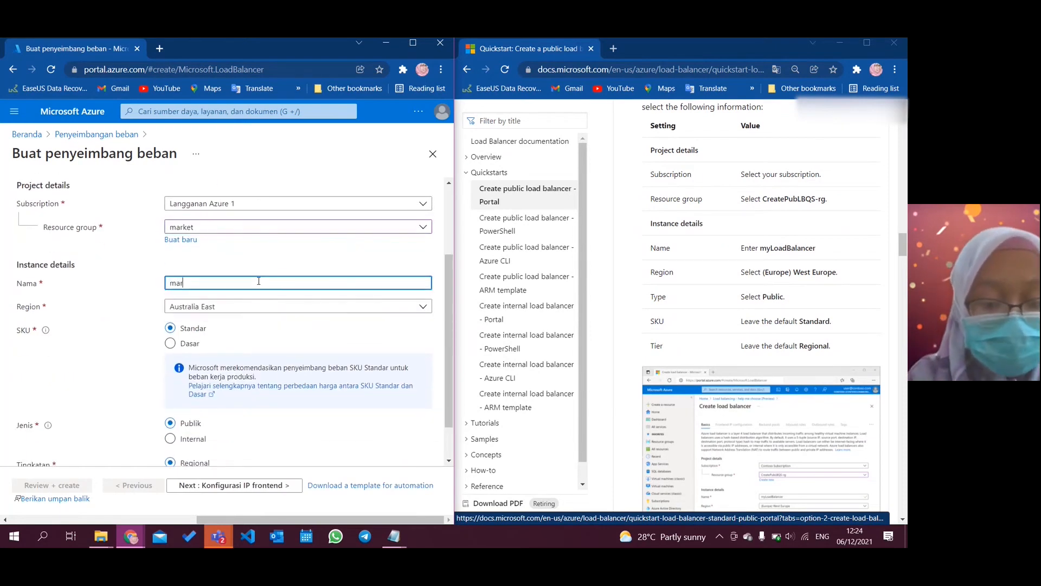
type("ketLoa")
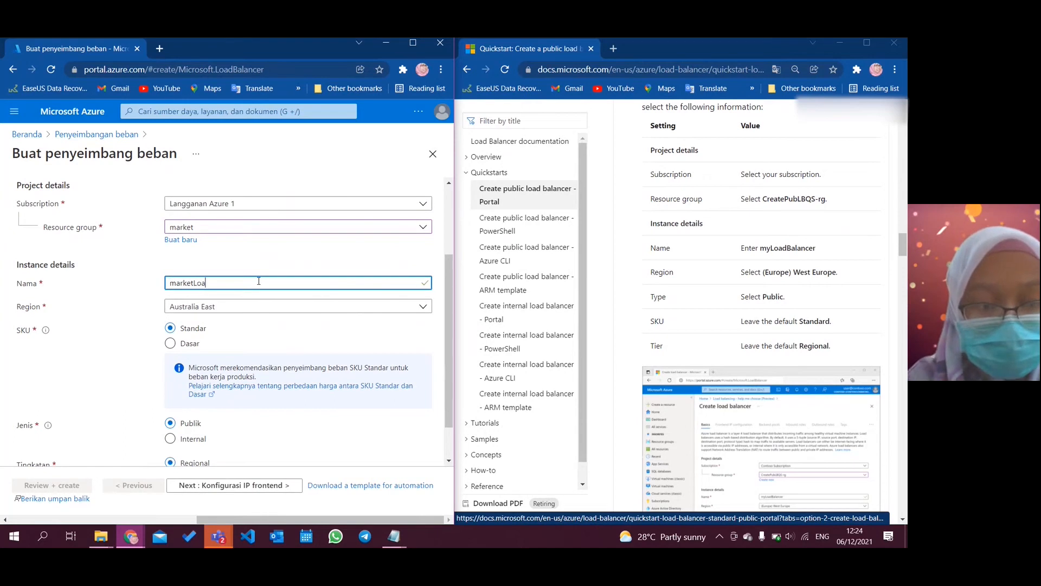
type("dba")
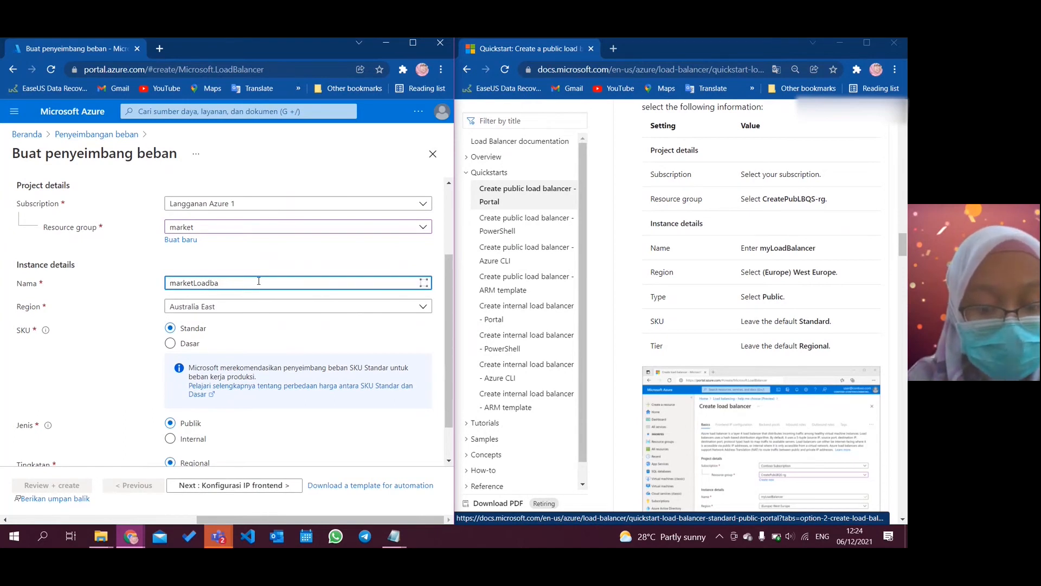
type("lancr")
key("BackSpace")
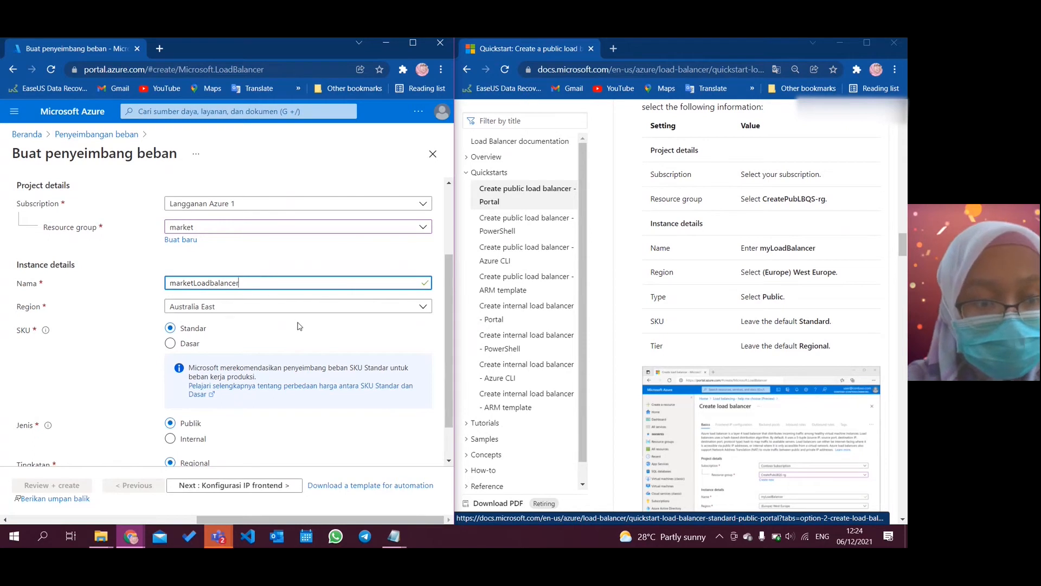
Compare the remaining Basics settings with the quickstart and proceed to the frontend IP configuration
scroll(299, 325, "down", 1)
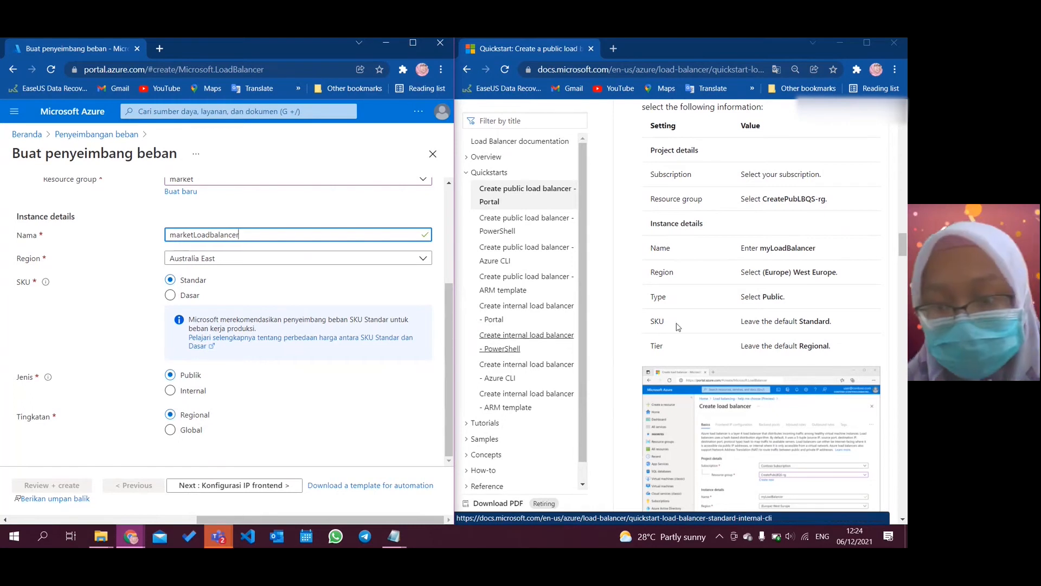
scroll(752, 320, "down", 6)
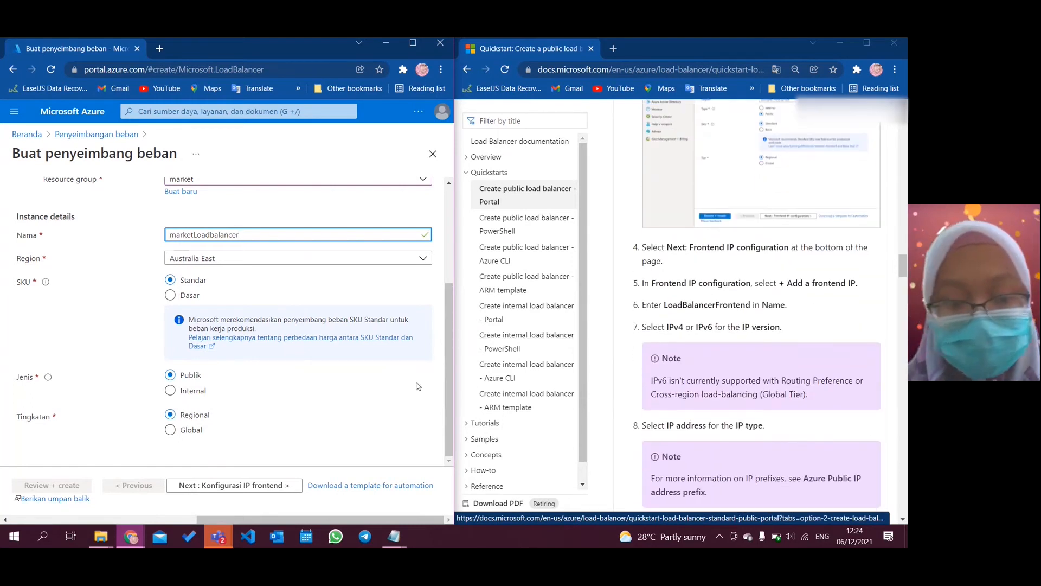
left_click(261, 485)
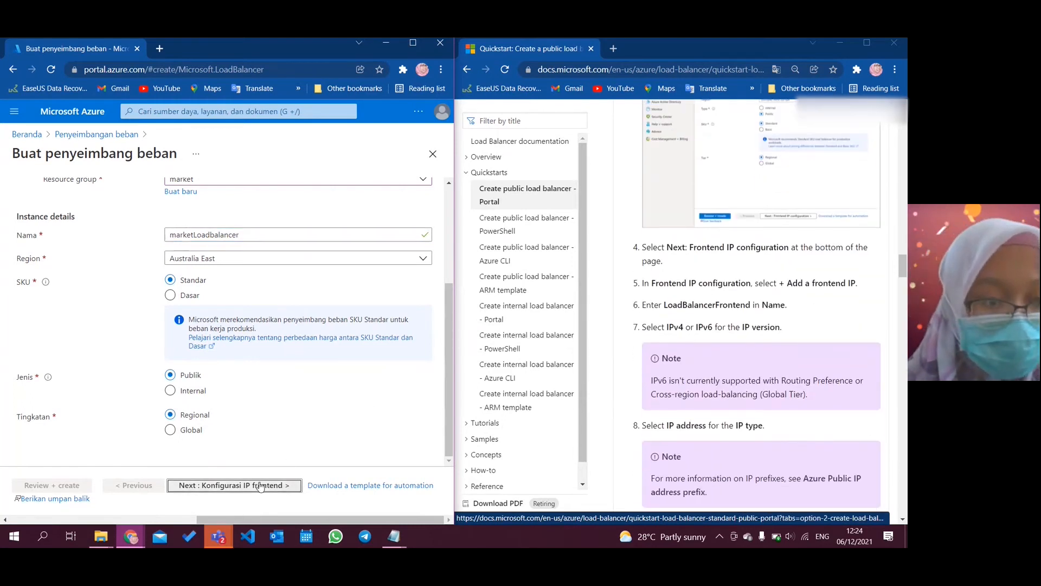
scroll(138, 387, "down", 2)
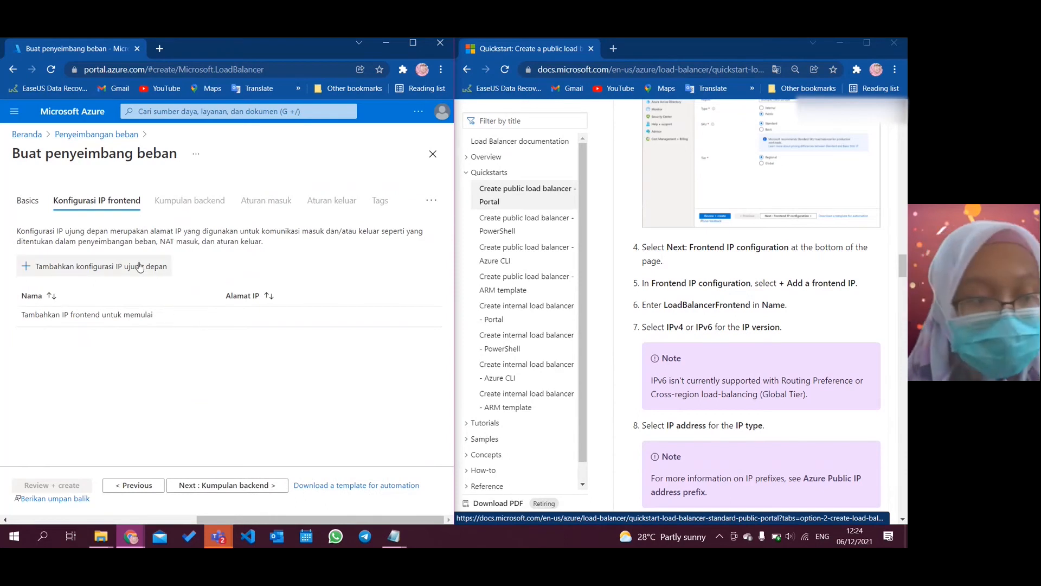
Start adding a frontend IP configuration and name it marketIPfrontend
left_click(140, 267)
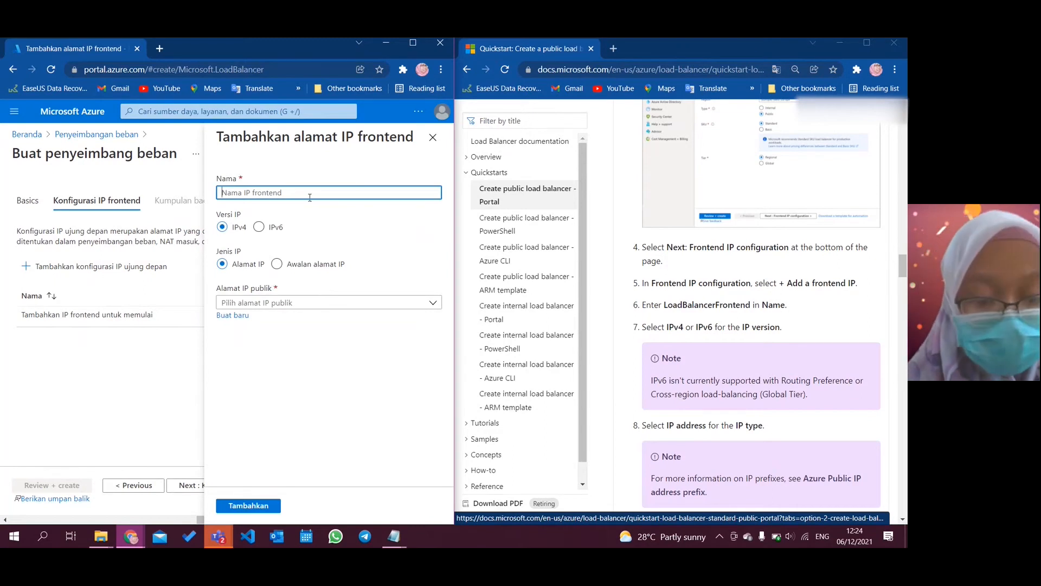
type("mar")
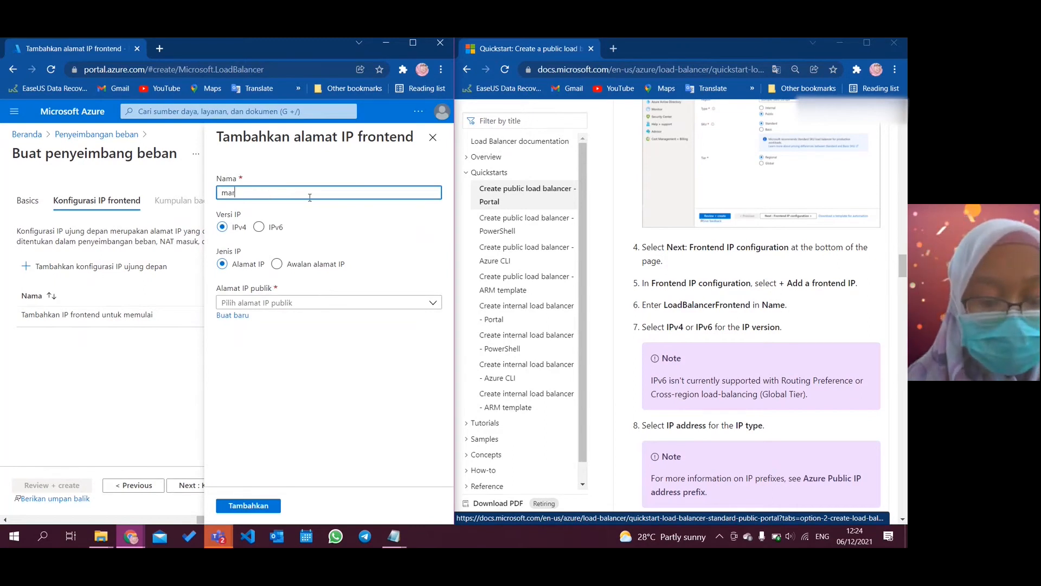
type("ketIPfront")
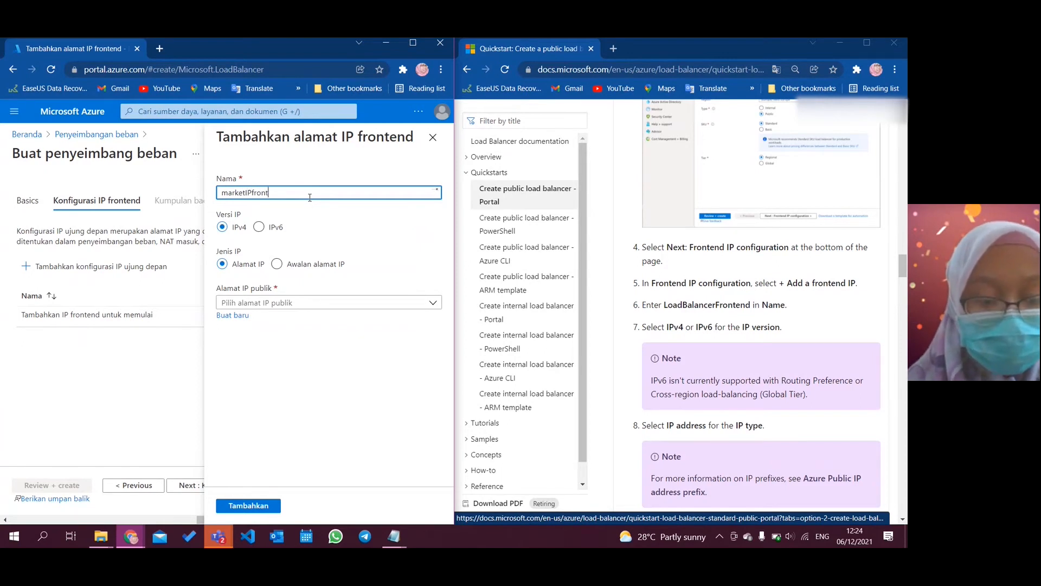
type("end")
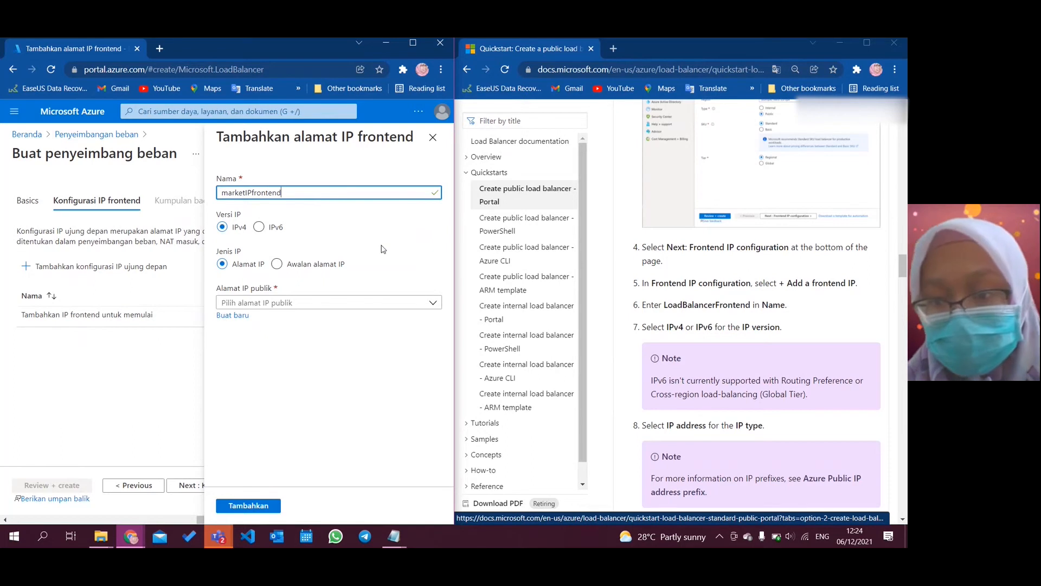
Consult the quickstart's public IP instructions and start creating a new public IP address named marketLoadbalancerPublicIP for the frontend
scroll(666, 285, "down", 2)
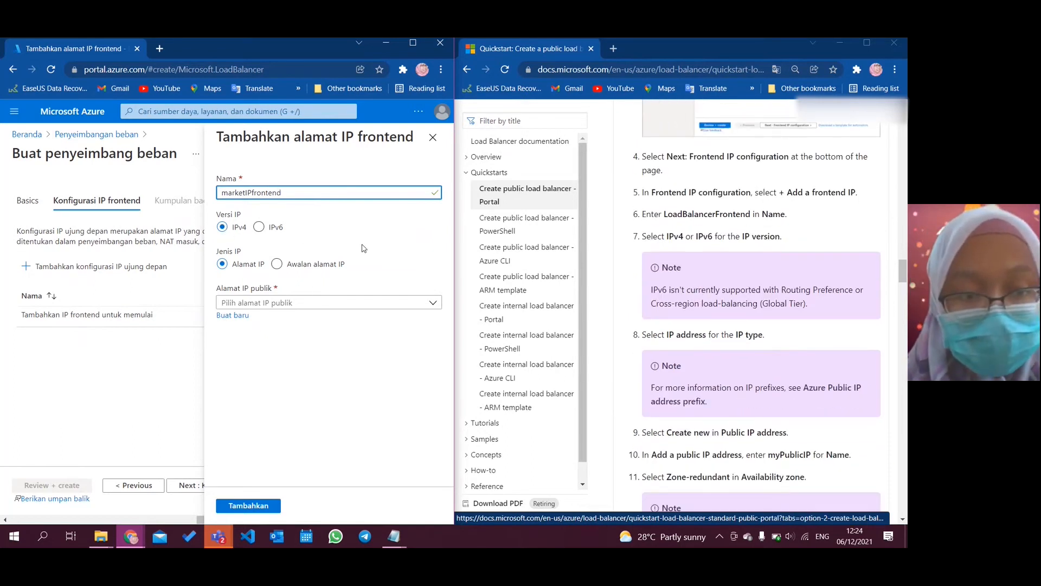
scroll(655, 302, "down", 2)
scroll(655, 302, "down", 2)
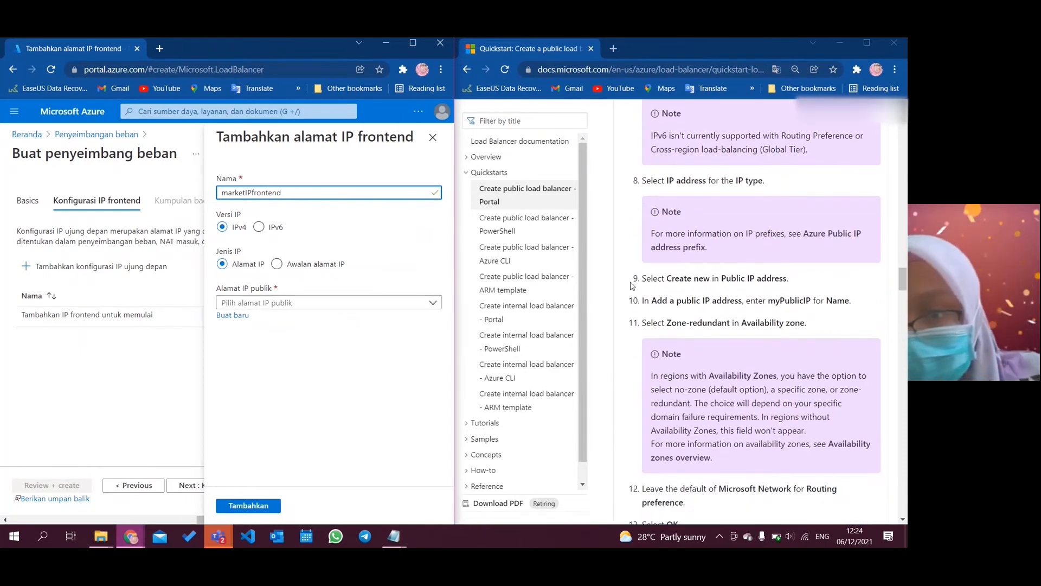
scroll(720, 262, "up", 1)
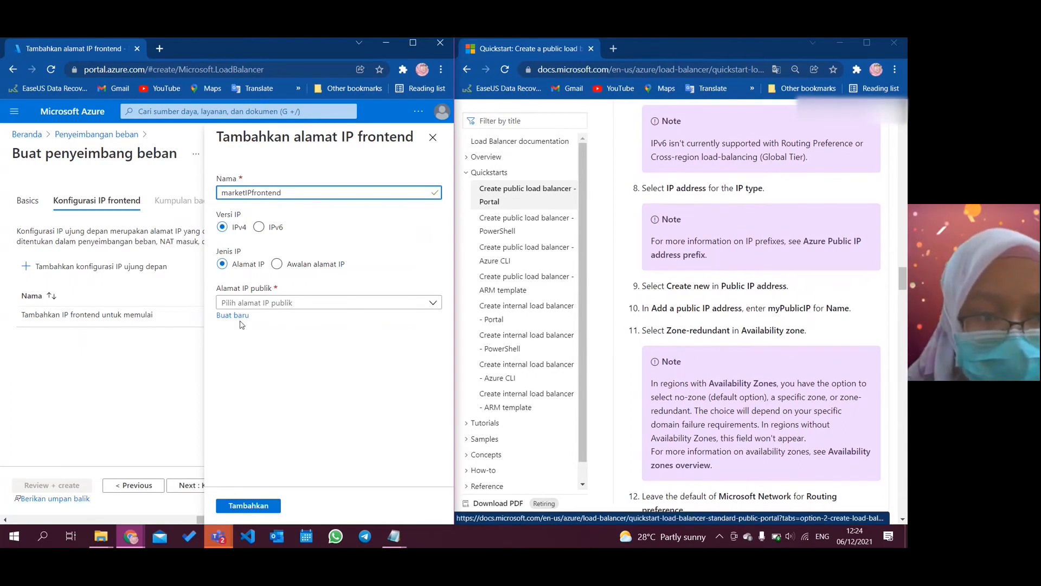
left_click(230, 318)
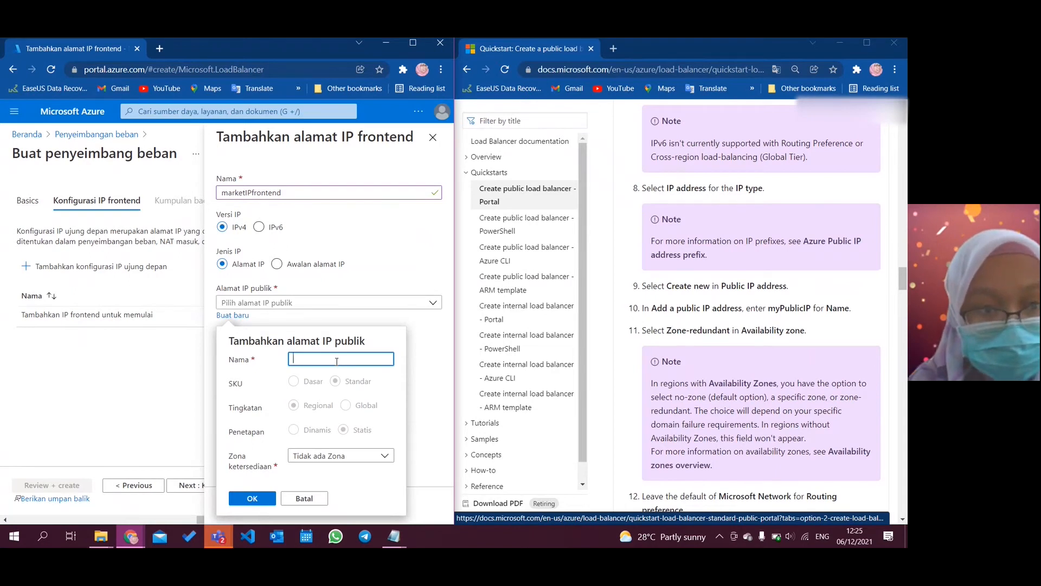
type("mark")
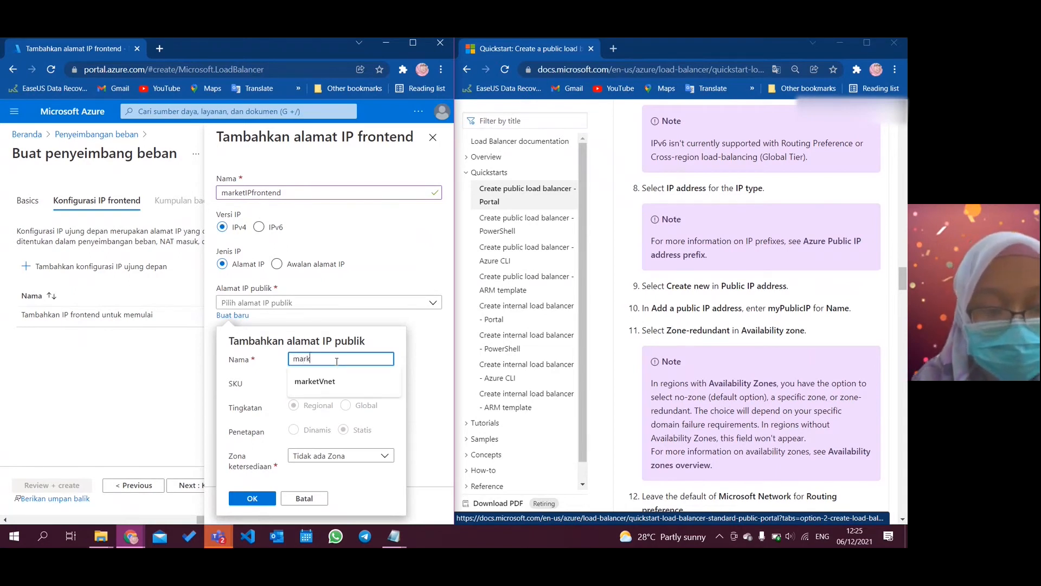
type("etL")
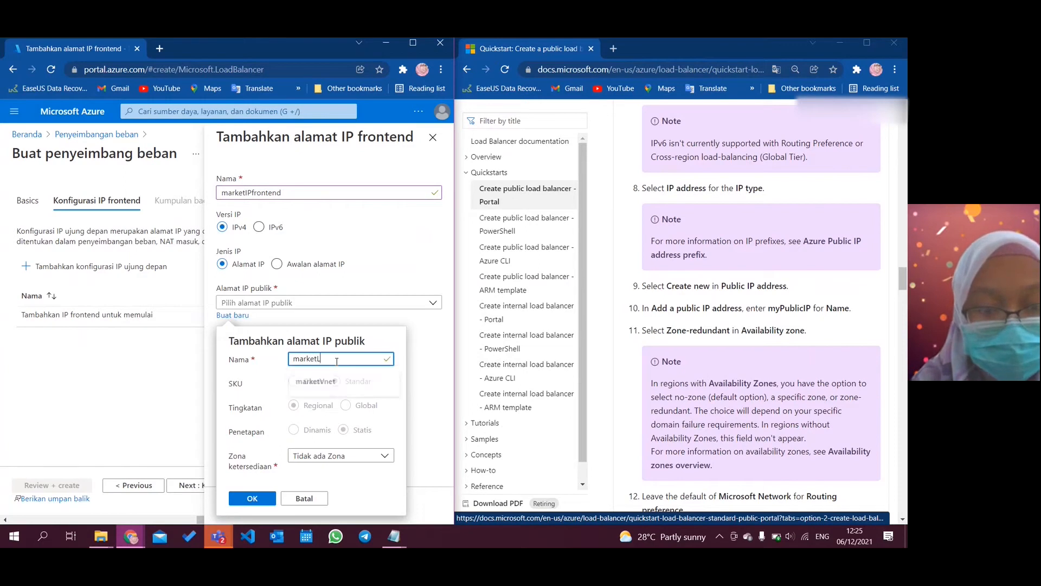
type("oadbalancer")
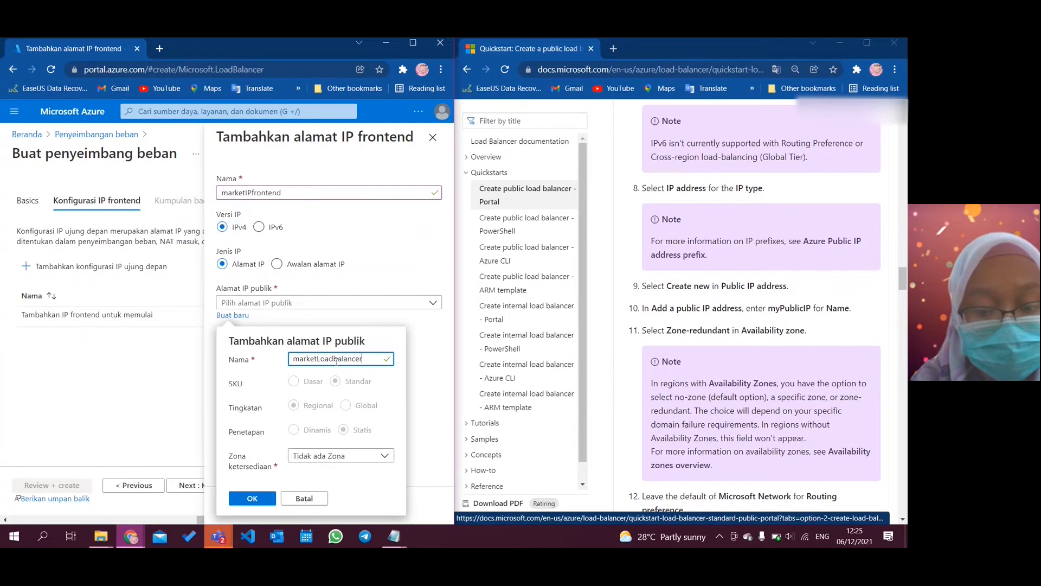
type("Public")
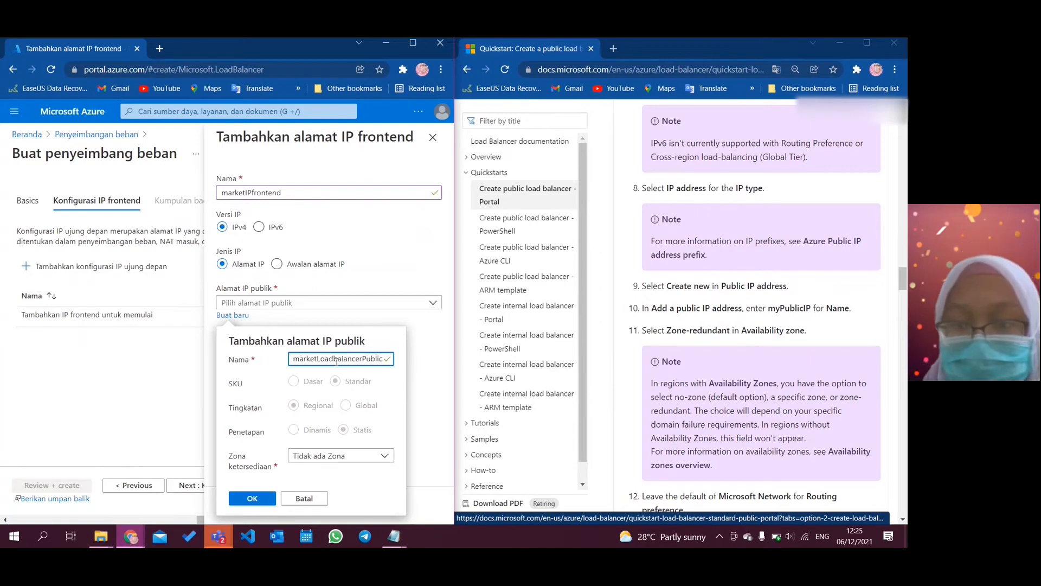
Check the quickstart's availability zone guidance and set the new public IP address to zone-redundant (Zona-redundan)
scroll(736, 365, "down", 2)
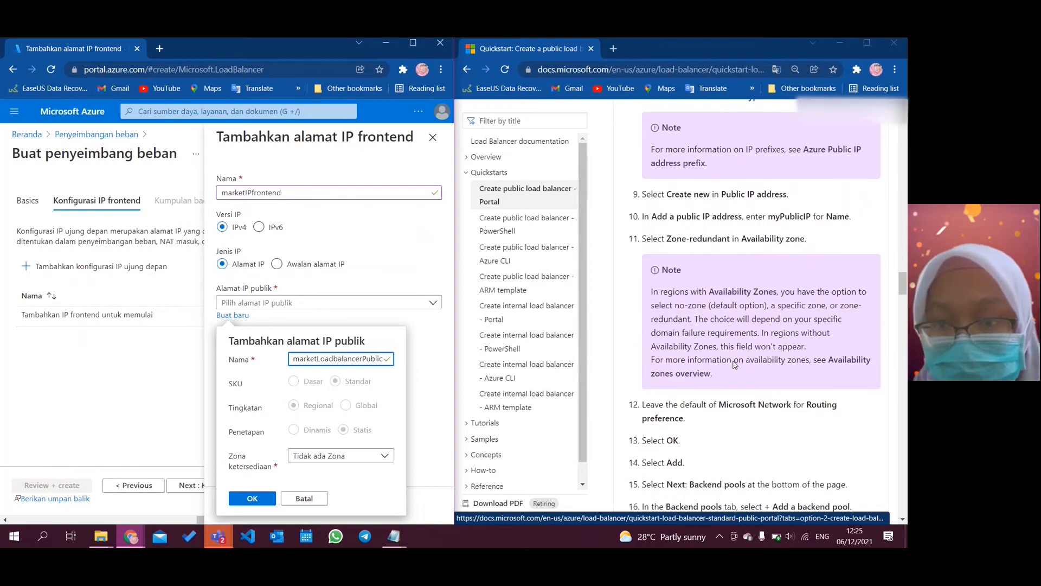
scroll(736, 365, "down", 2)
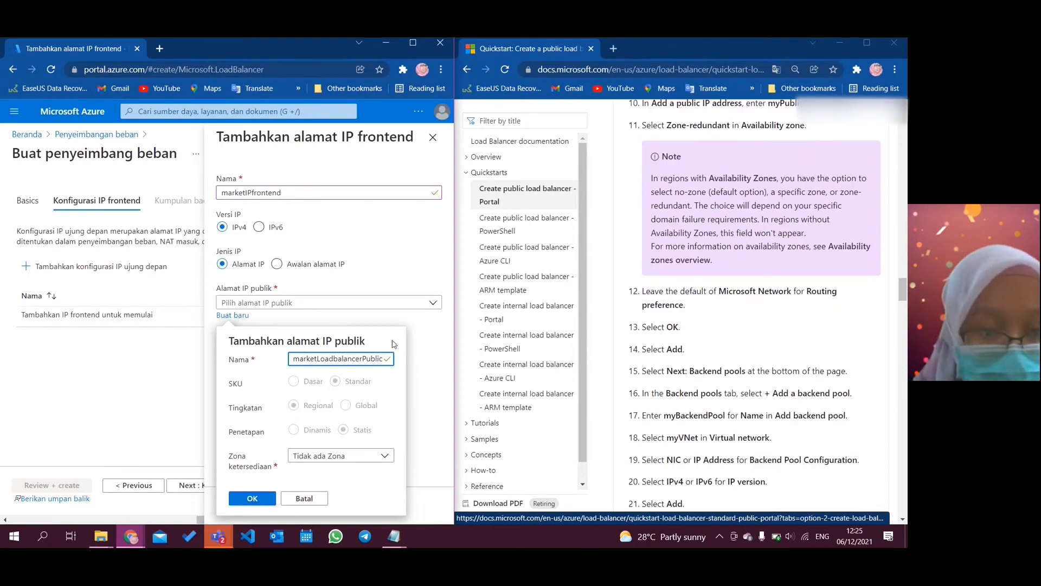
left_click(323, 457)
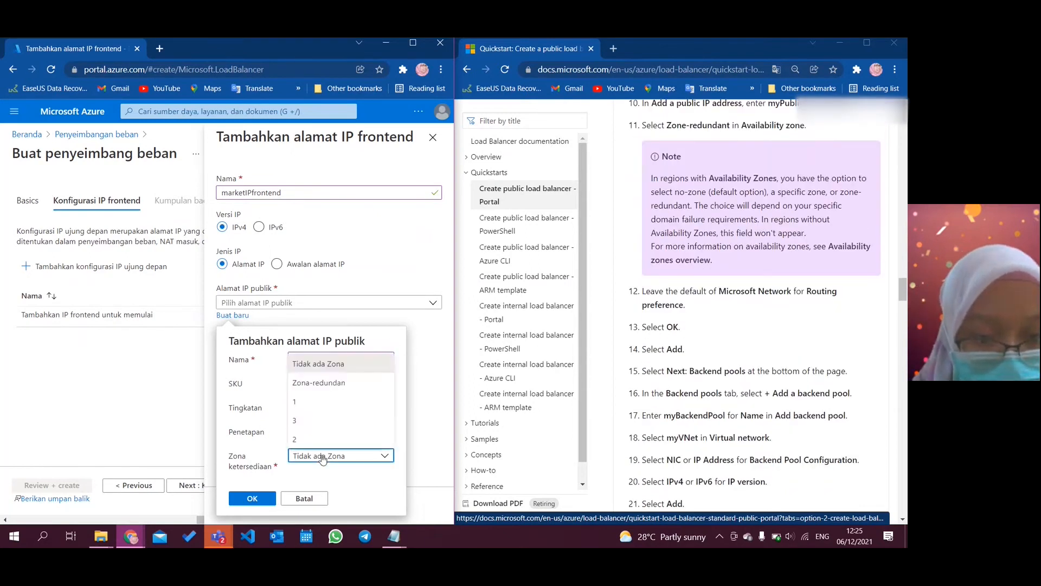
left_click(325, 385)
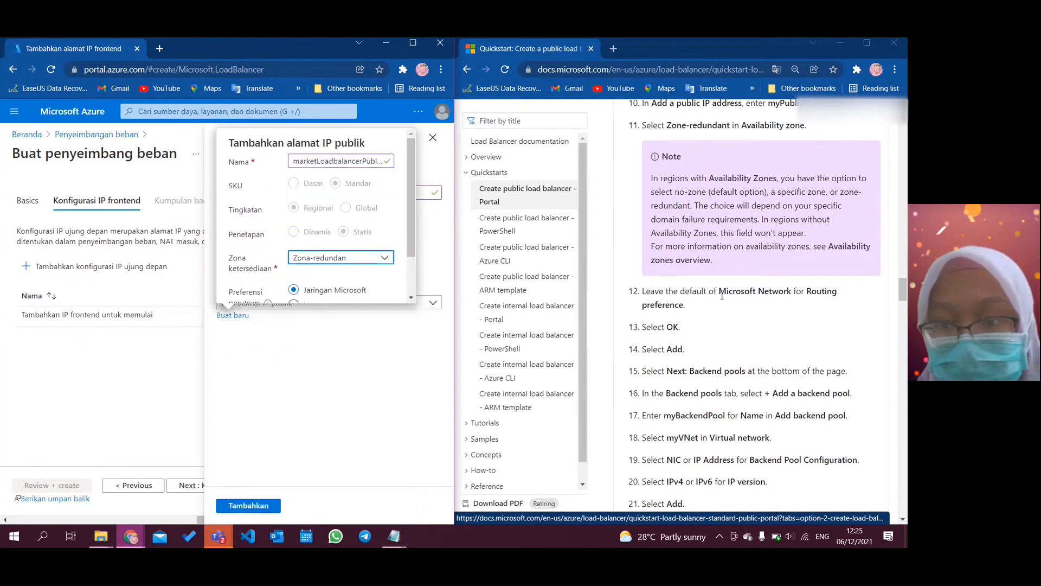
Check the routing preference against the quickstart, keep Microsoft Network (Jaringan Microsoft), and confirm the new public IP address
scroll(648, 248, "down", 1)
scroll(258, 227, "down", 1)
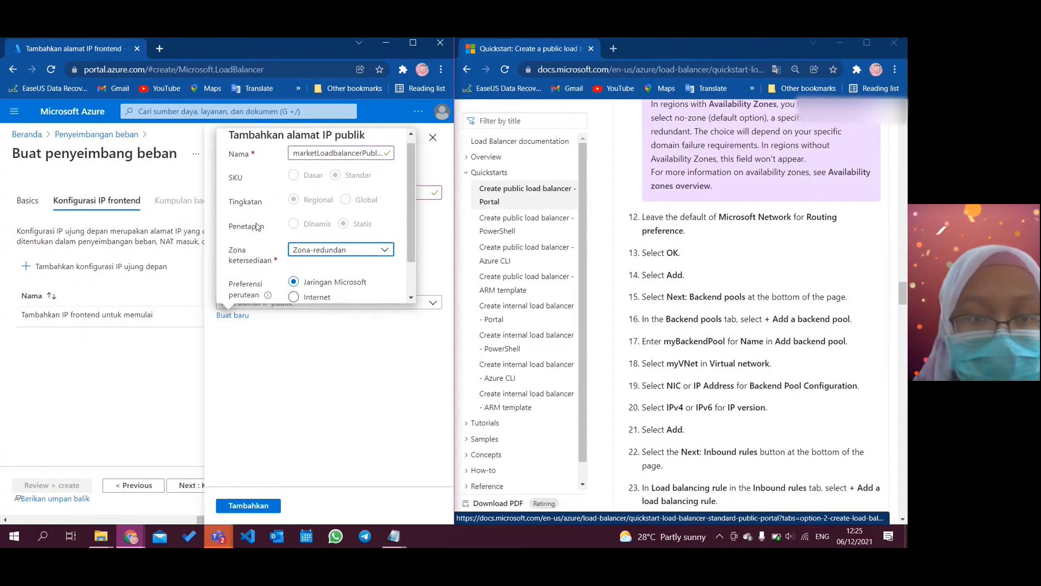
scroll(258, 226, "down", 1)
scroll(730, 243, "up", 1)
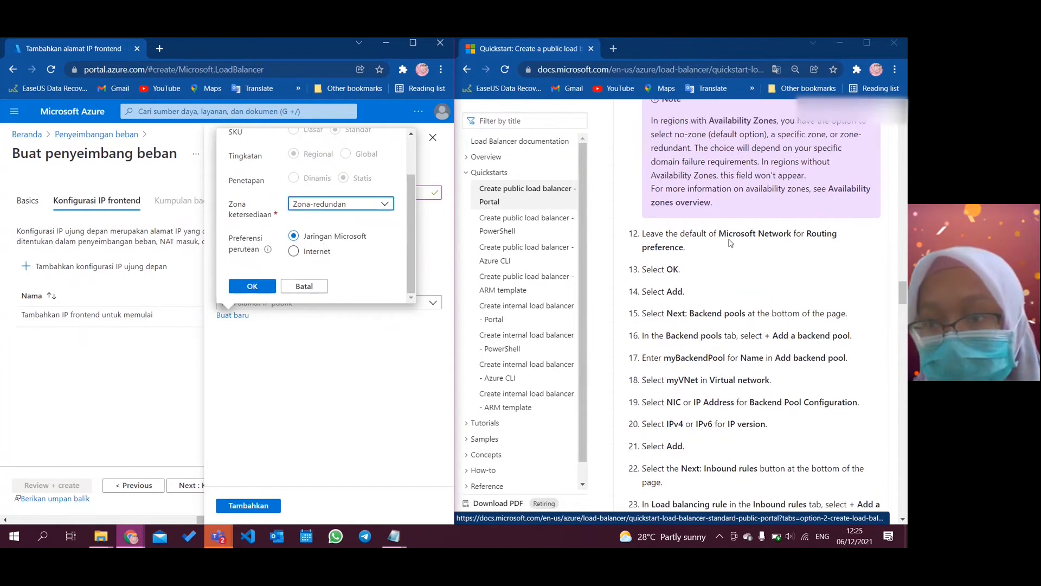
scroll(729, 243, "up", 1)
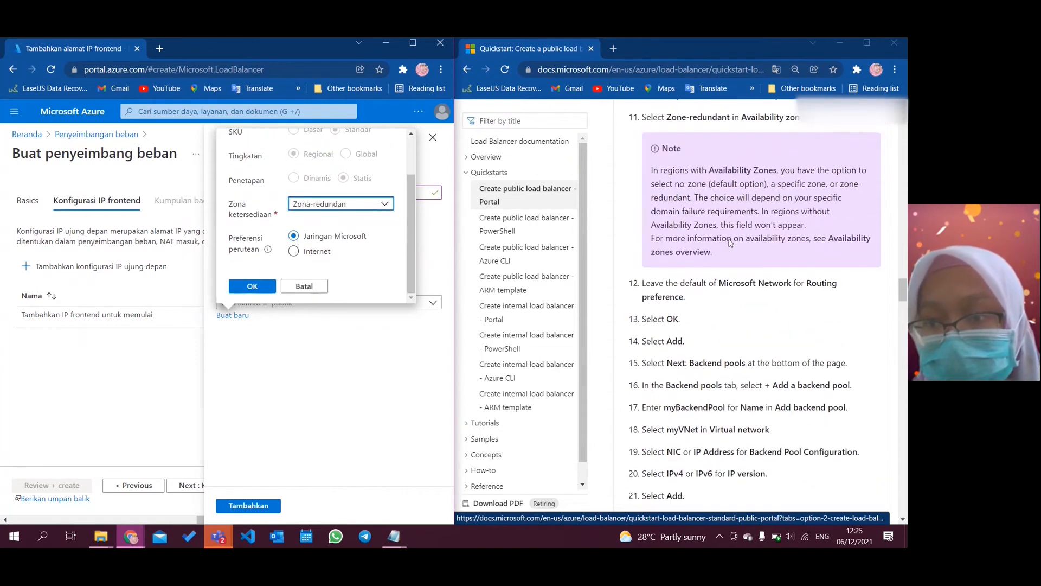
scroll(730, 243, "down", 1)
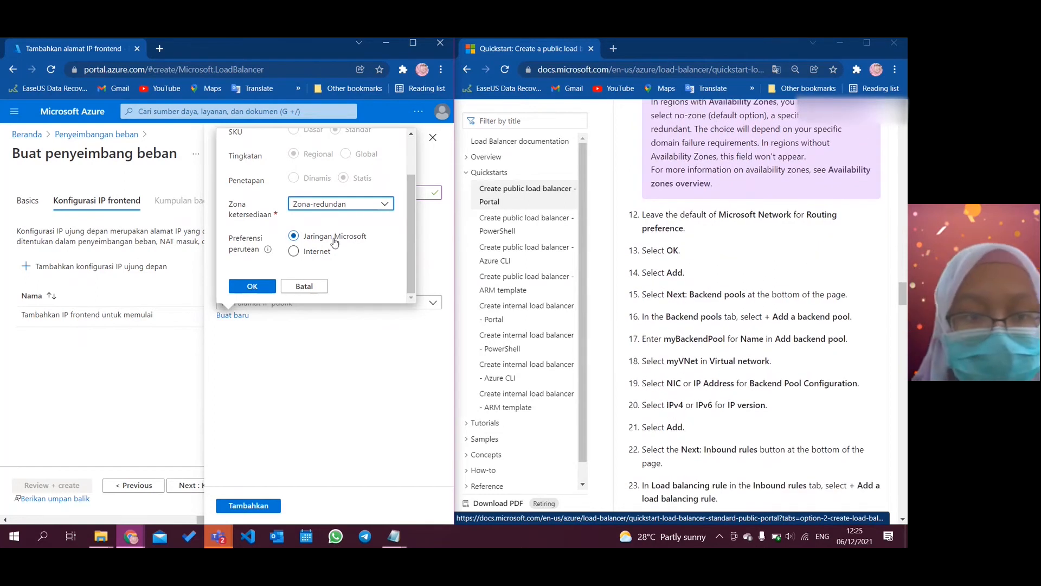
left_click(260, 290)
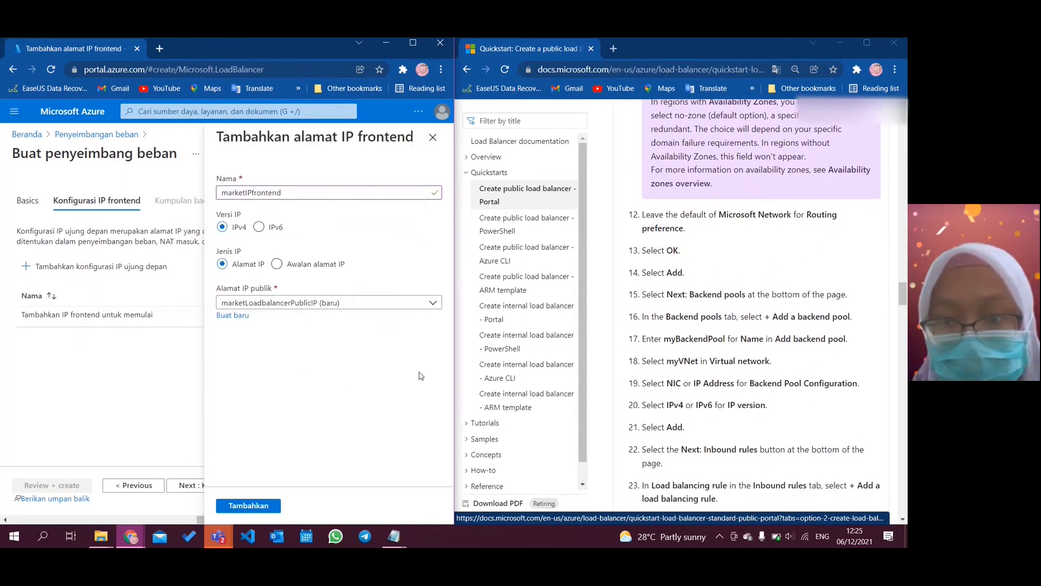
Add the marketIPfrontend configuration to the load balancer and proceed to the backend pools
left_click(261, 508)
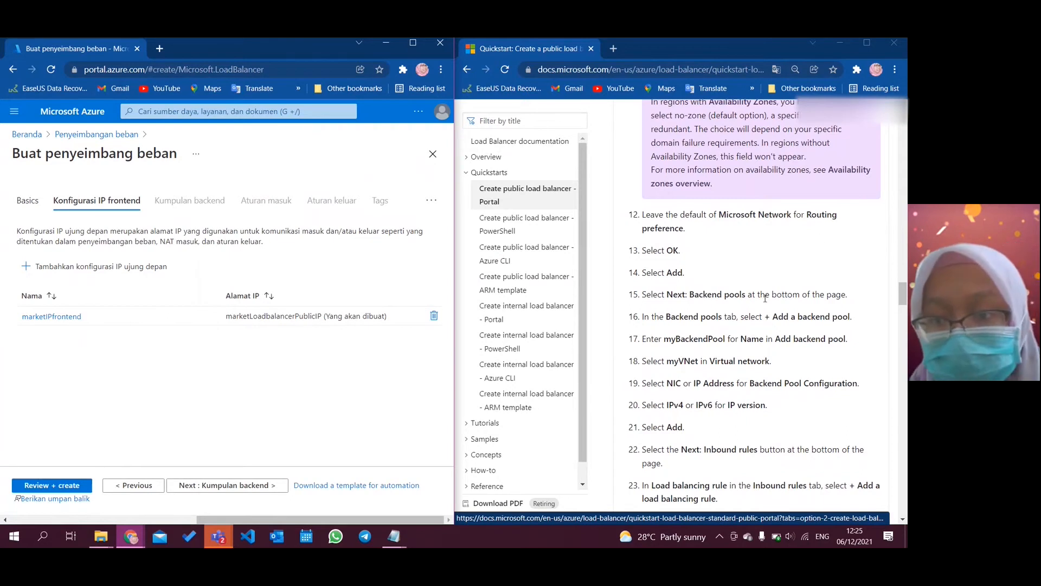
scroll(766, 295, "down", 1)
left_click(245, 484)
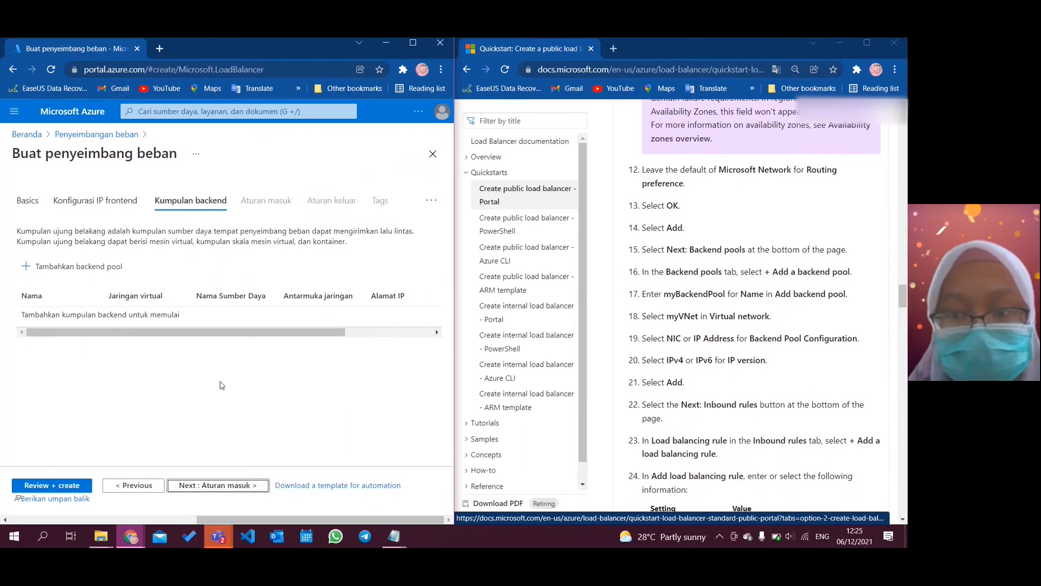
Start adding a backend pool and name it marketBackendPool
left_click(101, 266)
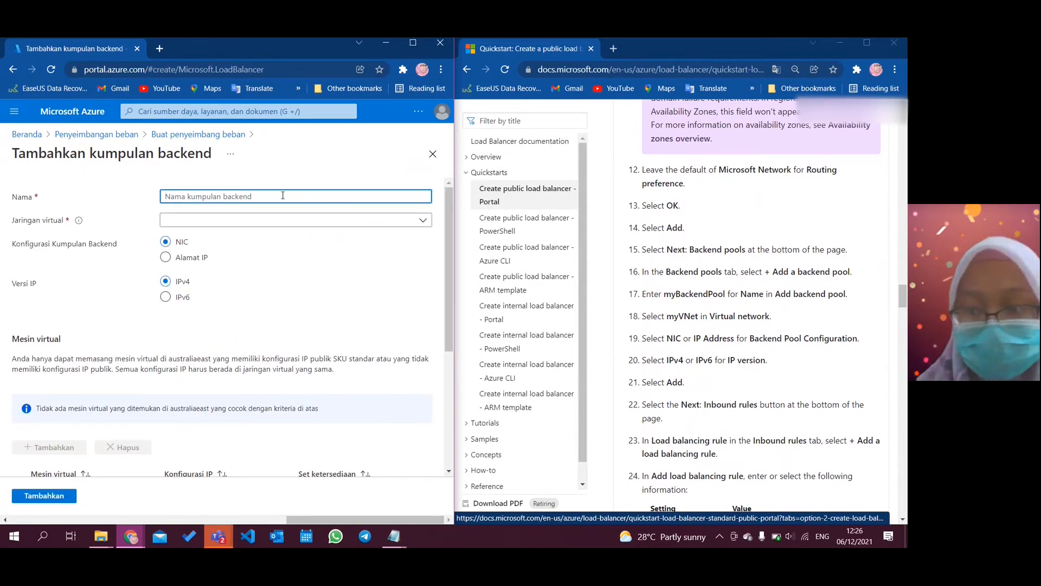
type("market")
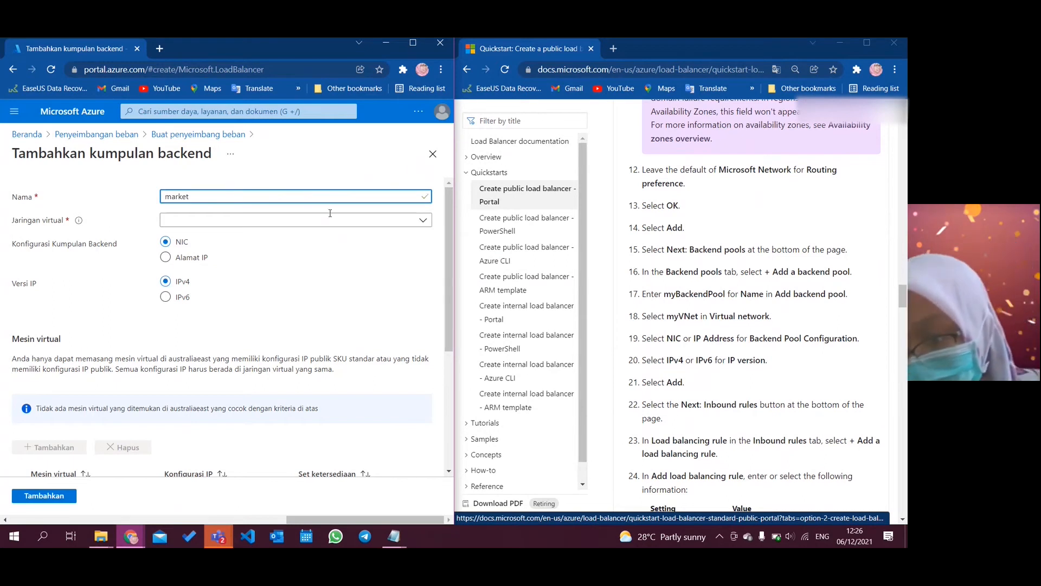
left_click(802, 504)
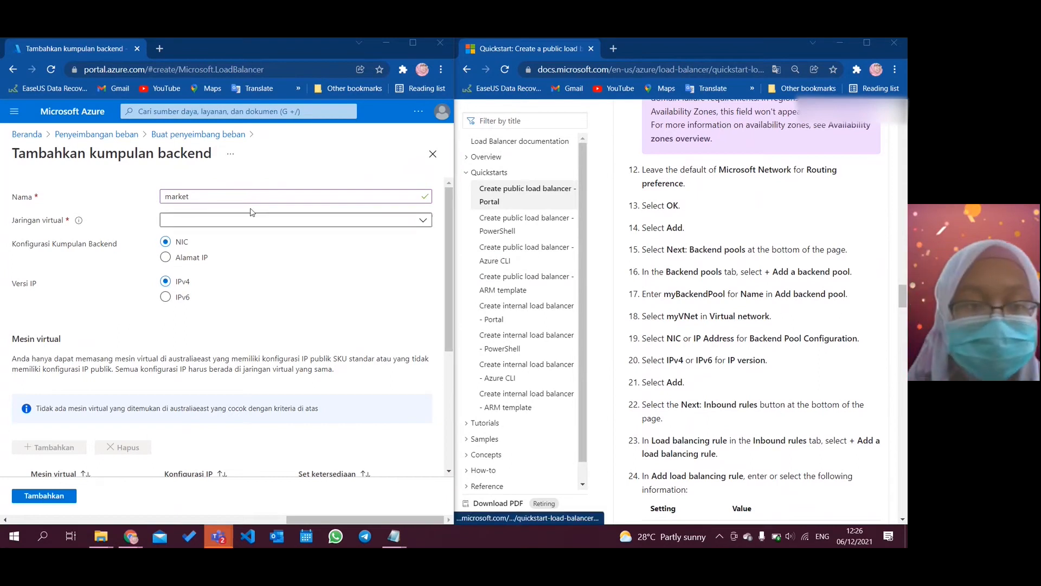
left_click(244, 192)
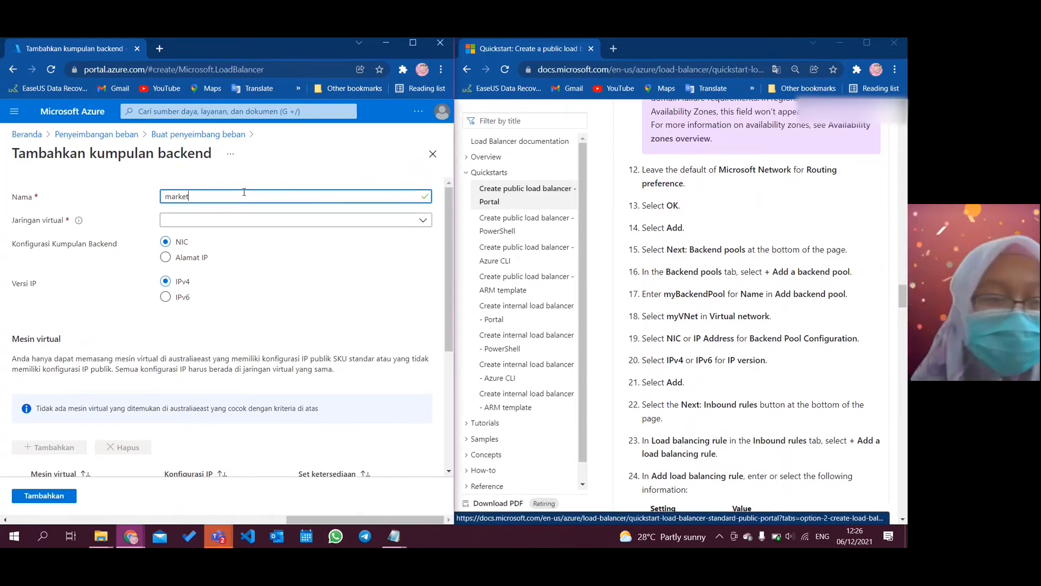
left_click(806, 465)
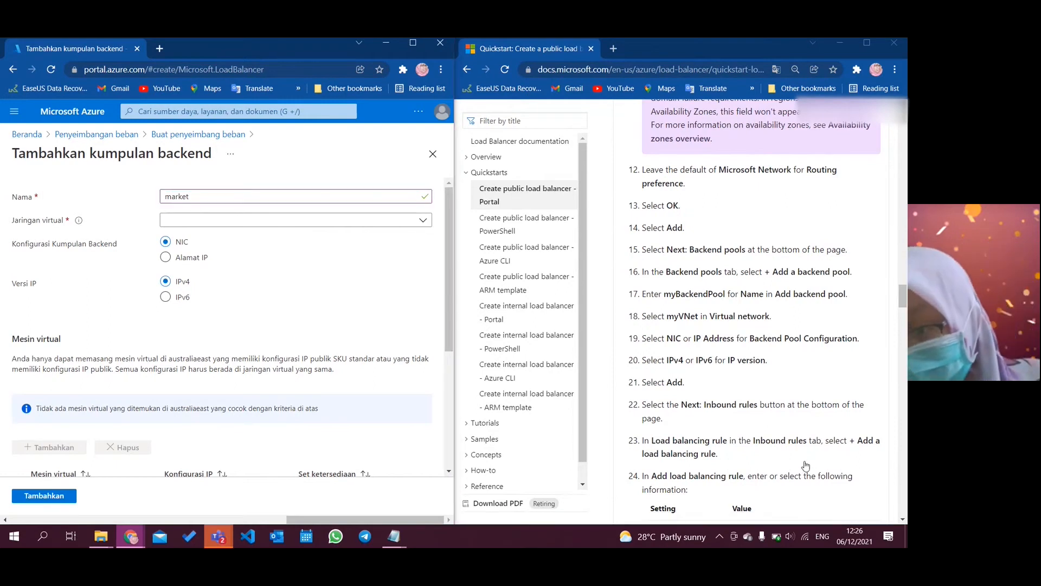
left_click(806, 465)
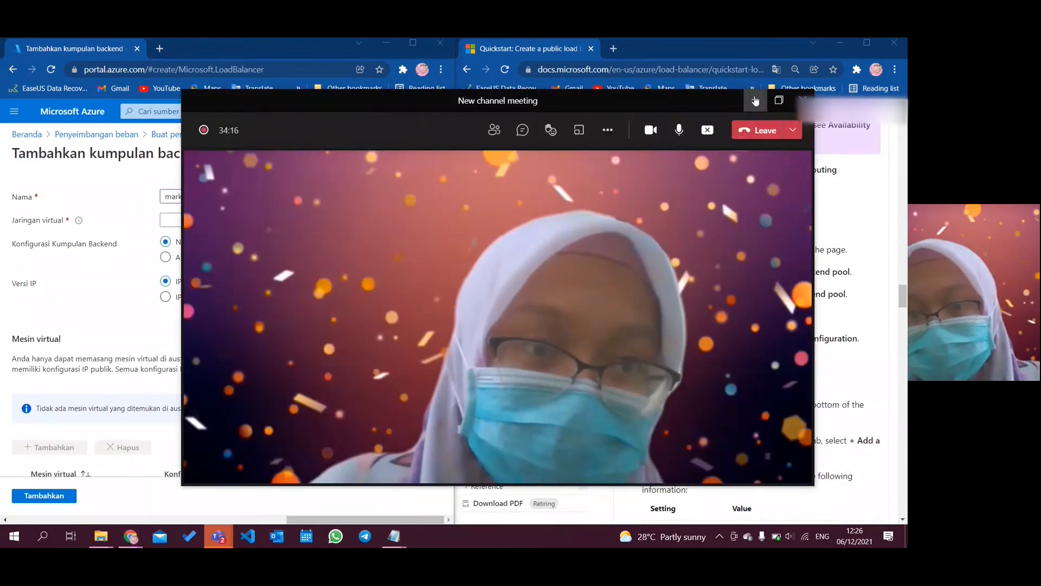
left_click(755, 100)
left_click(251, 192)
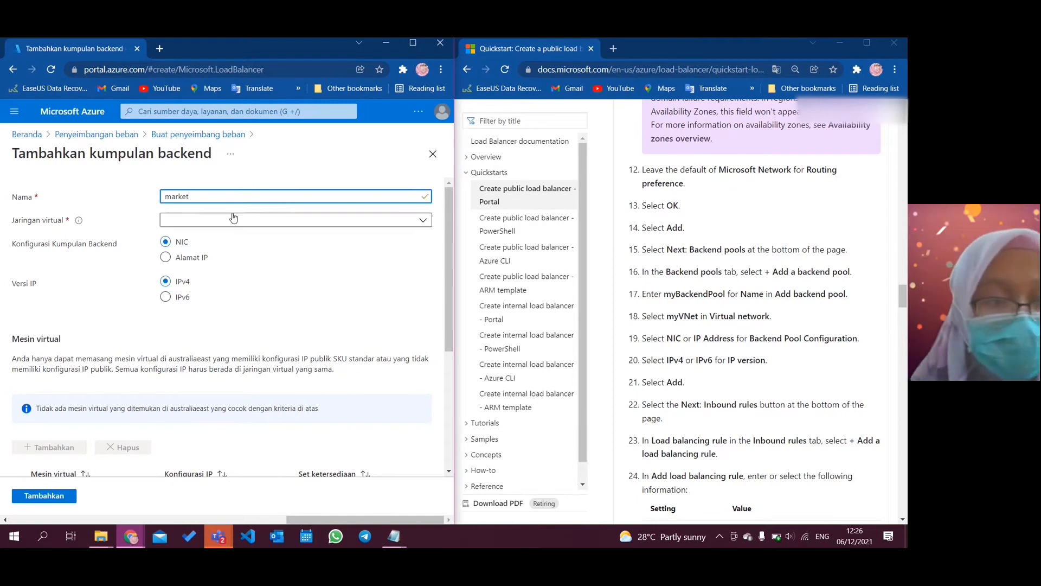
type("Backend")
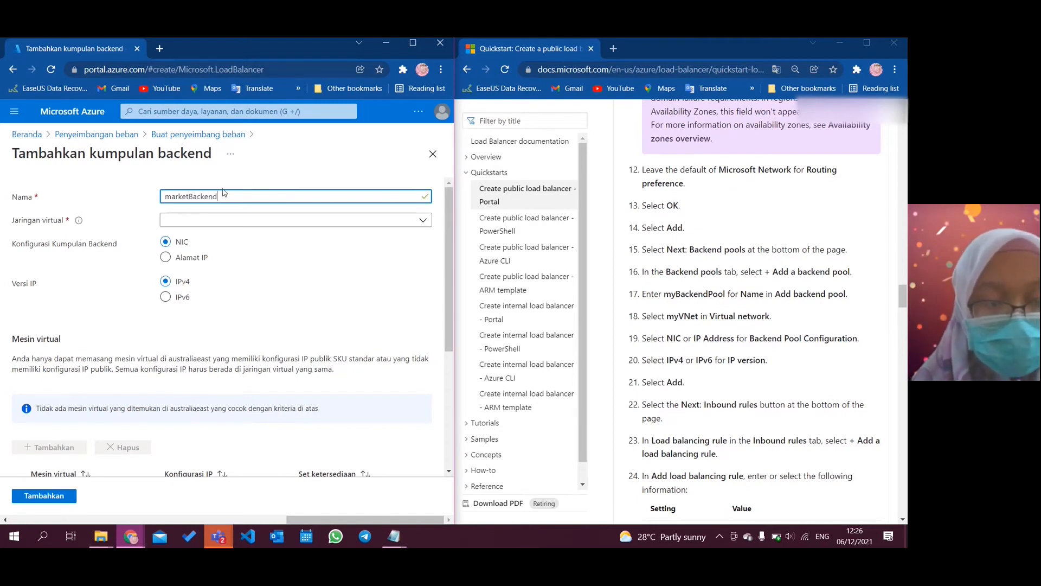
type("Pool")
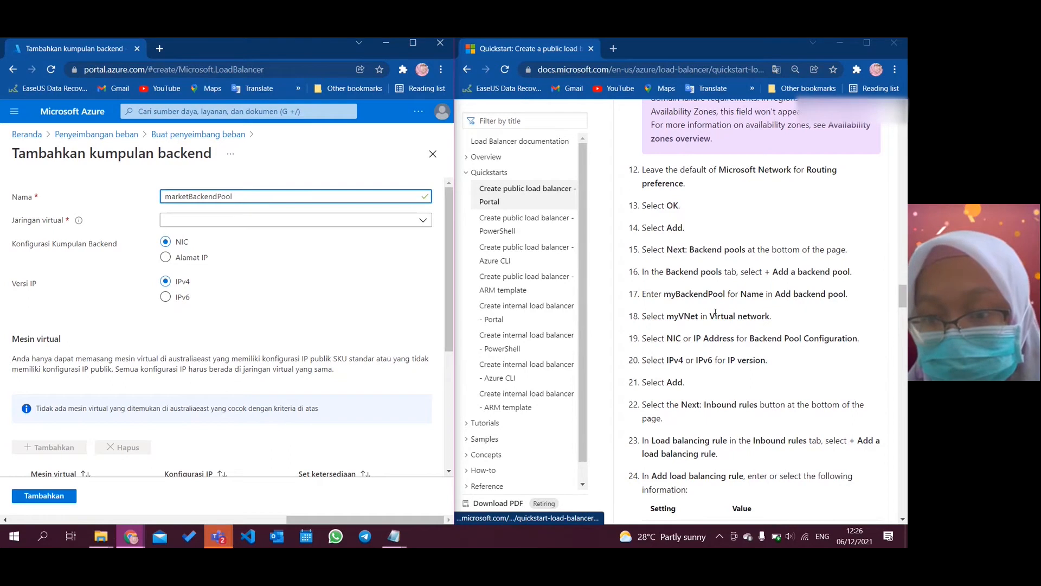
Choose marketVnet (market) as the backend pool's virtual network
scroll(716, 312, "down", 1)
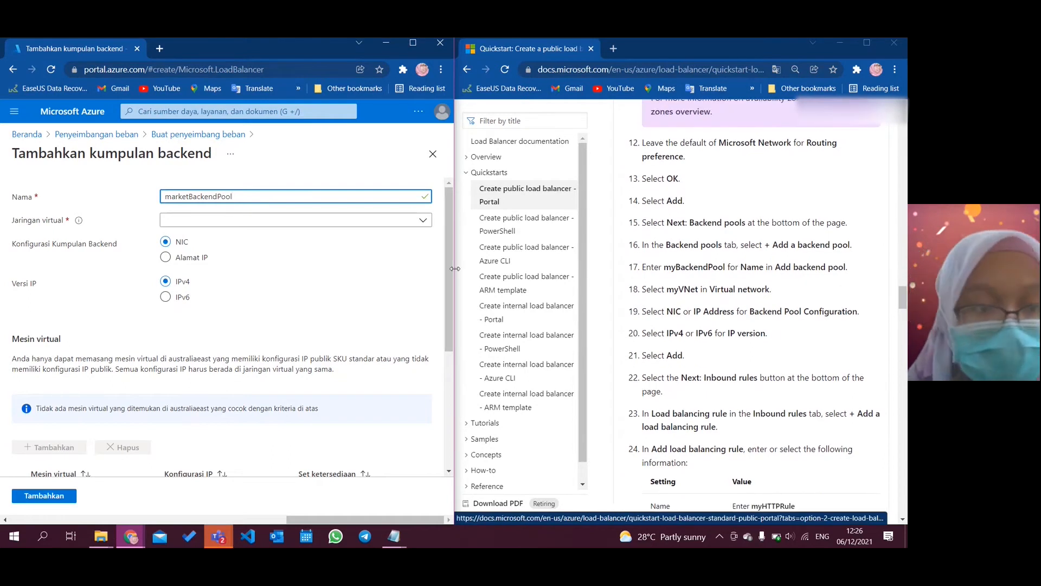
left_click(275, 220)
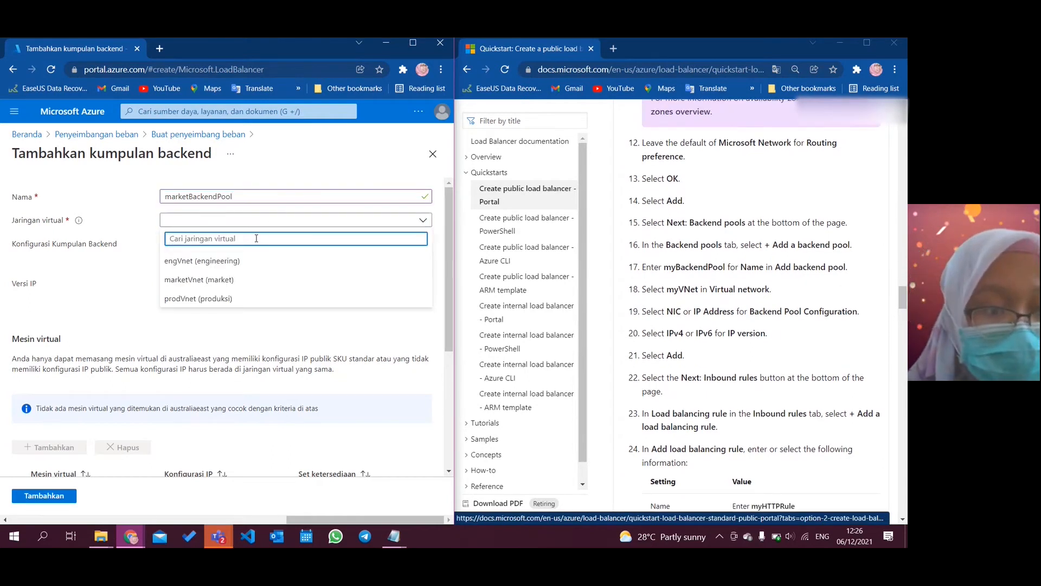
left_click(234, 281)
Compare the backend pool's NIC, IP version and virtual machine settings with the quickstart's instructions
scroll(292, 292, "down", 1)
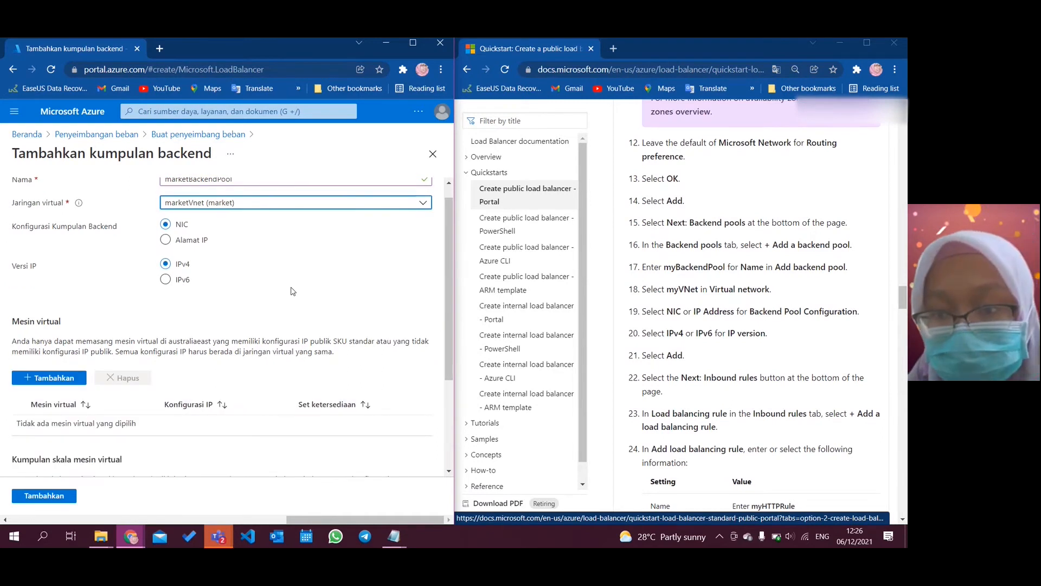
scroll(292, 291, "down", 1)
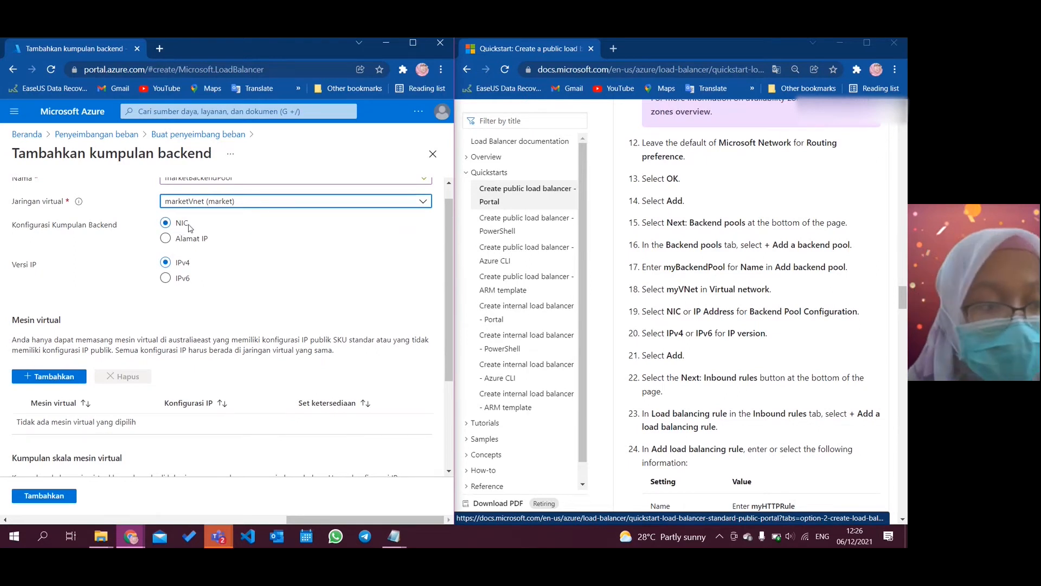
scroll(240, 262, "down", 1)
scroll(240, 262, "down", 3)
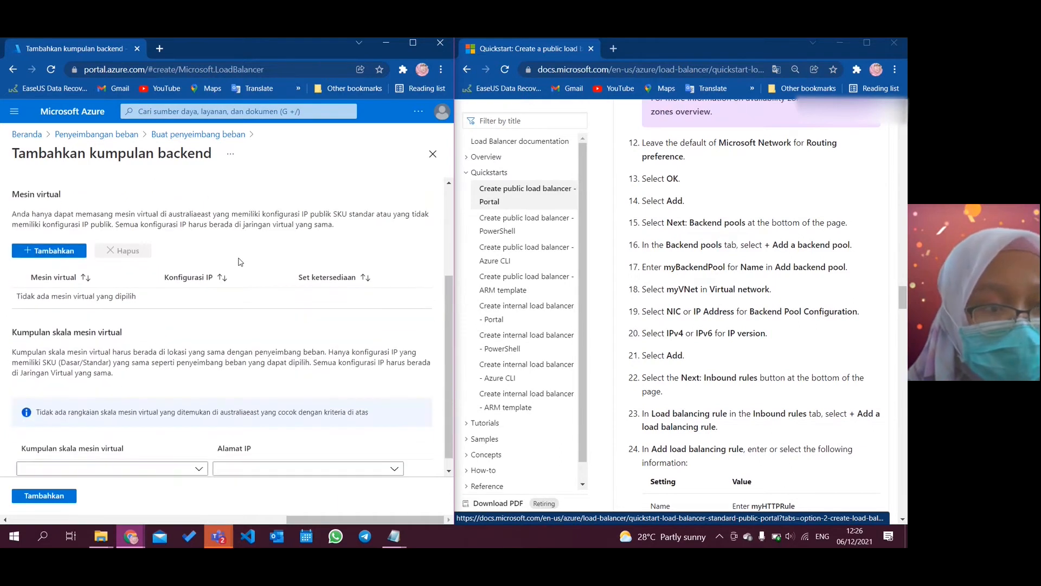
scroll(240, 262, "down", 1)
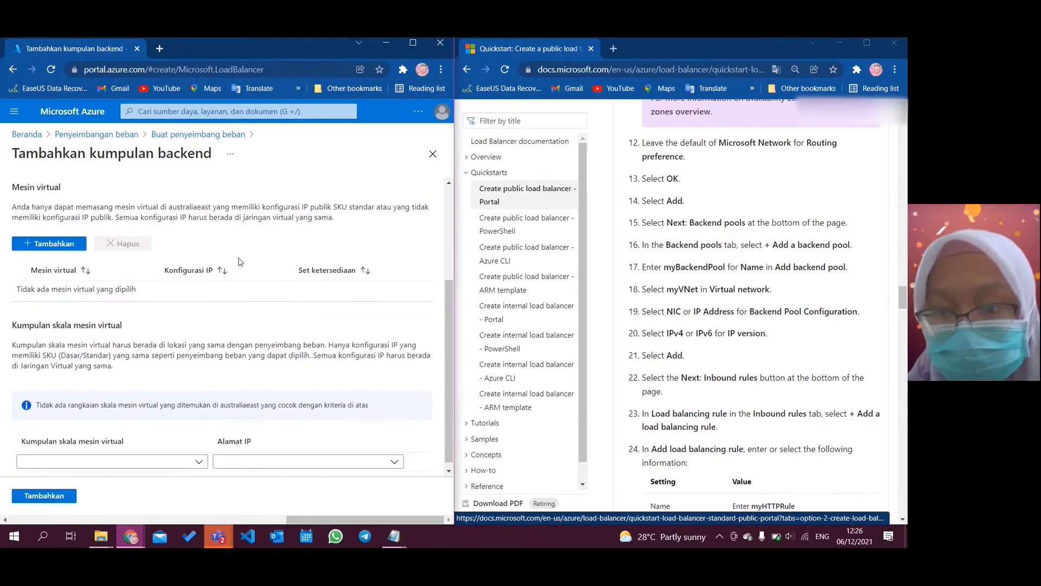
scroll(719, 304, "down", 2)
scroll(720, 304, "down", 1)
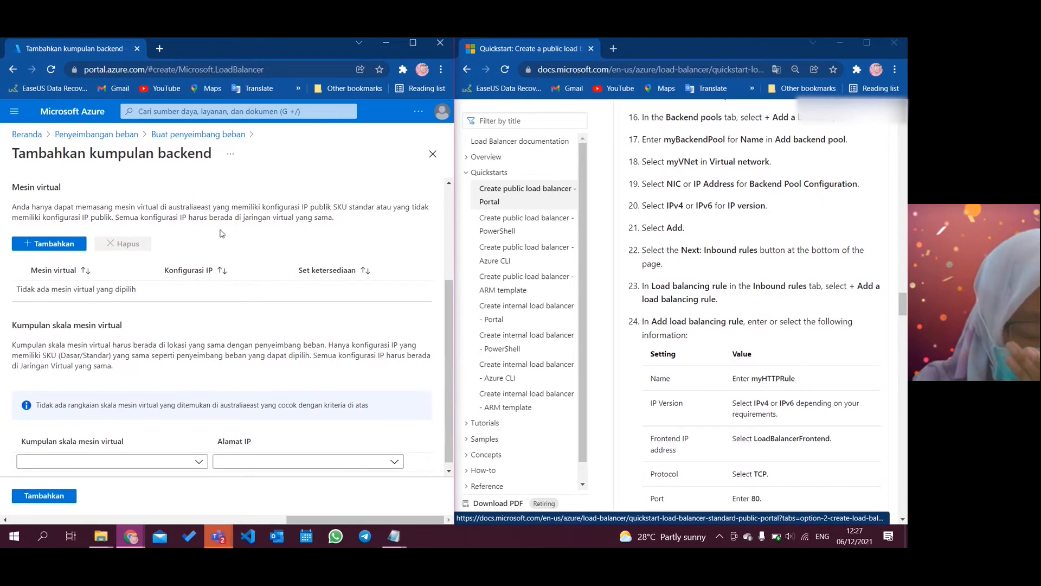
Add marketBackendPool to the load balancer without virtual machines and proceed to the inbound rules
scroll(258, 335, "down", 1)
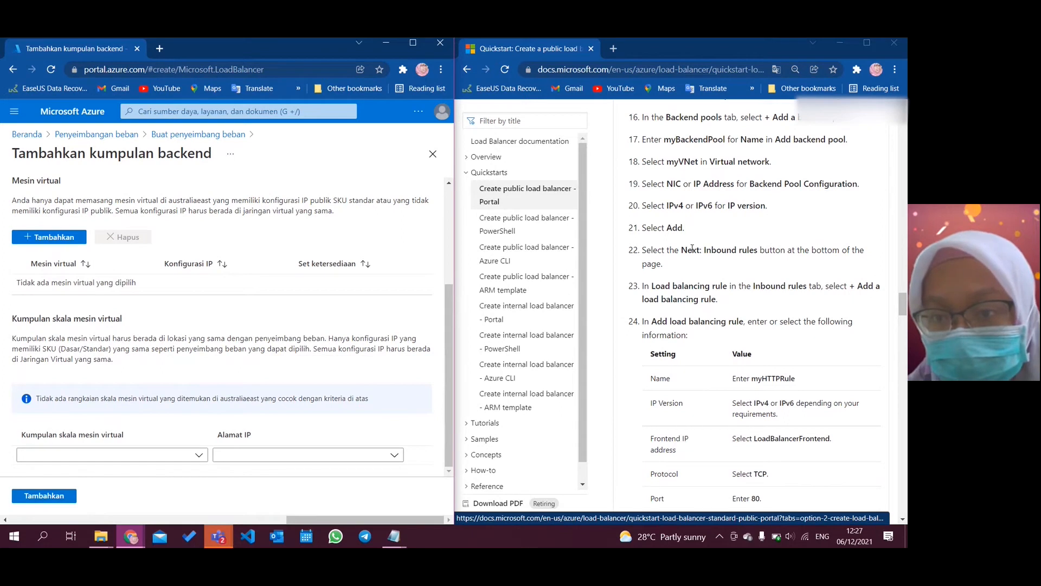
scroll(683, 304, "down", 1)
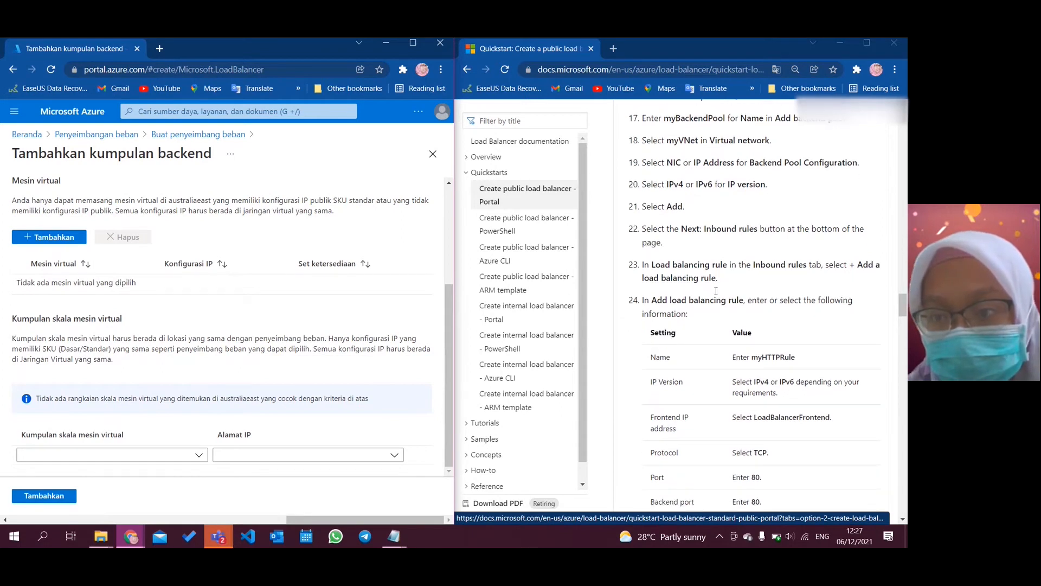
scroll(713, 282, "up", 3)
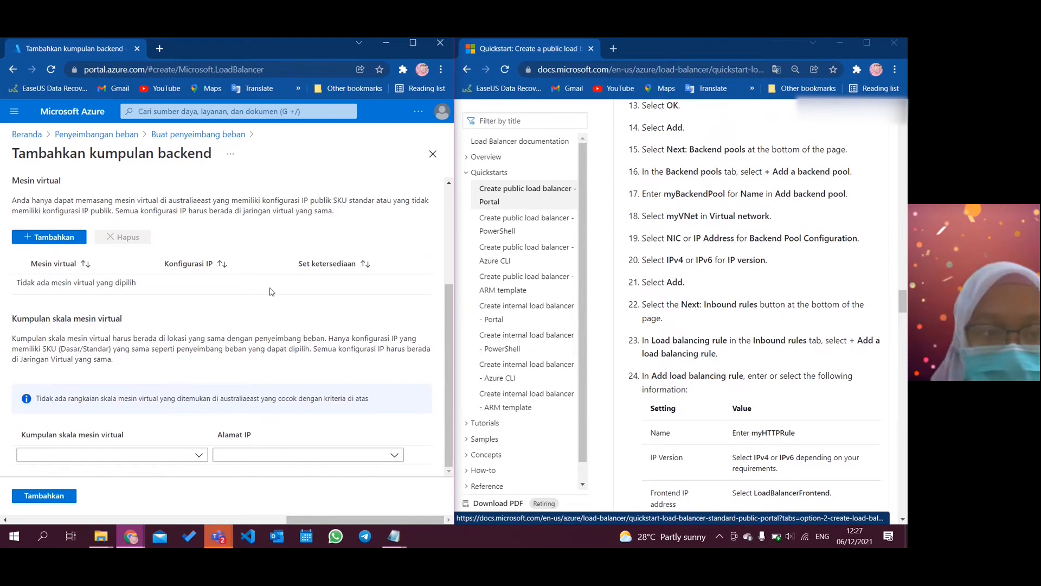
left_click(43, 496)
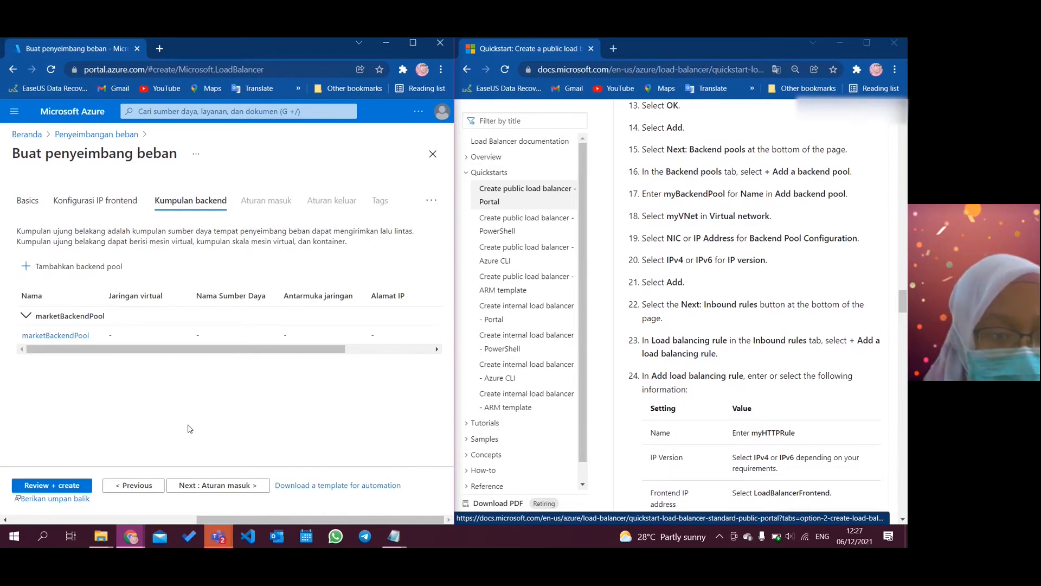
left_click(214, 486)
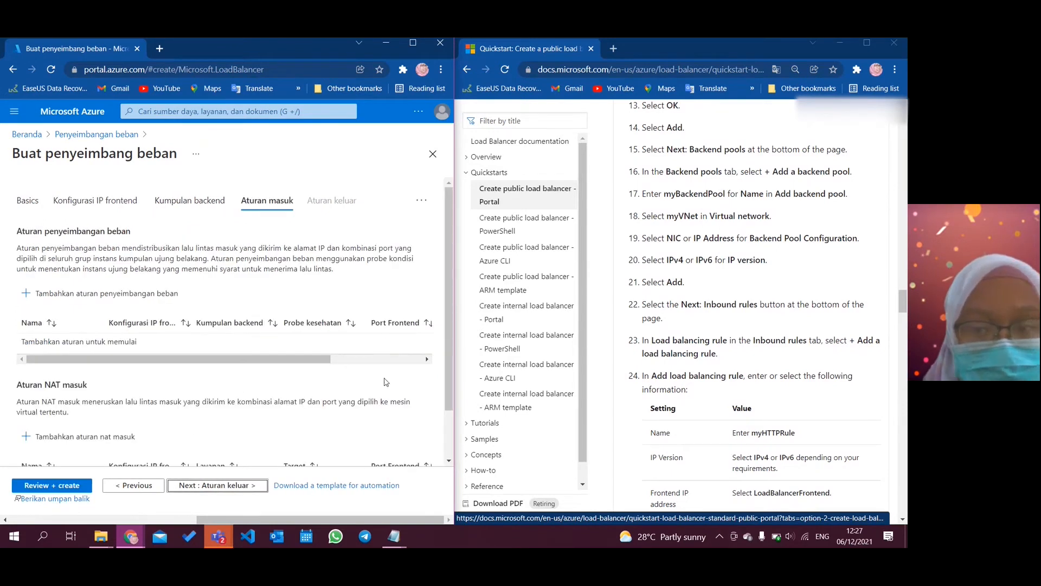
Start adding a load balancing rule and name it marketHTTPRule
scroll(734, 360, "down", 1)
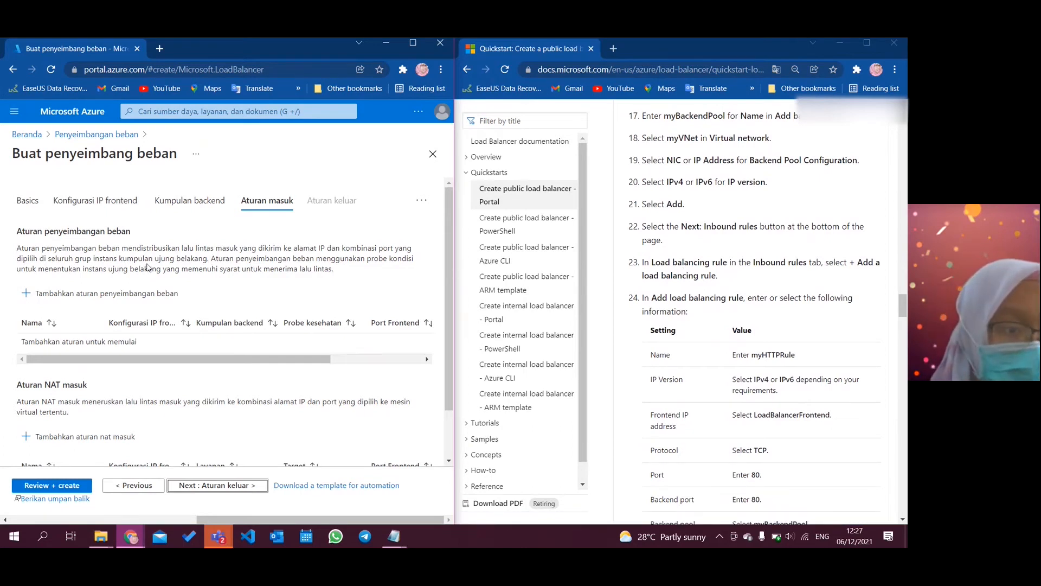
left_click(93, 299)
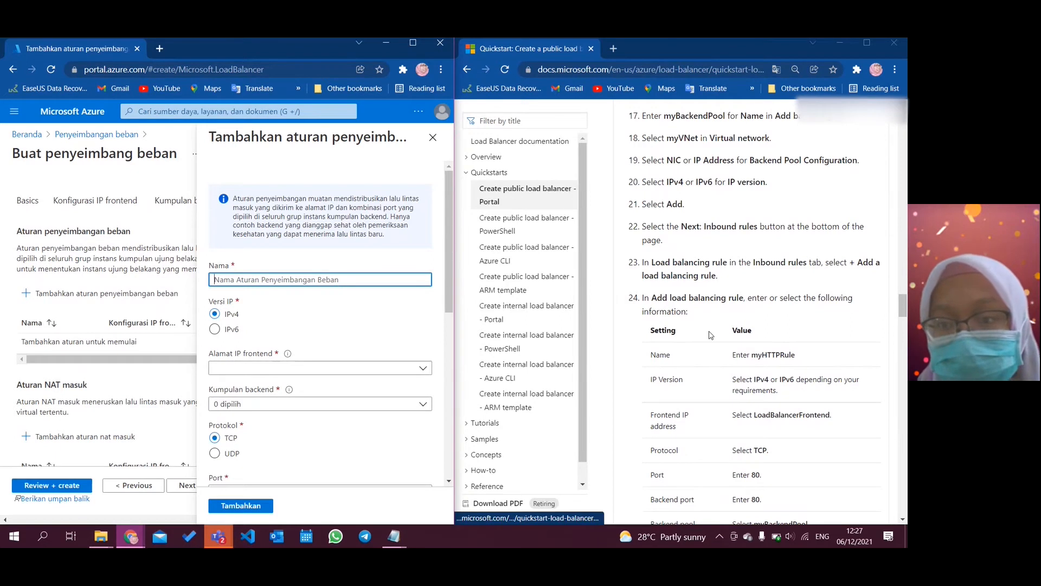
scroll(673, 315, "down", 2)
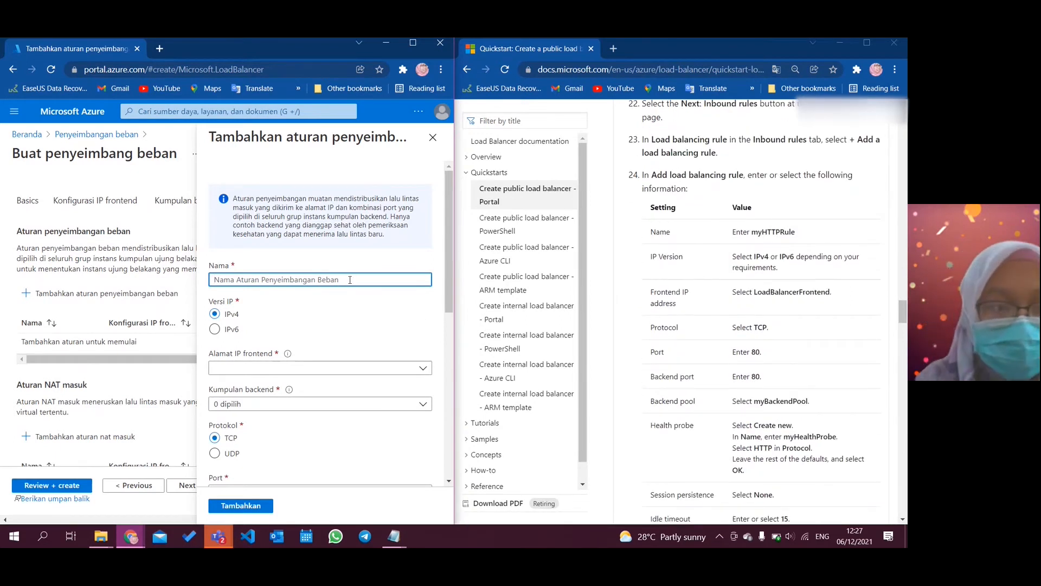
type("htt")
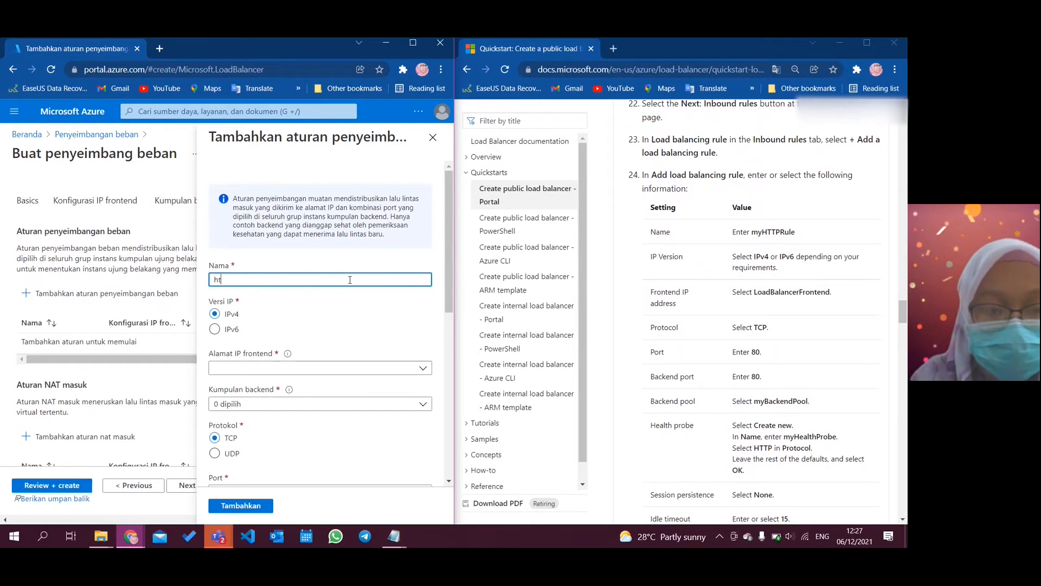
key("BackSpace")
key("BackSpace")
type("m")
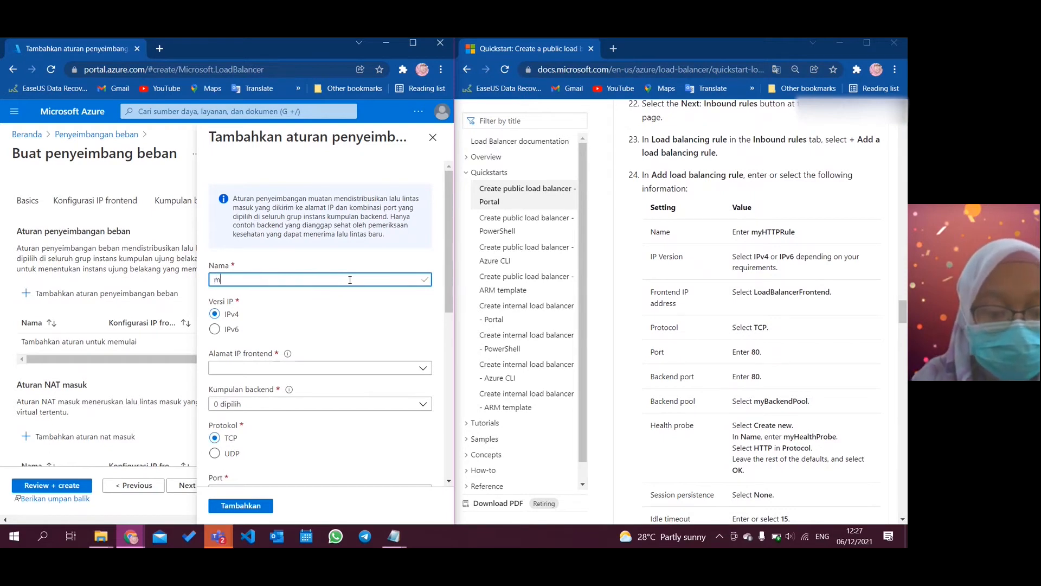
type("arketH")
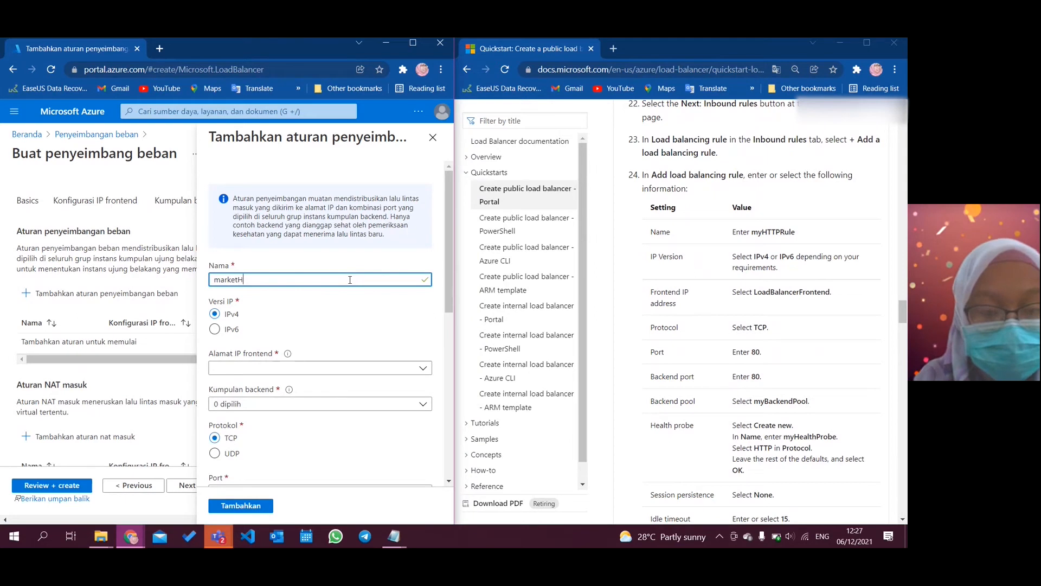
type("TTPRule")
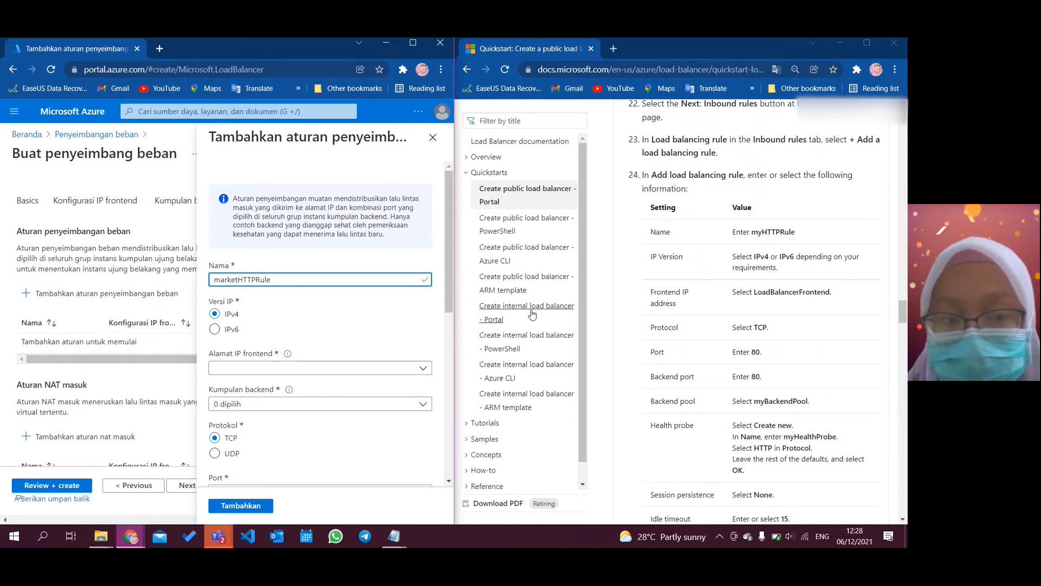
Choose marketIPfrontend as the load balancing rule's frontend IP address
scroll(668, 322, "down", 1)
scroll(668, 322, "down", 1)
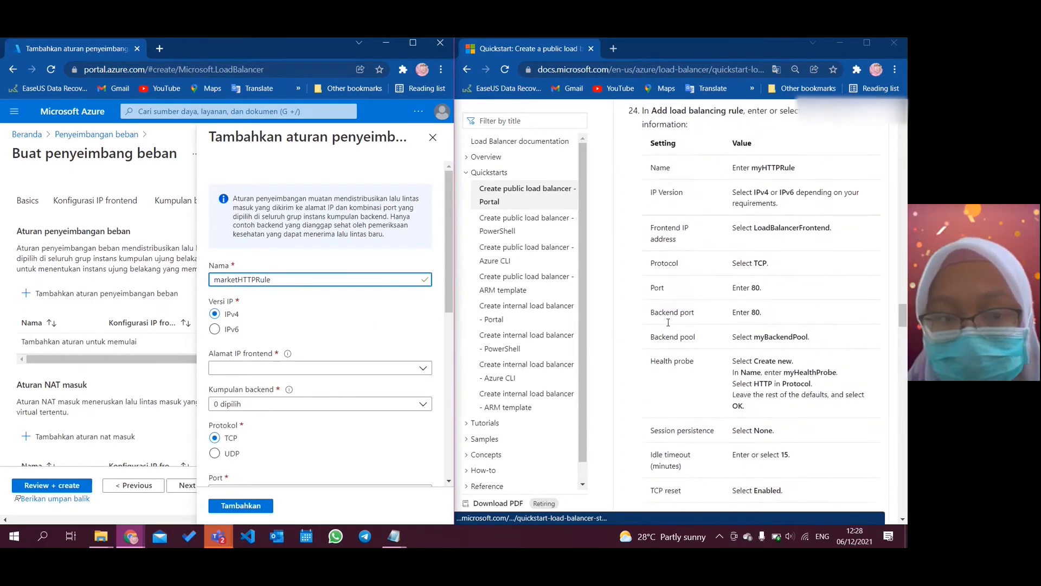
scroll(408, 333, "down", 1)
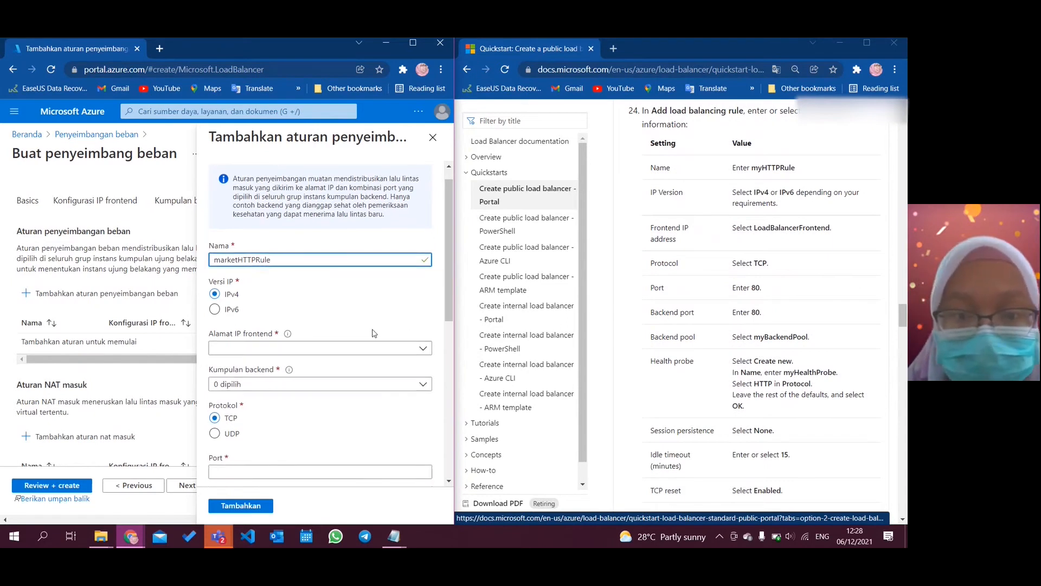
left_click(352, 348)
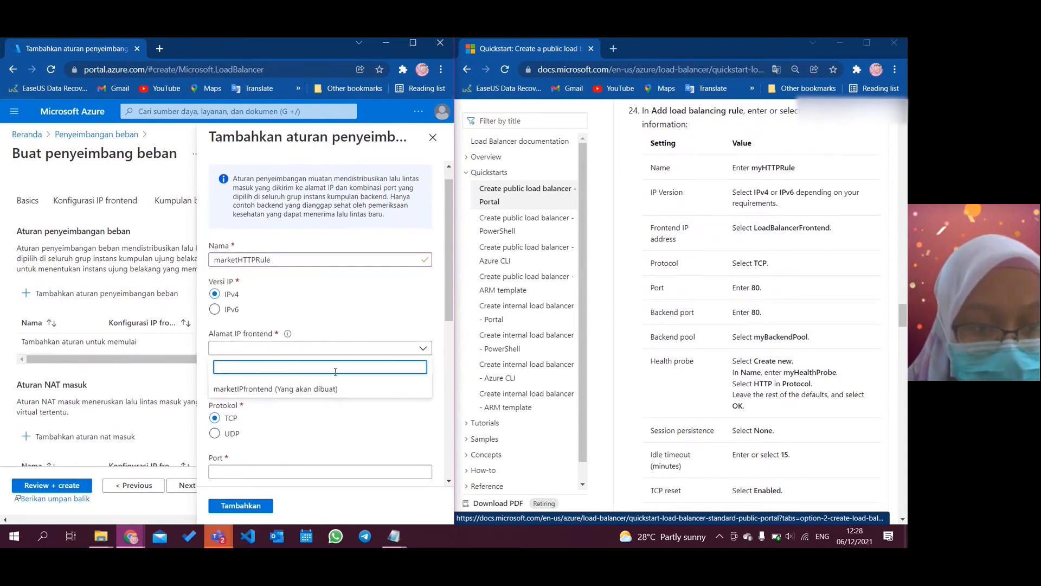
left_click(335, 389)
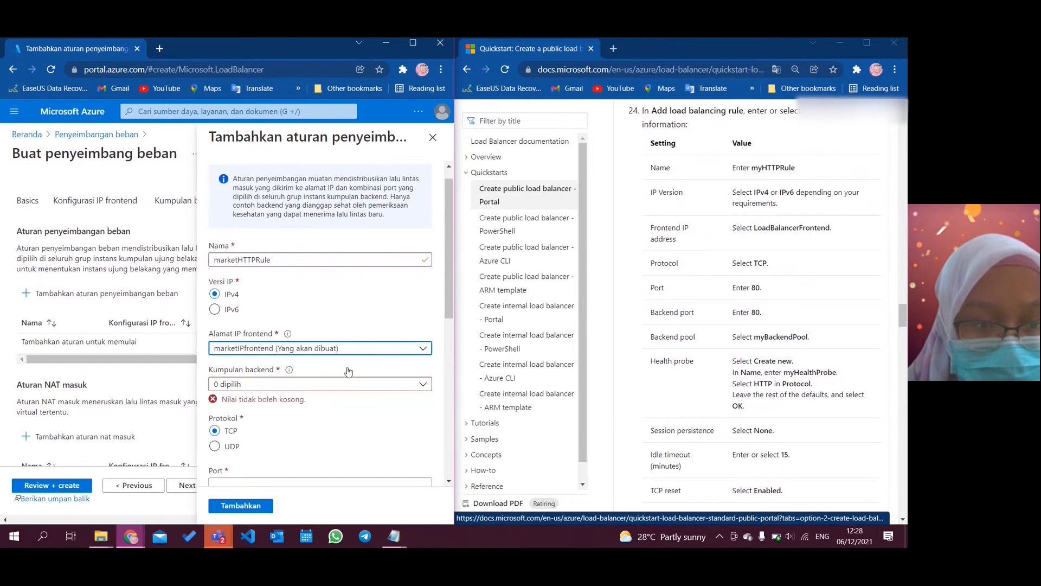
Select marketBackendPool as the load balancing rule's backend pool
scroll(404, 311, "down", 2)
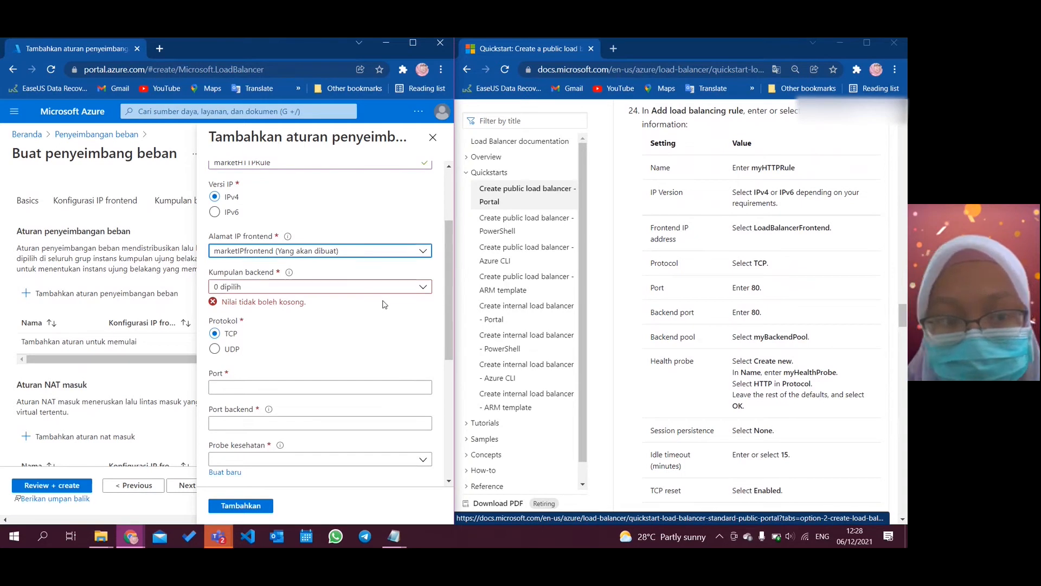
scroll(709, 259, "up", 1)
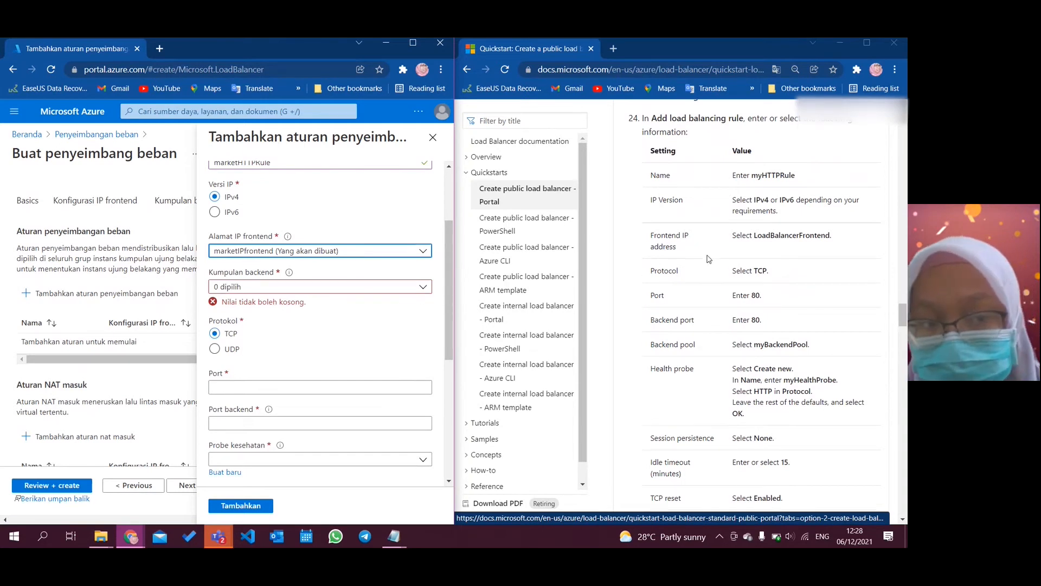
scroll(709, 260, "down", 1)
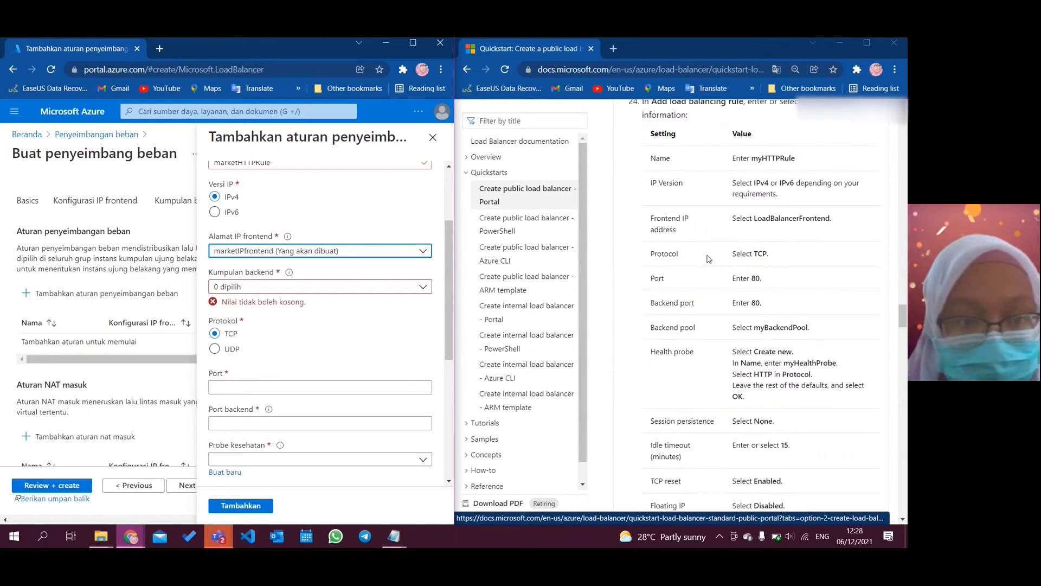
left_click(325, 286)
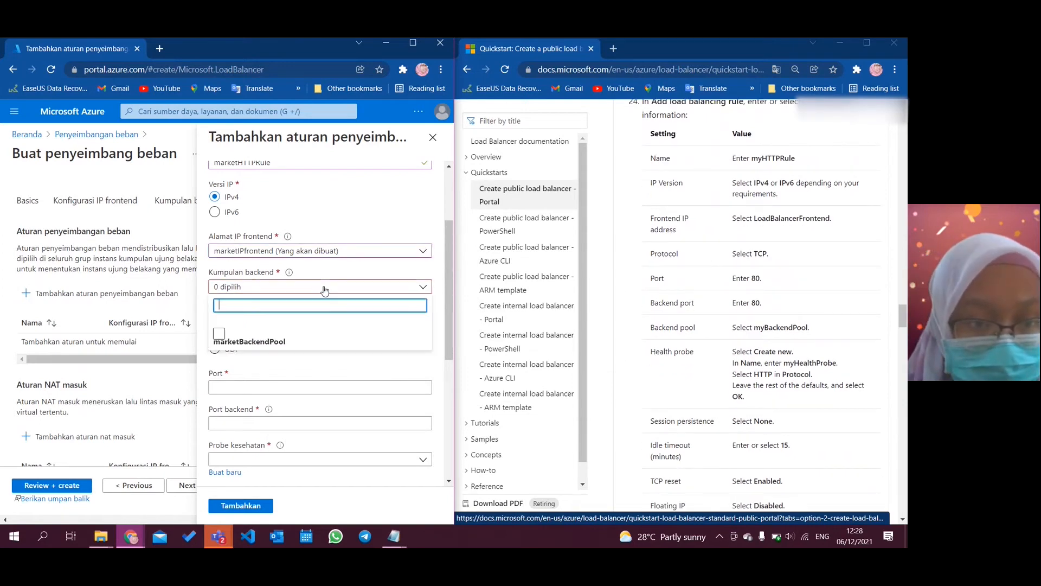
left_click(264, 341)
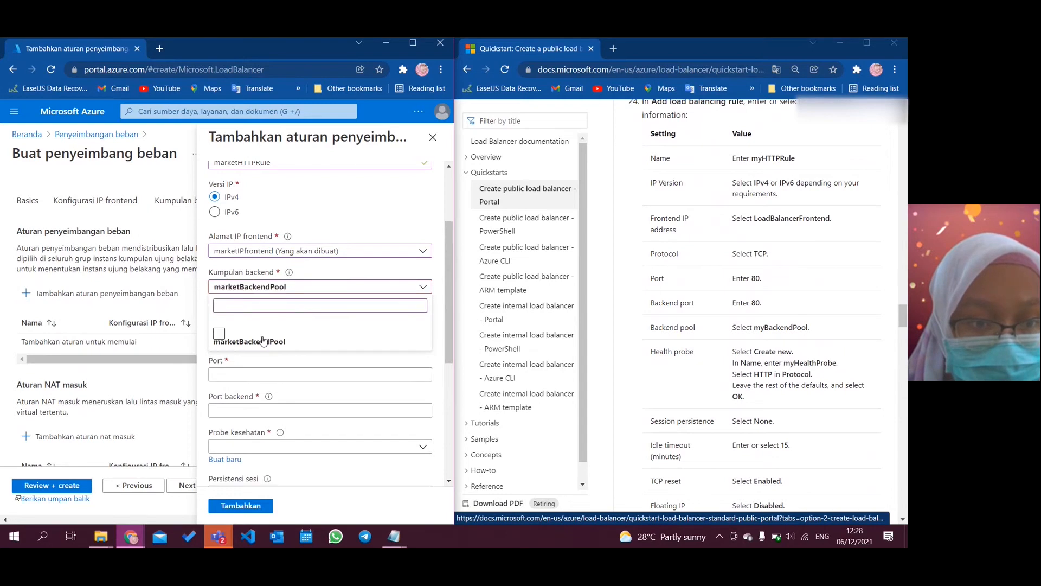
left_click(413, 289)
Set both the port and the backend port of the load balancing rule to 80
scroll(347, 321, "down", 2)
left_click(296, 290)
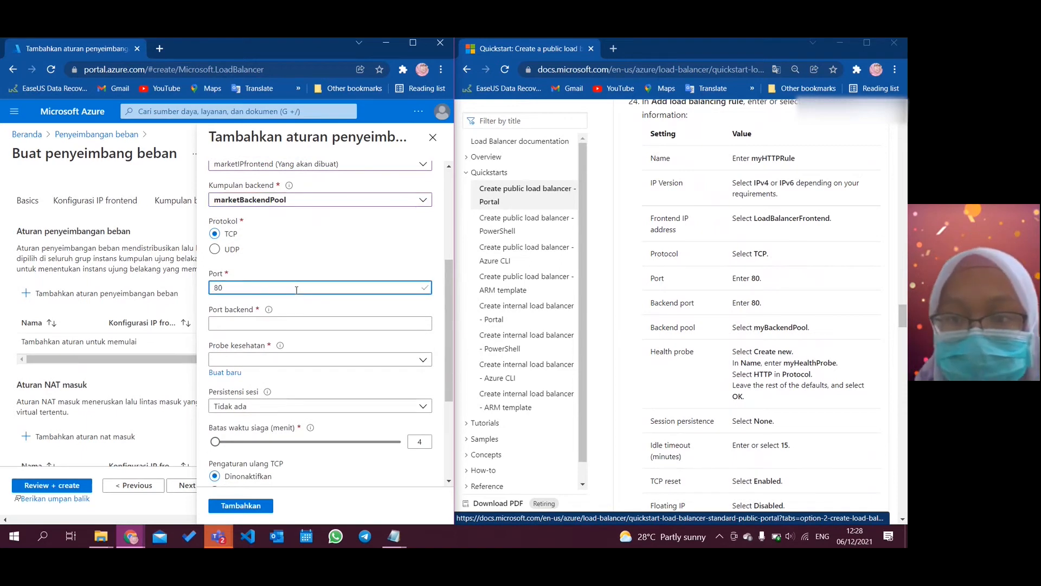
left_click(319, 324)
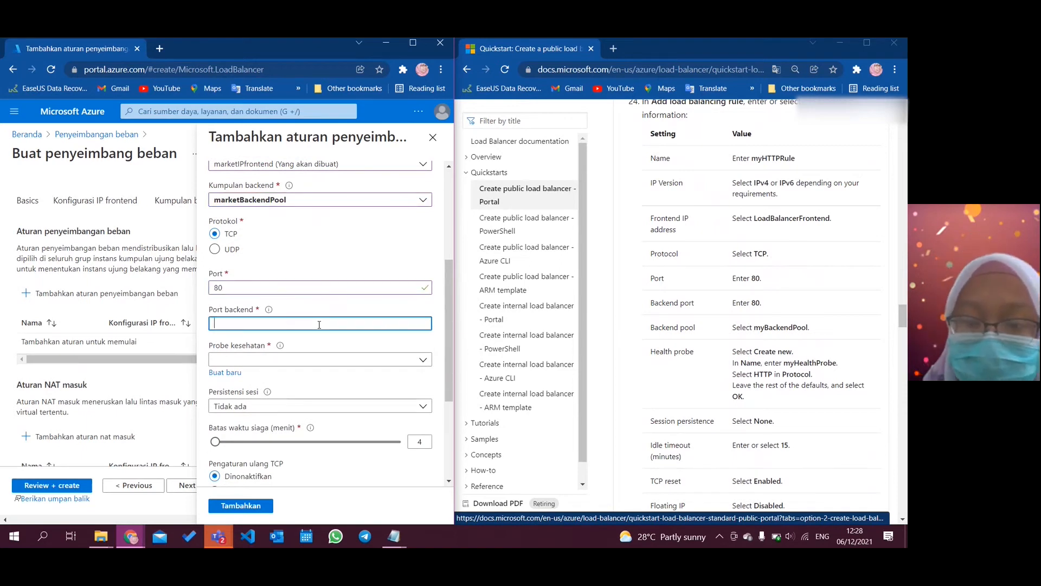
scroll(319, 326, "down", 2)
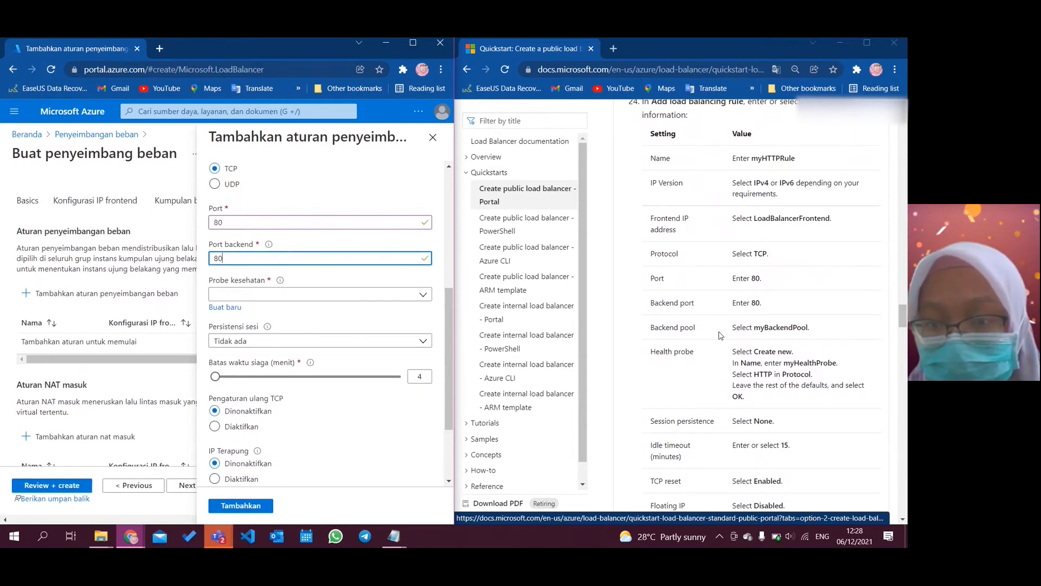
Create a health probe for the rule named marketHealthProbe with the HTTP protocol, keeping the other defaults
scroll(720, 335, "down", 2)
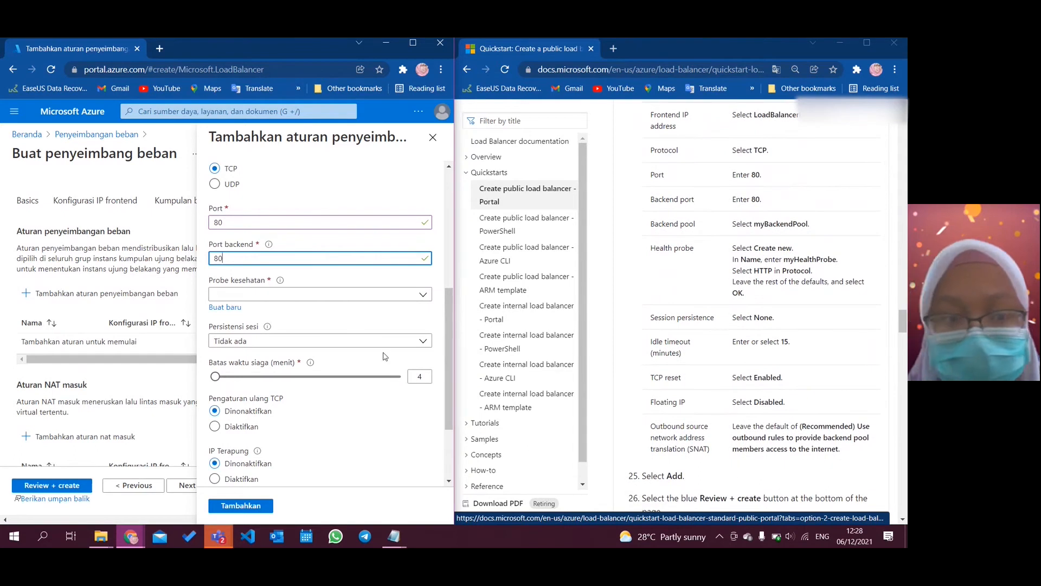
left_click(225, 308)
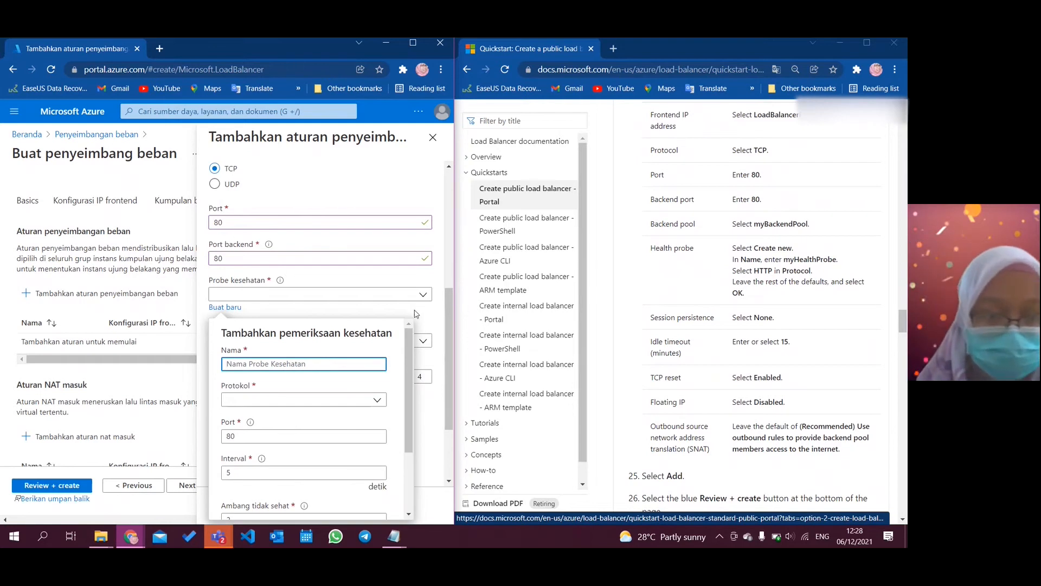
left_click(324, 360)
type("marketHe")
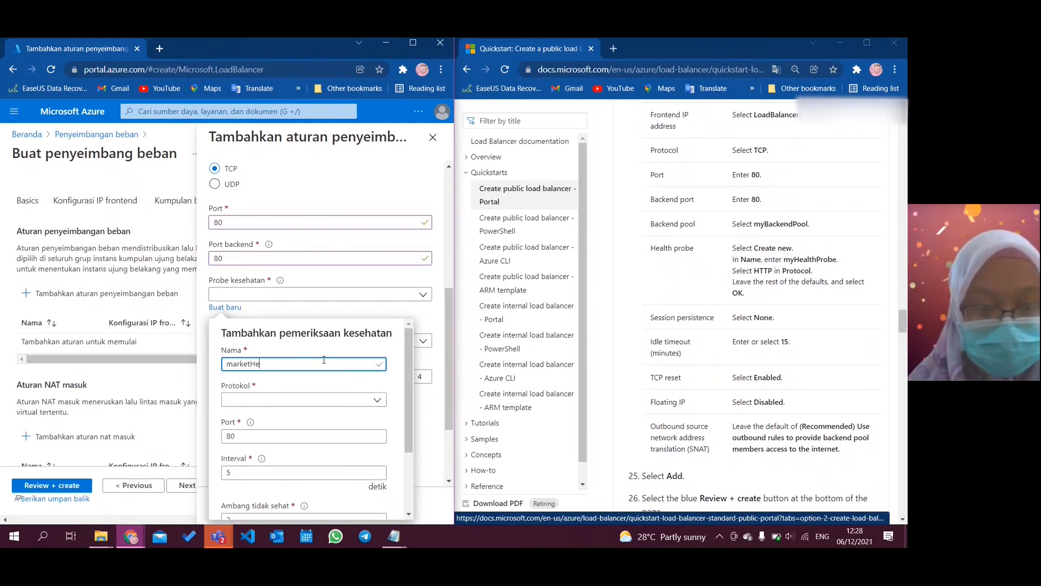
type("alth")
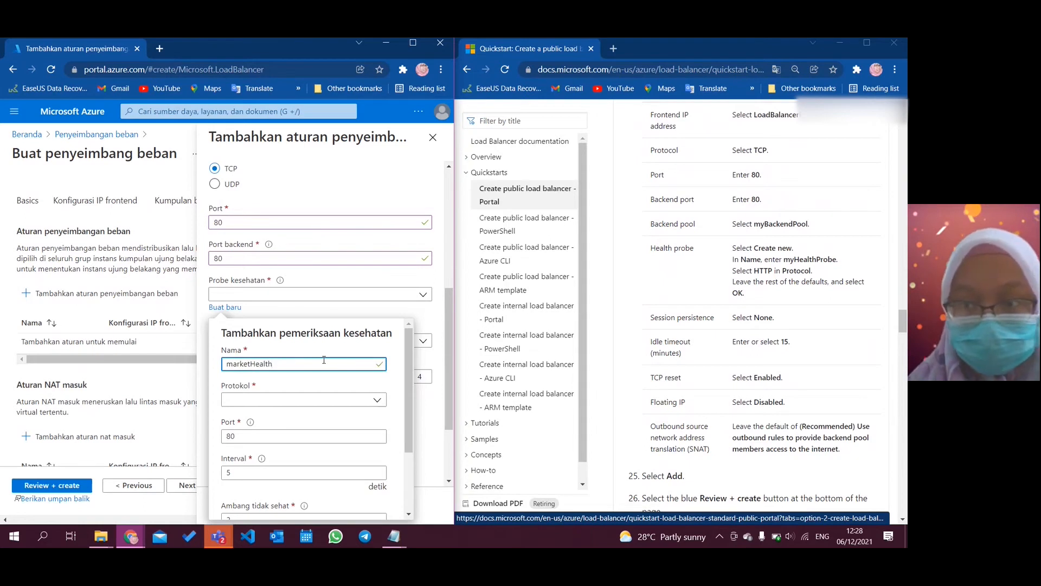
type("Probe")
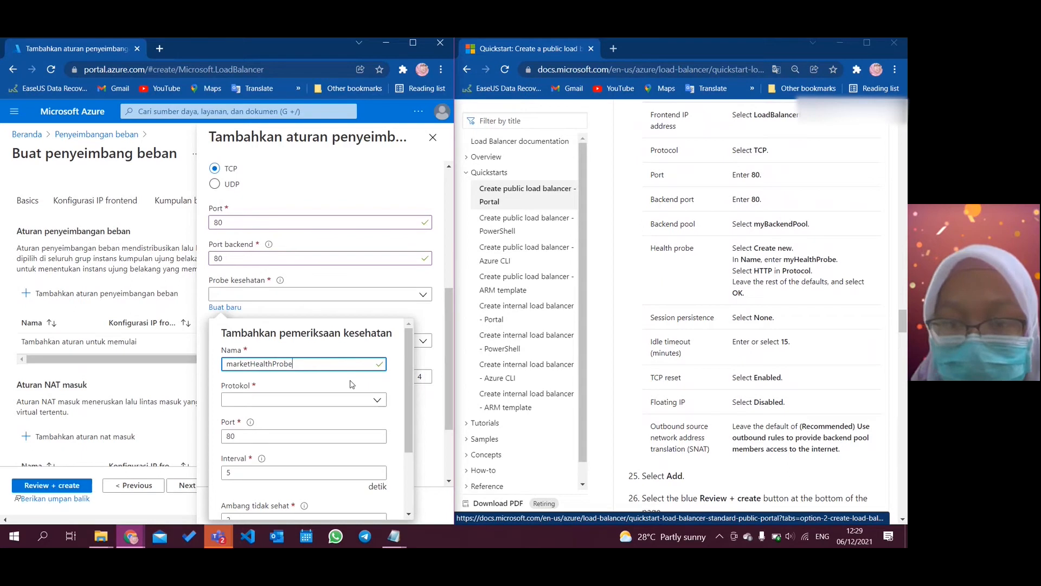
left_click(348, 400)
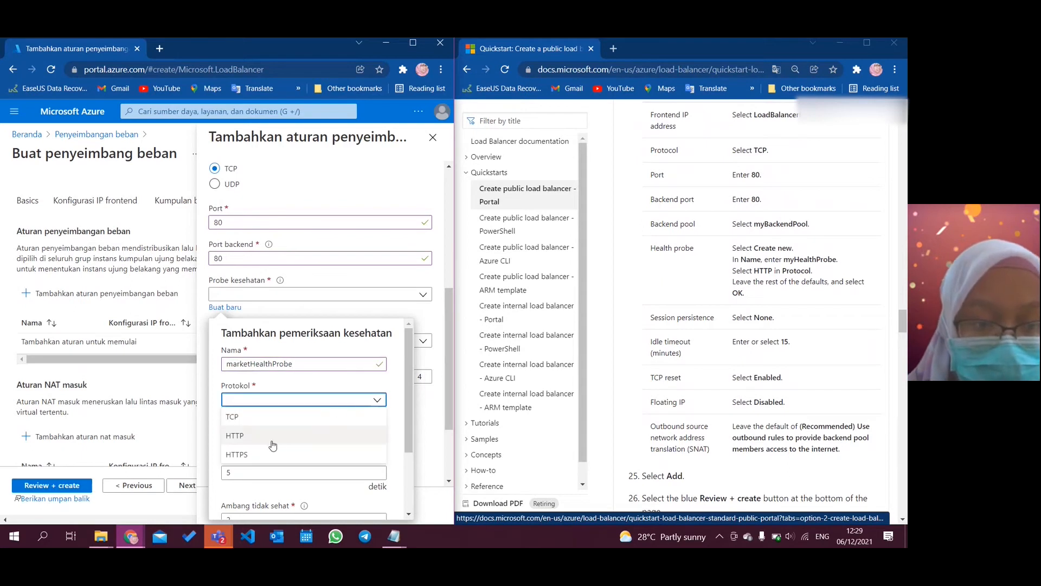
left_click(272, 437)
scroll(341, 436, "down", 1)
scroll(341, 437, "down", 5)
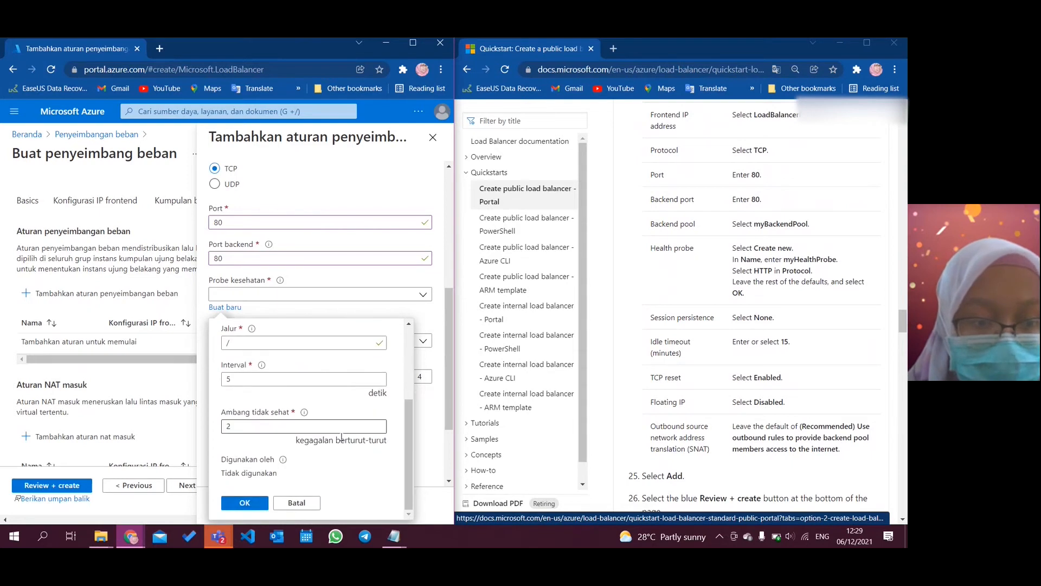
left_click(244, 502)
Set the load balancing rule's idle timeout to 15 minutes, as the quickstart specifies
scroll(351, 402, "down", 1)
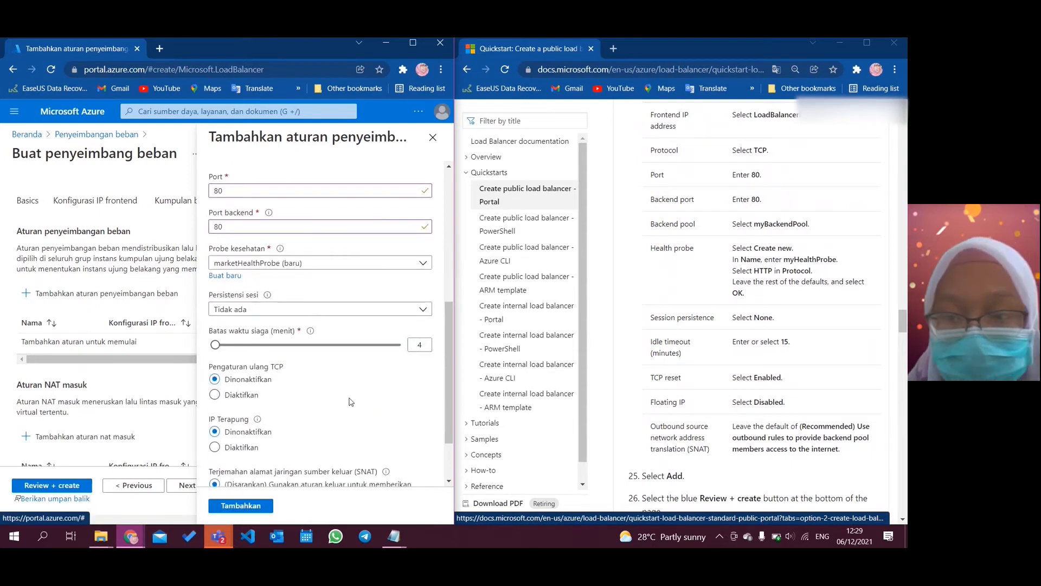
scroll(354, 326, "down", 1)
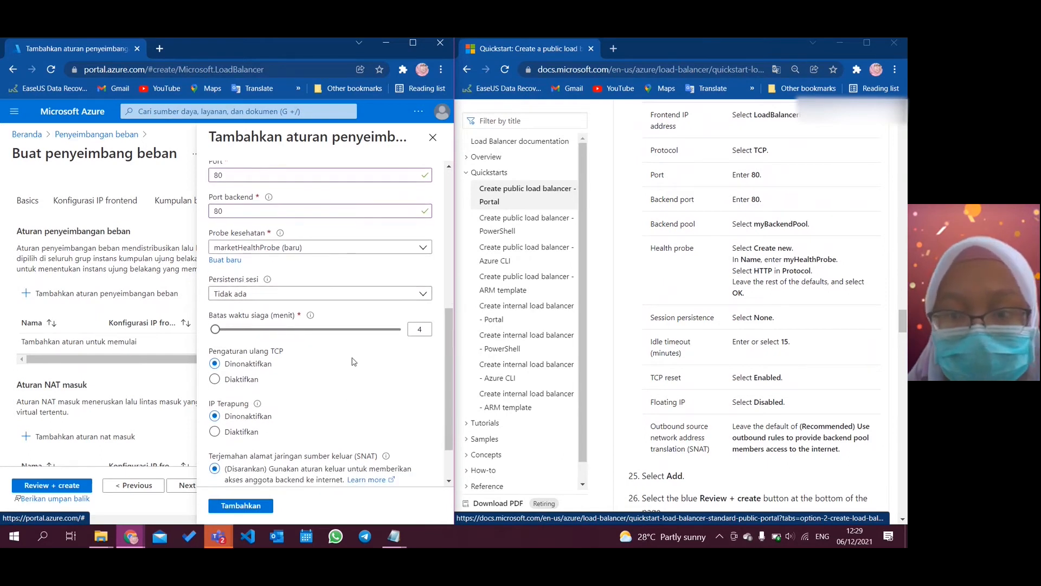
scroll(353, 361, "down", 2)
scroll(715, 360, "down", 2)
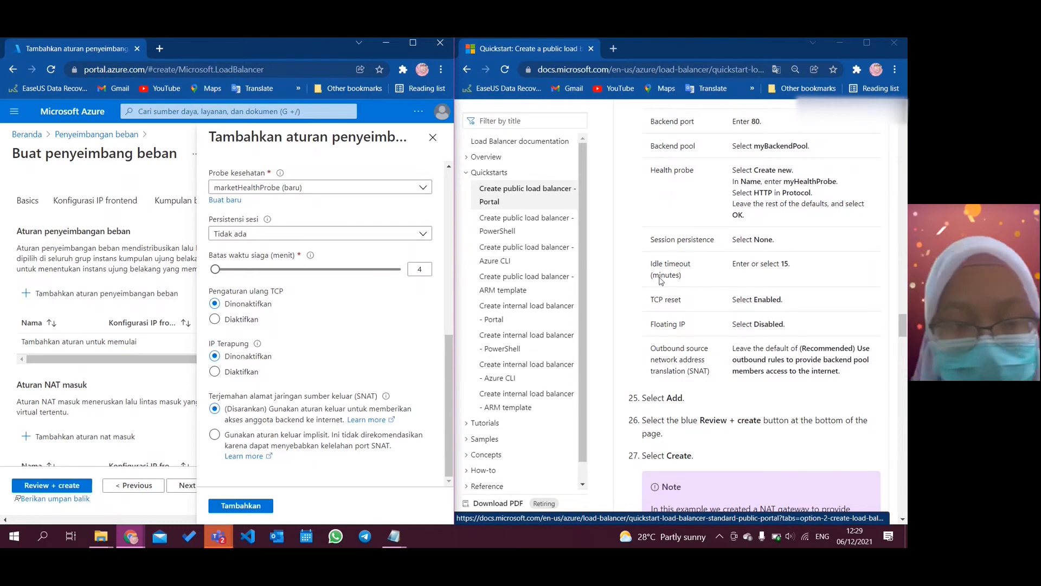
left_click_drag(216, 273, 293, 273)
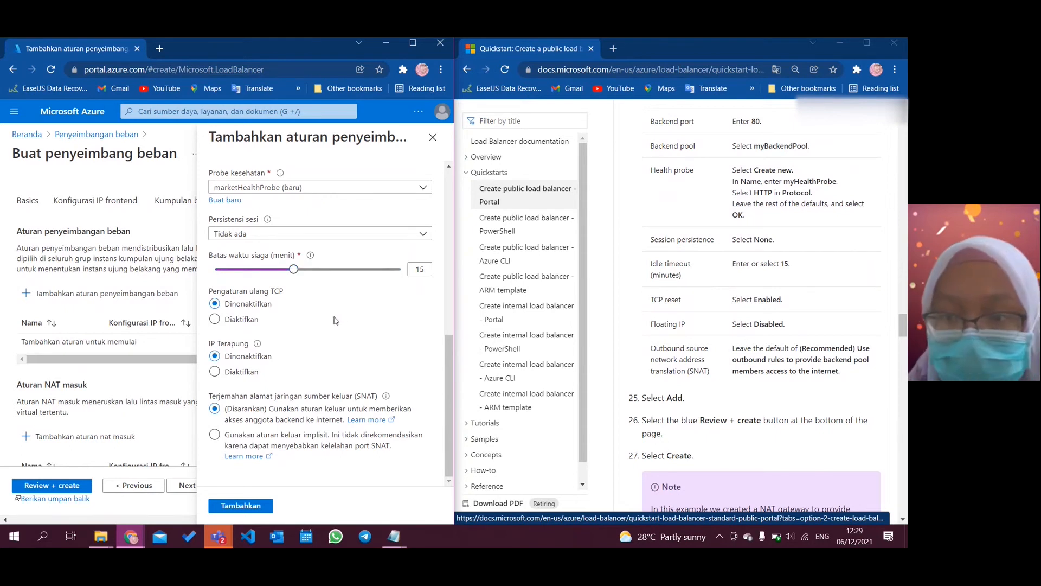
Enable TCP reset for the load balancing rule and add the rule to the load balancer
left_click(216, 319)
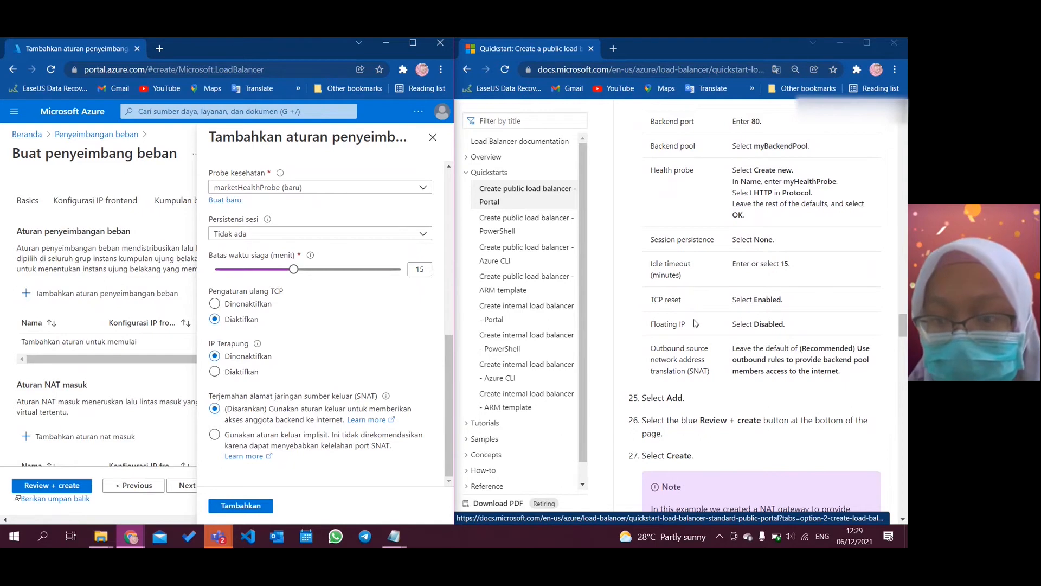
scroll(695, 323, "down", 2)
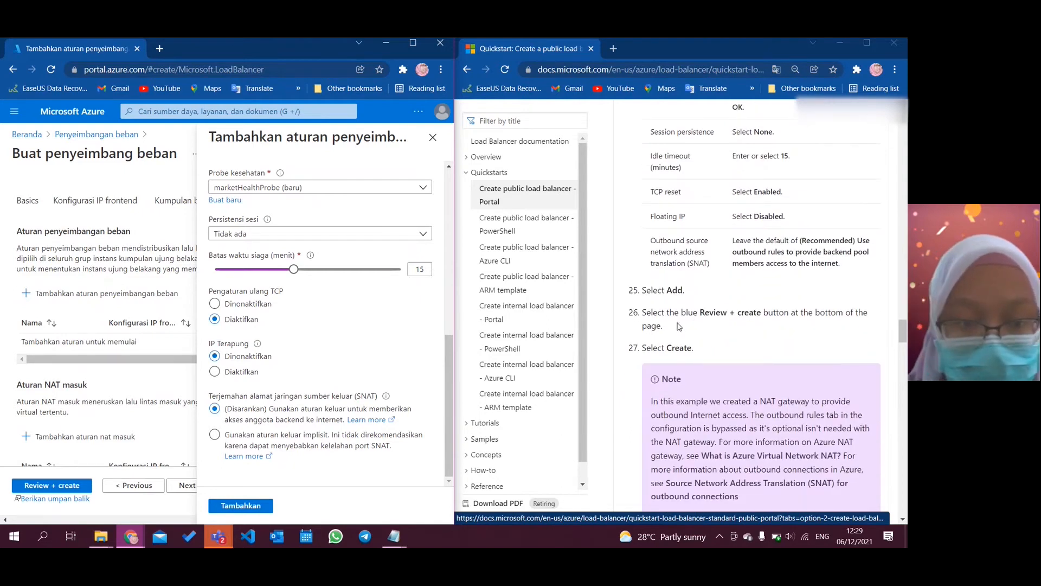
left_click(240, 507)
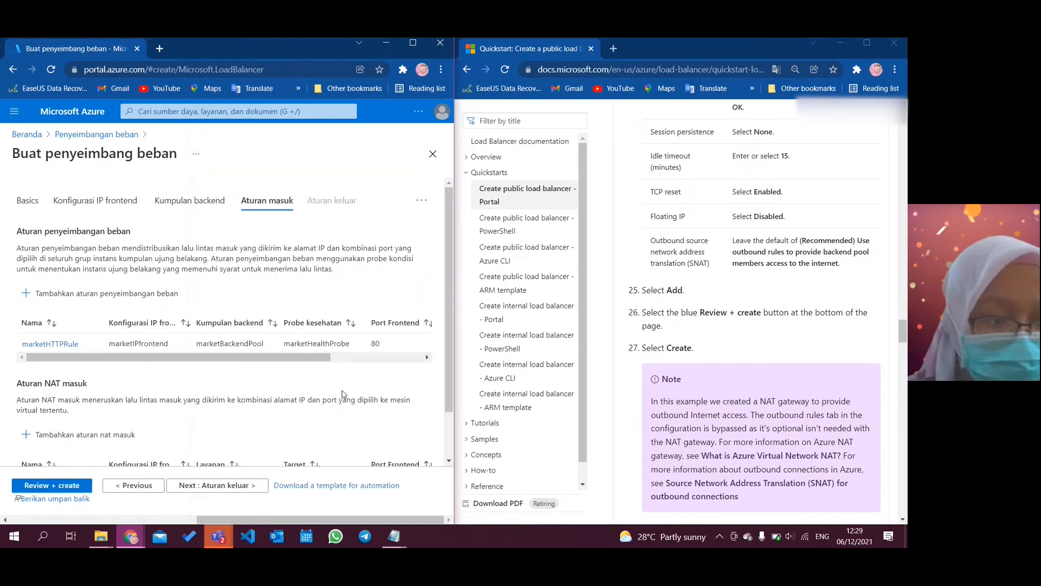
Review the marketLoadbalancer configuration and create the load balancer
scroll(322, 395, "down", 2)
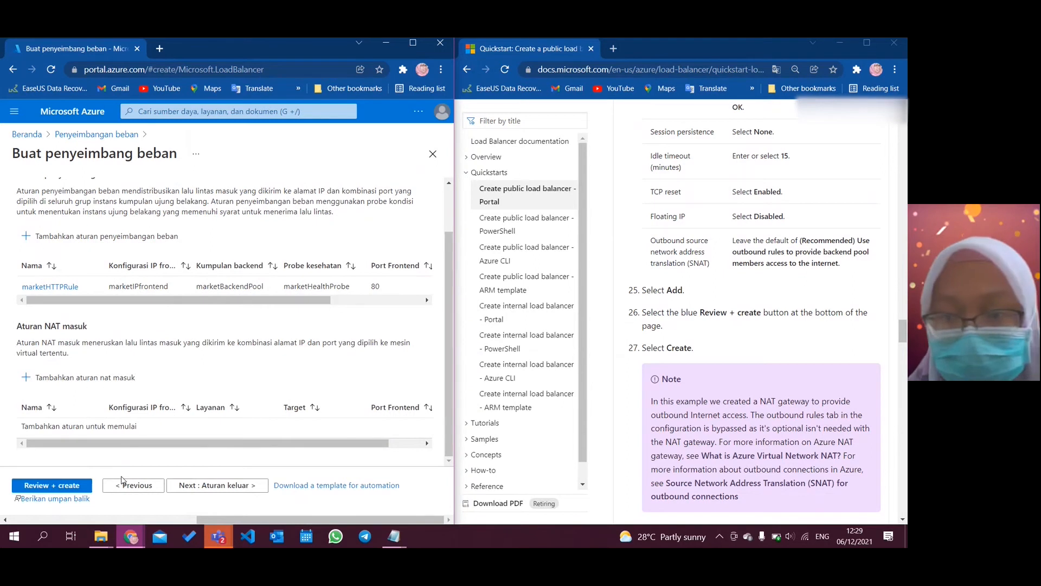
left_click(52, 486)
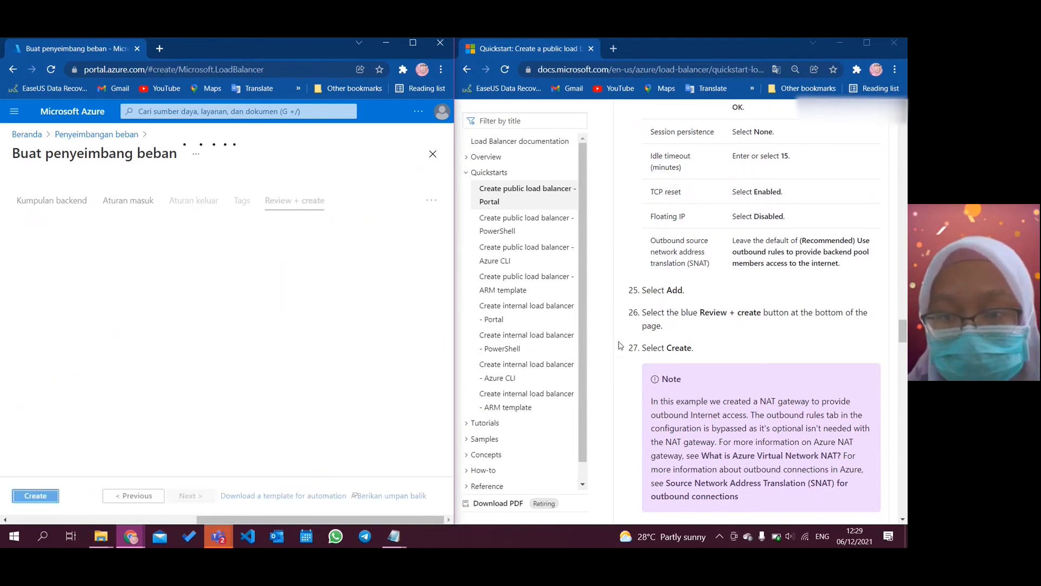
scroll(716, 345, "down", 4)
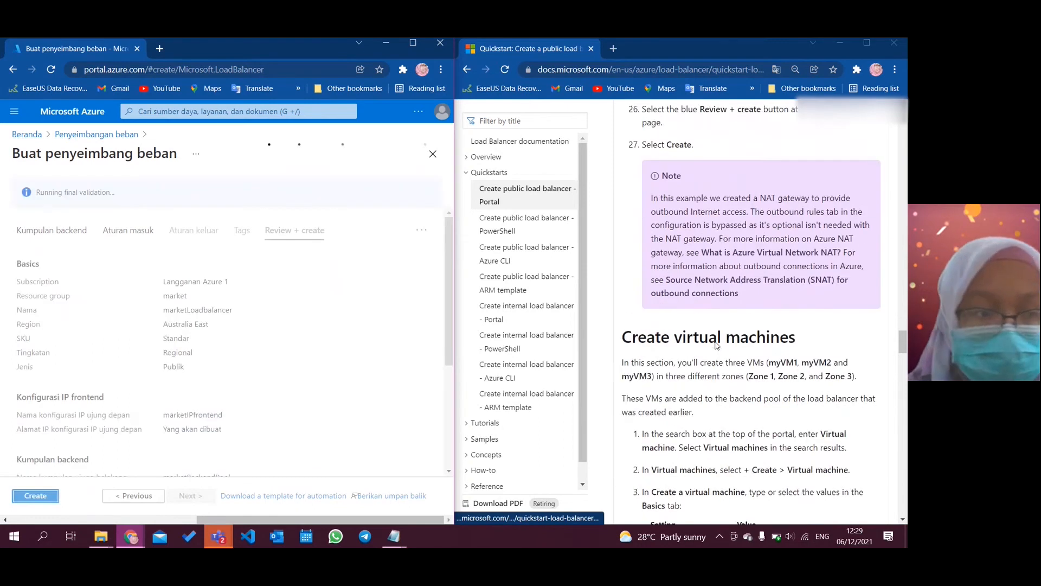
scroll(716, 345, "up", 2)
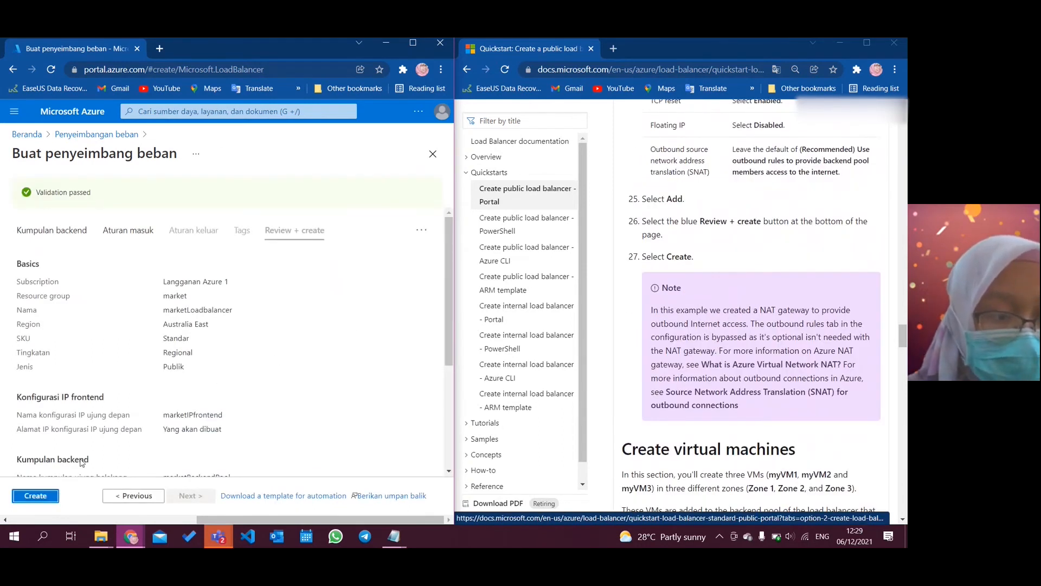
left_click(35, 496)
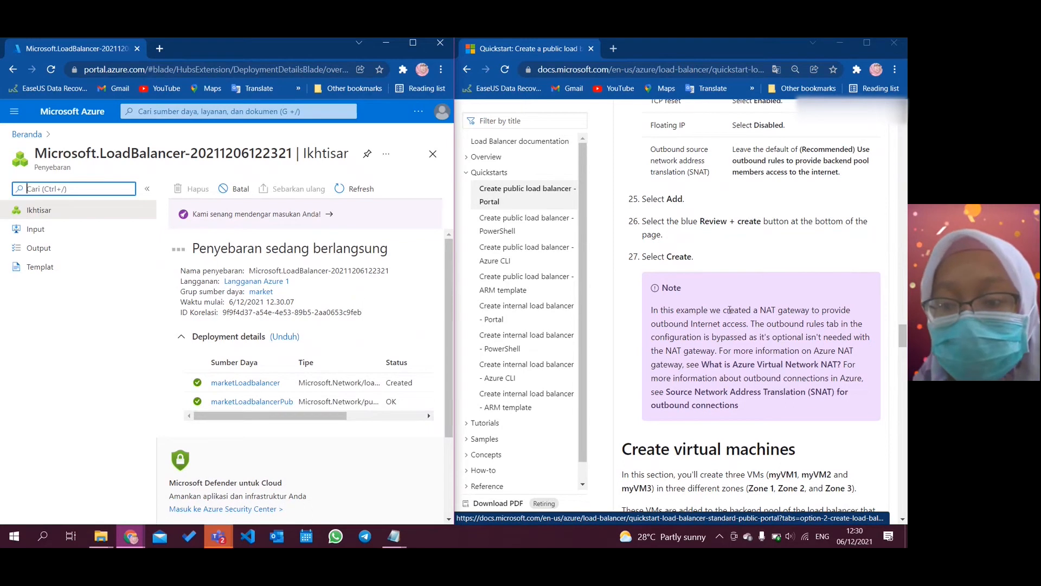
Return to the portal home and open marketVM1 from the list of virtual machines
scroll(745, 346, "down", 5)
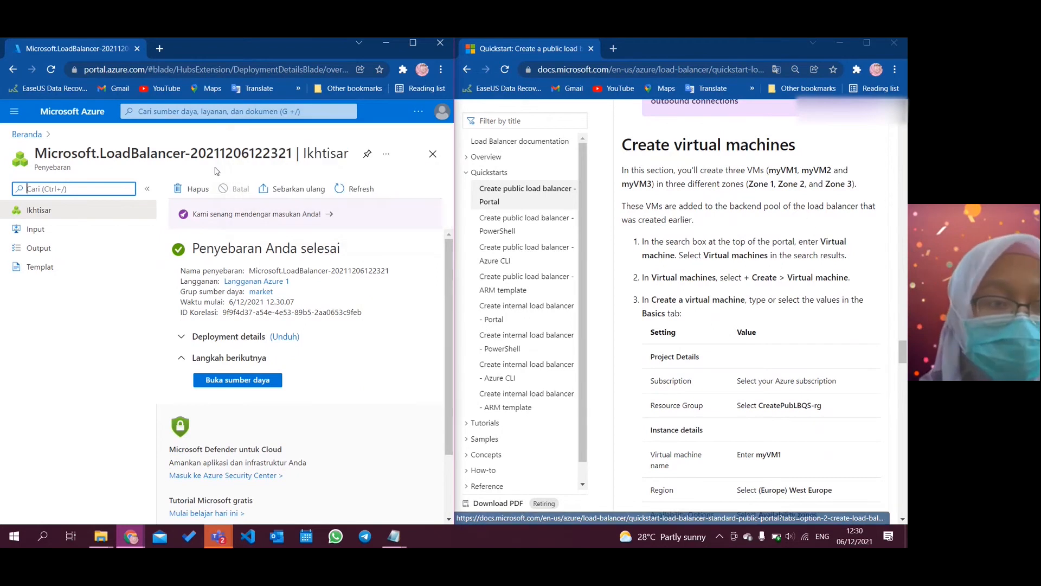
left_click(27, 135)
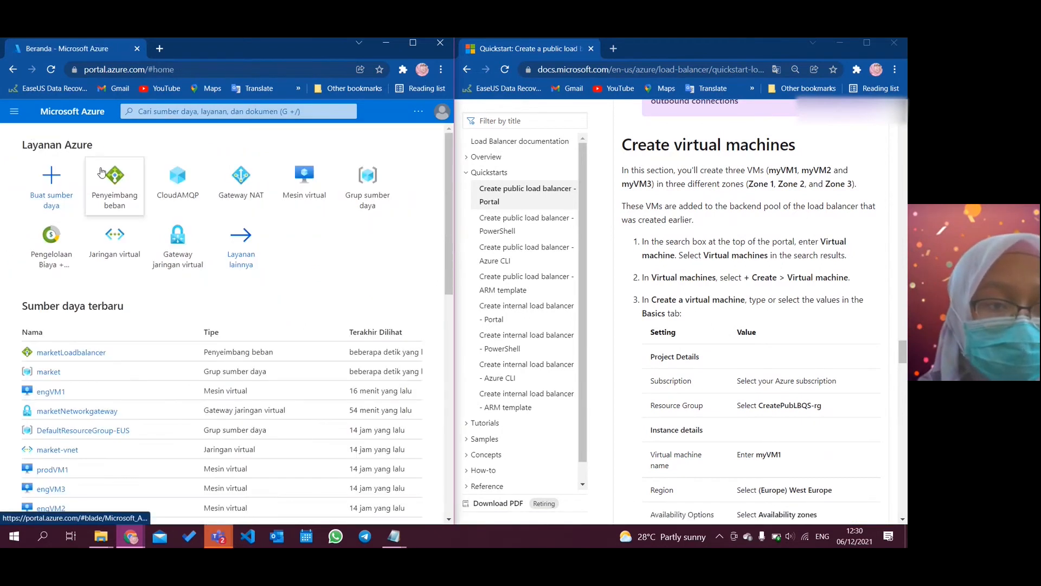
left_click(303, 182)
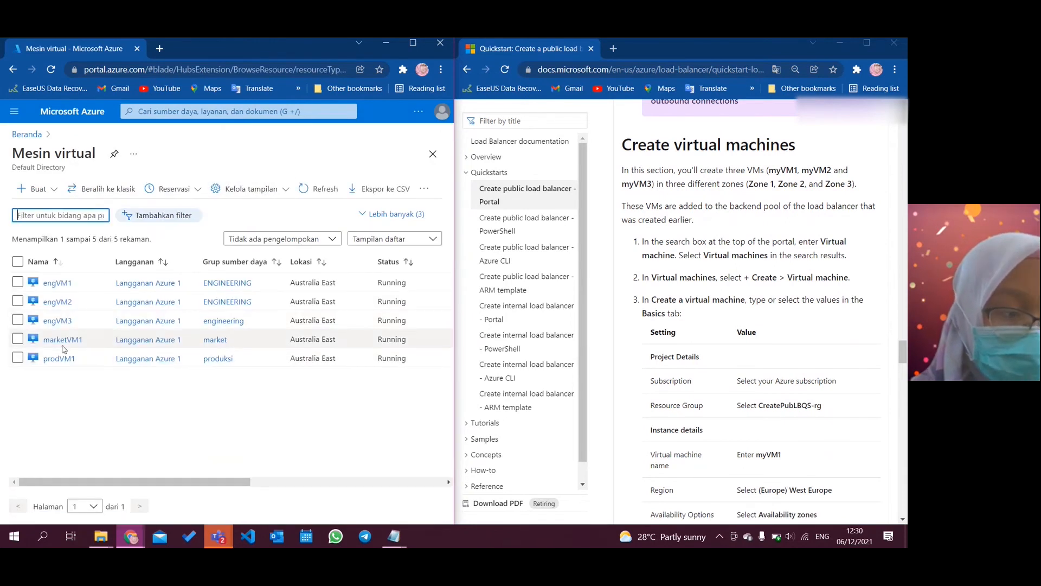
left_click(60, 341)
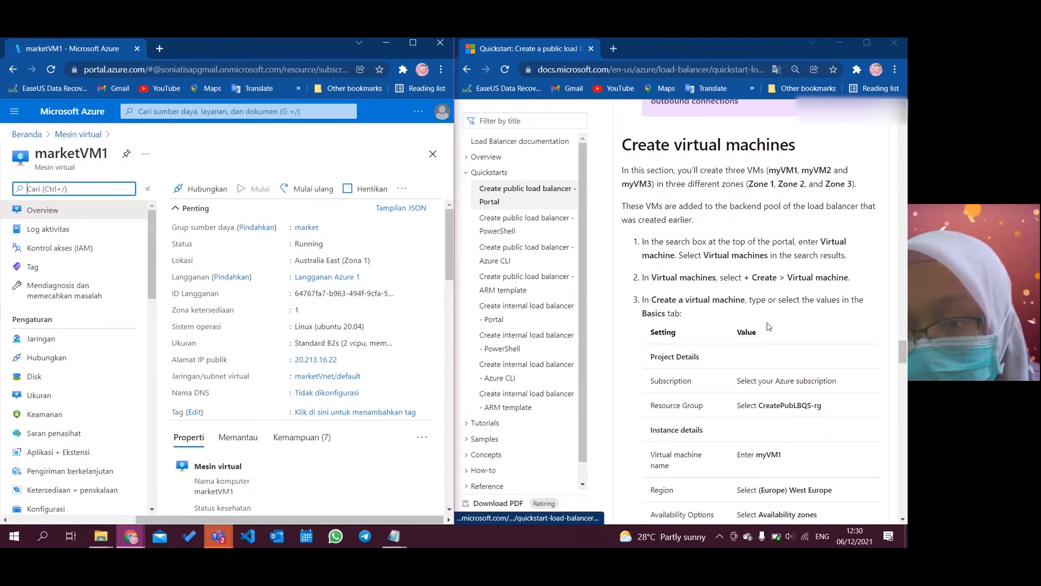
Read the quickstart's virtual machine section, from the basic settings to the networking and load balancing settings
scroll(768, 326, "down", 4)
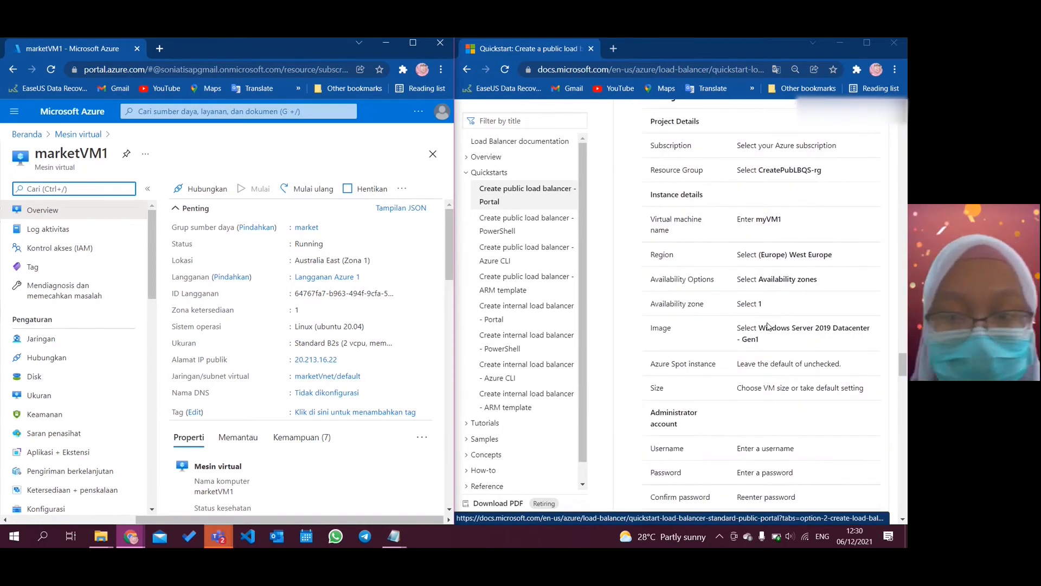
scroll(769, 326, "down", 3)
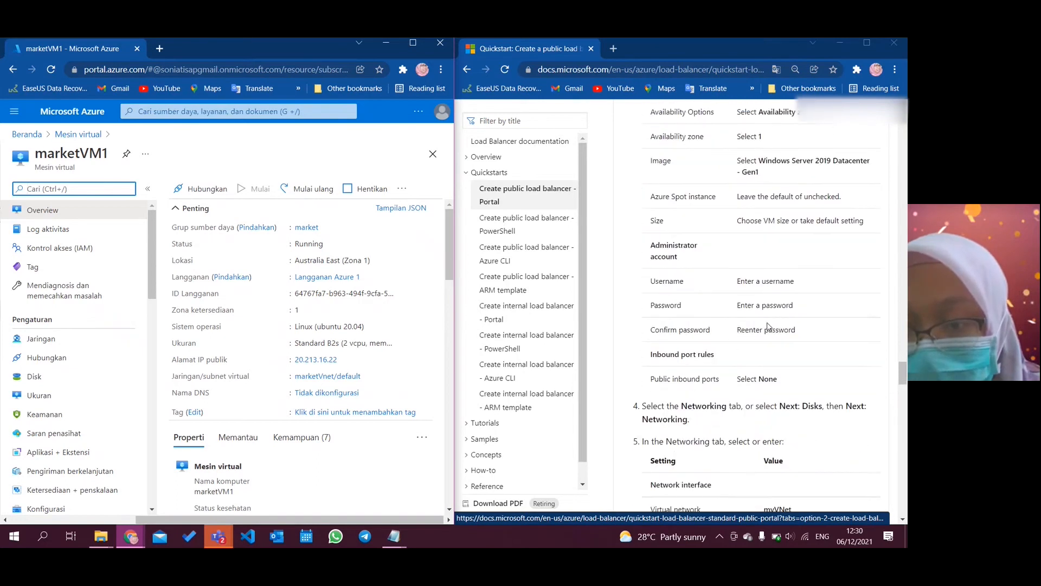
scroll(768, 326, "down", 3)
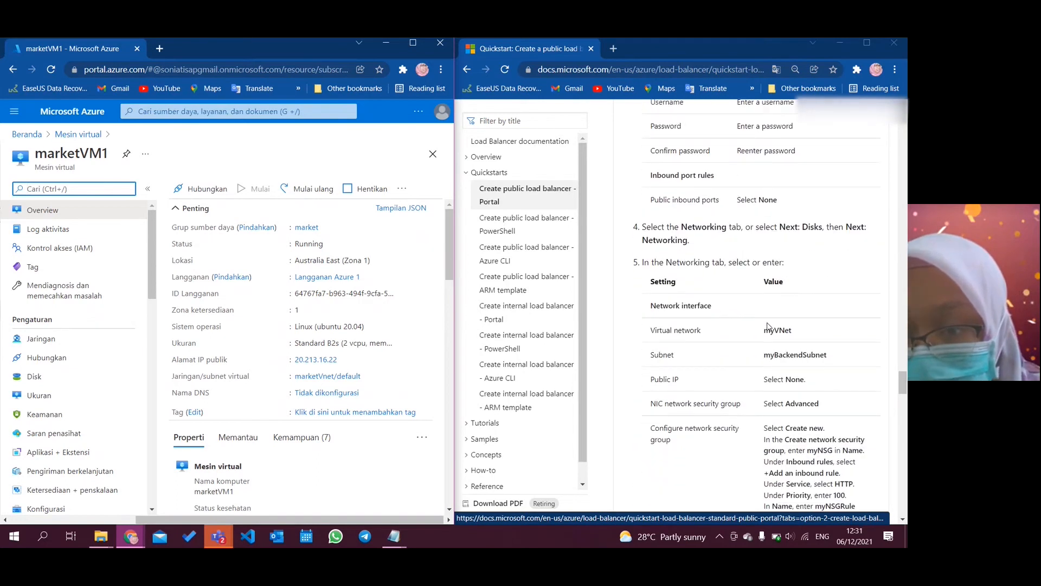
scroll(752, 341, "down", 4)
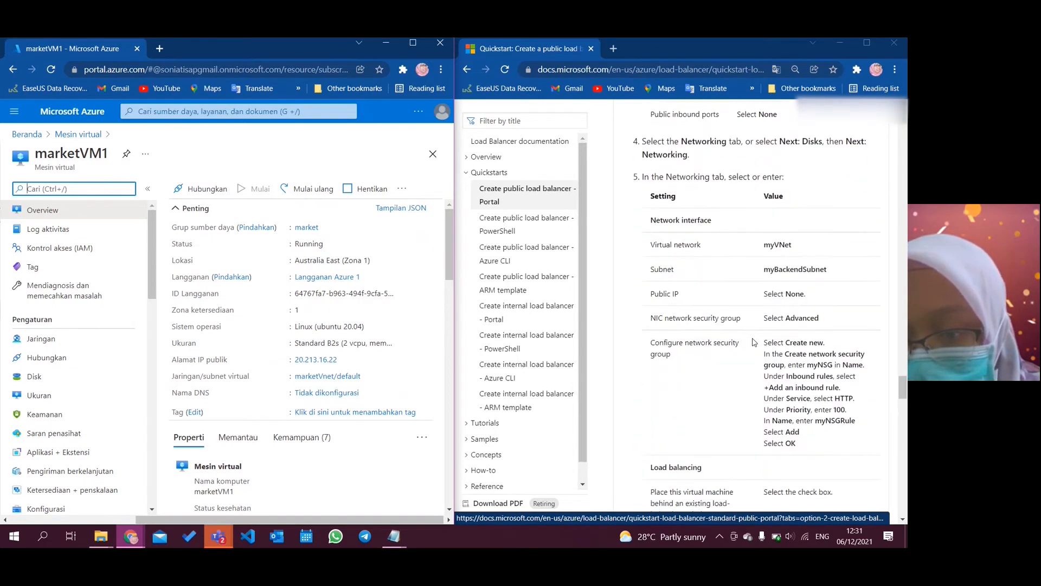
scroll(753, 342, "down", 2)
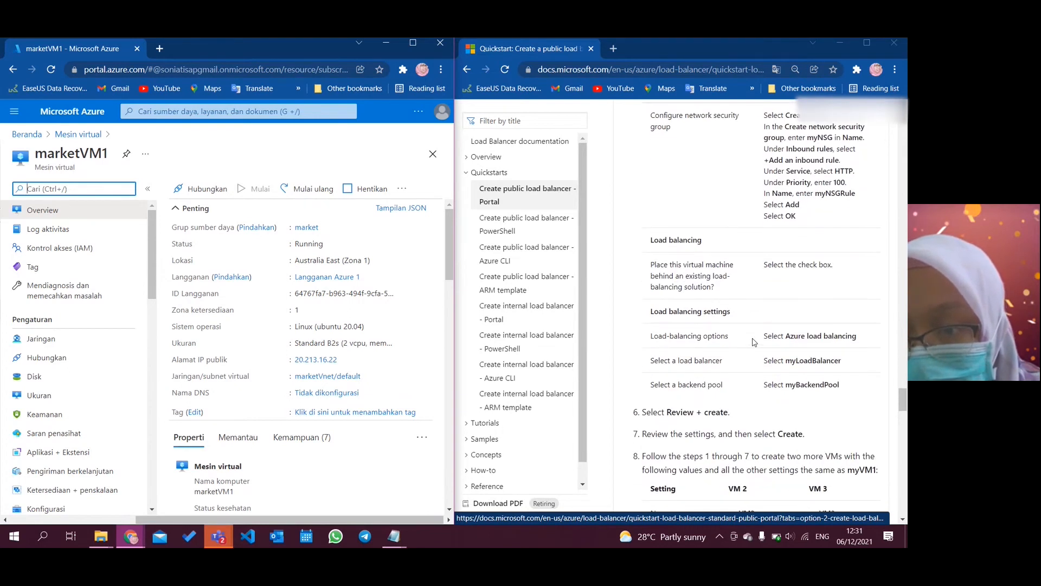
scroll(753, 342, "down", 1)
scroll(752, 342, "up", 1)
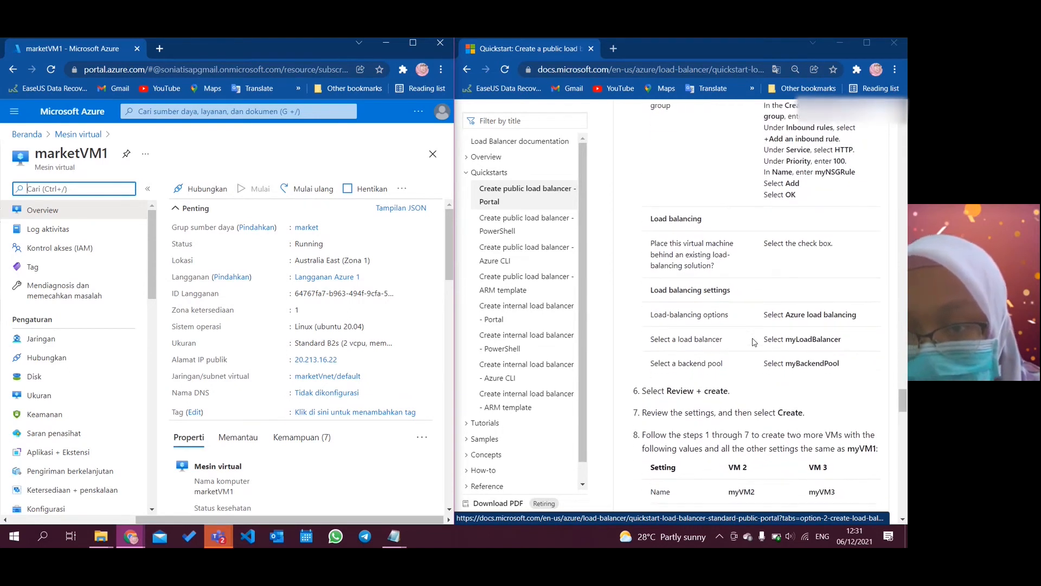
scroll(752, 342, "down", 1)
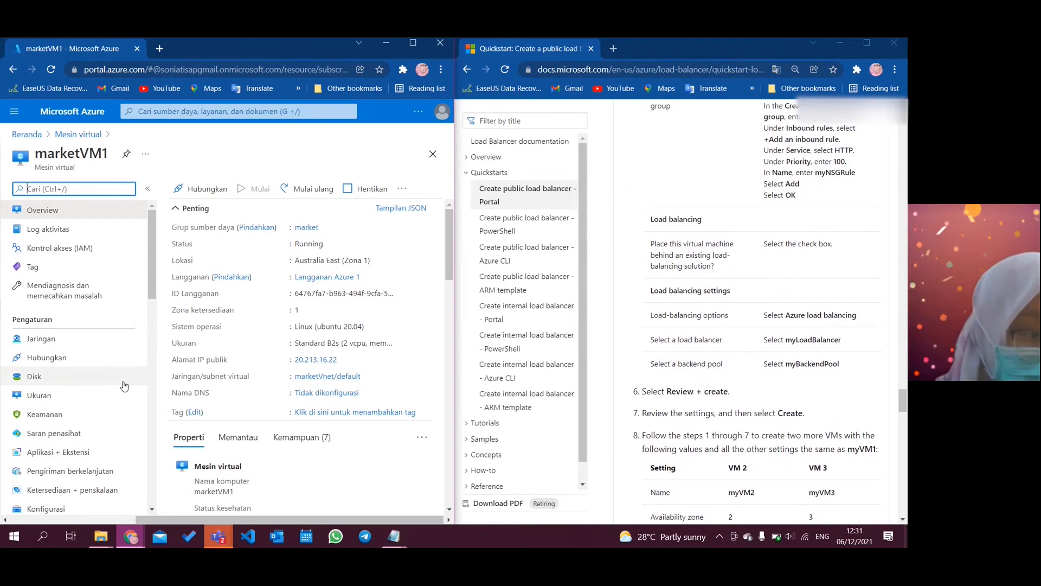
Open the load balancing section of marketVM1's networking settings in a maximized portal window
scroll(95, 467, "down", 1)
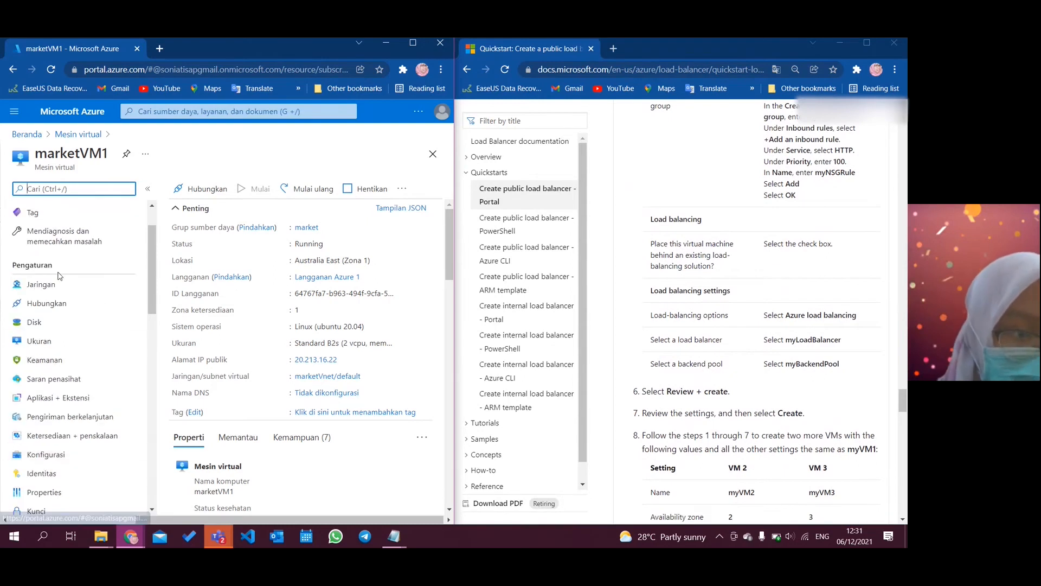
left_click(65, 286)
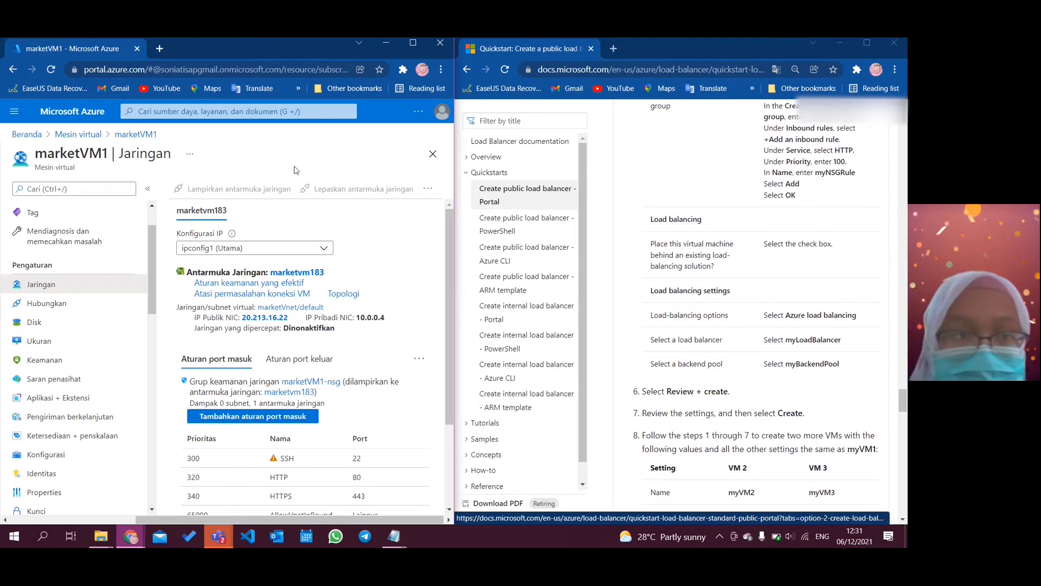
left_click_drag(198, 51, 247, 127)
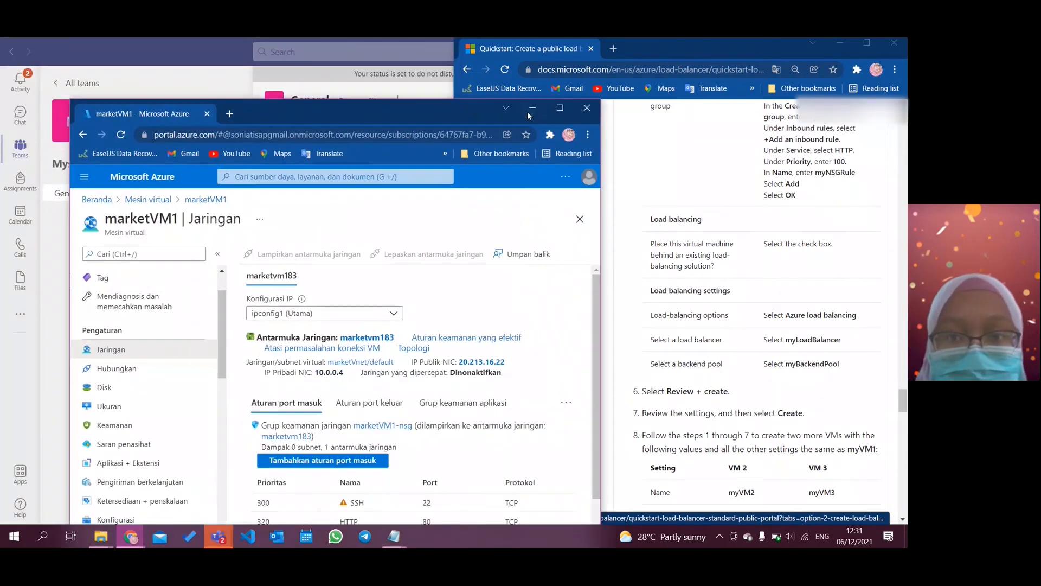
left_click(558, 111)
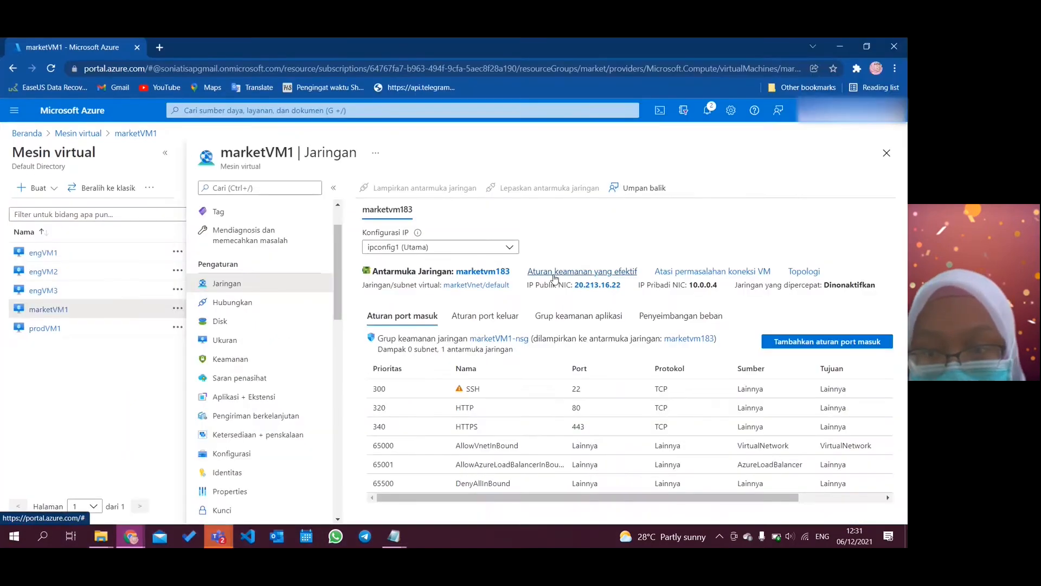
left_click(663, 319)
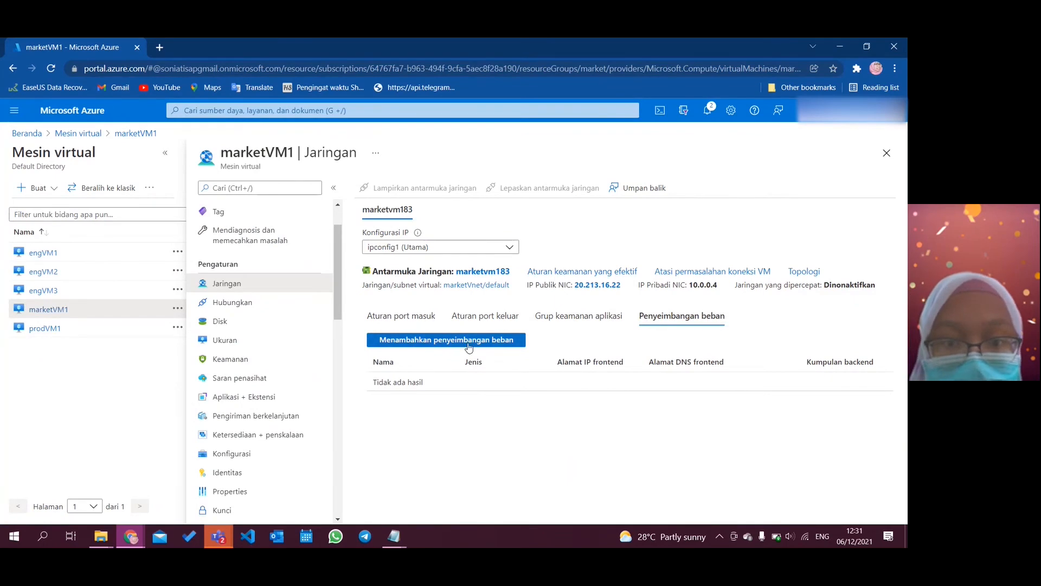
Add marketVM1 to the Azure load balancer marketLoadbalancer using the existing backend pool marketBackendPool, and save
left_click(510, 341)
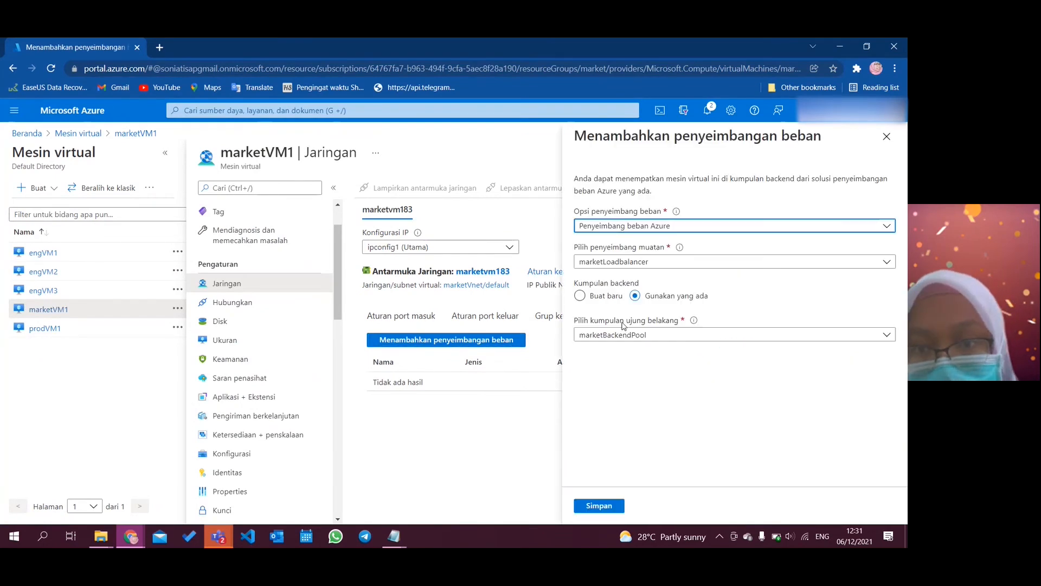
left_click(725, 228)
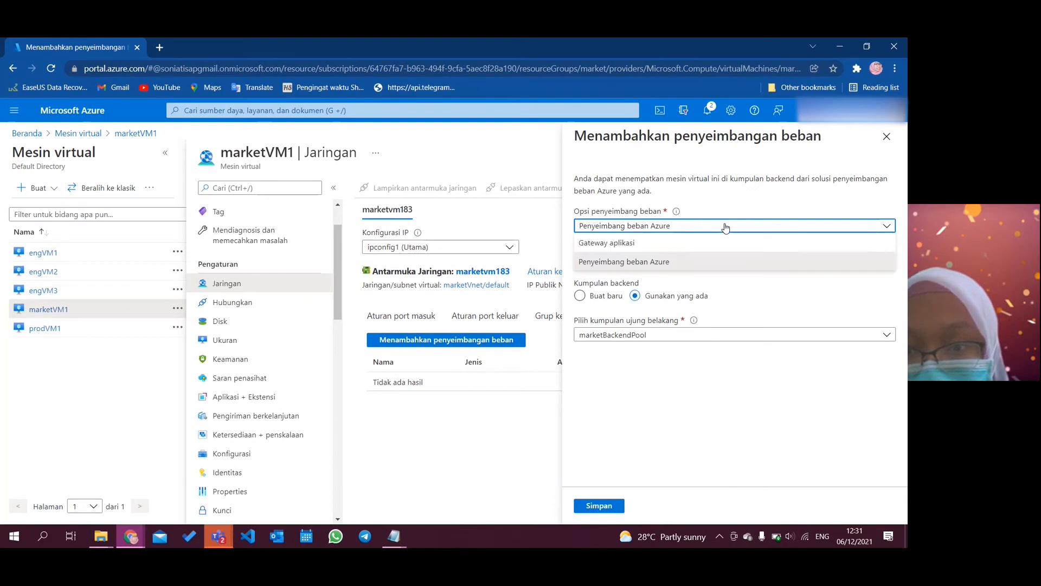
left_click(680, 263)
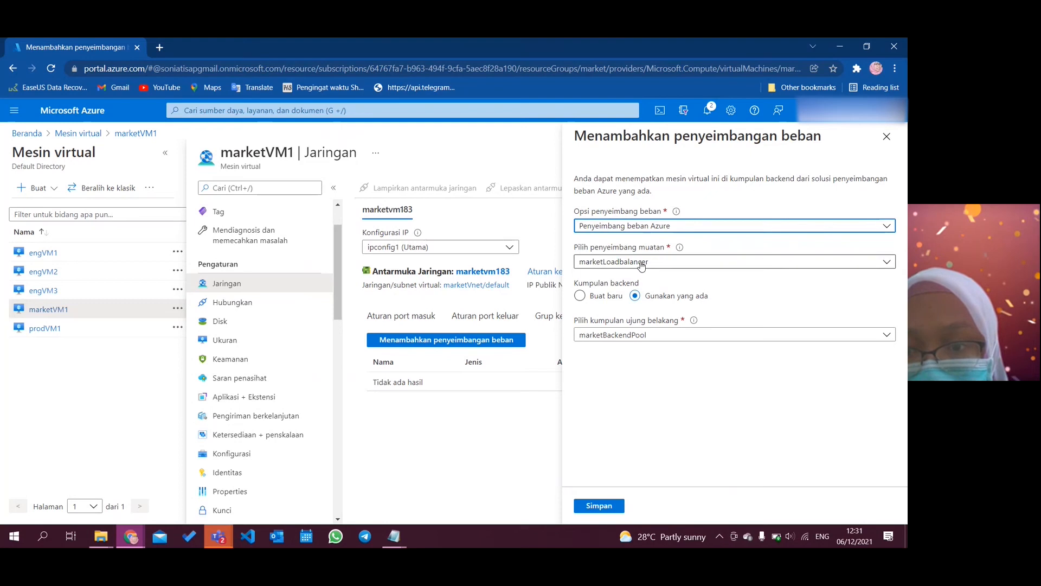
left_click(657, 264)
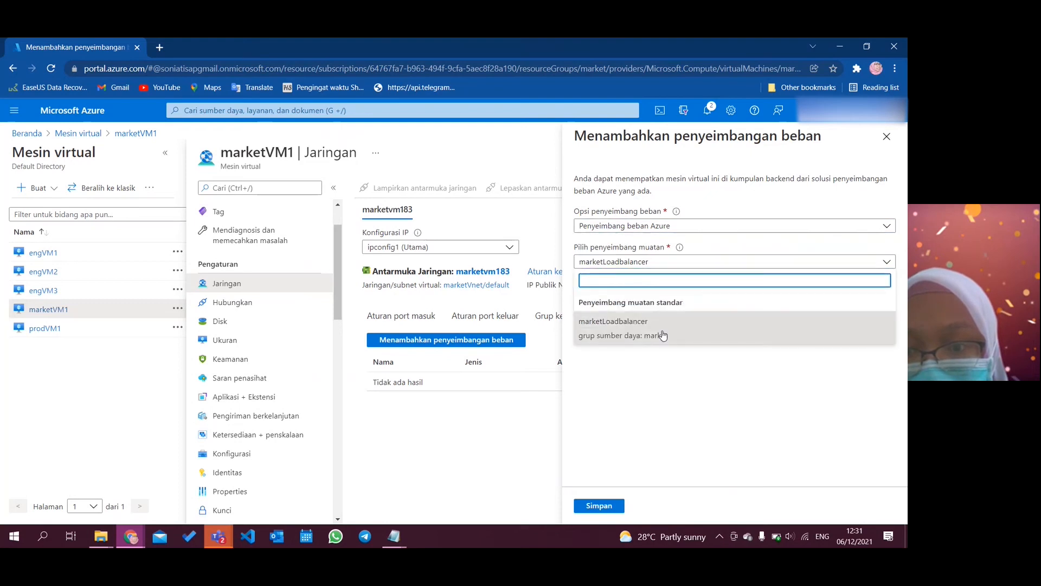
left_click(663, 336)
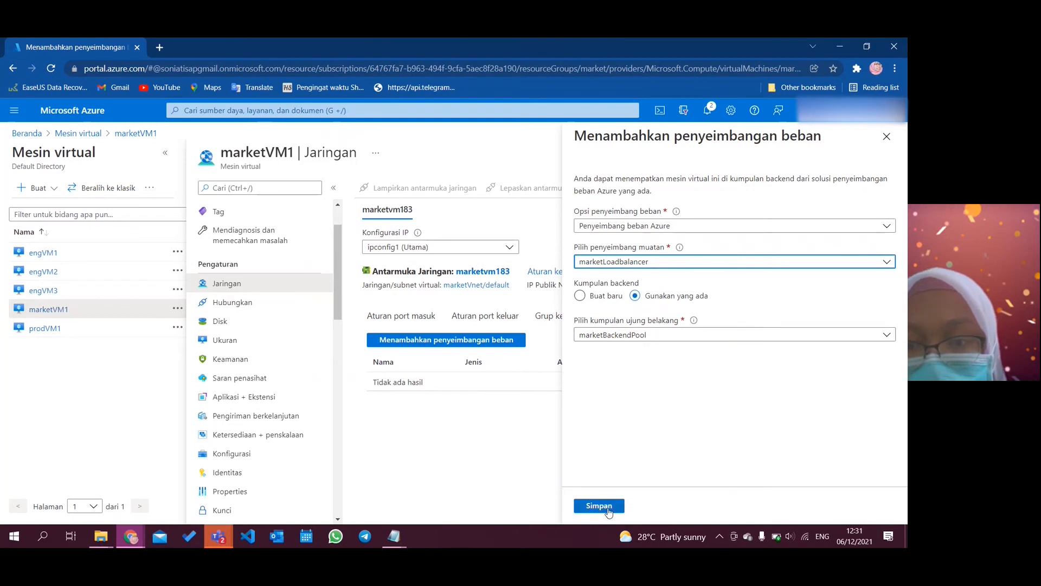
left_click(645, 339)
left_click(615, 441)
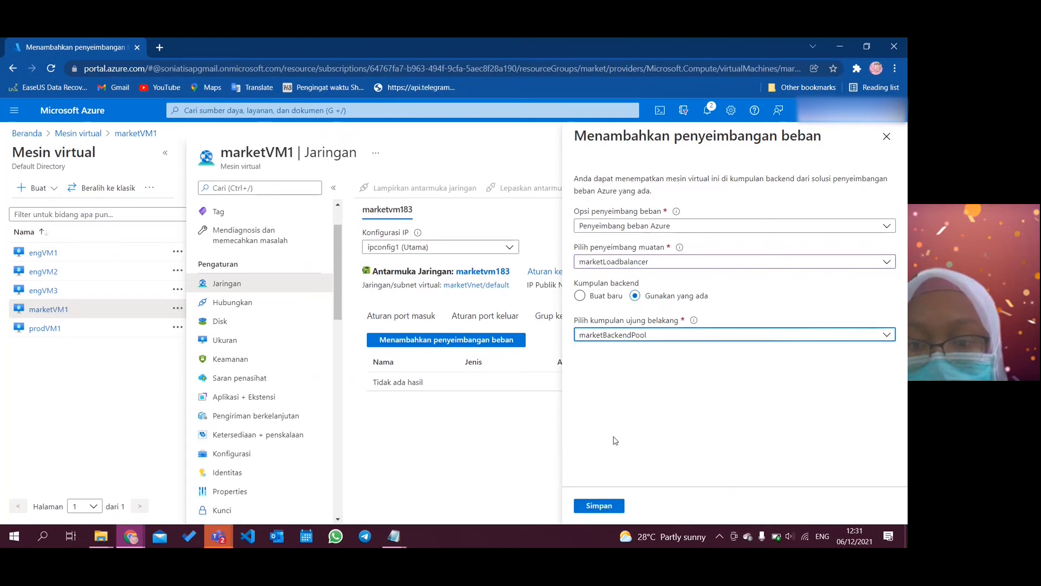
left_click(610, 507)
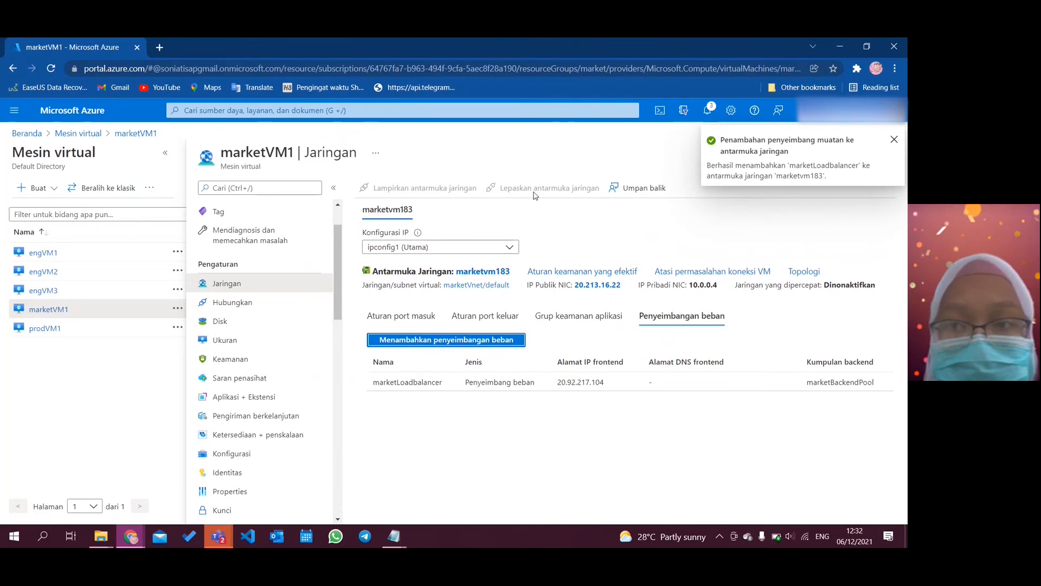
Switch to the maximized quickstart page and read its sections on installing IIS and testing the load balancer
left_click(841, 47)
left_click(868, 43)
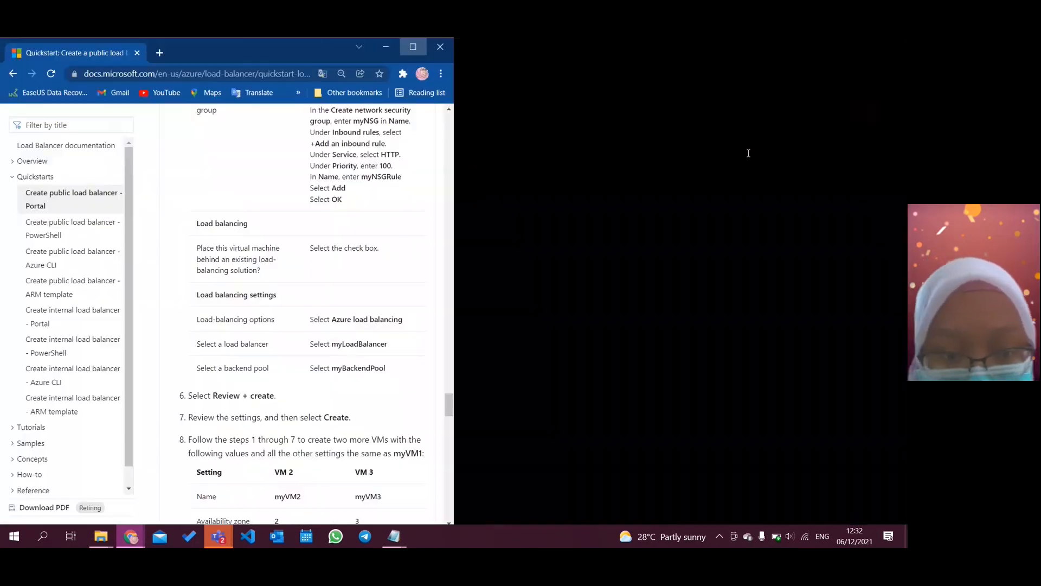
scroll(466, 274, "up", 1)
scroll(466, 275, "down", 2)
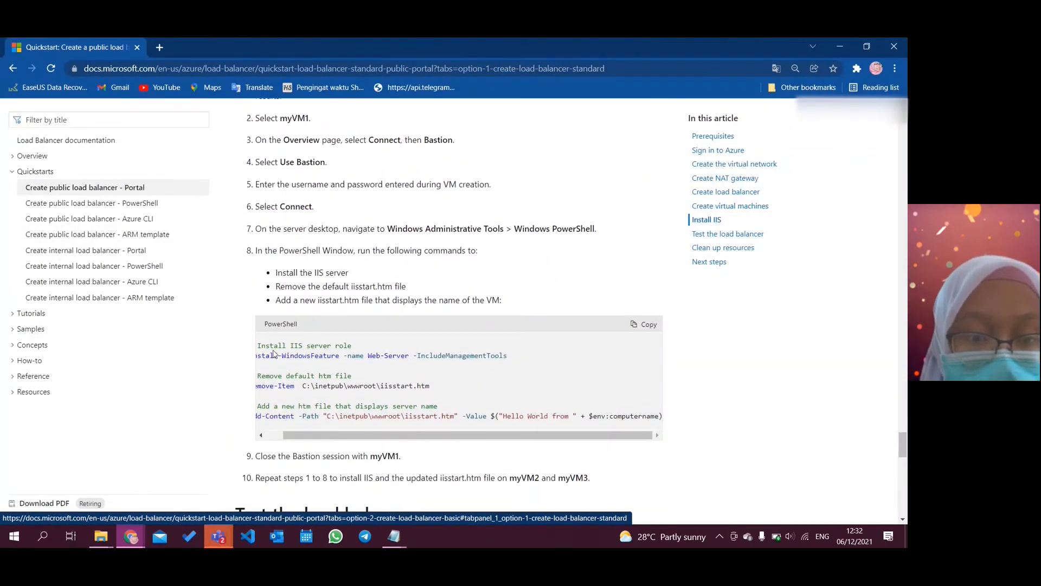
scroll(382, 382, "down", 1)
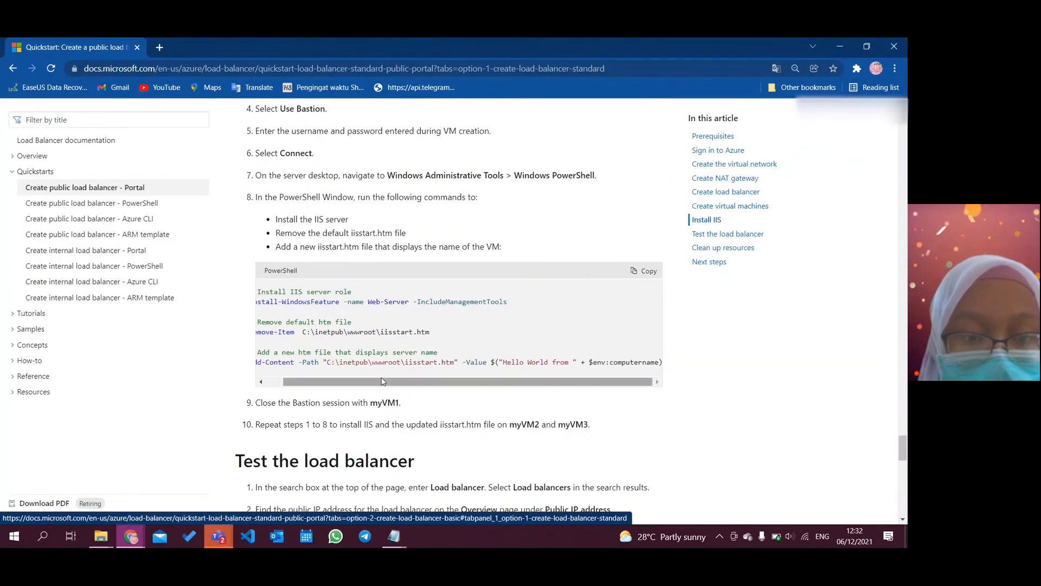
scroll(382, 382, "down", 5)
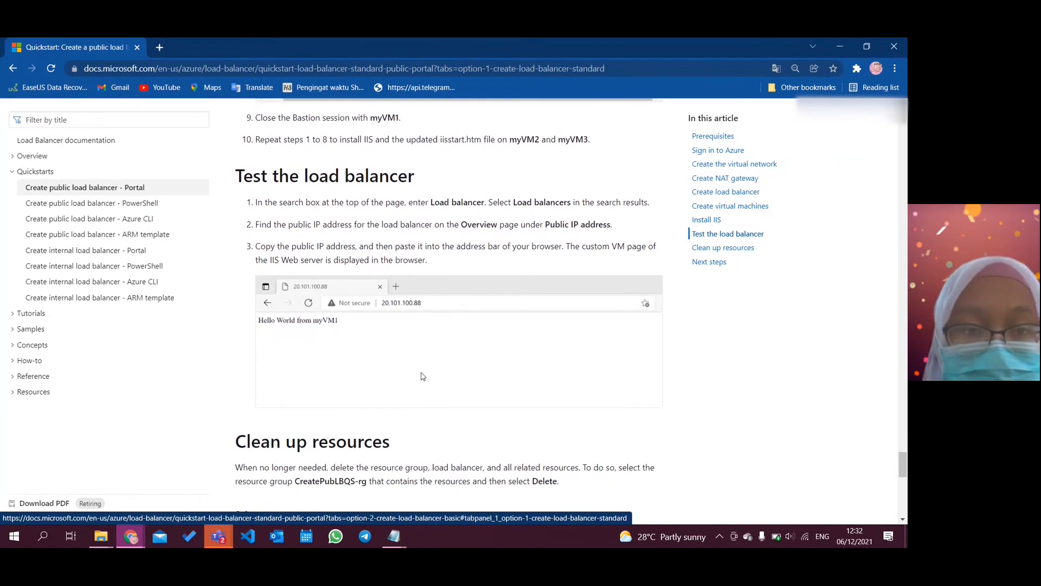
Search the portal for the load balancer service ("penyeim") and open marketLoadbalancer's overview at full width
scroll(487, 368, "down", 1)
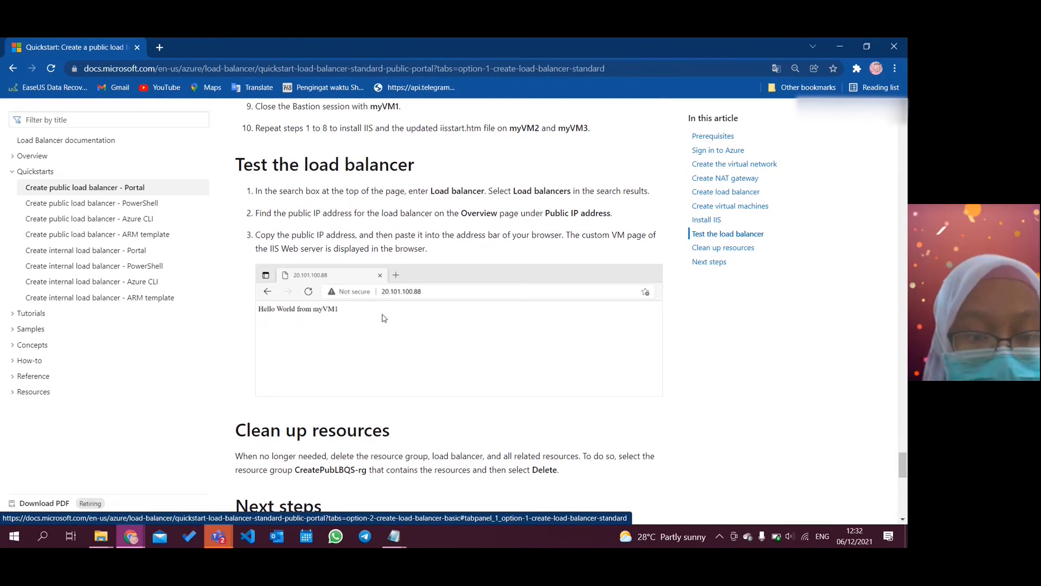
mouse_move(140, 532)
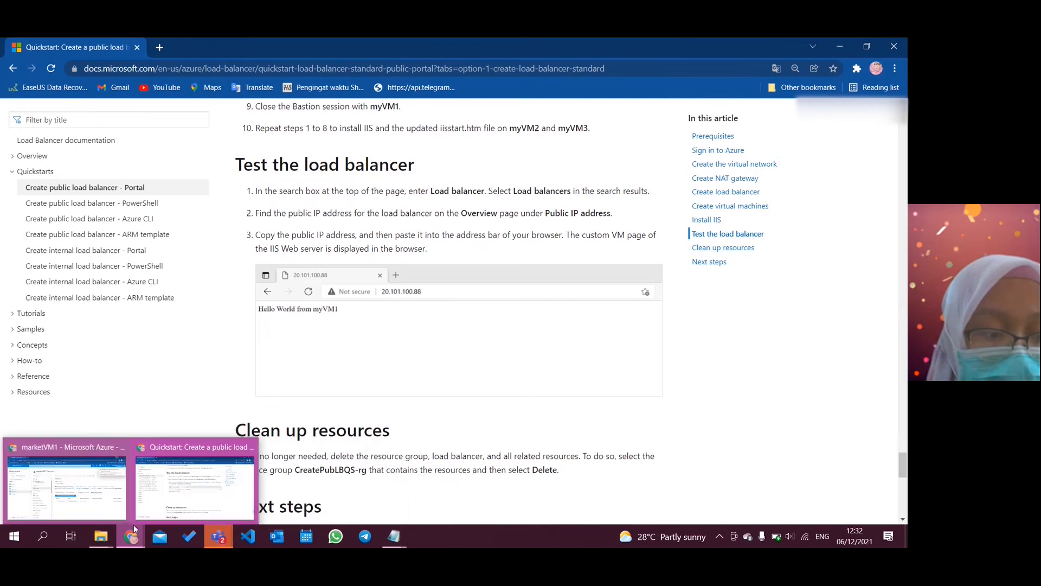
left_click(111, 505)
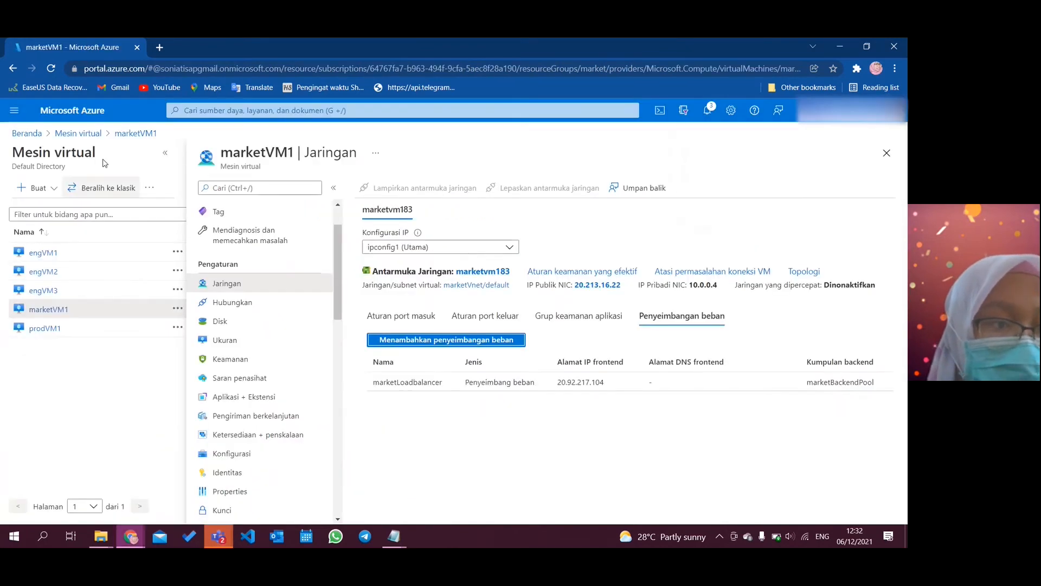
left_click(36, 135)
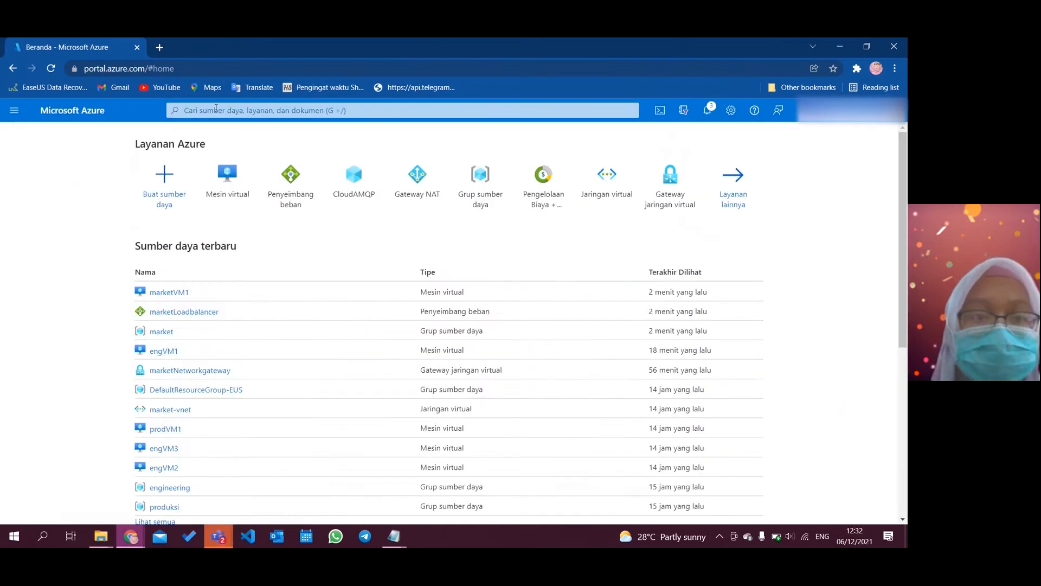
left_click(216, 108)
type("penye")
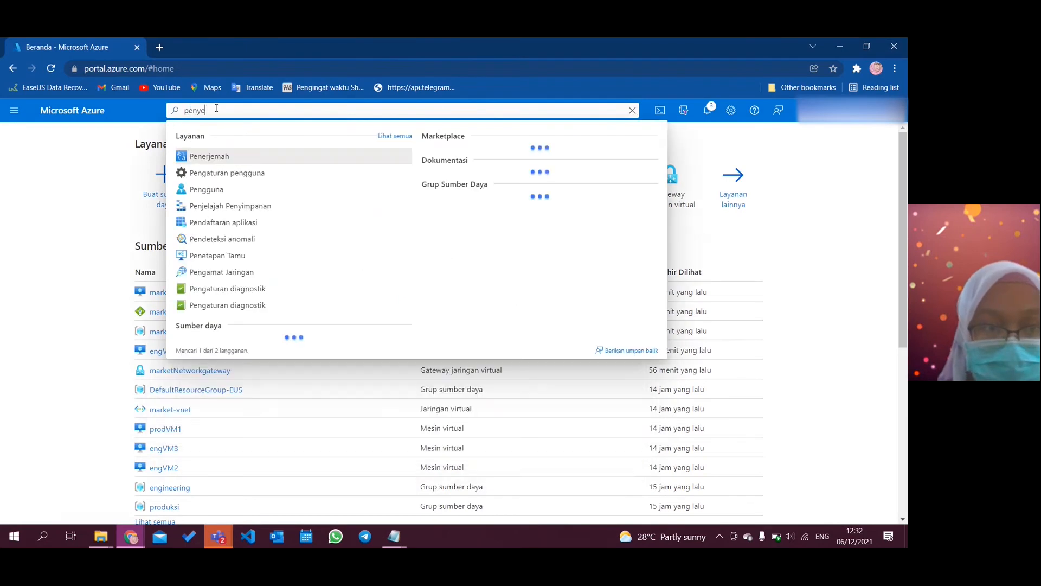
type("im")
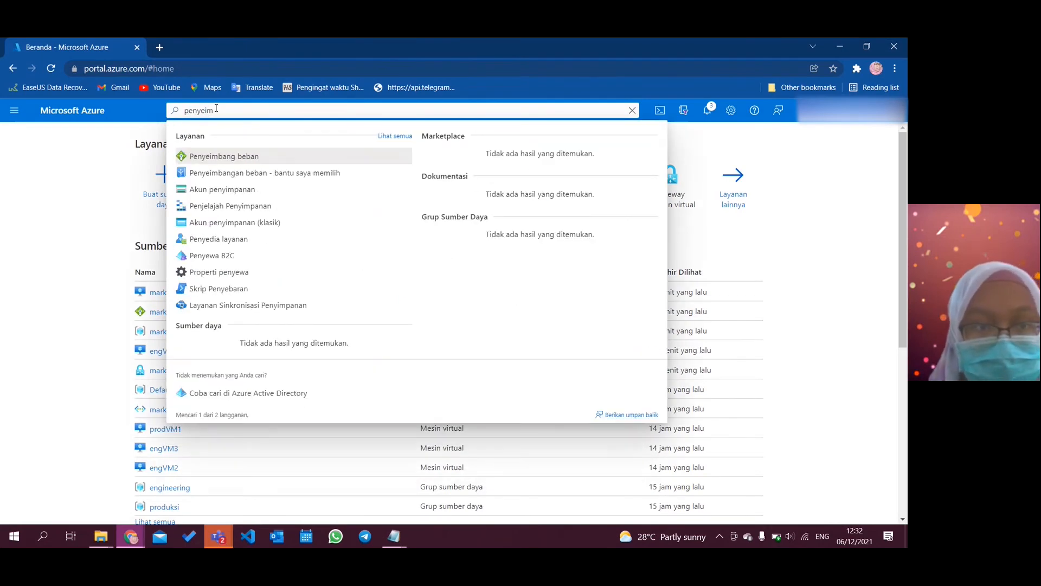
left_click(254, 156)
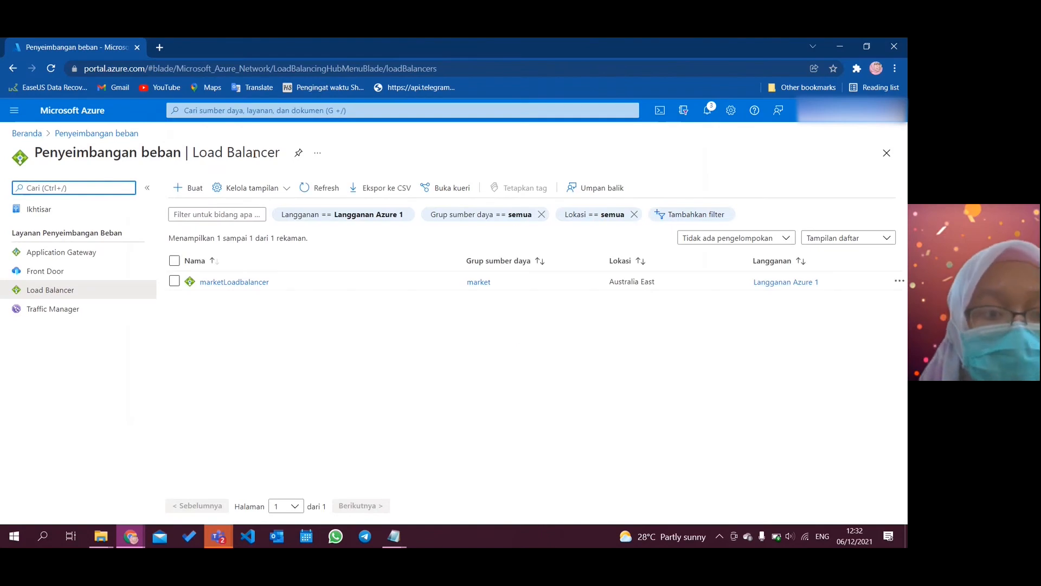
left_click(237, 286)
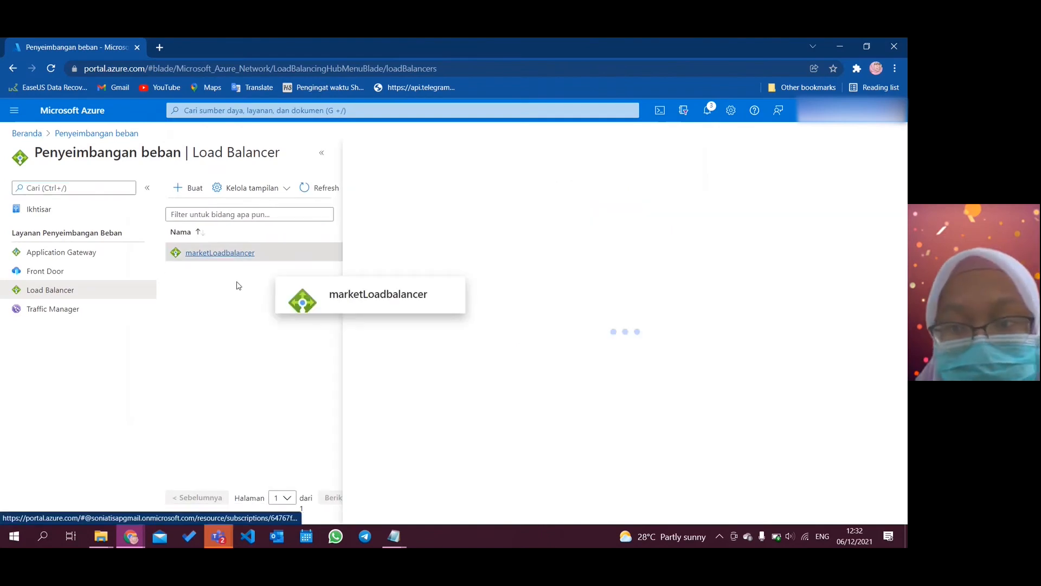
left_click(324, 153)
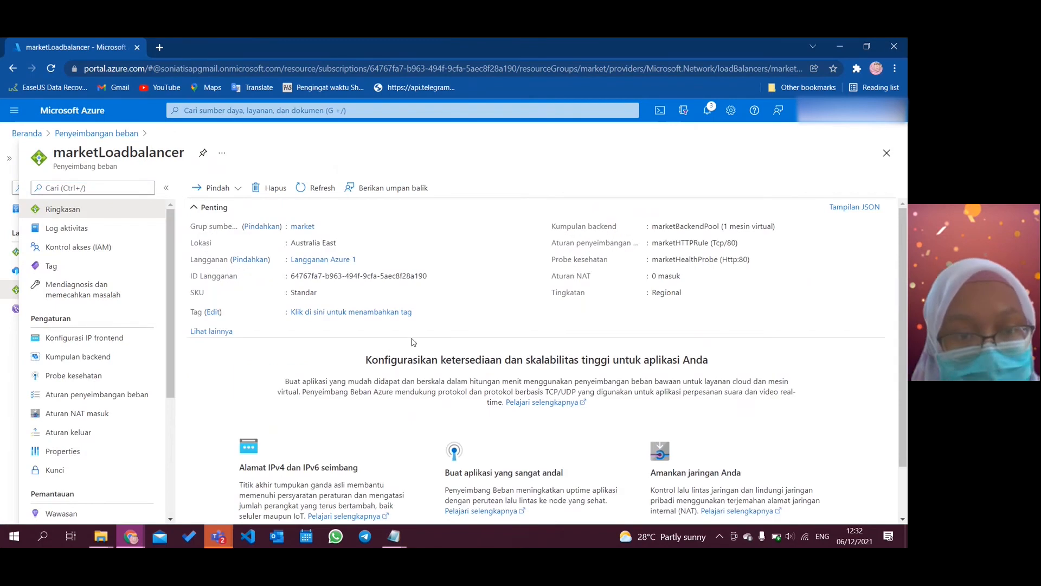
Check the quickstart's instructions for testing the load balancer against marketLoadbalancer's overview page
key("alt+Tab")
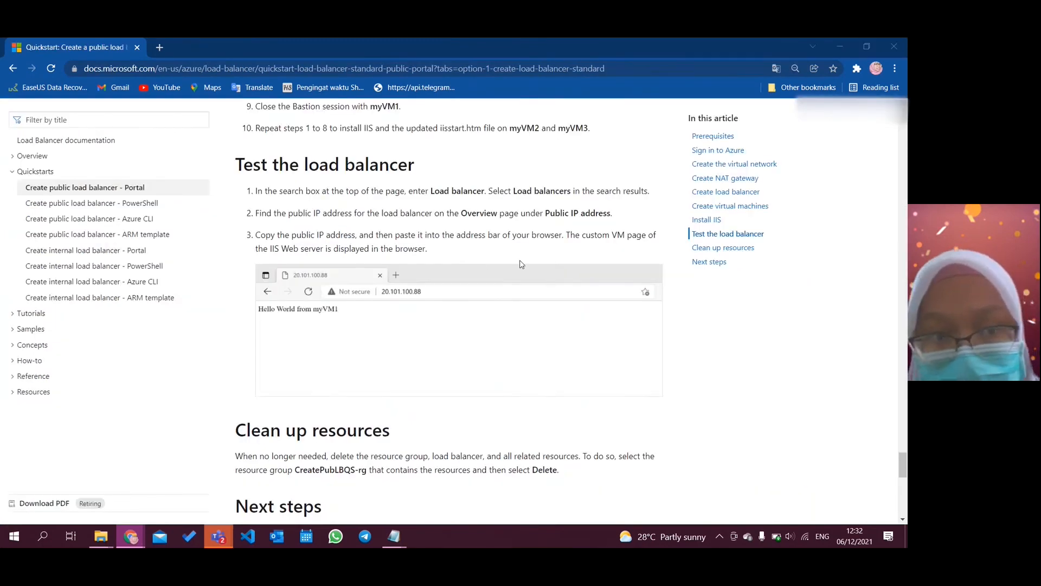
key("alt+Tab")
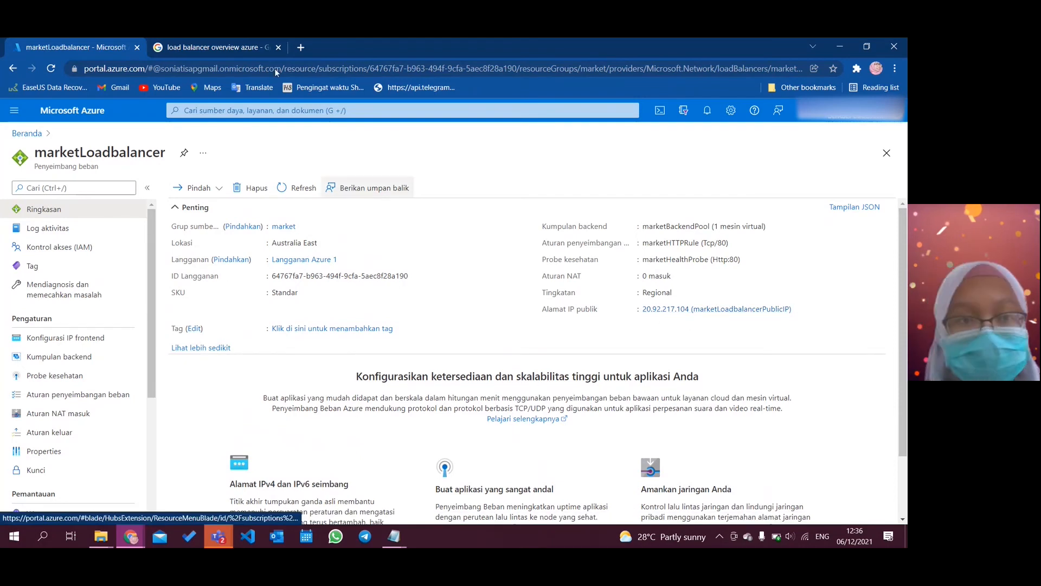
left_click(189, 52)
left_click(86, 48)
mouse_move(130, 537)
left_click(187, 482)
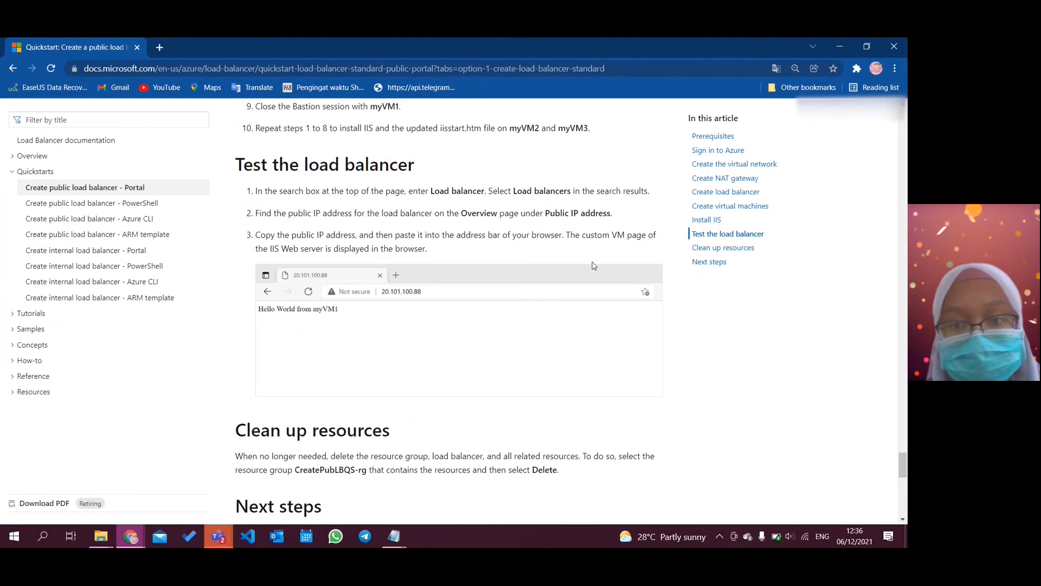
key("alt+Tab")
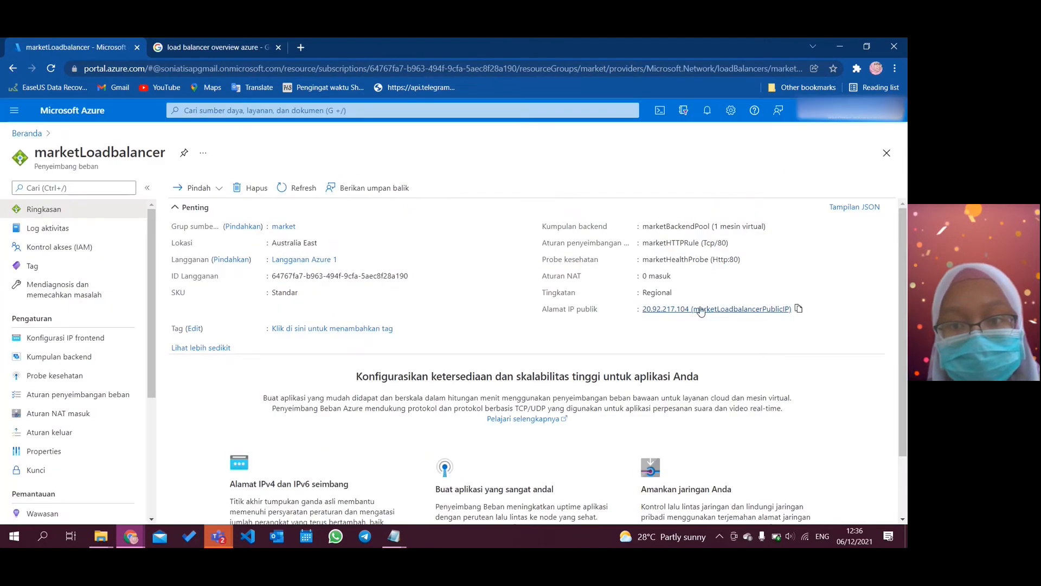
Copy marketLoadbalancer's public IP address and load only 20.92.217.104 in the second browser tab, without the resource name
left_click(799, 309)
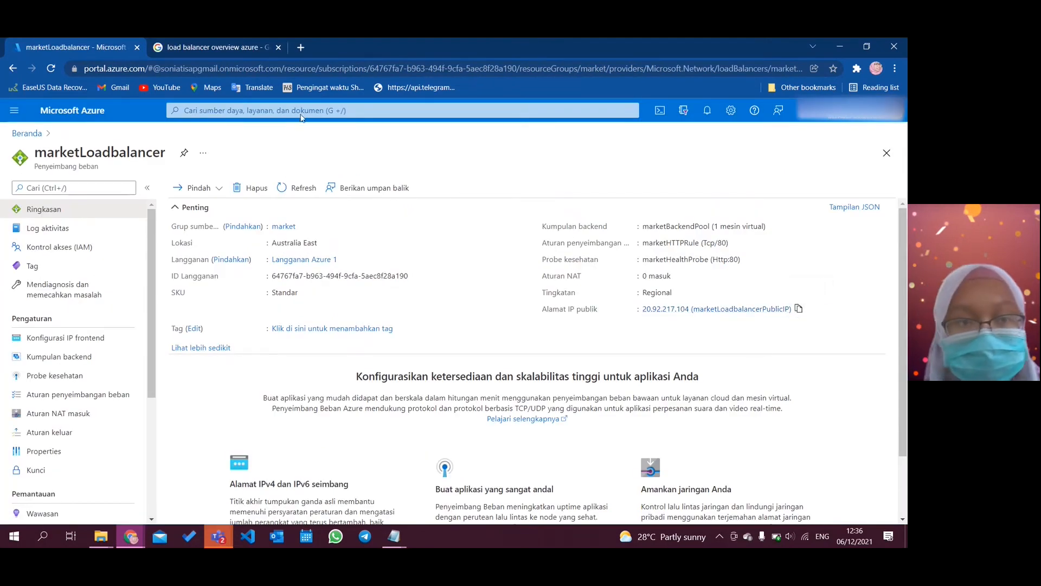
left_click(185, 46)
left_click(209, 67)
key("ctrl+v")
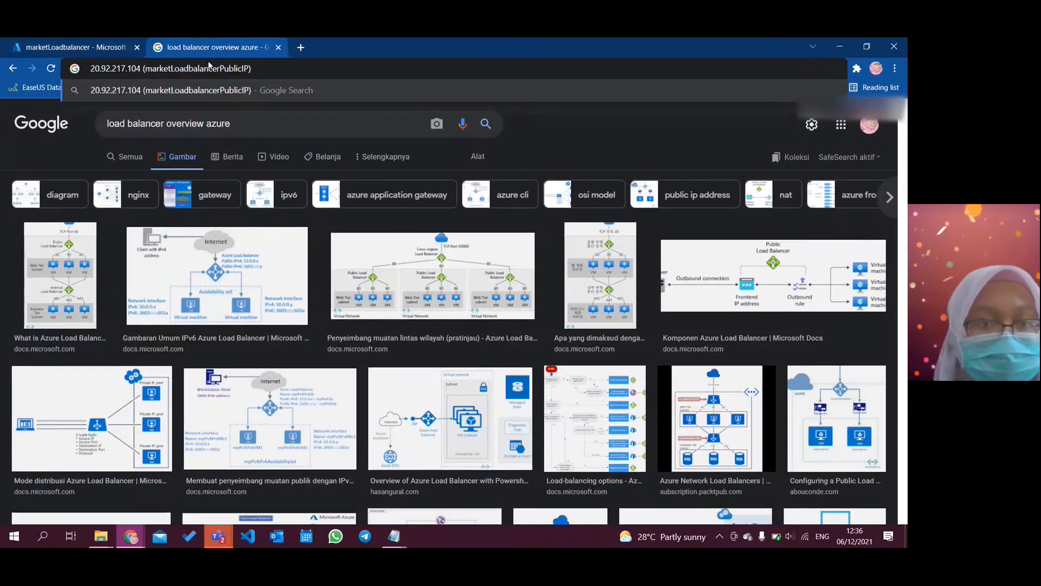
key("BackSpace")
key("BackSpace")
key("BackSpace")
key("BackSpace")
key("BackSpace")
key("BackSpace")
key("BackSpace")
key("BackSpace")
key("BackSpace")
key("BackSpace")
key("BackSpace")
key("BackSpace")
key("BackSpace")
key("BackSpace")
key("BackSpace")
key("BackSpace")
key("BackSpace")
key("BackSpace")
key("BackSpace")
key("BackSpace")
key("BackSpace")
key("BackSpace")
key("BackSpace")
key("BackSpace")
key("BackSpace")
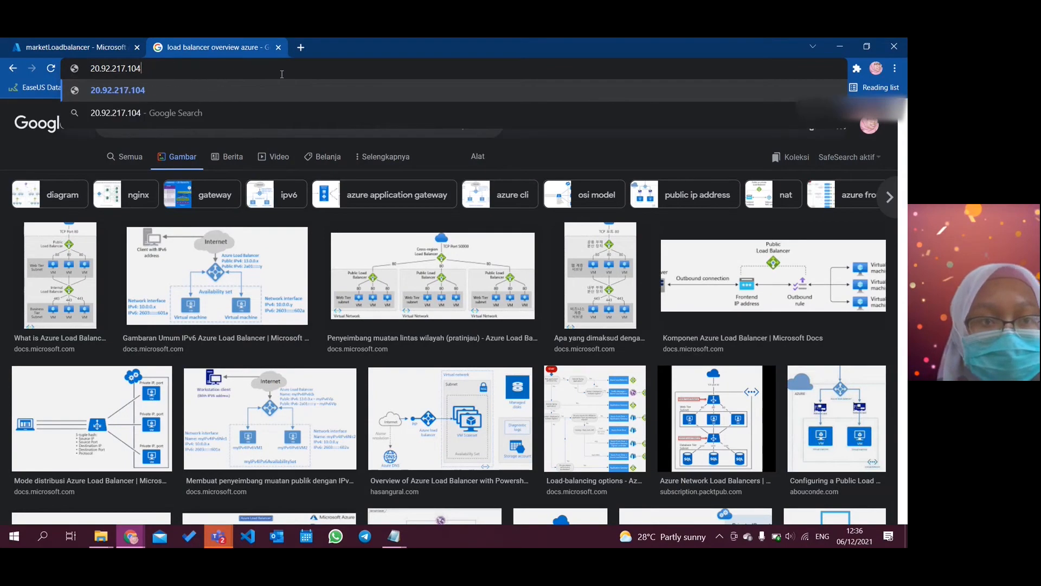
key("Return")
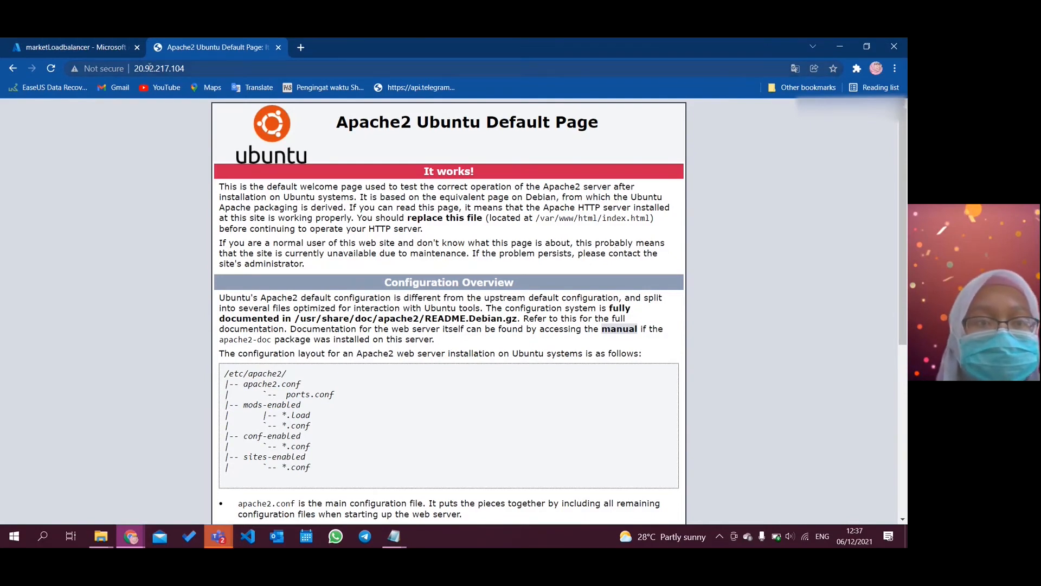
Return to the portal's home page and view the list of virtual machines
left_click(90, 47)
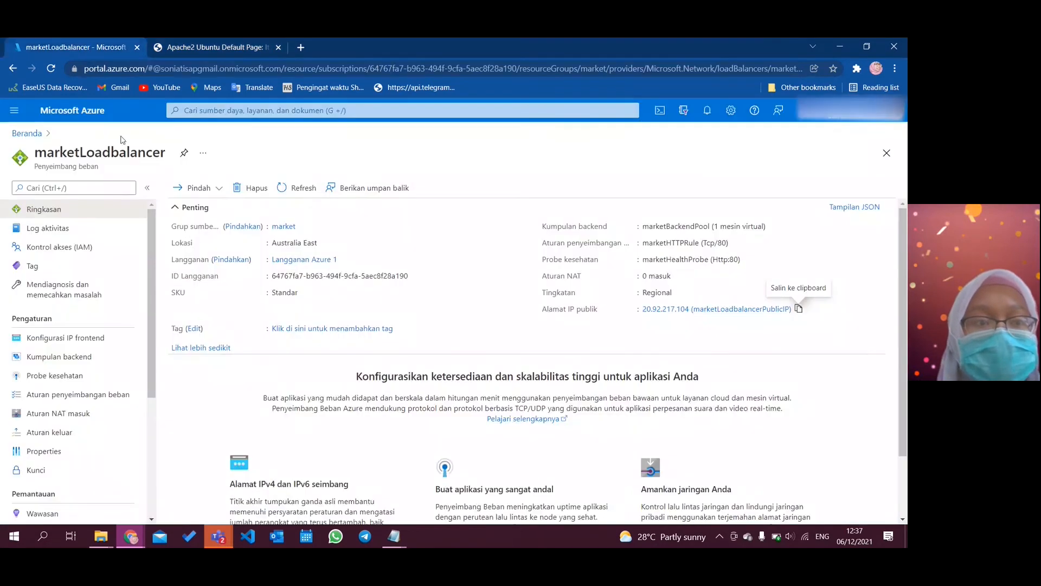
left_click(37, 135)
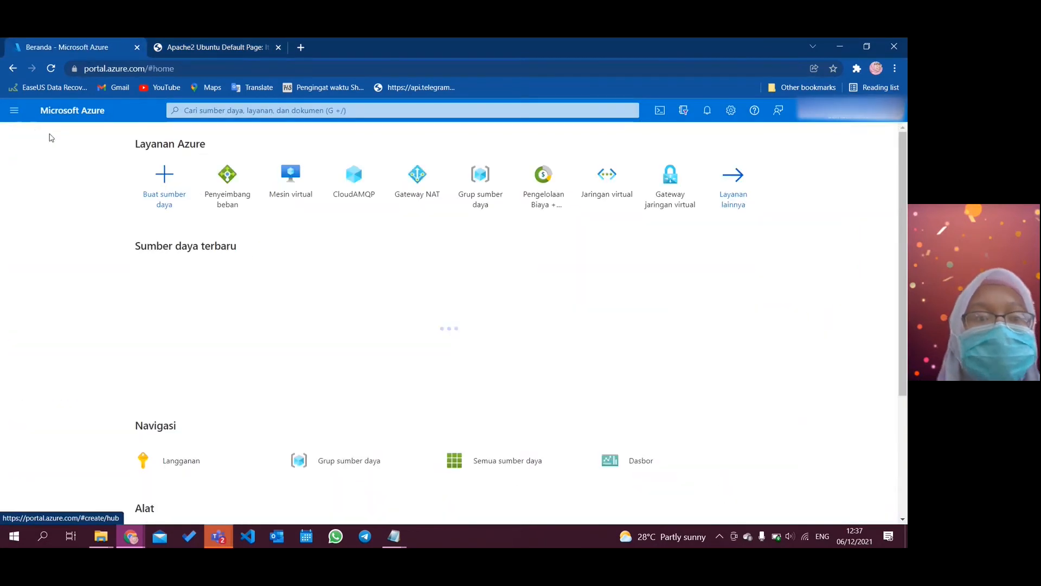
left_click(291, 173)
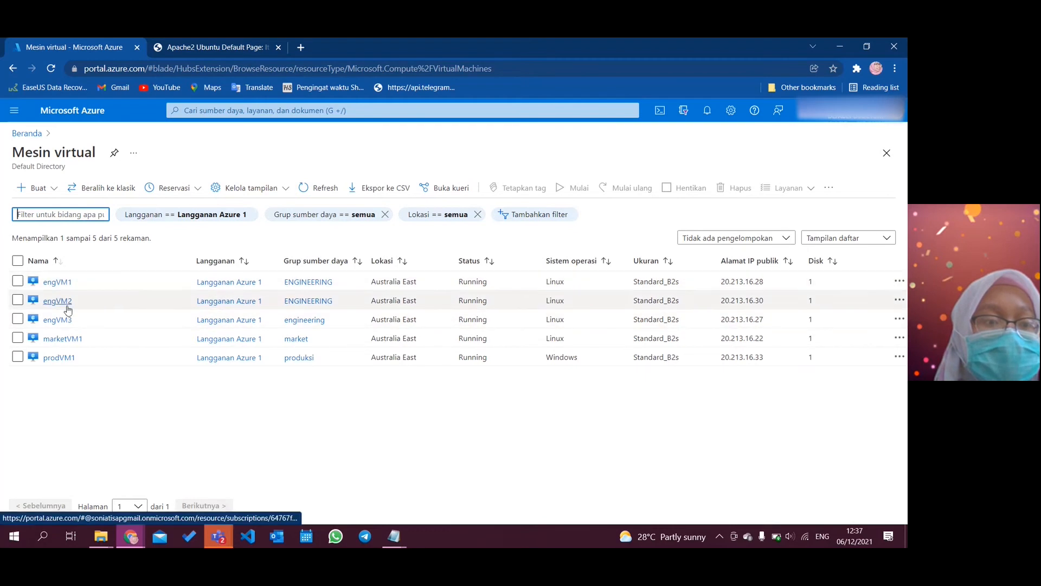
mouse_move(63, 360)
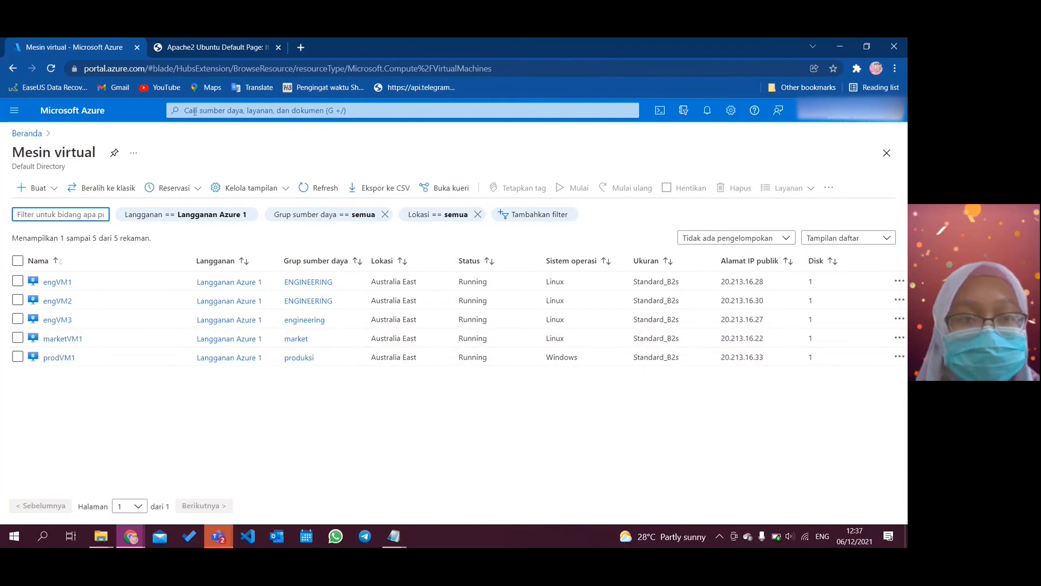
Revisit the load balancer's test page, close its tab, and return the maximized portal to its home page
left_click(197, 48)
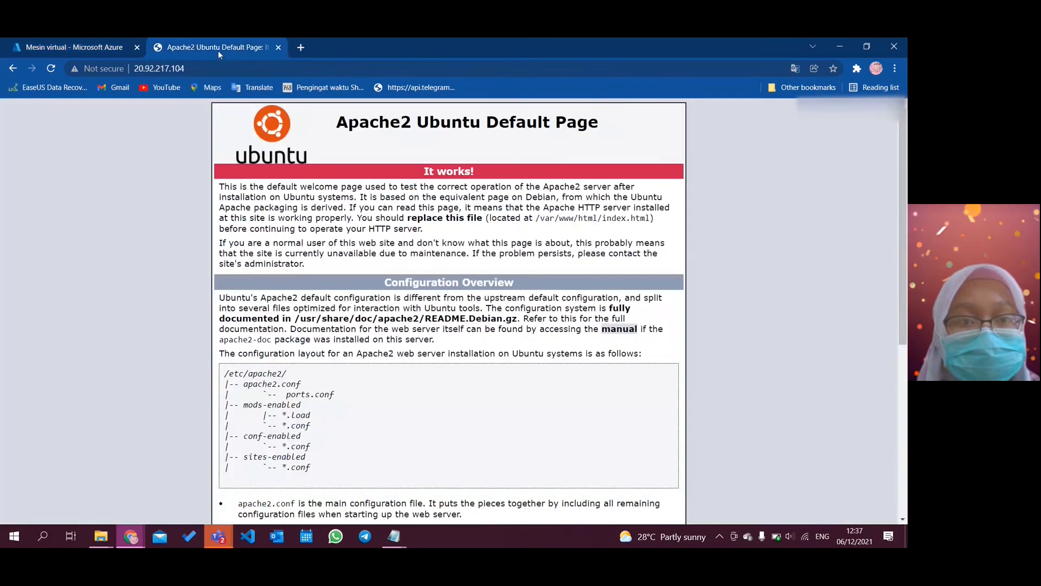
left_click(866, 48)
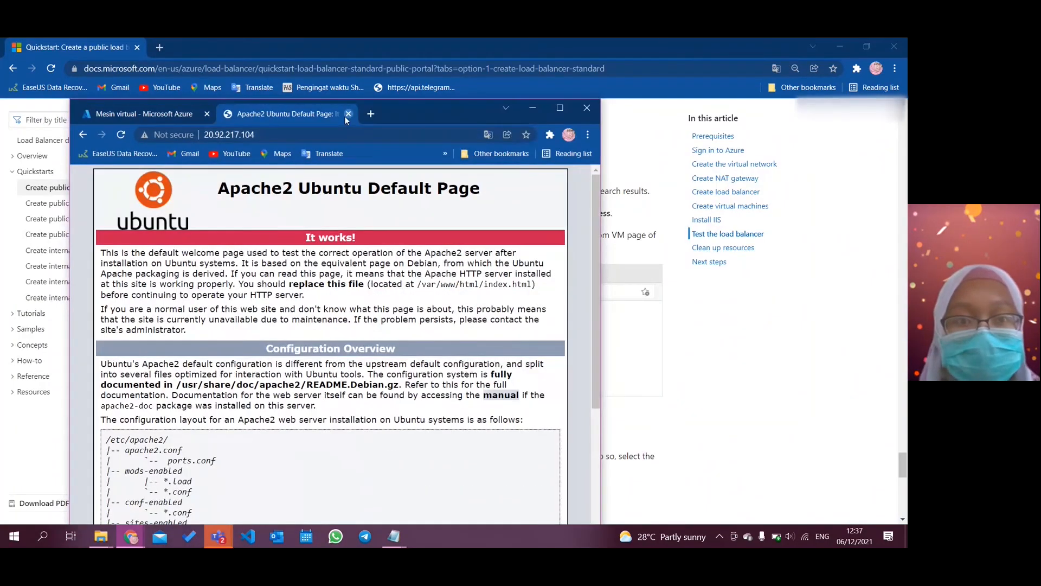
left_click(348, 114)
left_click(563, 106)
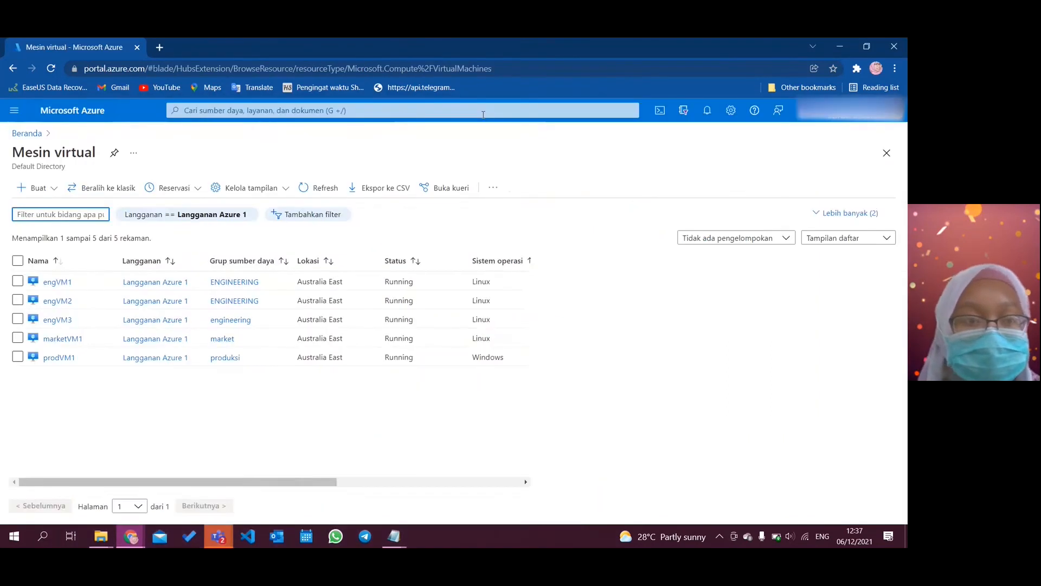
left_click(27, 134)
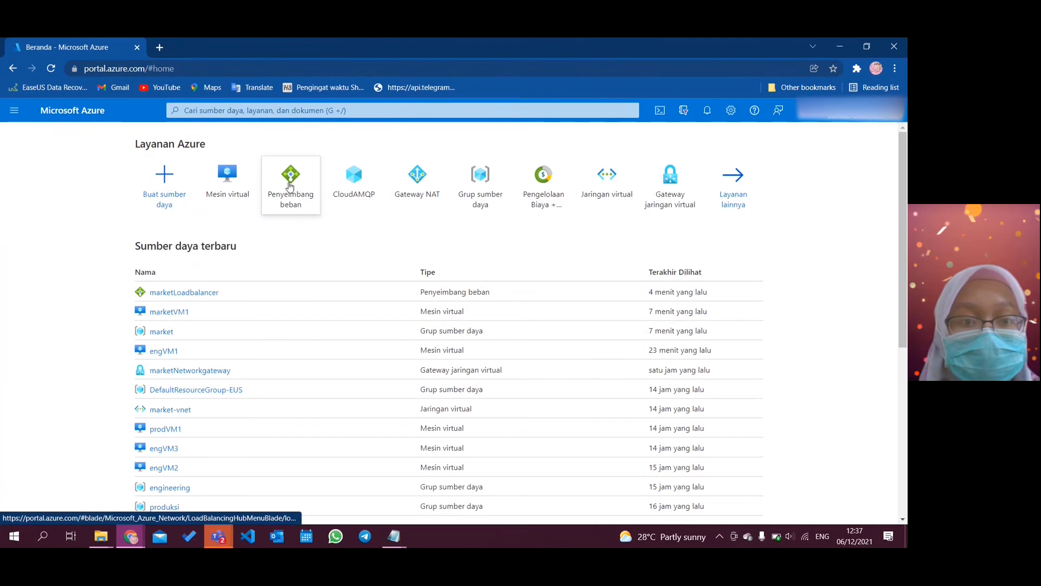
Arrange the portal and the quickstart side by side, with the quickstart at its Create NAT gateway section
mouse_move(216, 541)
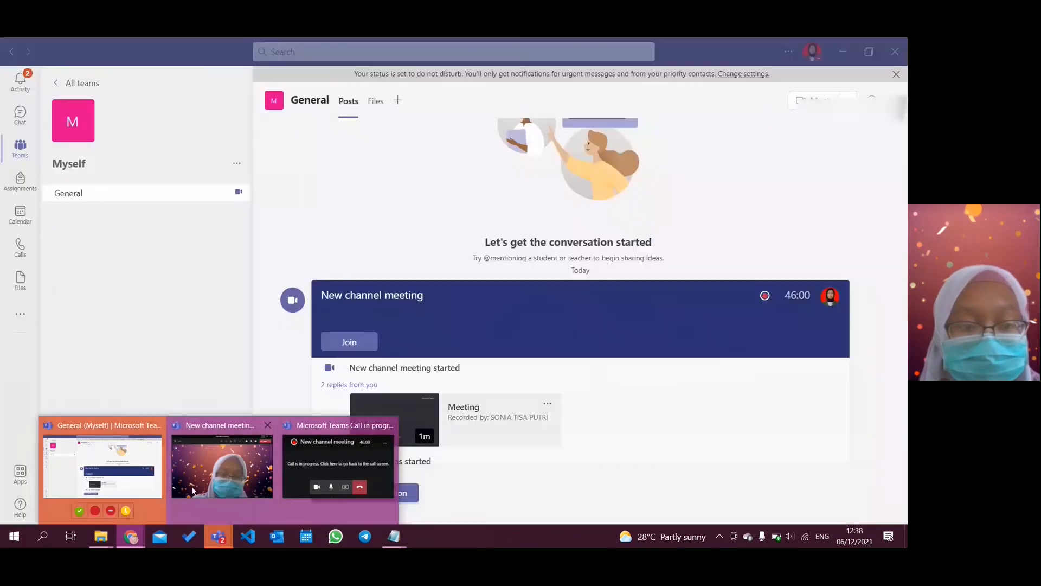
mouse_move(130, 535)
left_click(205, 496)
scroll(476, 225, "up", 15)
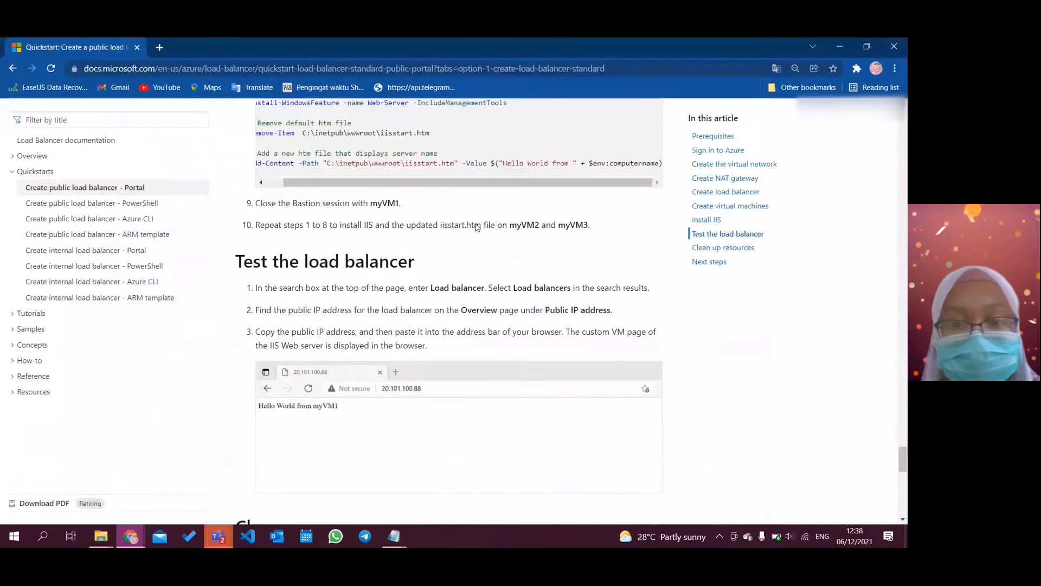
scroll(476, 223, "up", 20)
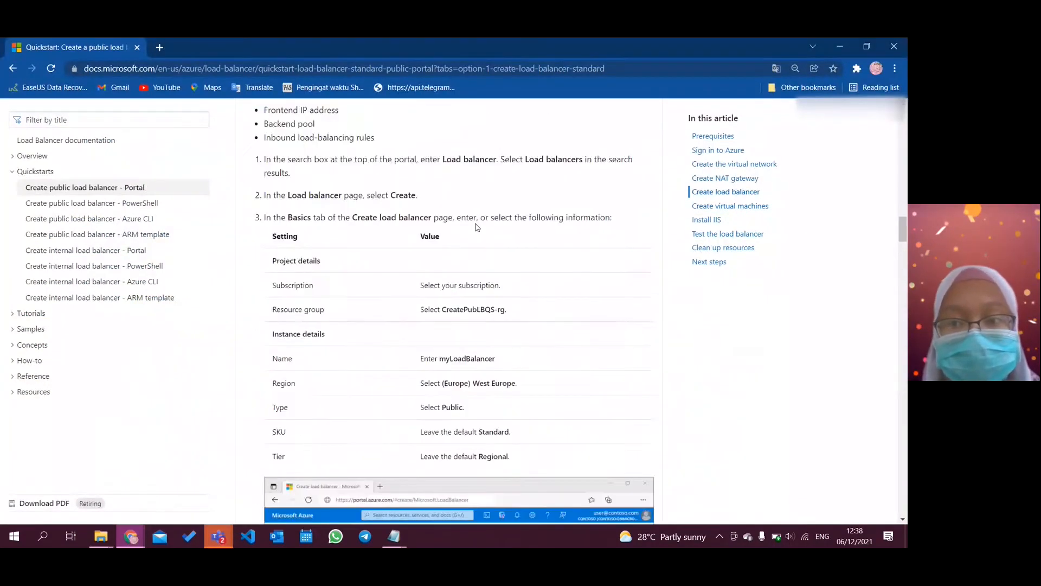
scroll(504, 401, "down", 7)
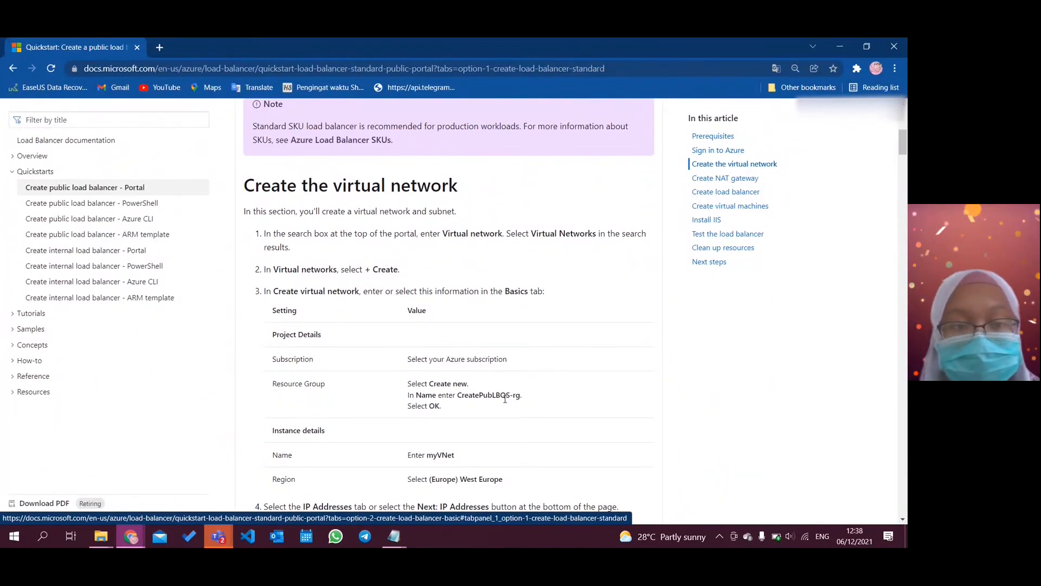
key("alt+Tab")
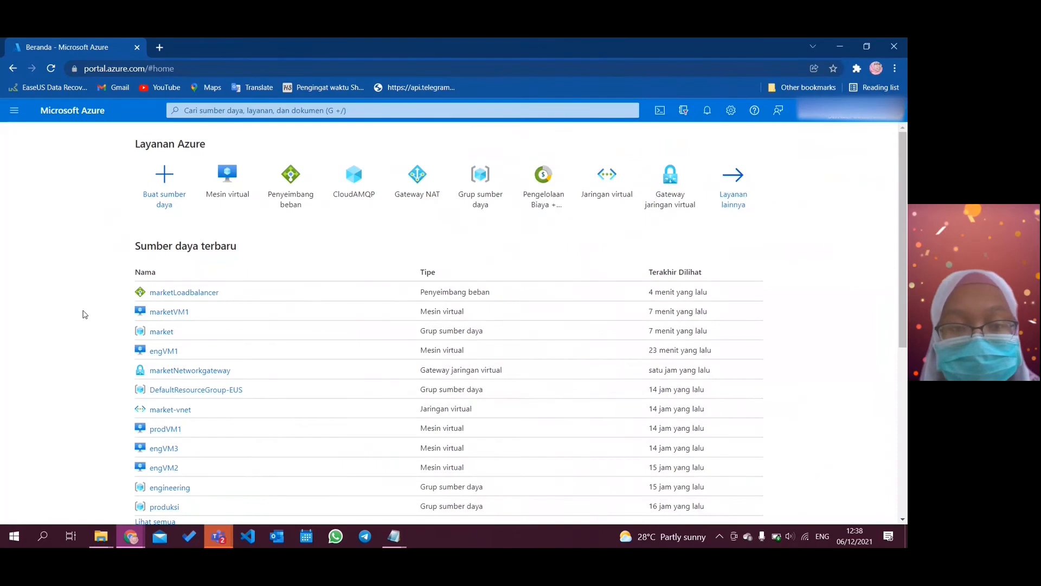
key("super+Left")
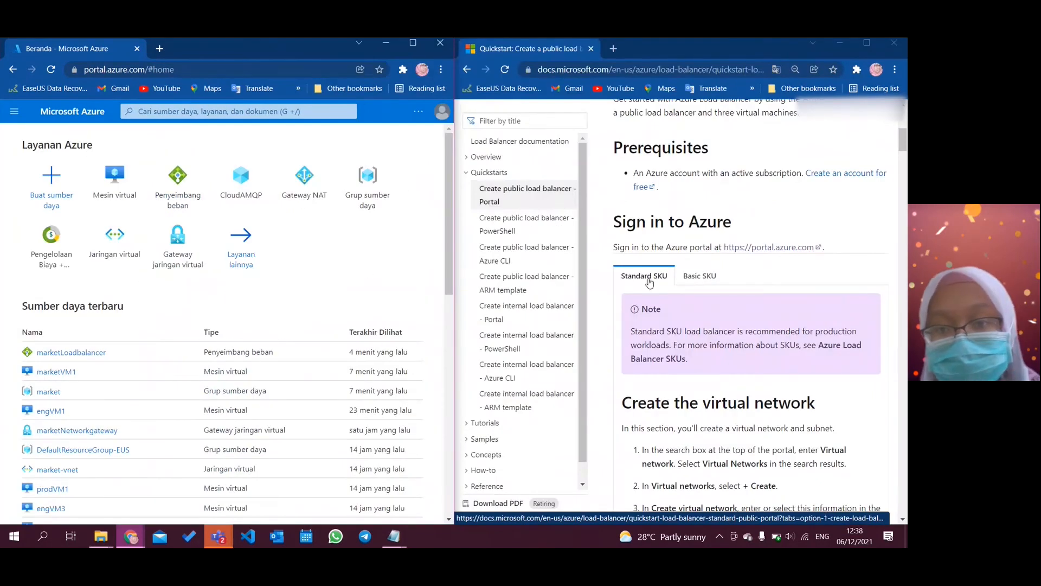
scroll(751, 327, "down", 10)
scroll(750, 327, "down", 6)
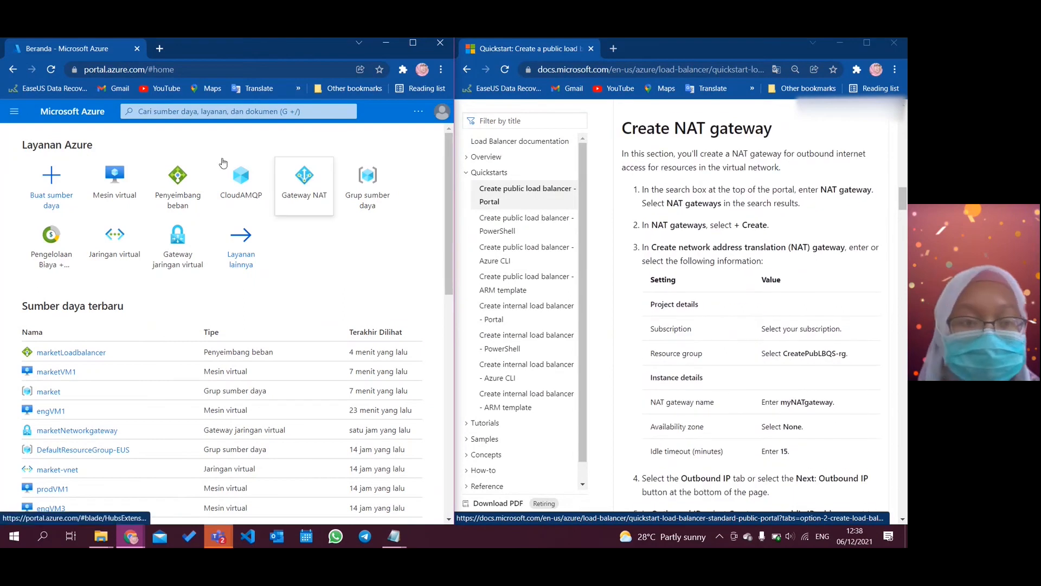
Start a new NAT gateway, widen its creation form, and assign it to the produksi resource group
left_click(308, 182)
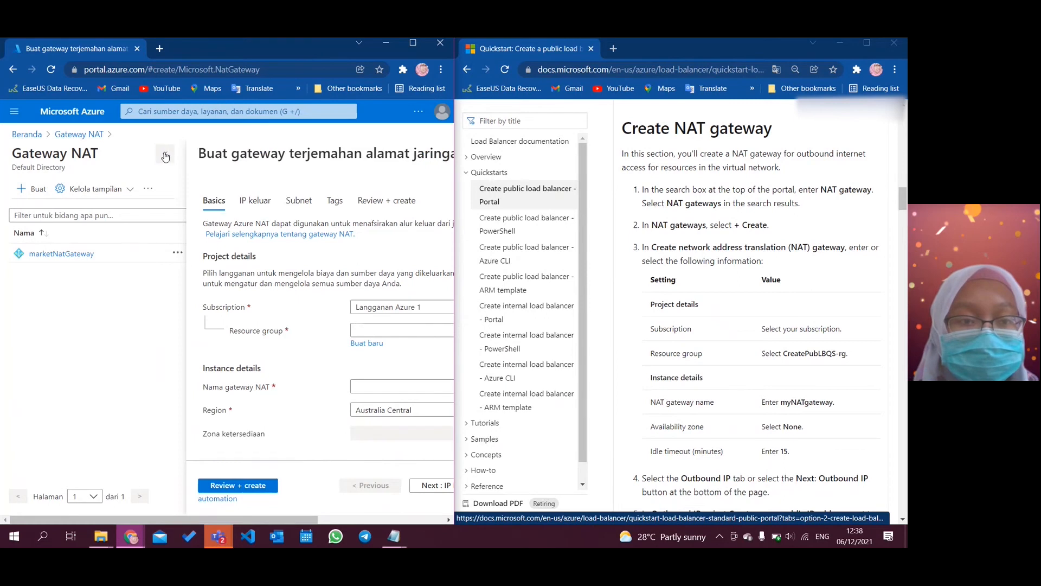
left_click(165, 157)
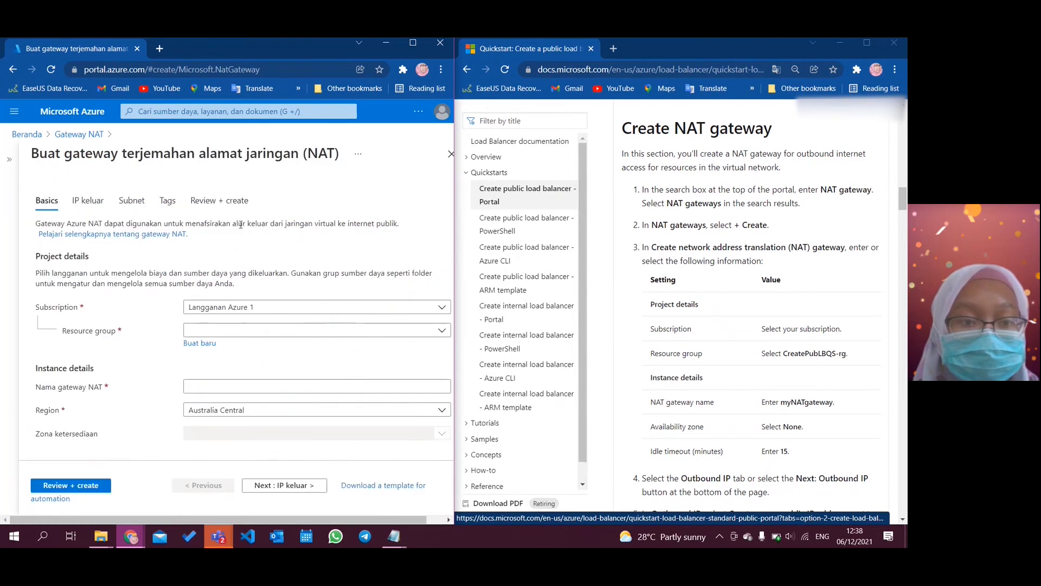
left_click(255, 330)
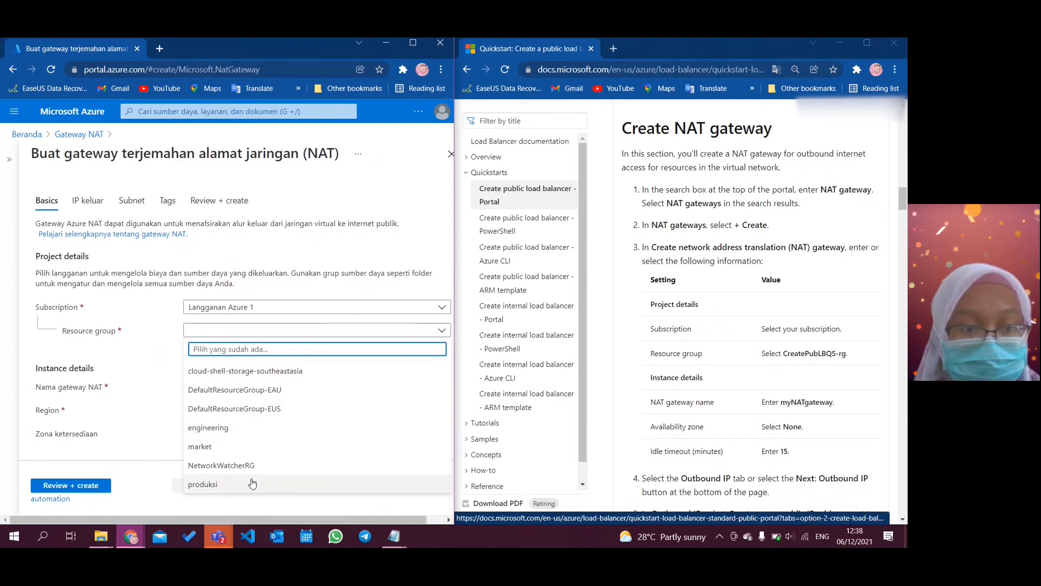
left_click(252, 483)
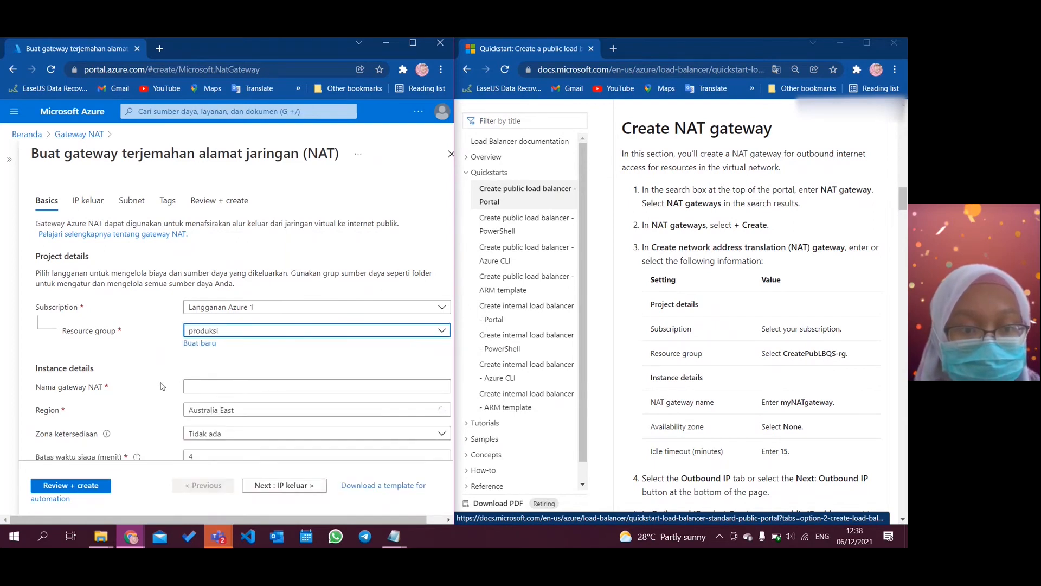
Name the NAT gateway prodNatGateway and set its idle timeout to 15 minutes
scroll(160, 386, "down", 1)
left_click(233, 345)
type("prod")
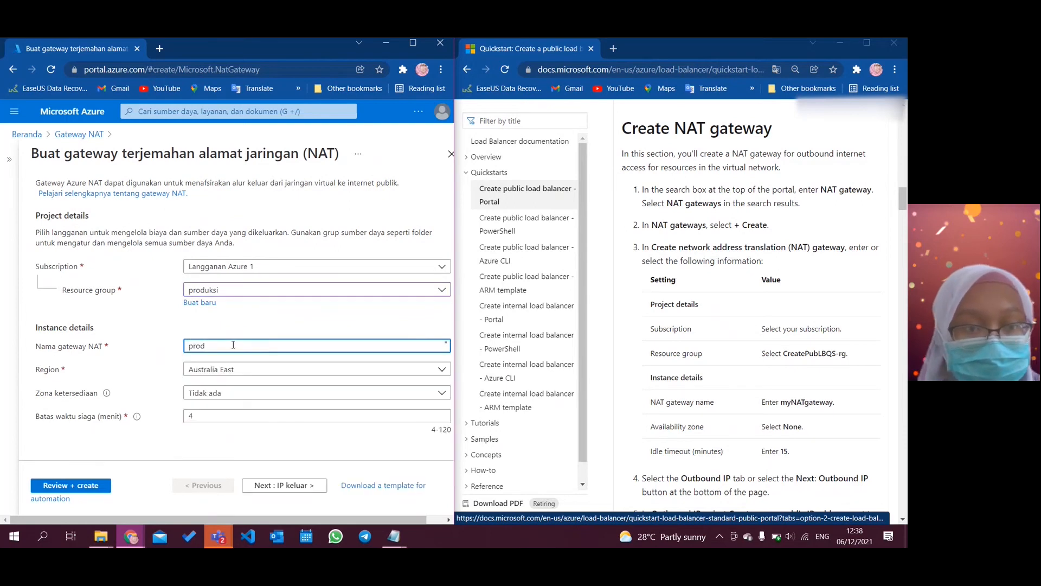
type("Nat")
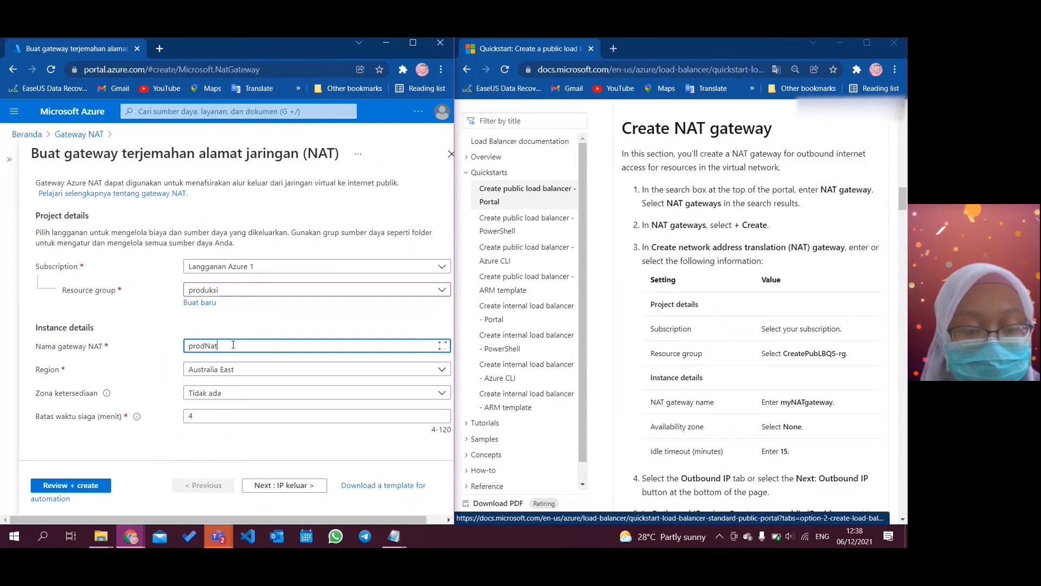
type("Gateway")
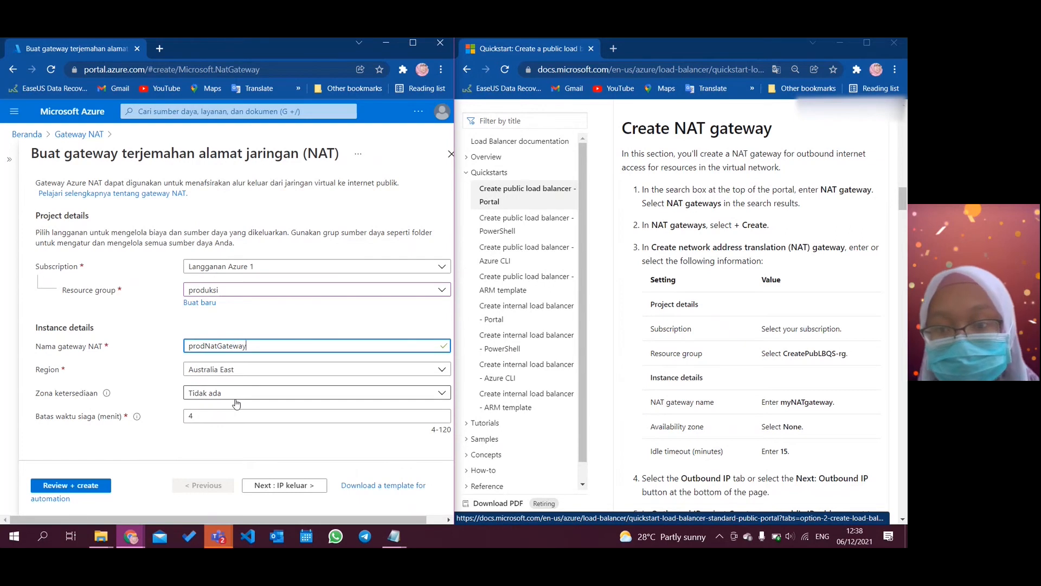
scroll(778, 343, "down", 3)
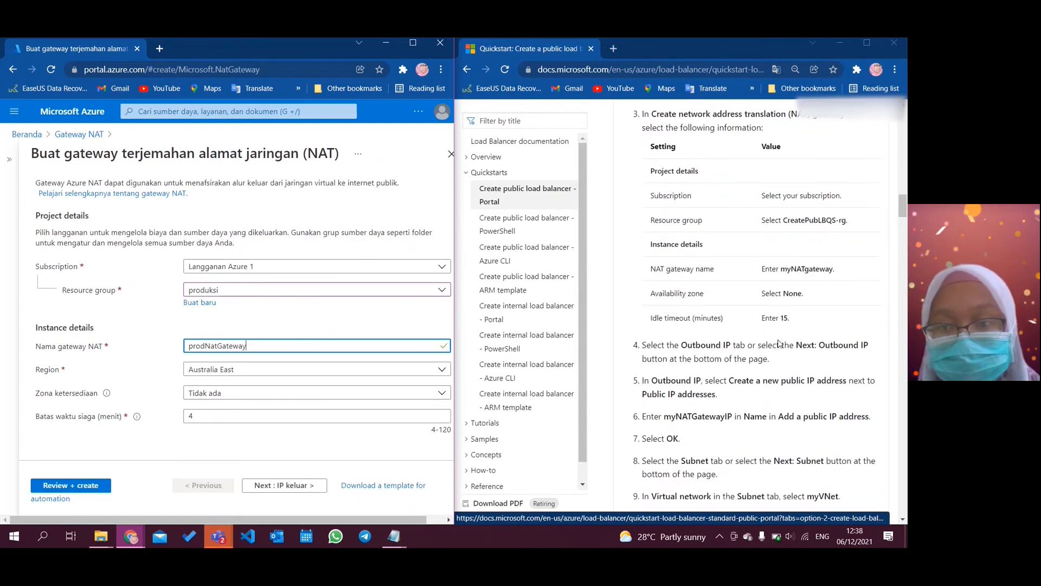
left_click(227, 416)
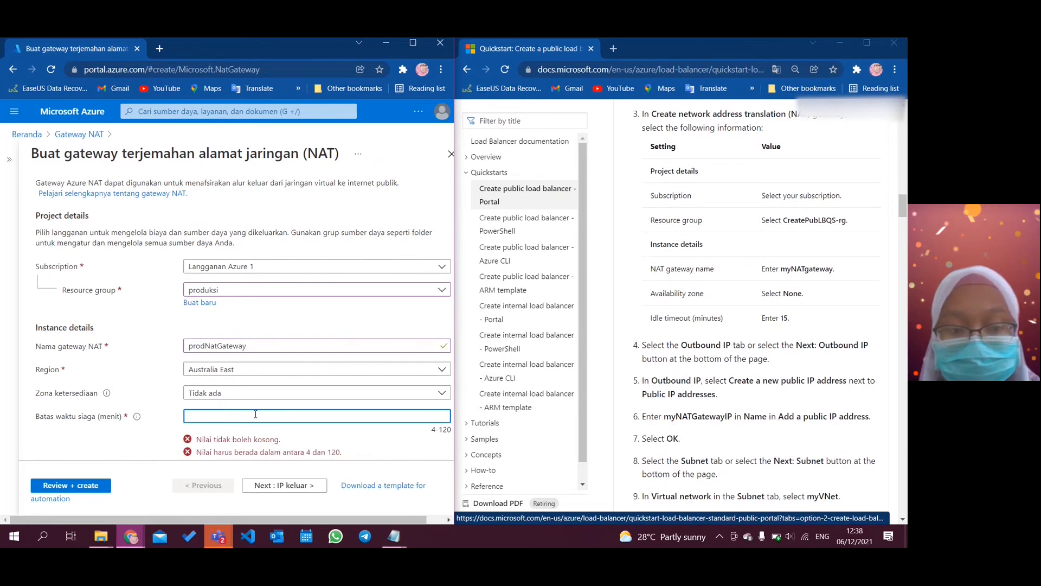
type("15")
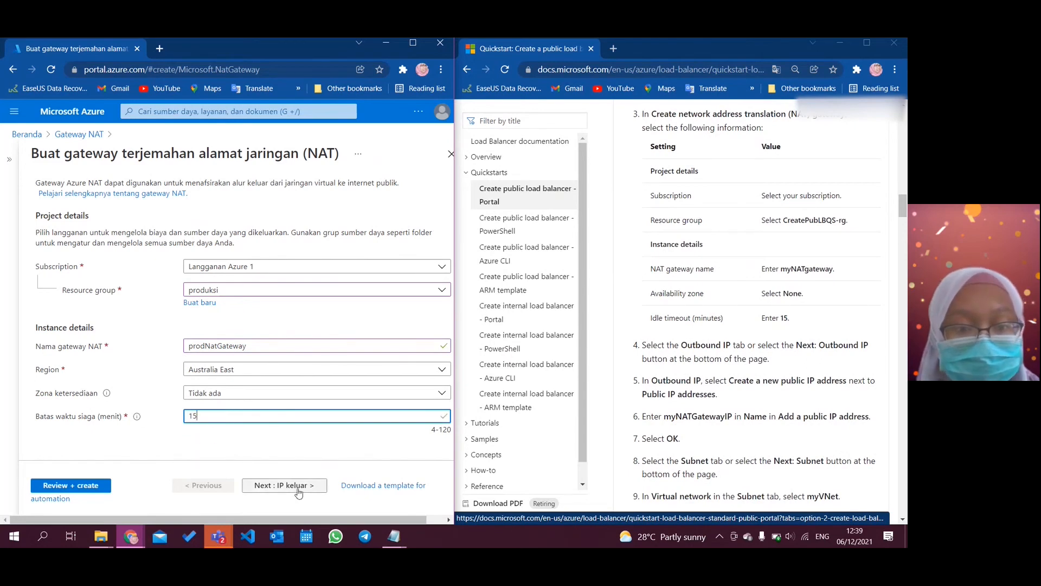
Add a new outbound public IP address named prodNatGatewayIP to the gateway, without any public IP prefix
left_click(297, 488)
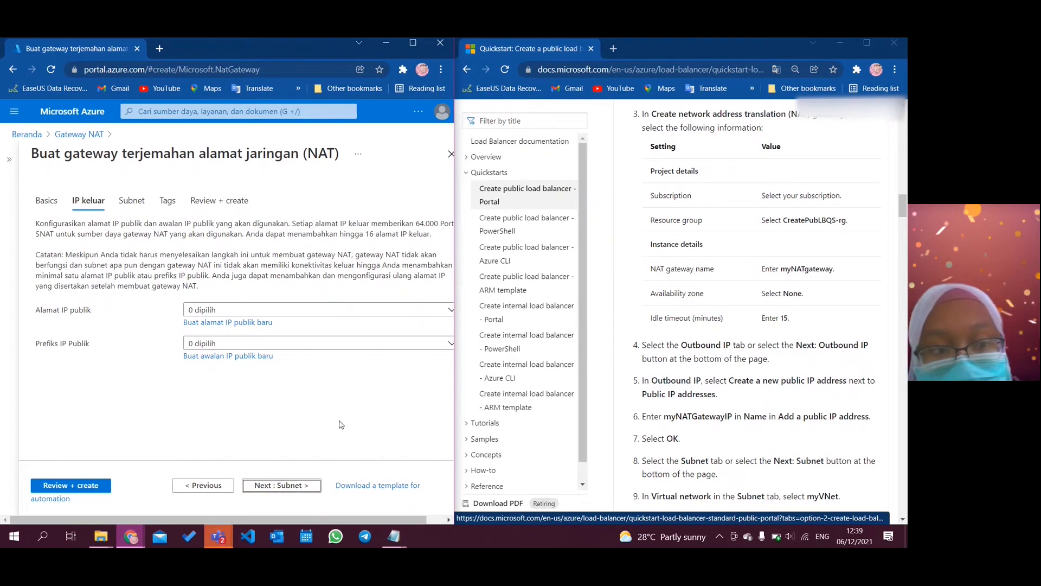
scroll(755, 346, "down", 1)
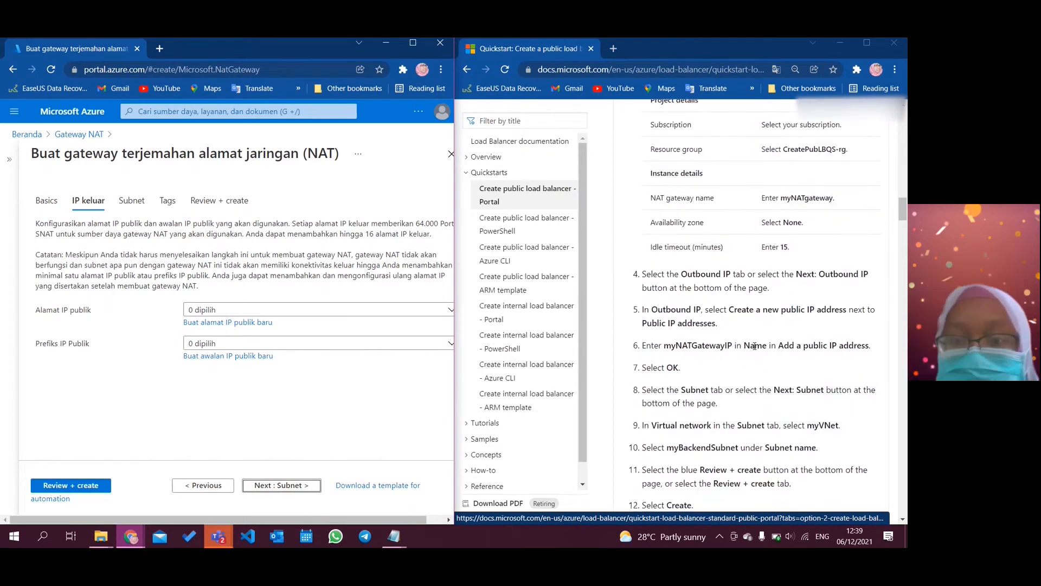
scroll(754, 346, "down", 1)
scroll(755, 346, "down", 1)
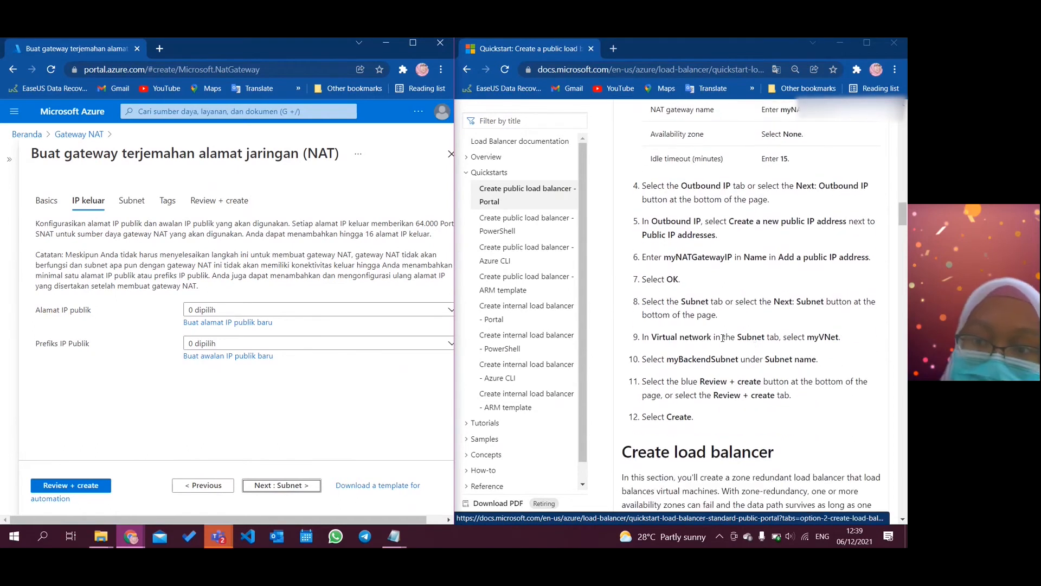
left_click(223, 323)
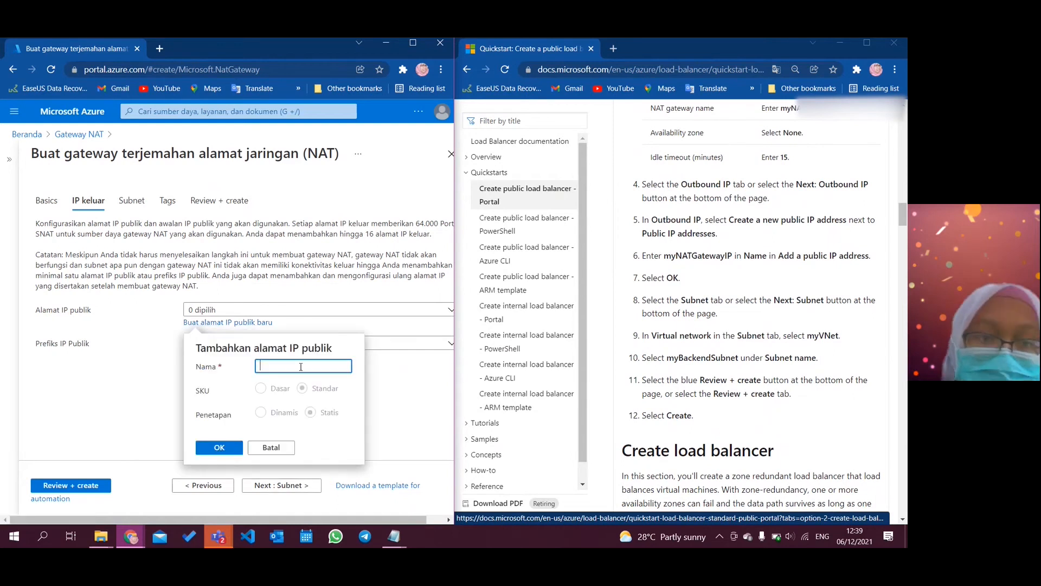
type("prodN")
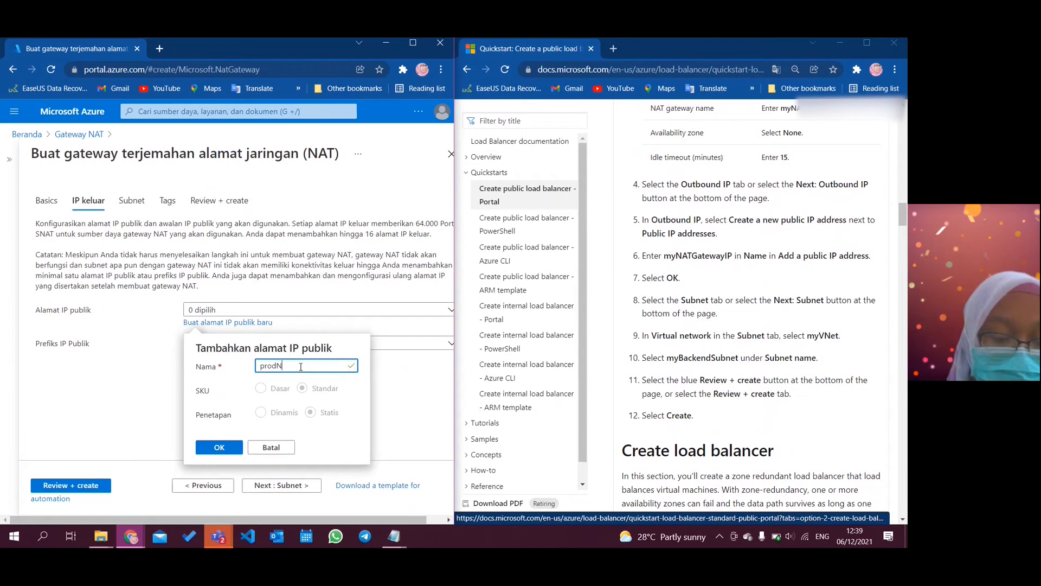
type("atGatewayIP")
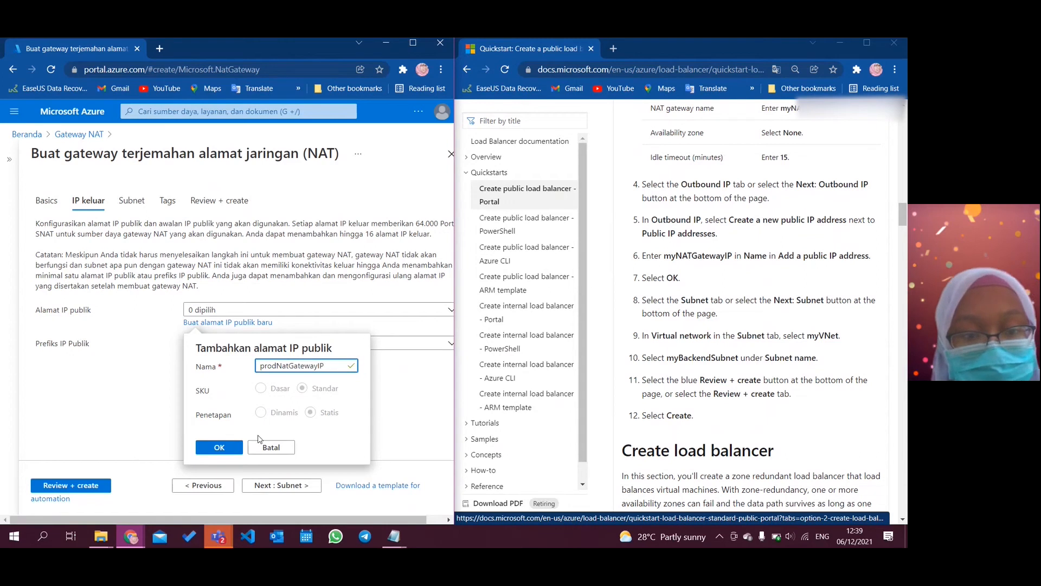
left_click(228, 449)
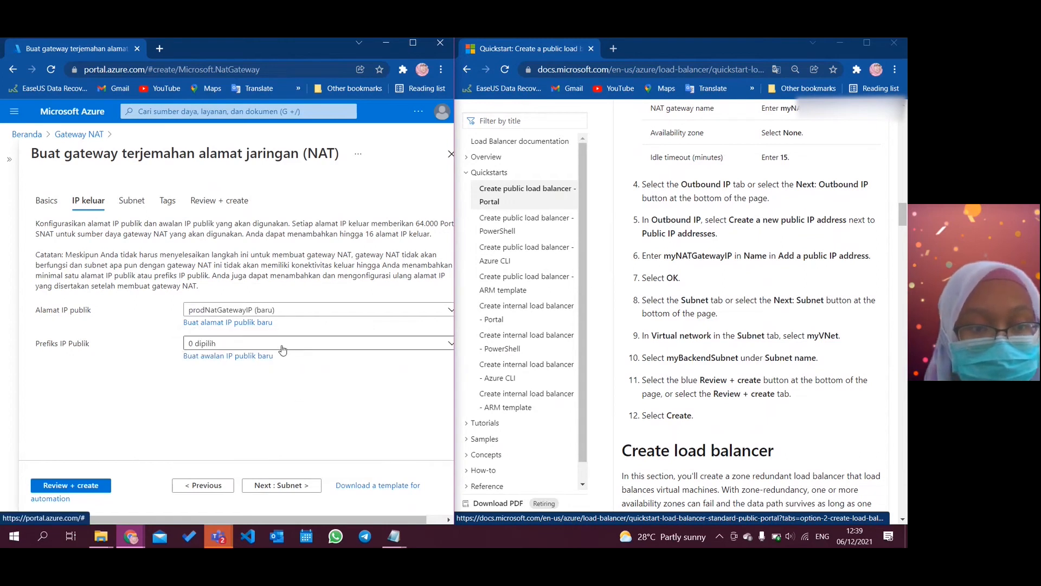
left_click(282, 347)
left_click(153, 395)
Associate the gateway with the virtual network prodVnet and its default subnet
left_click(277, 485)
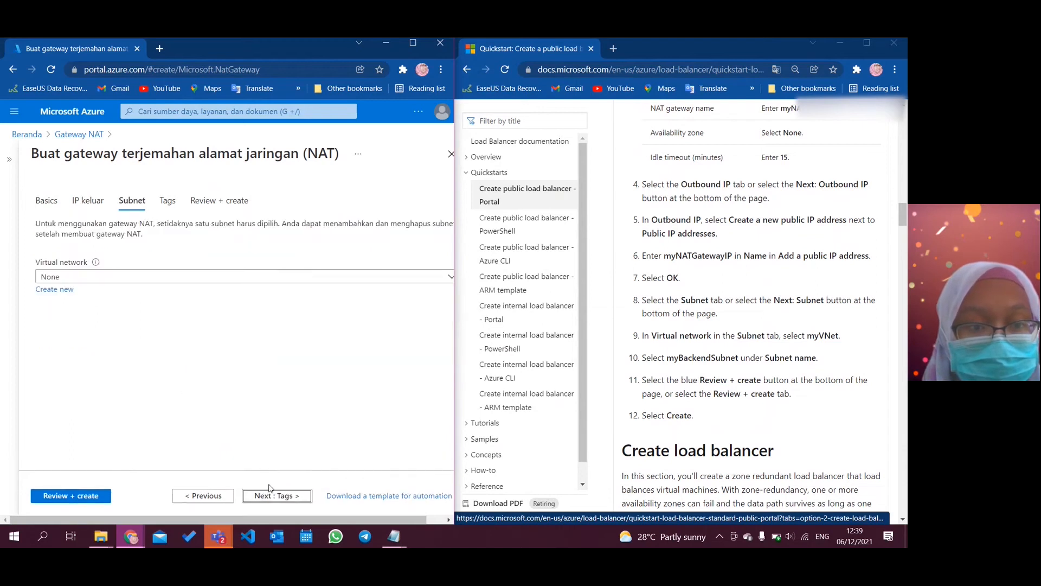
left_click(244, 277)
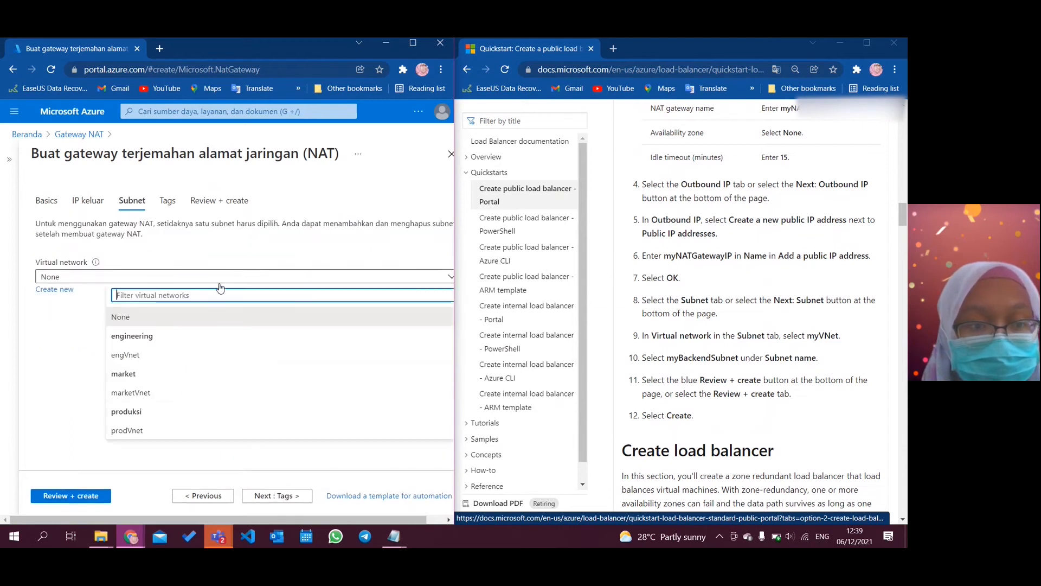
left_click(173, 429)
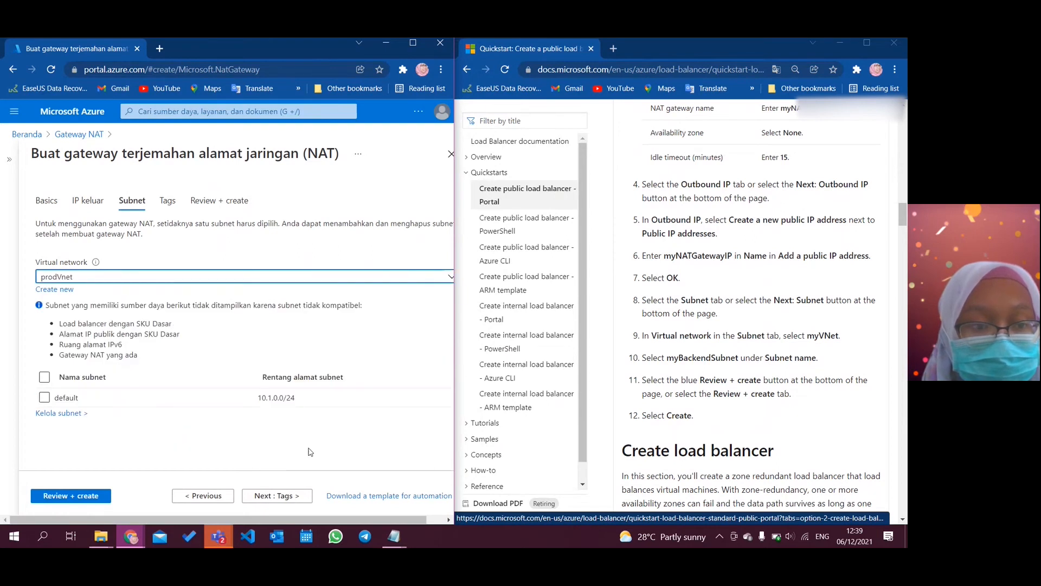
left_click(44, 398)
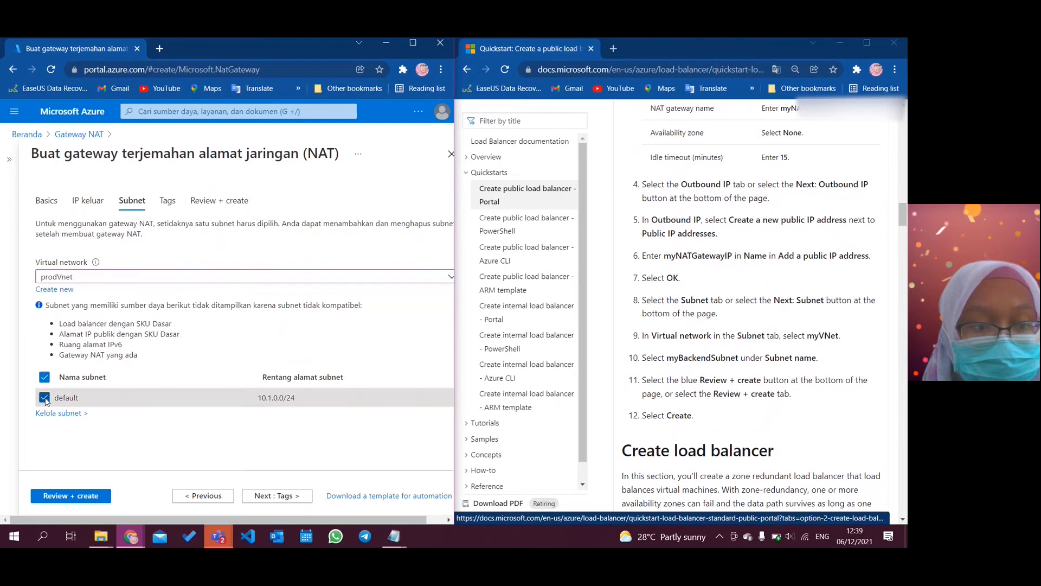
Skip the tags, validate the gateway's configuration for review, and bring the quickstart to its load balancer basics settings
left_click(297, 498)
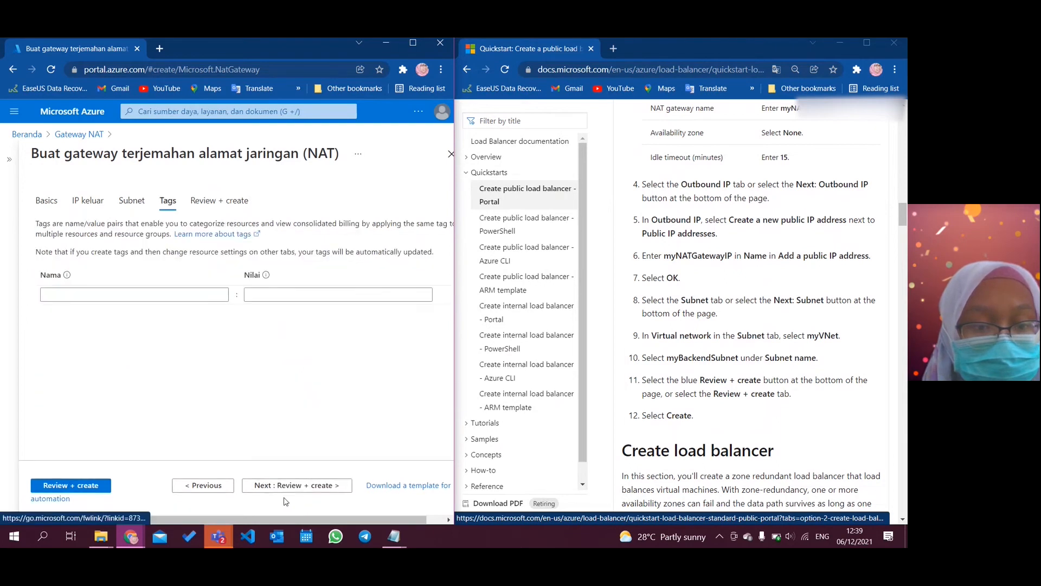
left_click(78, 485)
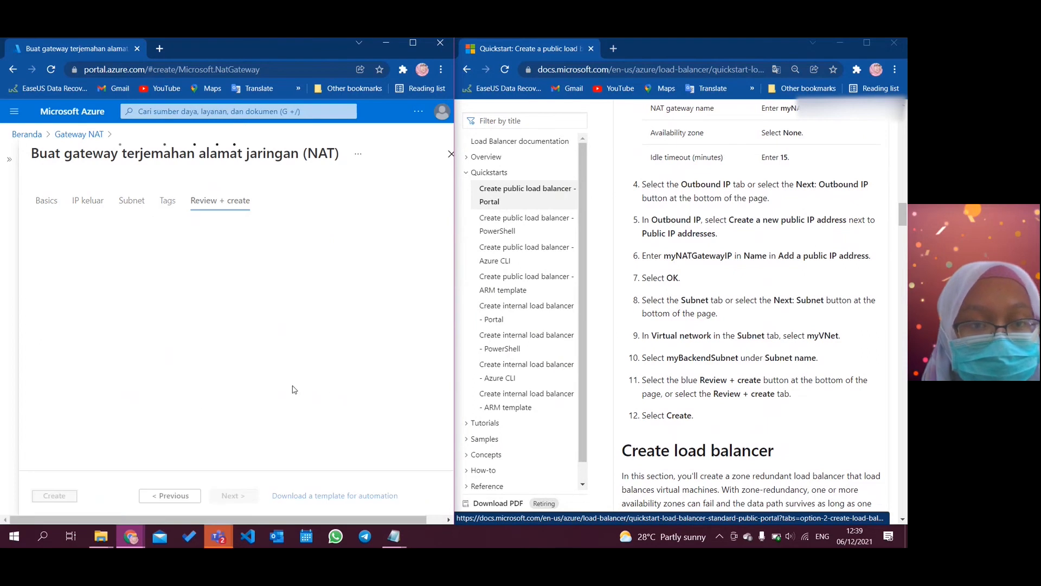
scroll(718, 353, "down", 1)
scroll(718, 353, "down", 7)
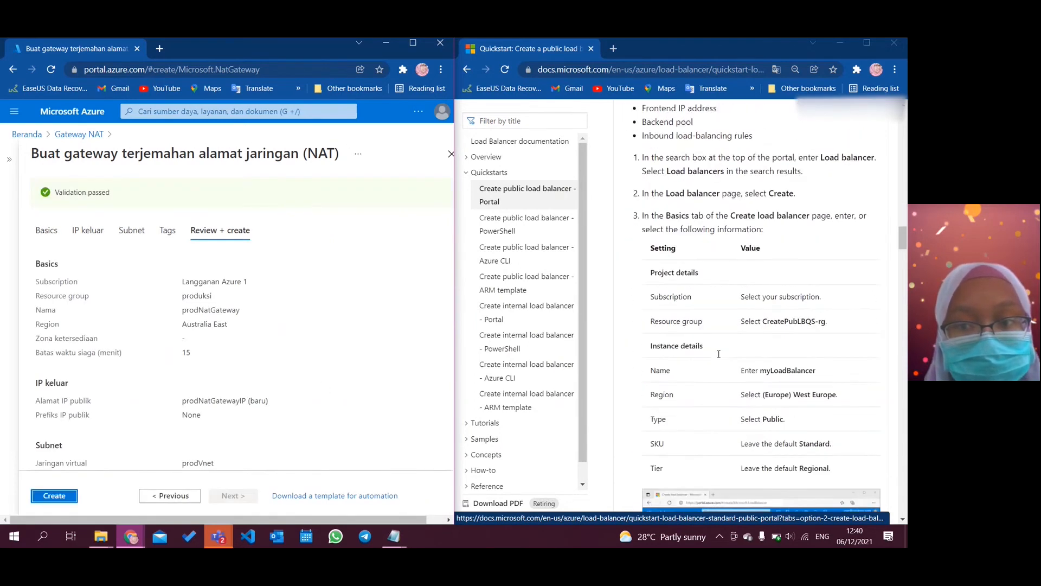
Deploy the validated prodNatGateway NAT gateway in resource group produksi, and return to the portal home page
scroll(718, 353, "down", 2)
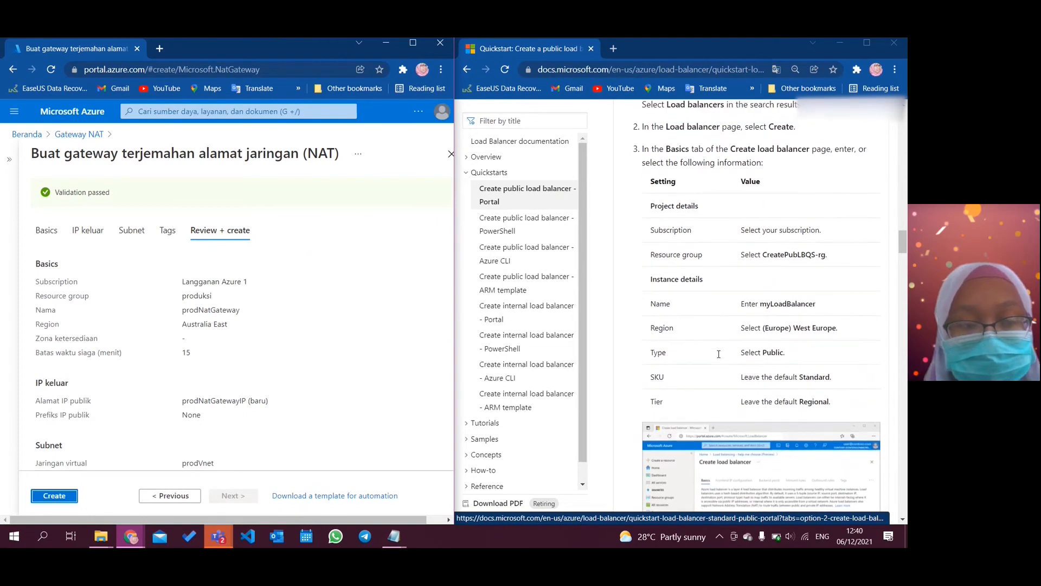
left_click(54, 496)
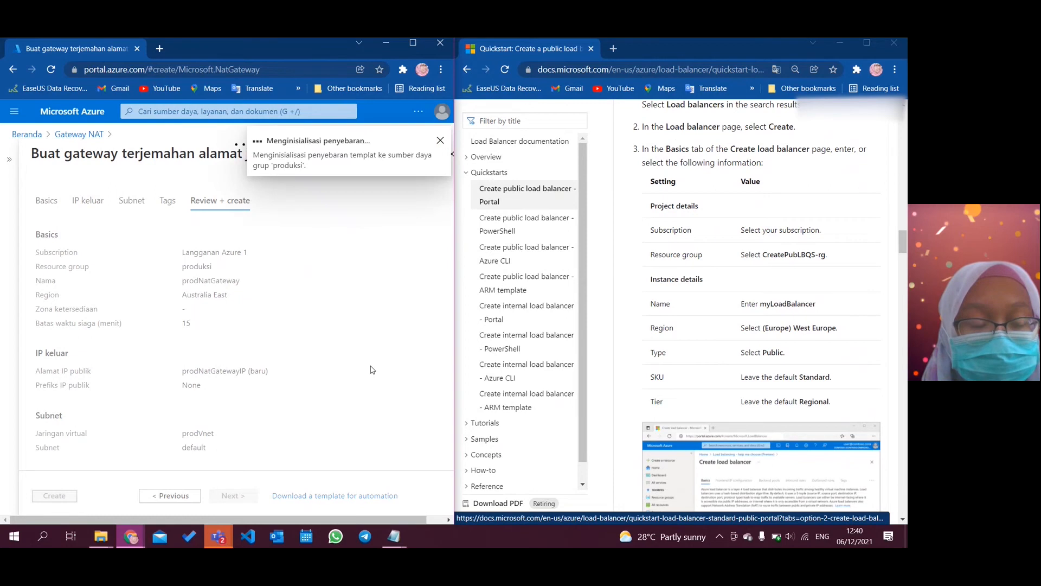
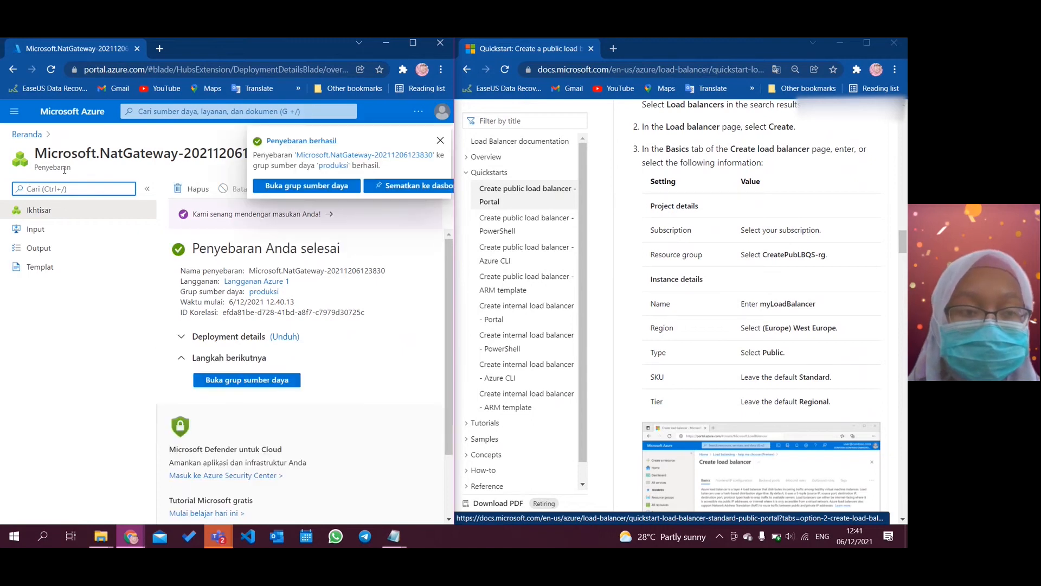
left_click(35, 138)
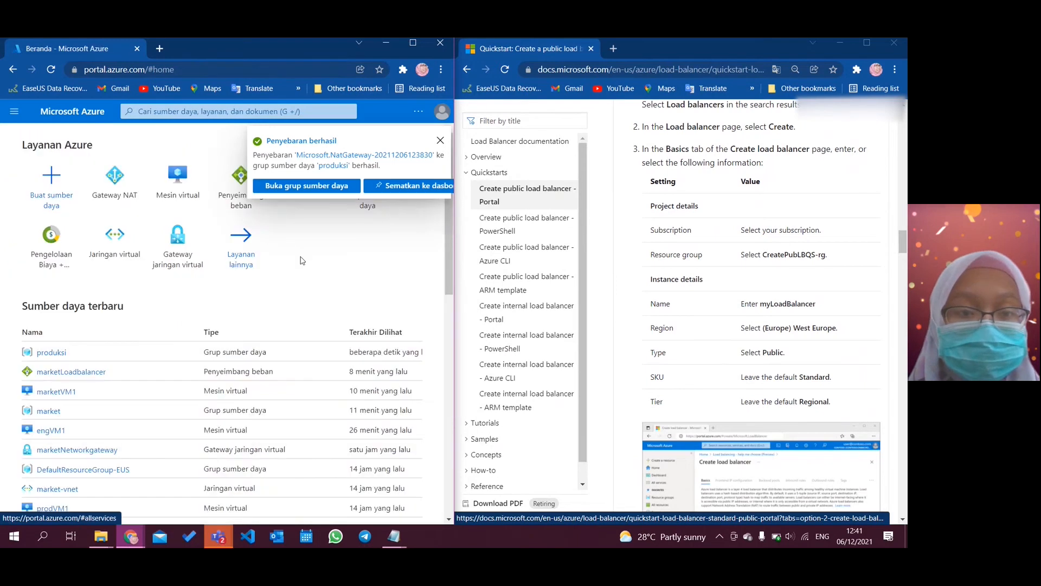
left_click(440, 142)
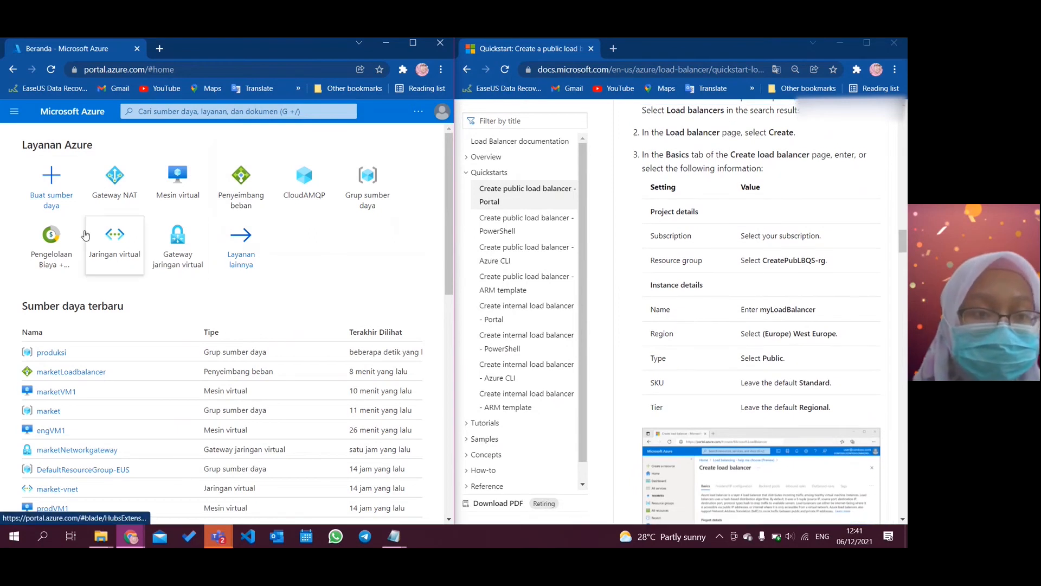
Start creating a new load balancer and assign it to the produksi resource group
left_click(242, 183)
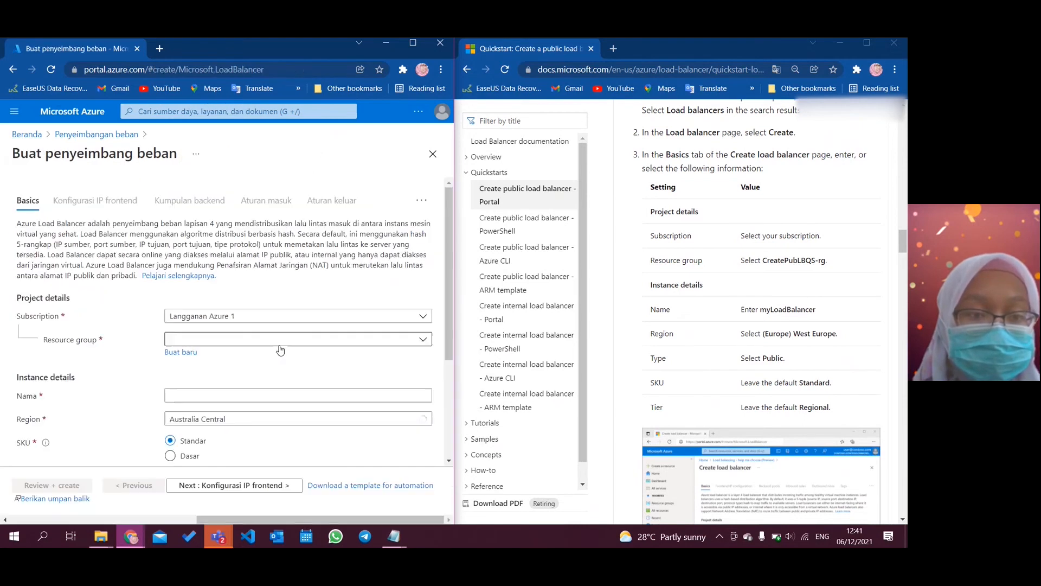
left_click(239, 340)
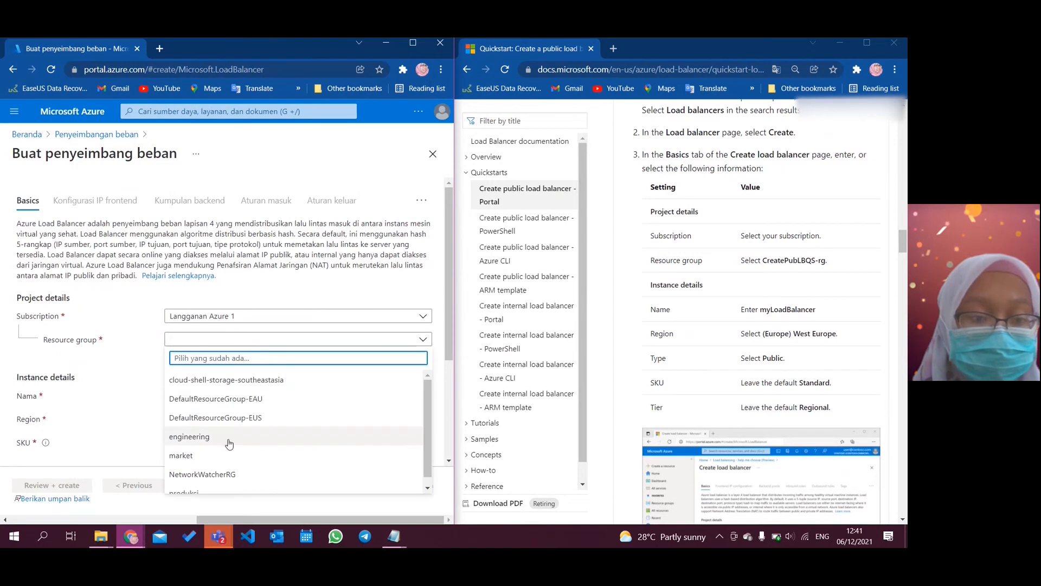
scroll(232, 452, "down", 1)
left_click(212, 484)
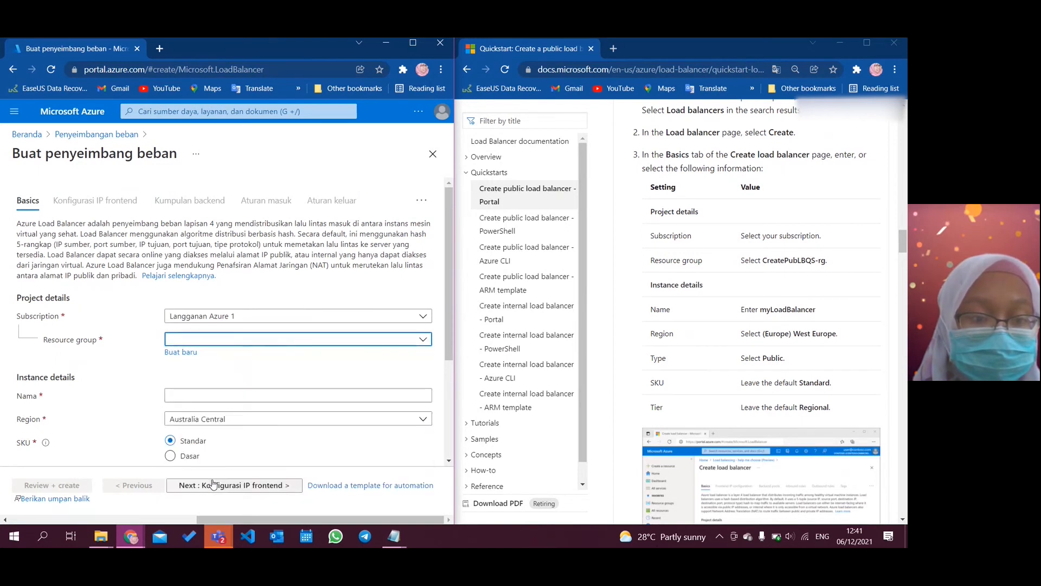
Name the load balancer prodLoadBalancer and proceed to the frontend IP configuration
scroll(141, 402, "down", 2)
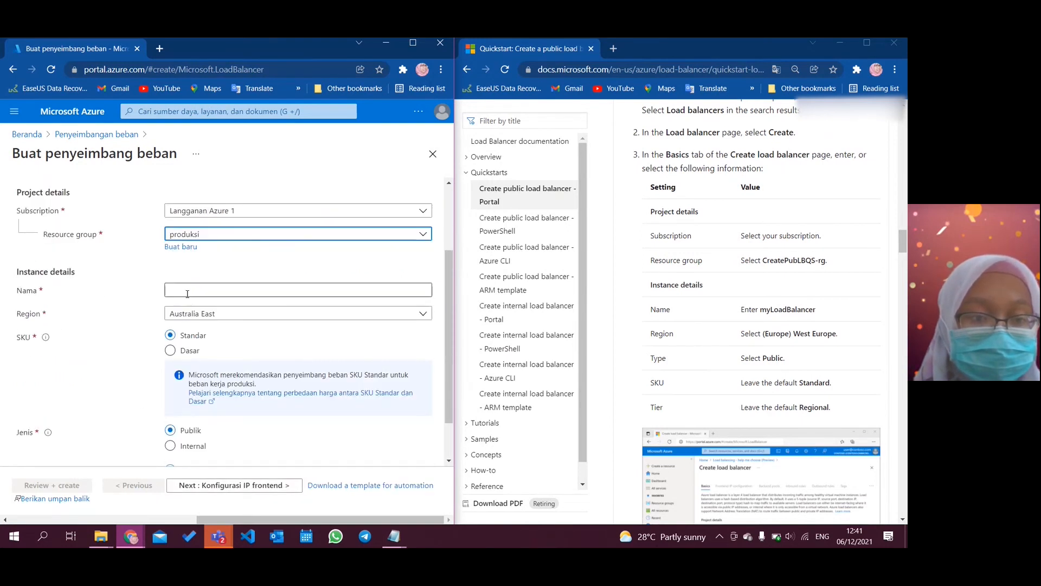
left_click(187, 290)
type("prodLoad")
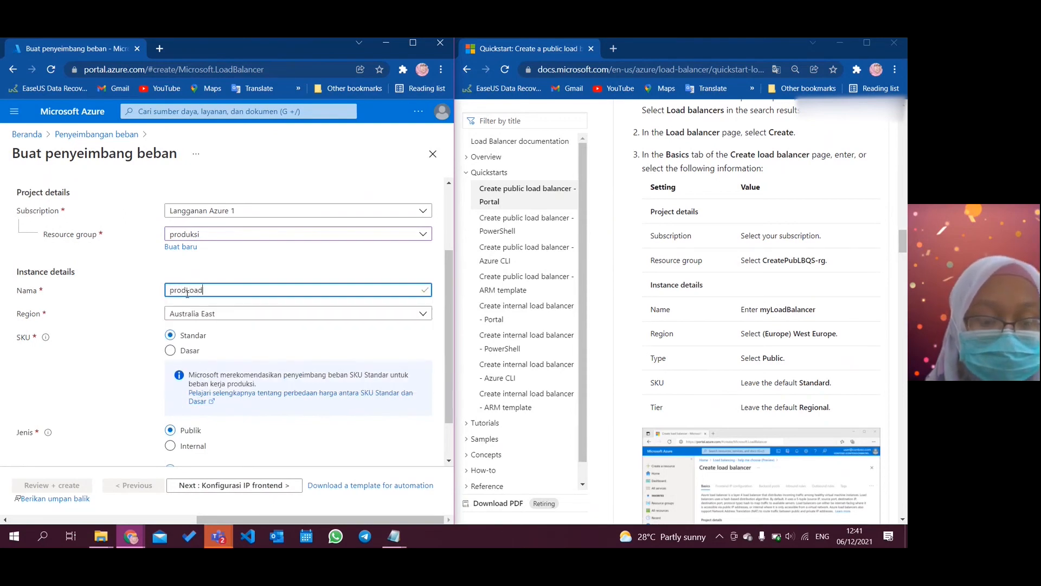
type("Balancer")
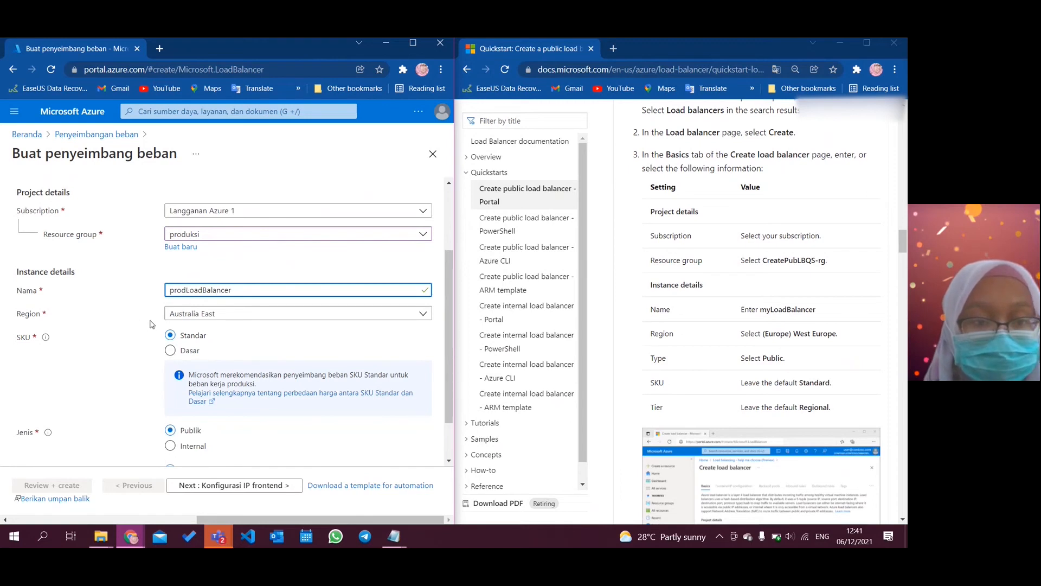
scroll(134, 370, "down", 1)
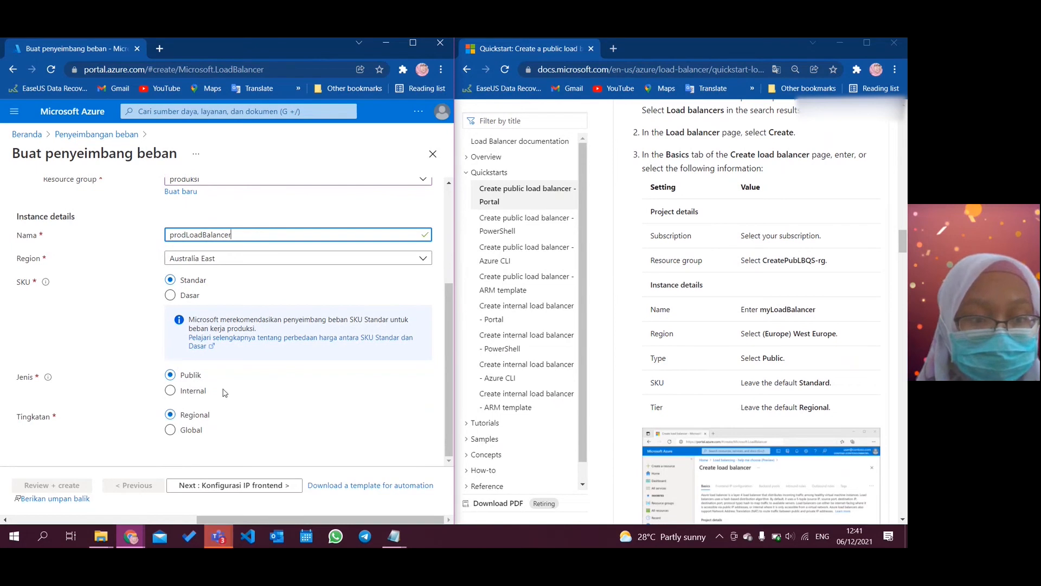
left_click(230, 485)
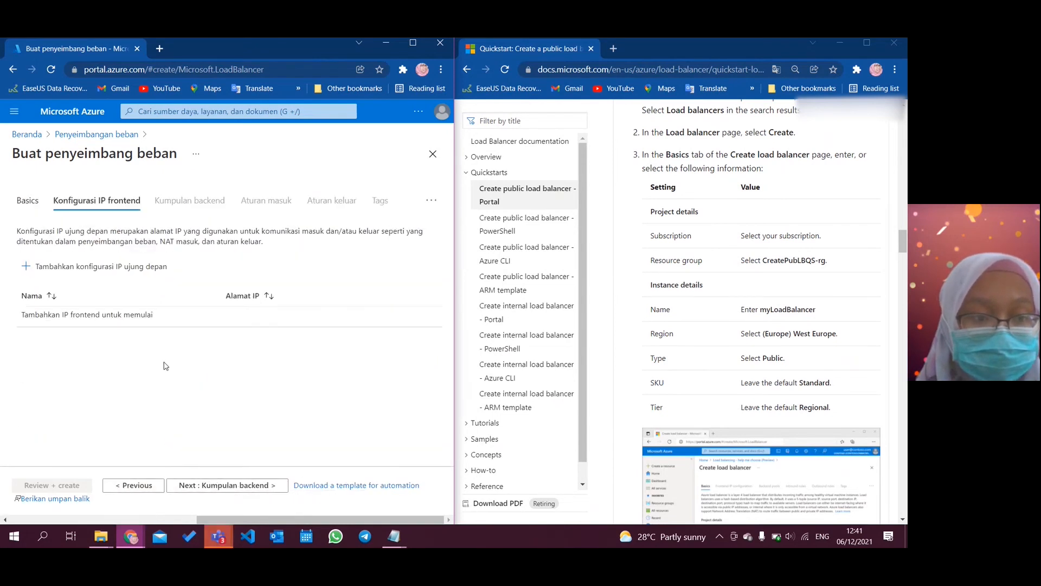
Start a new frontend IP configuration and name it prodIPFrontend
left_click(103, 268)
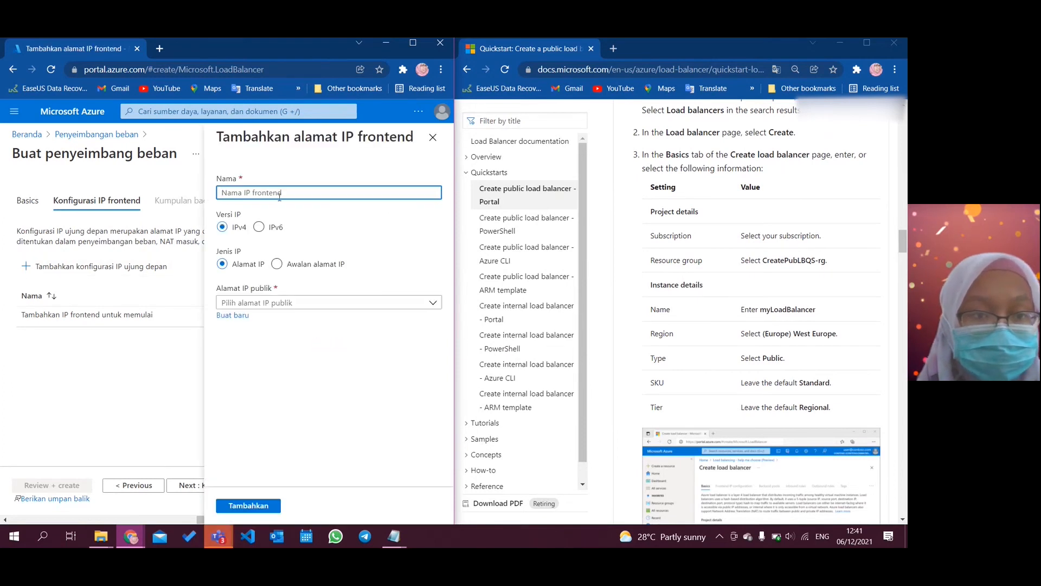
type("prod")
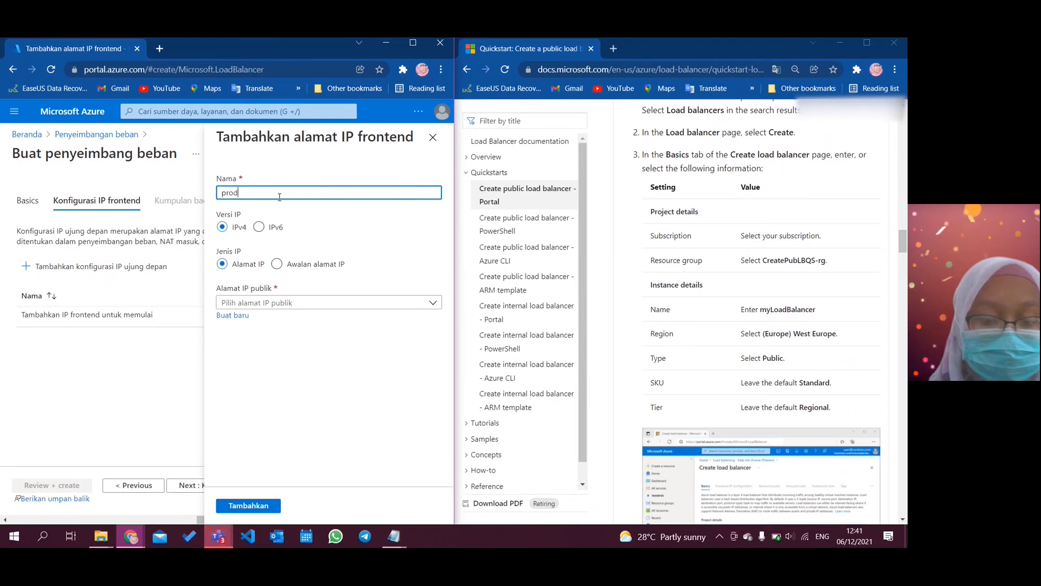
type("IPFrontend")
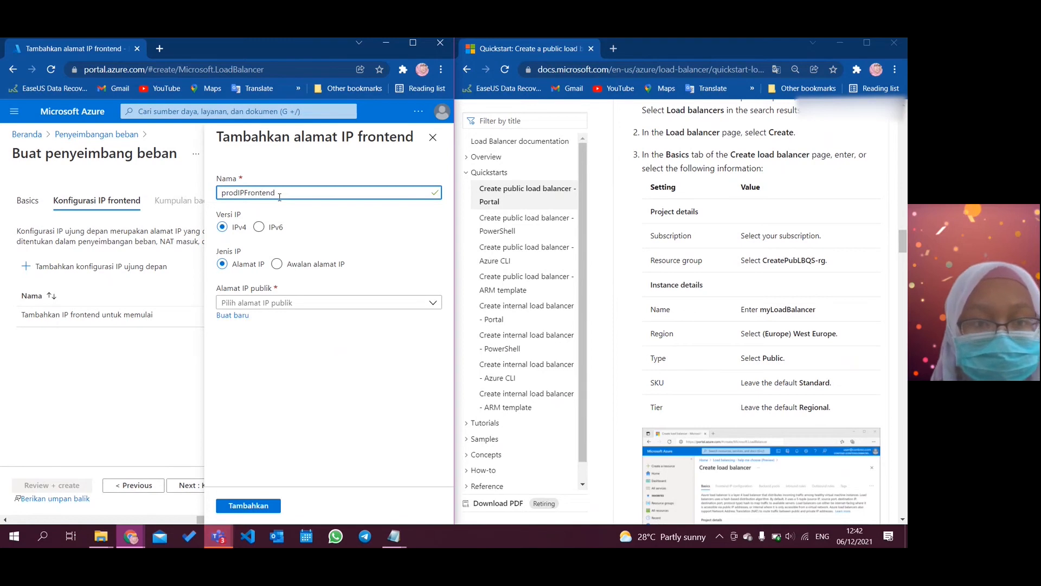
Start a new public IP address for the frontend and name it ProdIPPublic
left_click(285, 304)
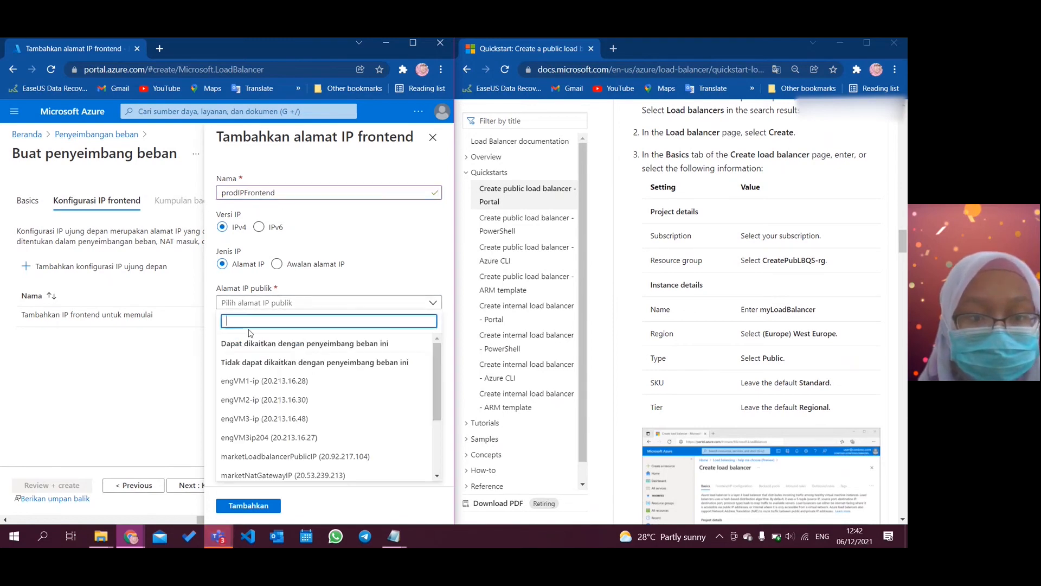
left_click(207, 319)
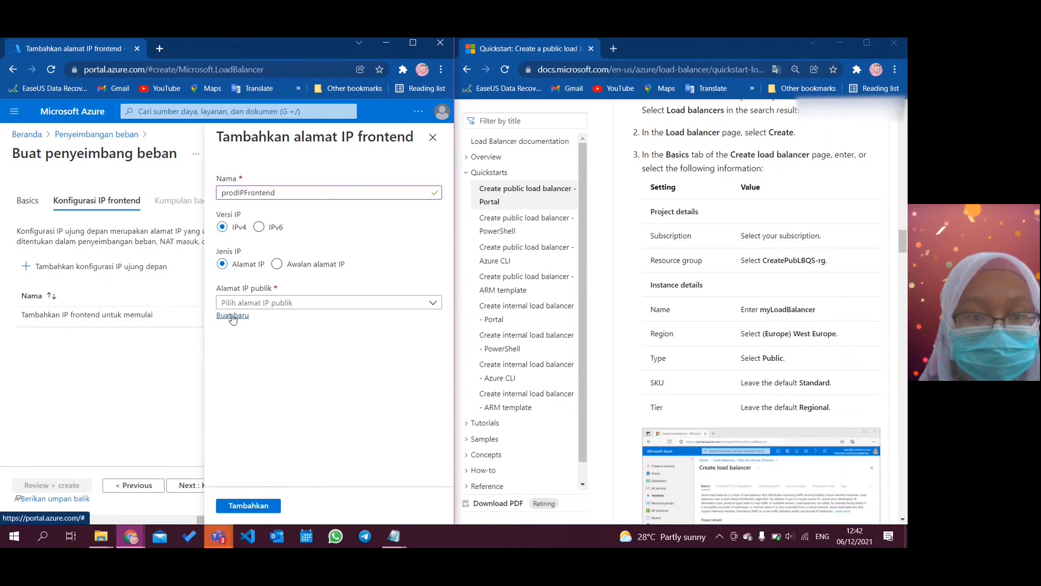
left_click(232, 315)
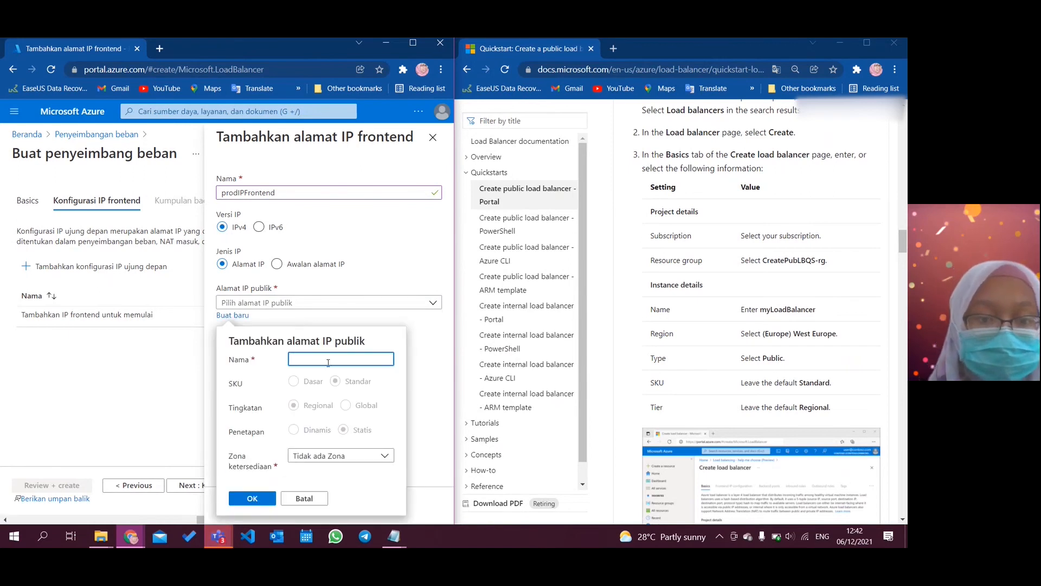
type("Prod")
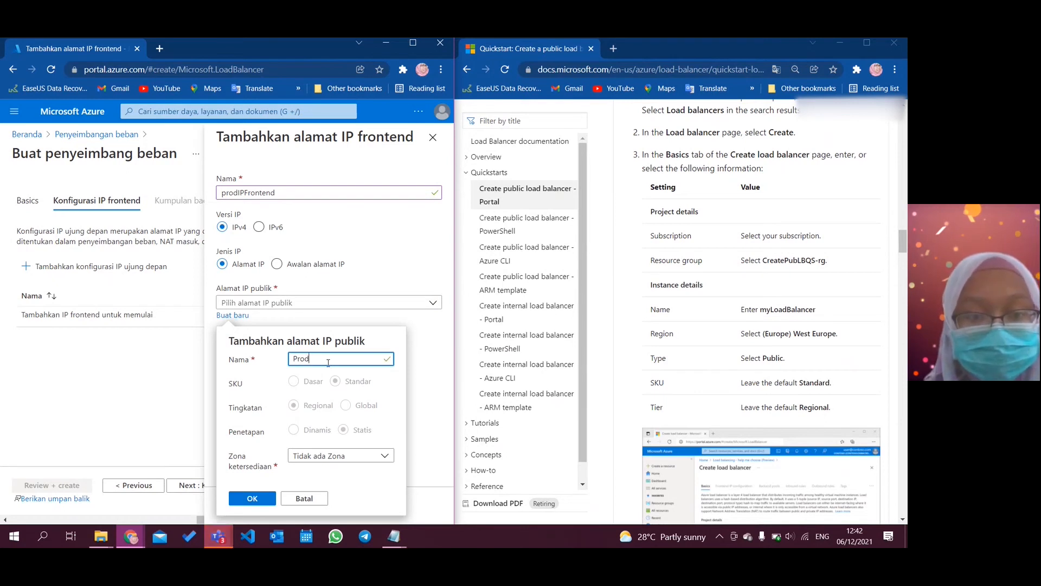
type("IPPublic")
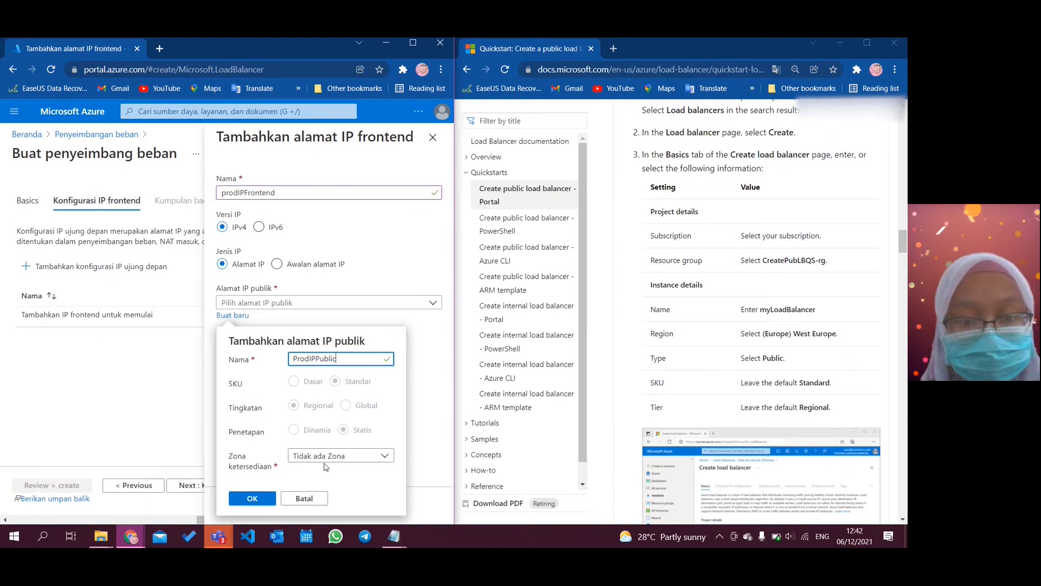
Check the availability zone options against the quickstart guide's instructions for the public IP address and the remaining load balancer settings
left_click(346, 459)
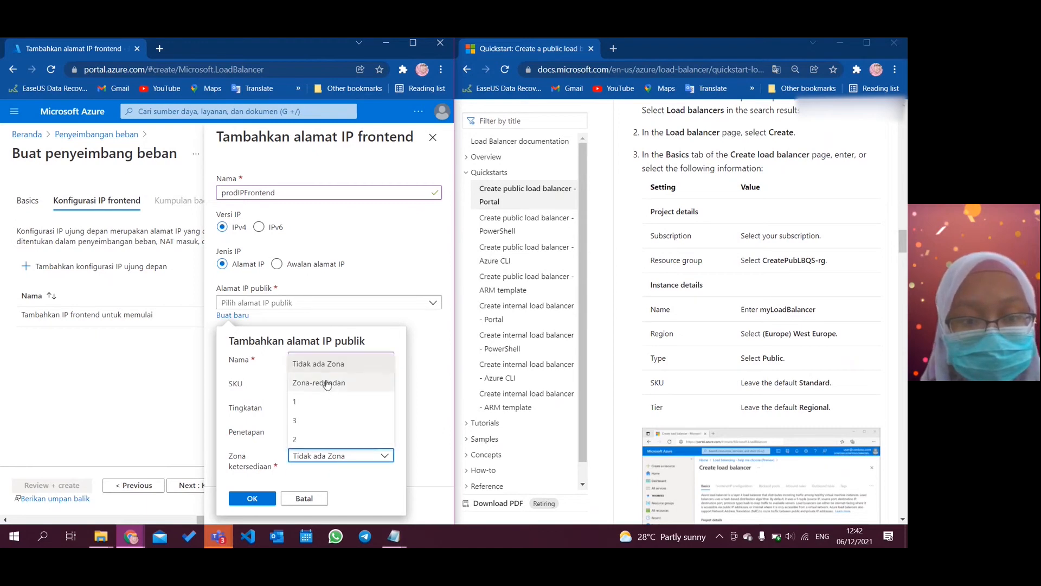
left_click(272, 400)
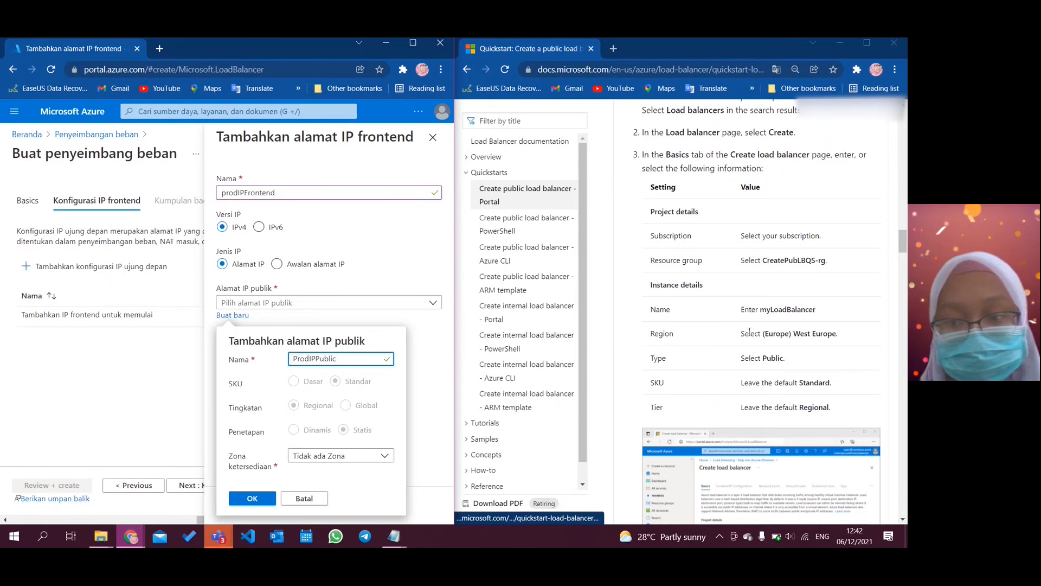
scroll(749, 331, "down", 10)
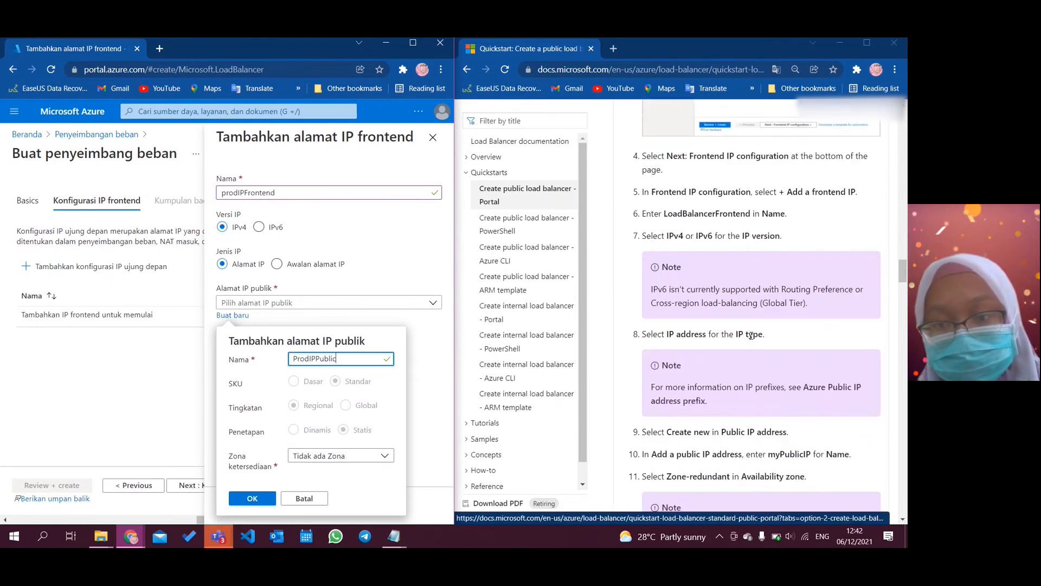
scroll(751, 335, "down", 10)
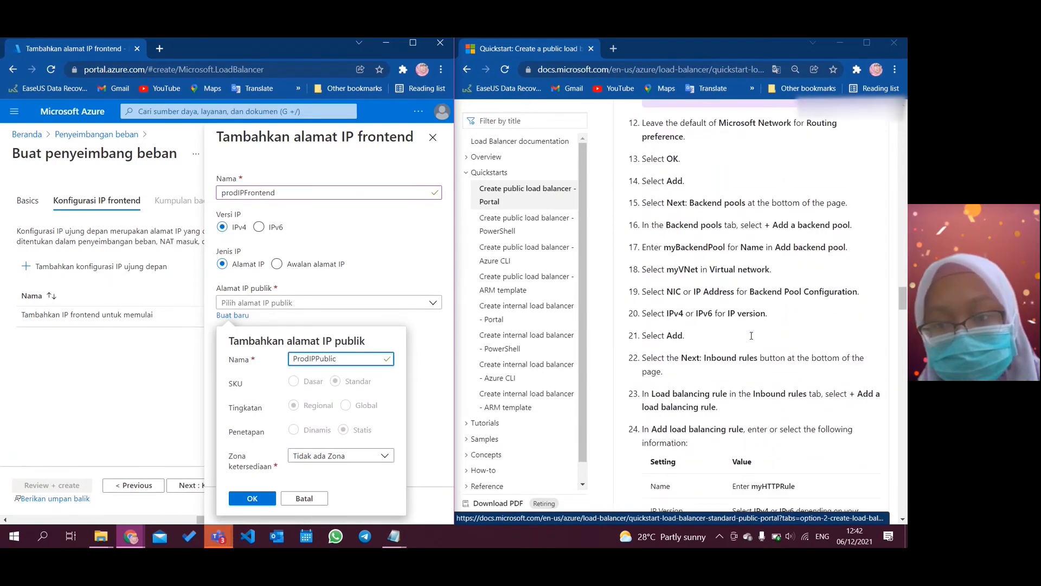
scroll(751, 335, "down", 2)
scroll(751, 335, "down", 6)
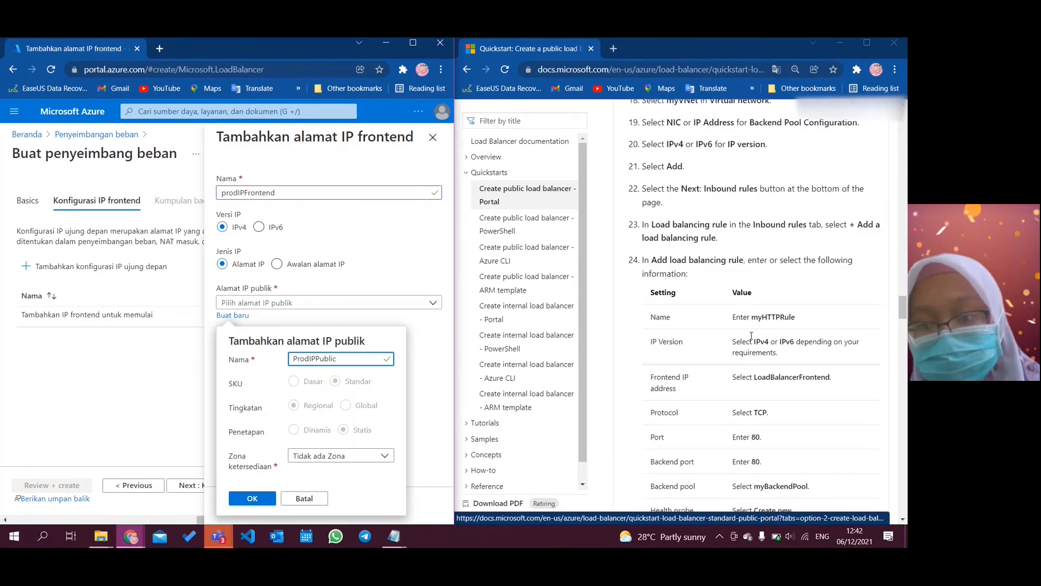
scroll(751, 335, "down", 2)
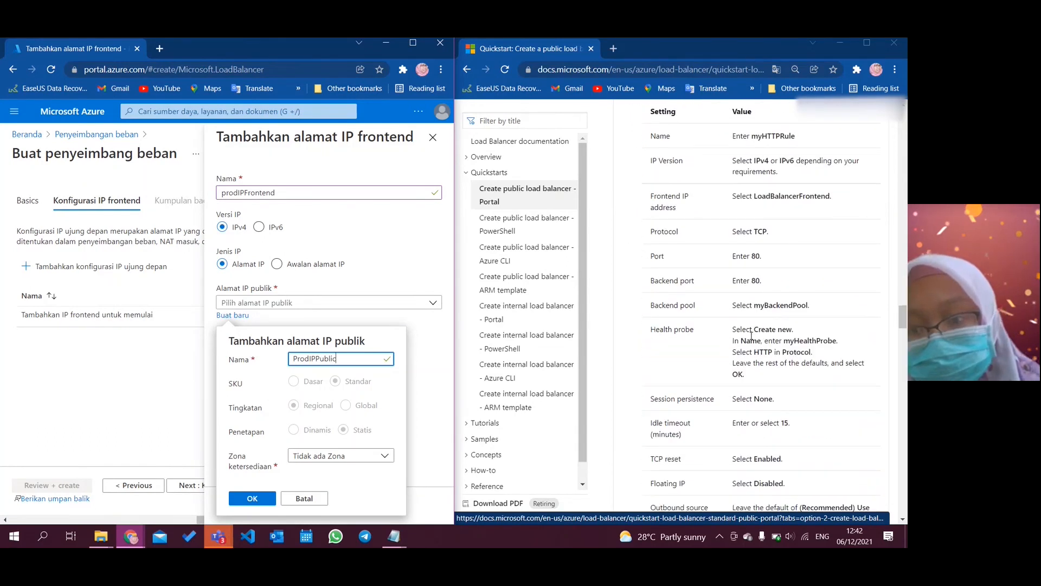
scroll(751, 335, "up", 1)
scroll(751, 335, "up", 10)
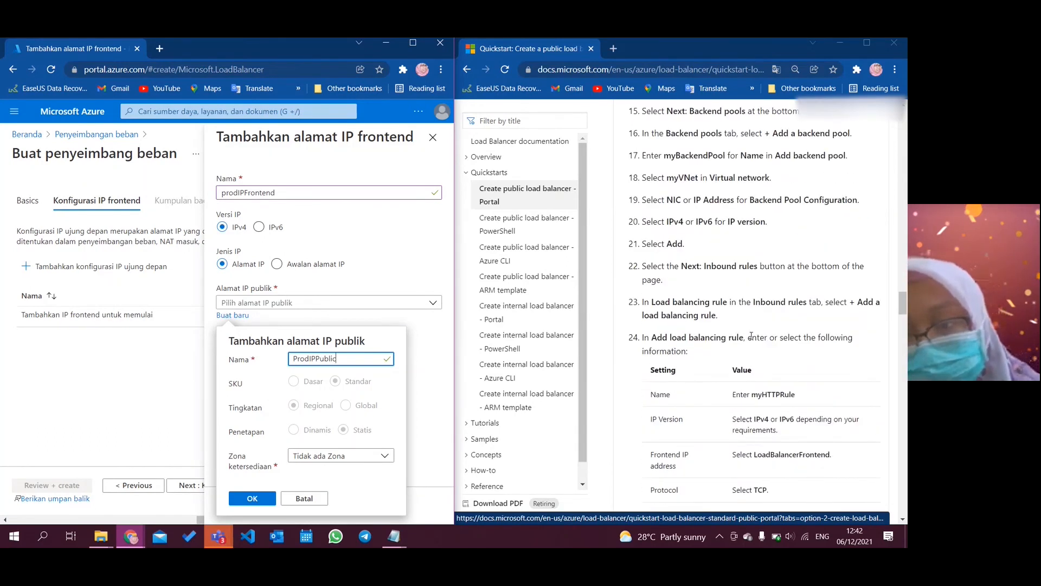
scroll(751, 335, "up", 12)
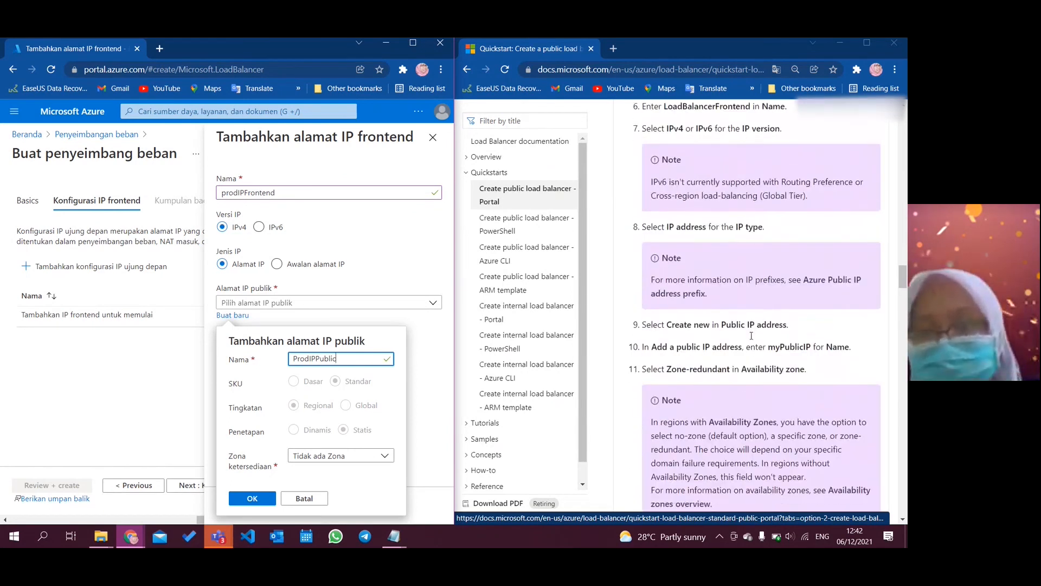
scroll(751, 335, "up", 4)
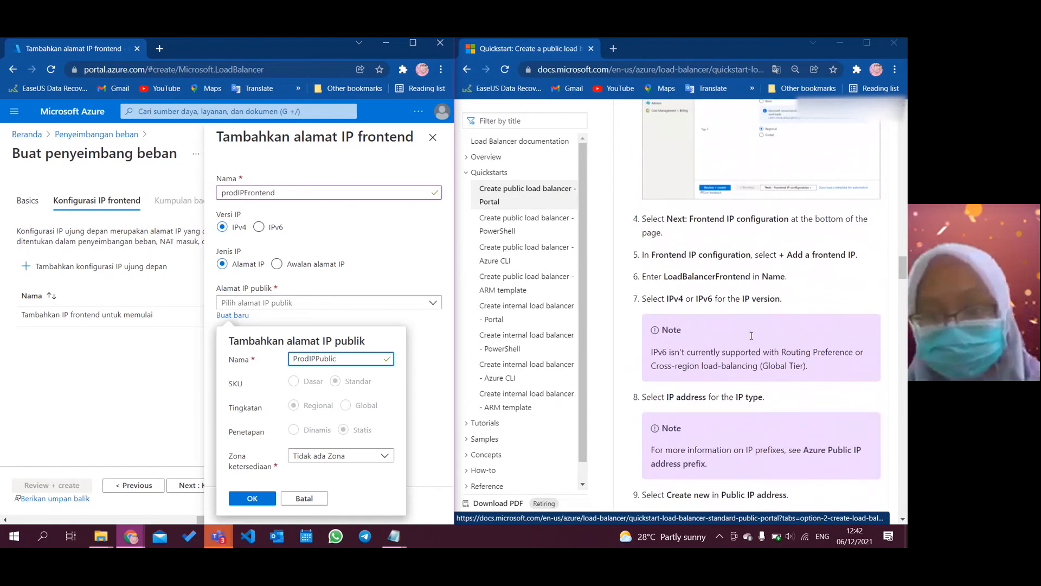
scroll(751, 335, "down", 6)
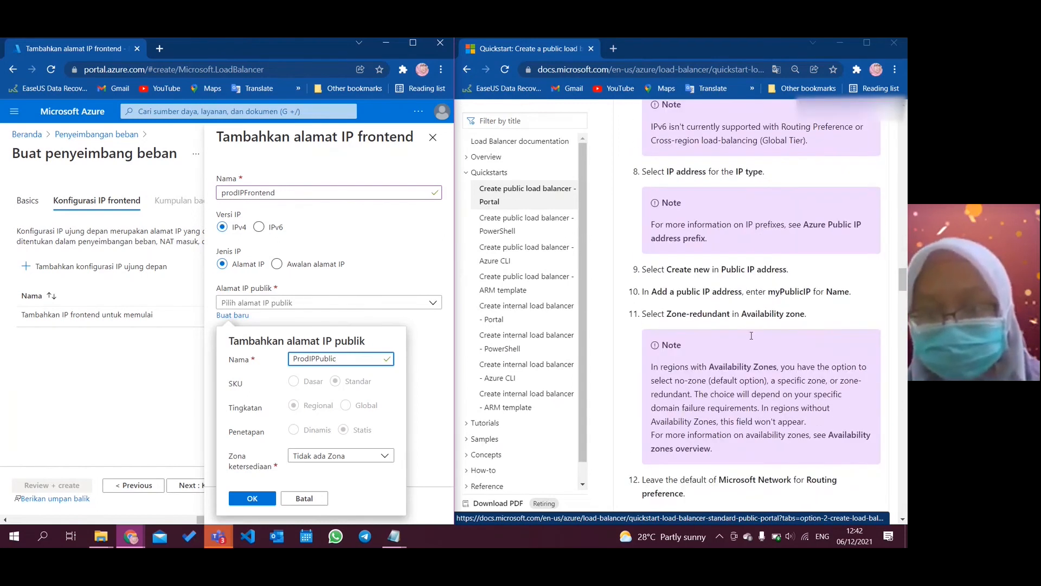
scroll(751, 335, "down", 1)
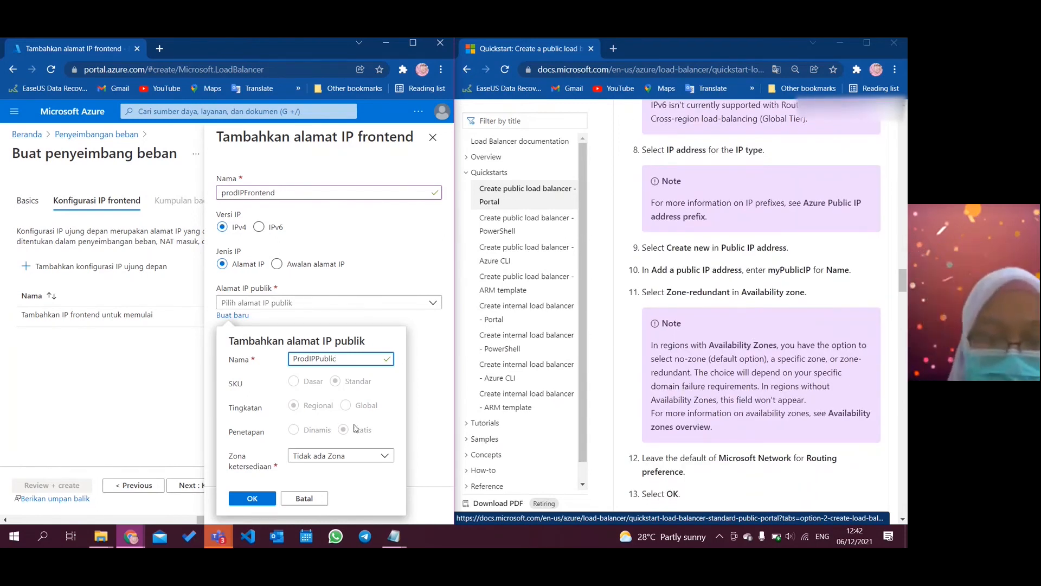
Set the public IP address's availability zone to Zona-redundan and confirm the new address
left_click(324, 456)
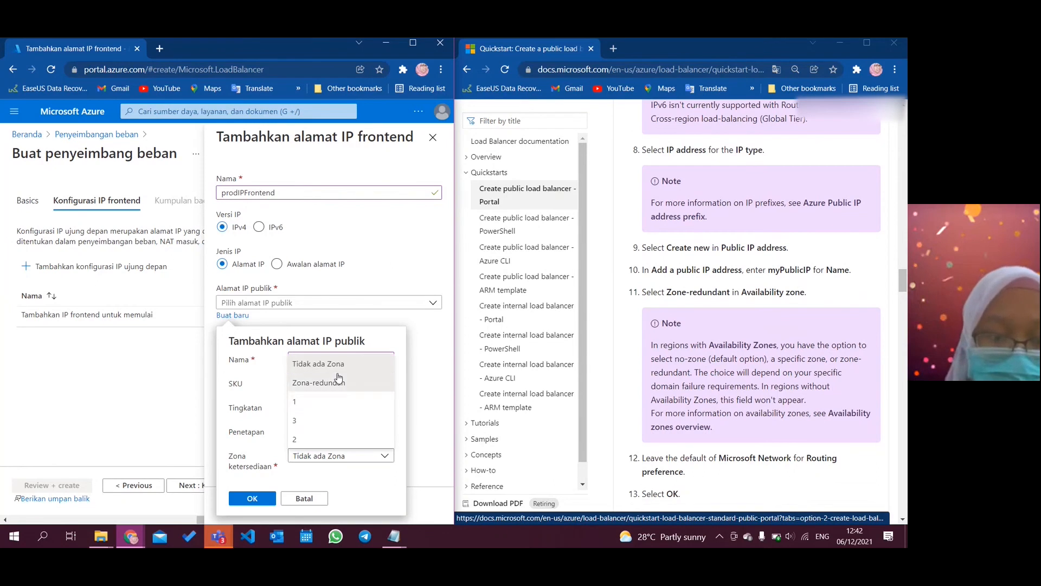
left_click(337, 379)
scroll(323, 286, "down", 1)
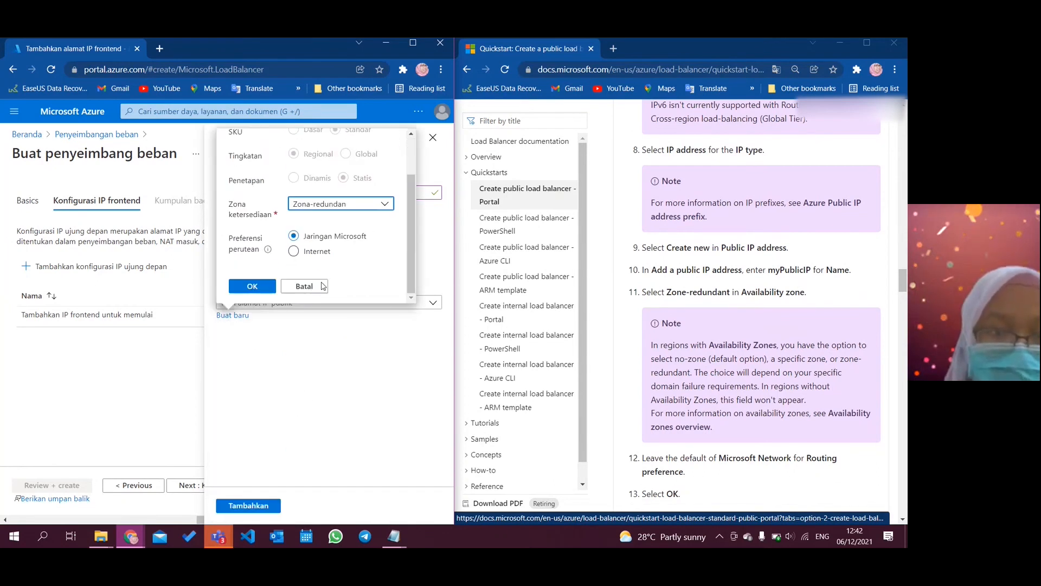
left_click(252, 286)
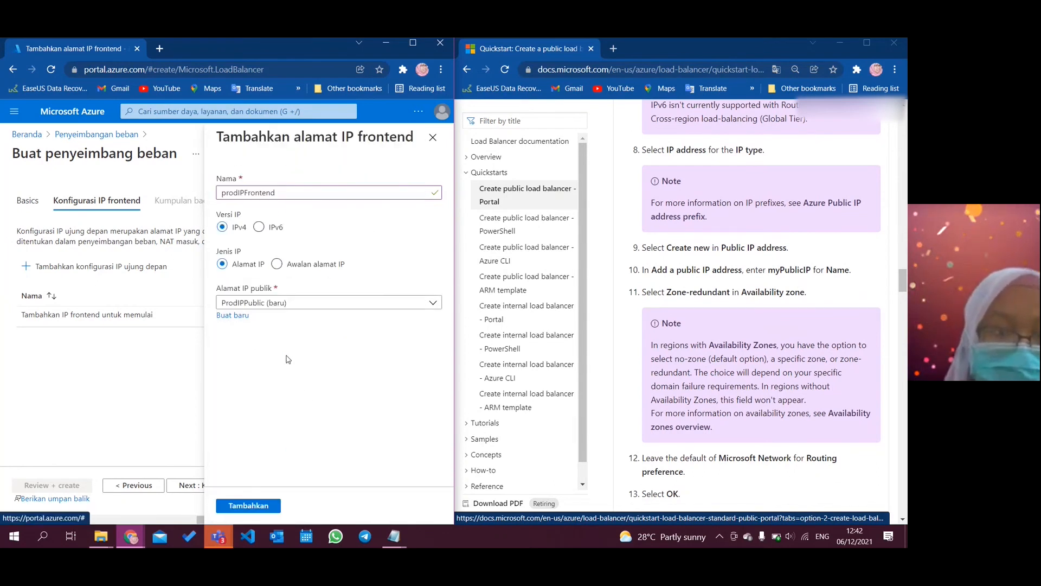
Add the prodIPFrontend configuration to the load balancer and start a new backend pool named prodBackendPool
left_click(257, 504)
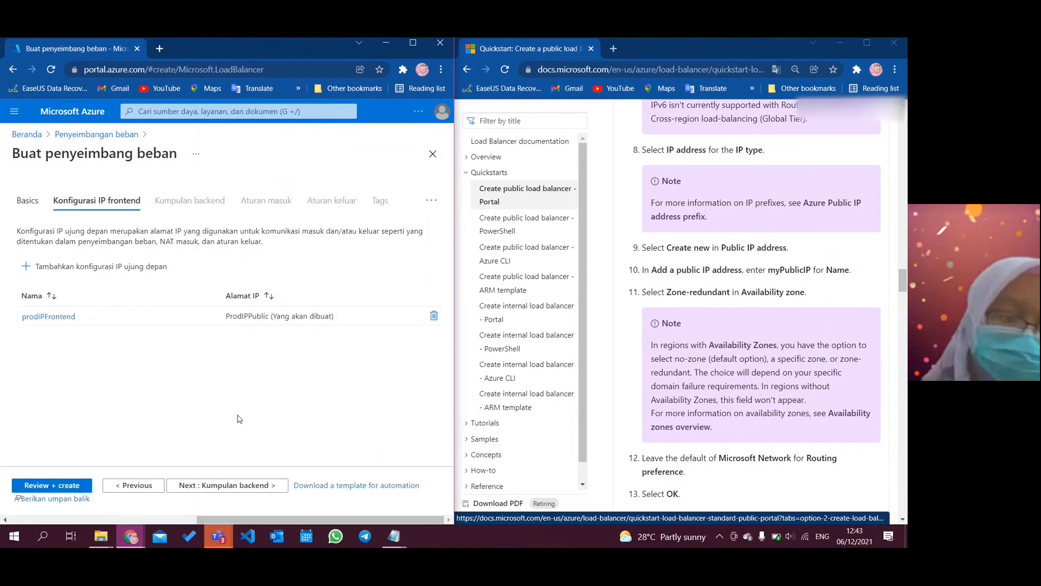
left_click(234, 485)
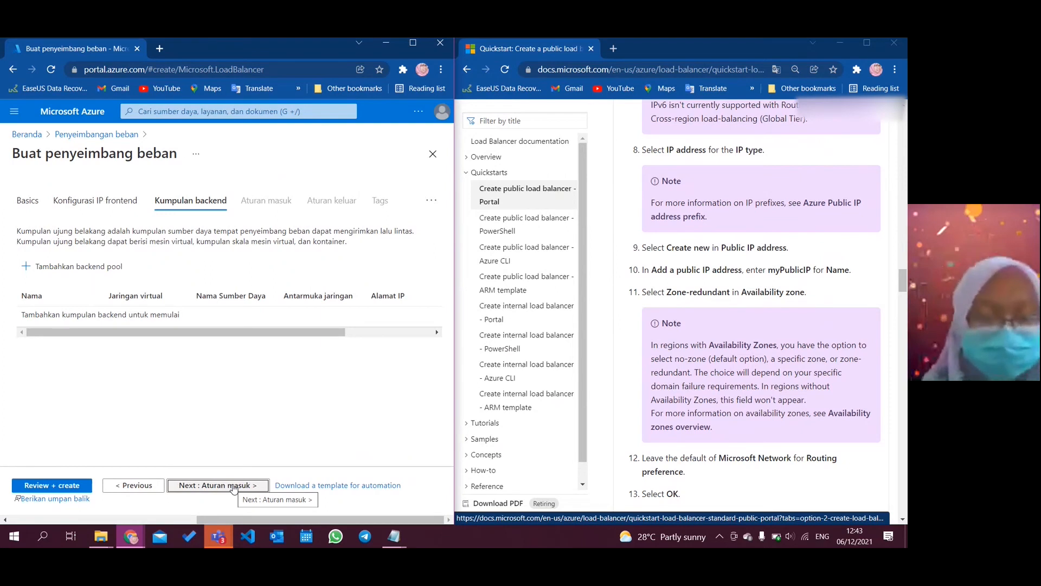
left_click(103, 266)
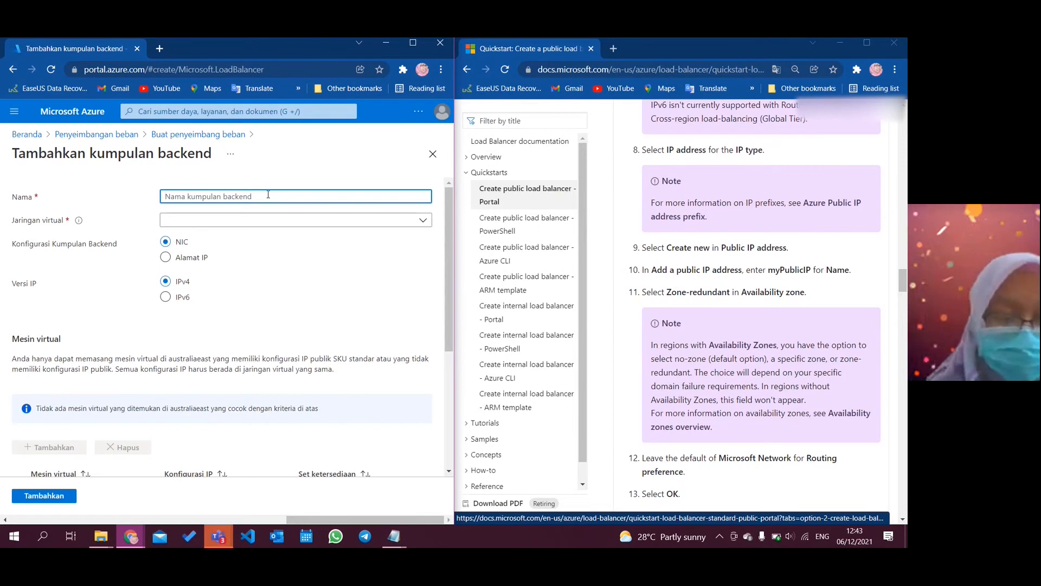
type("prod")
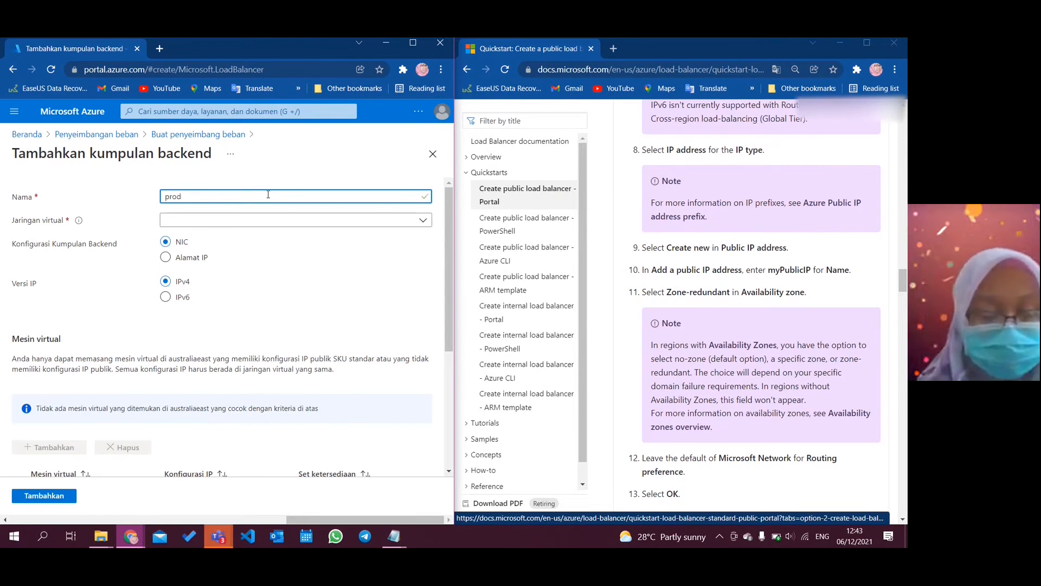
type("BackendPool")
Set the backend pool's virtual network to prodVnet (produksi) and add the pool to the load balancer
left_click(298, 220)
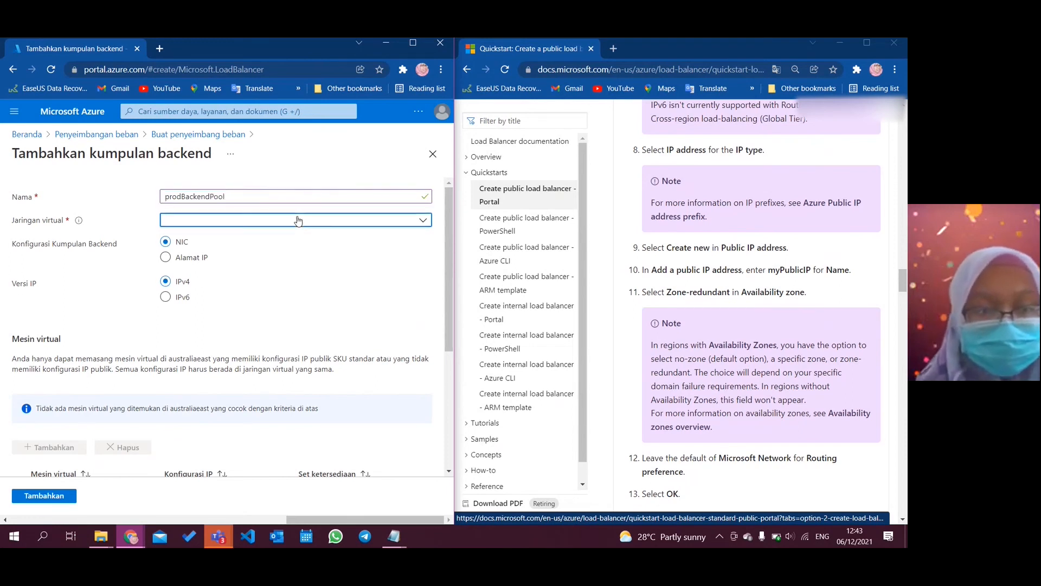
left_click(293, 298)
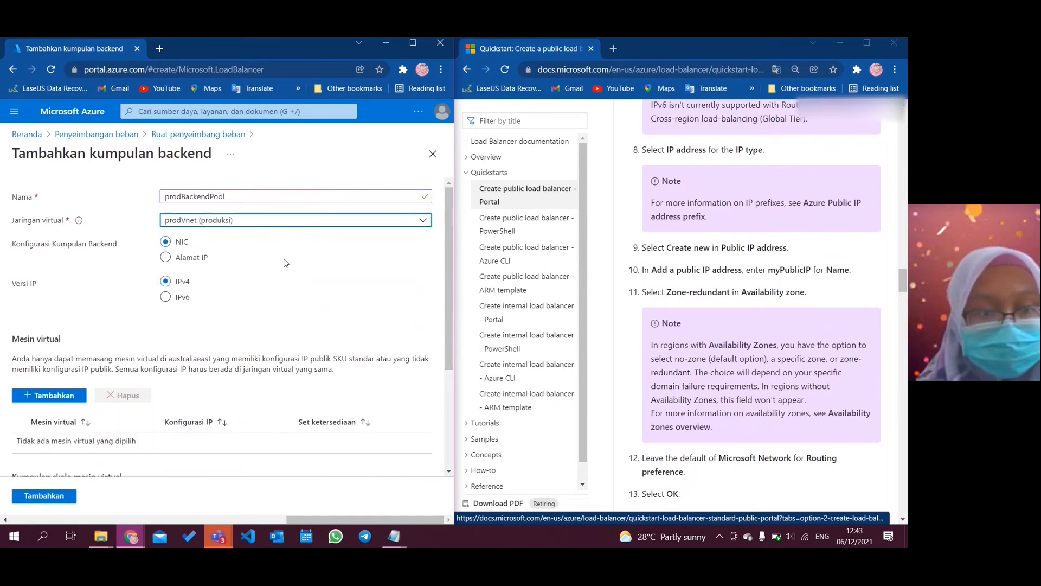
scroll(285, 263, "down", 1)
scroll(286, 263, "down", 3)
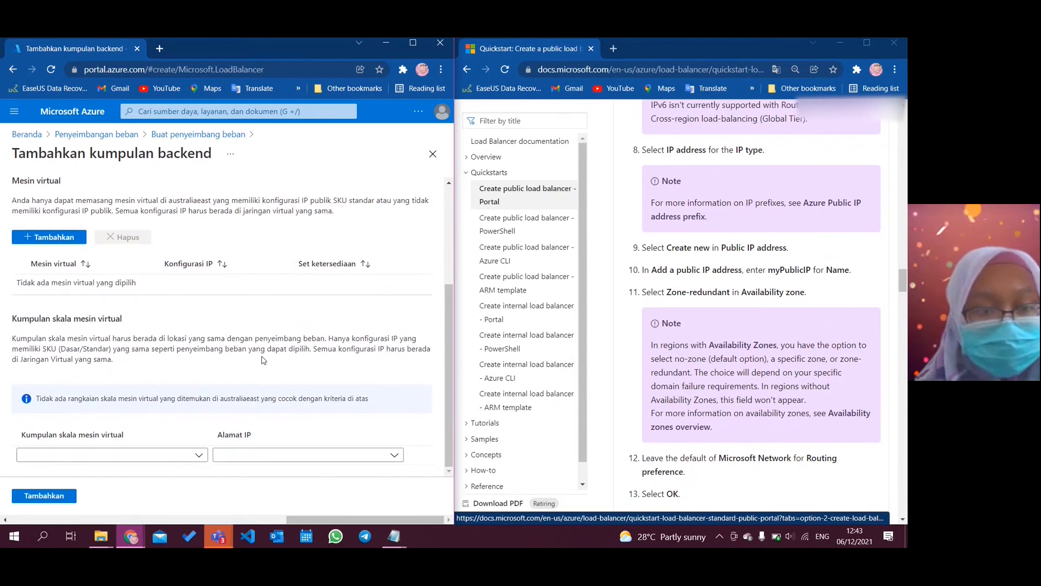
scroll(261, 359, "up", 3)
scroll(217, 423, "down", 3)
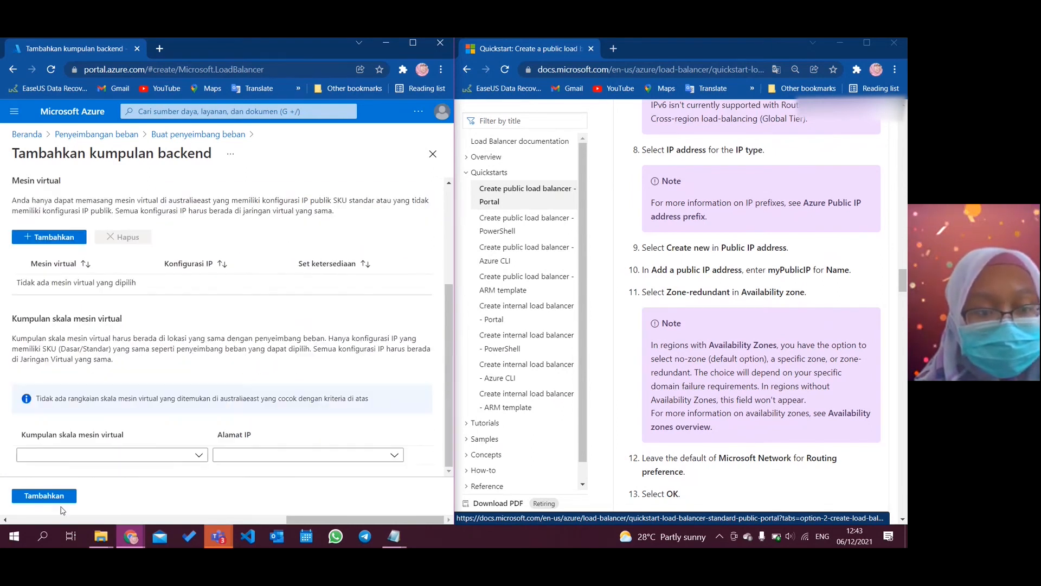
left_click(44, 496)
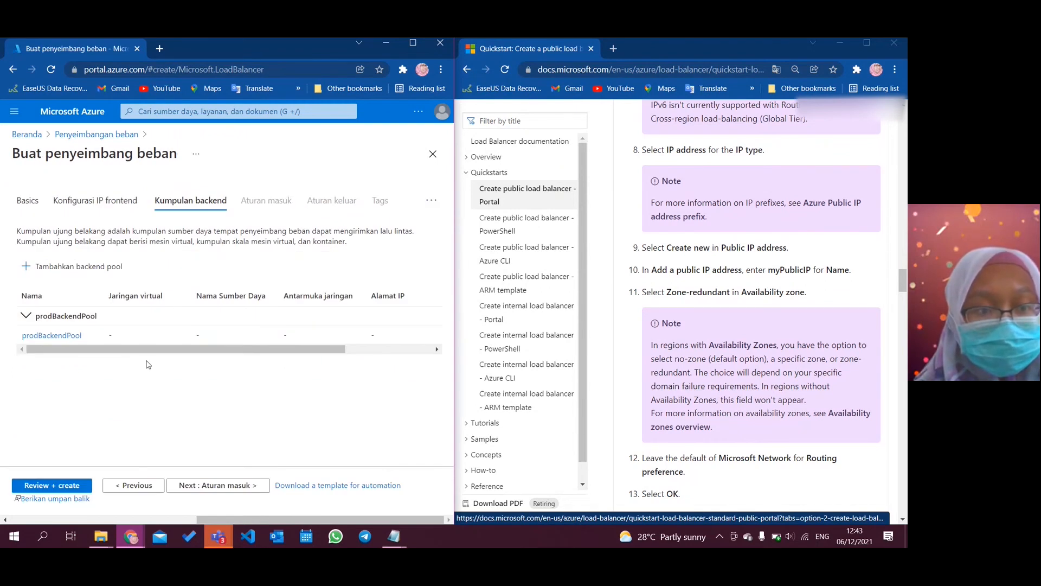
Start a new inbound load balancing rule, consult the quickstart's rule settings, and name the rule prodLoadBalancingRule
left_click(233, 486)
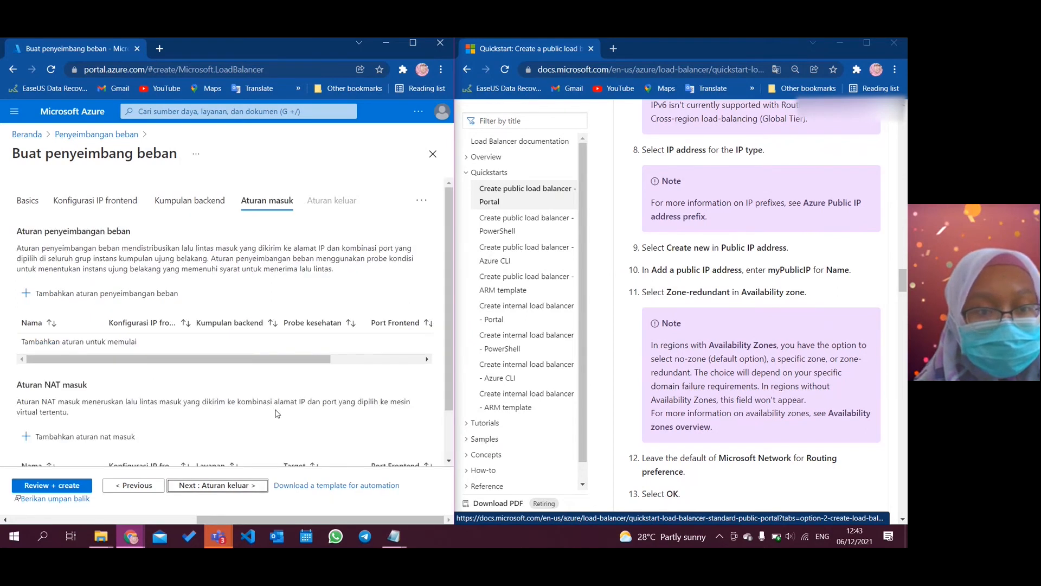
left_click(146, 294)
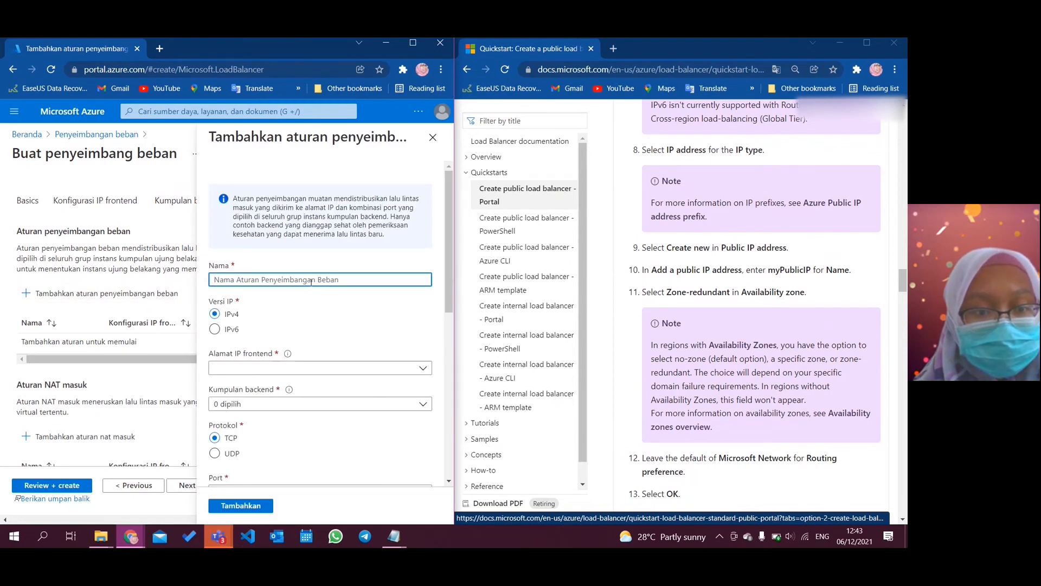
scroll(360, 324, "down", 10)
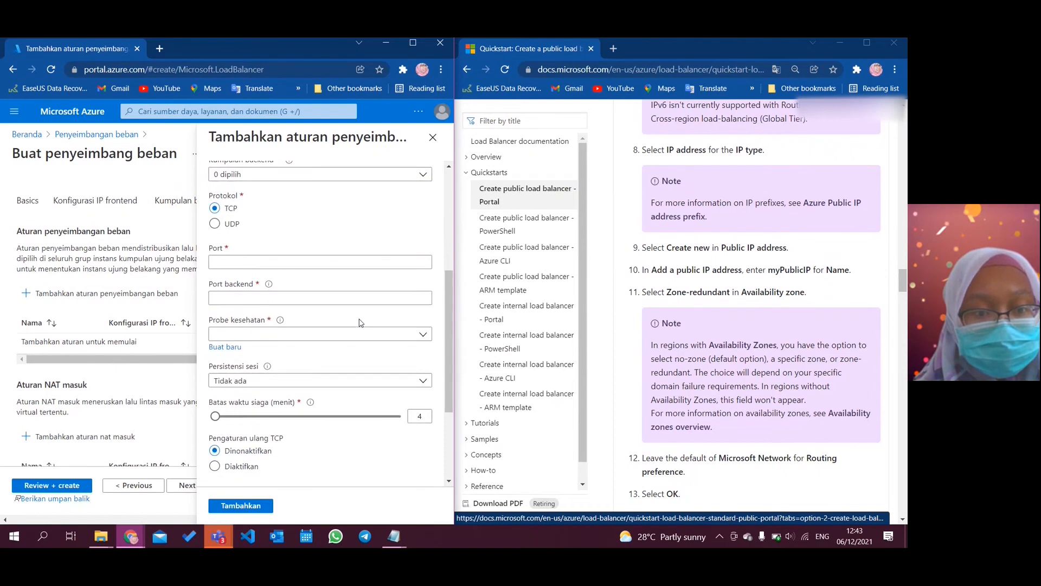
scroll(360, 323, "up", 10)
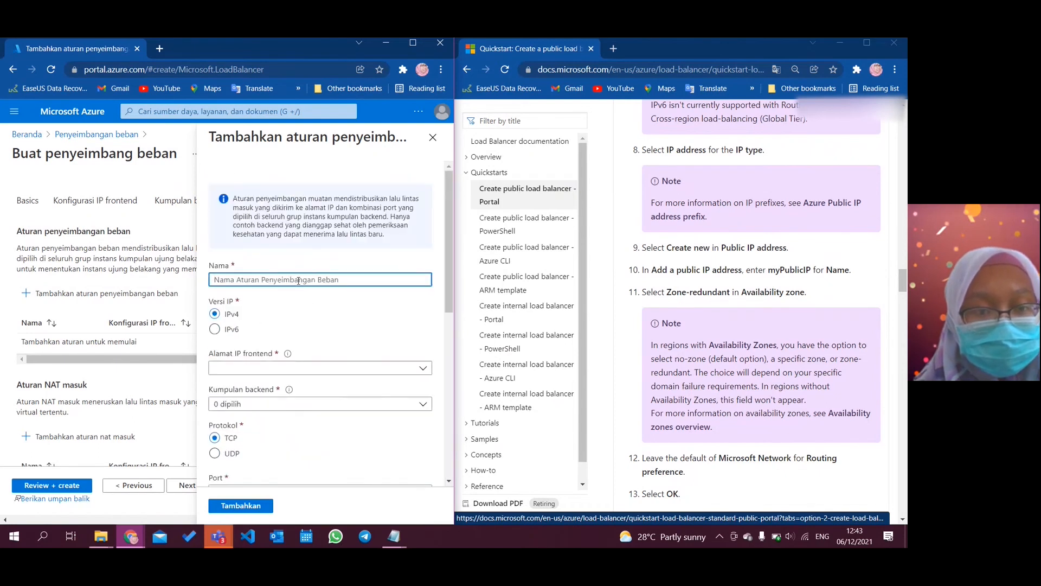
type("prod")
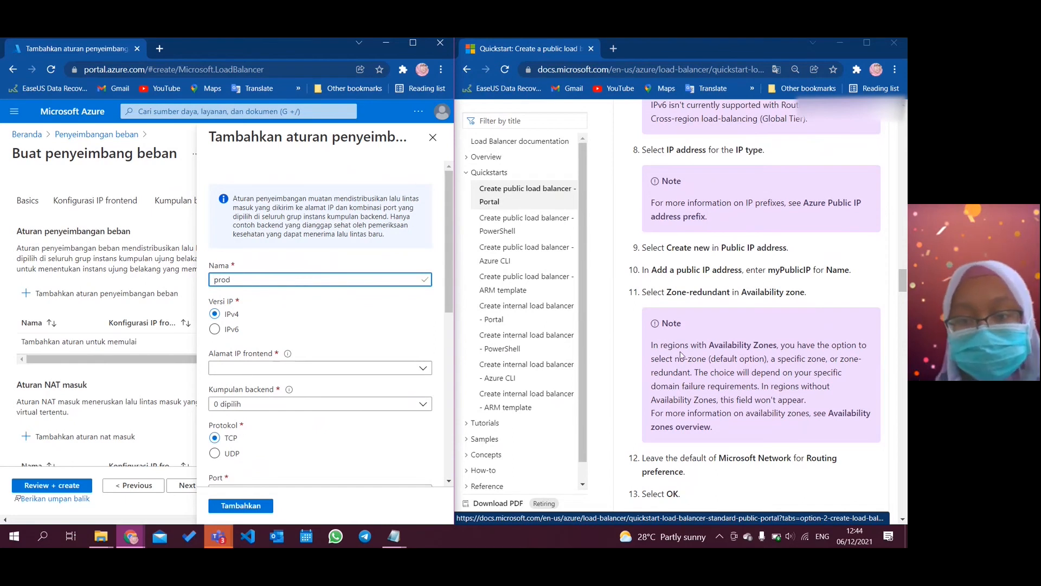
scroll(682, 355, "down", 1)
scroll(681, 355, "down", 6)
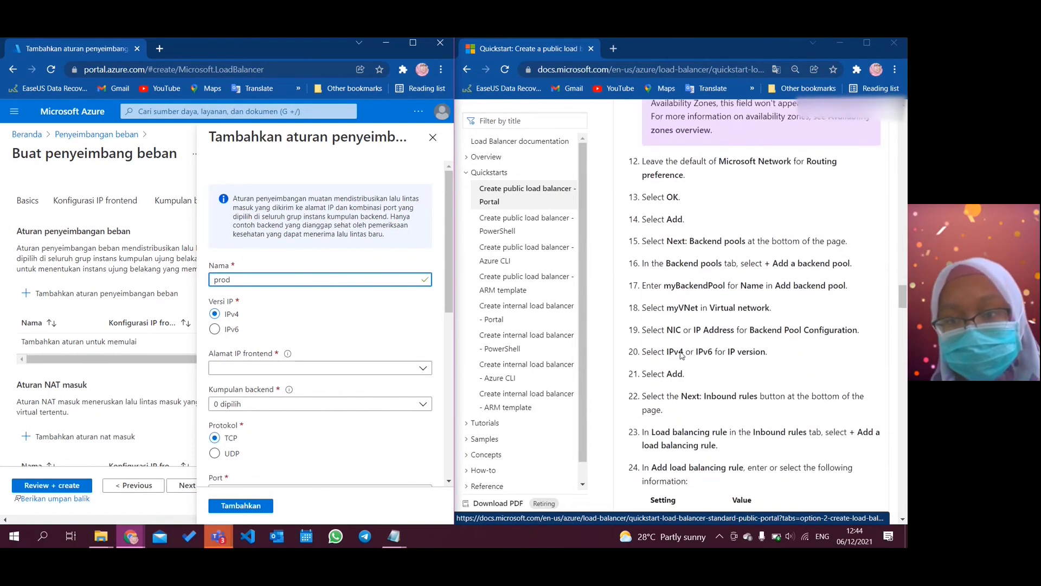
scroll(681, 355, "down", 1)
scroll(681, 356, "down", 2)
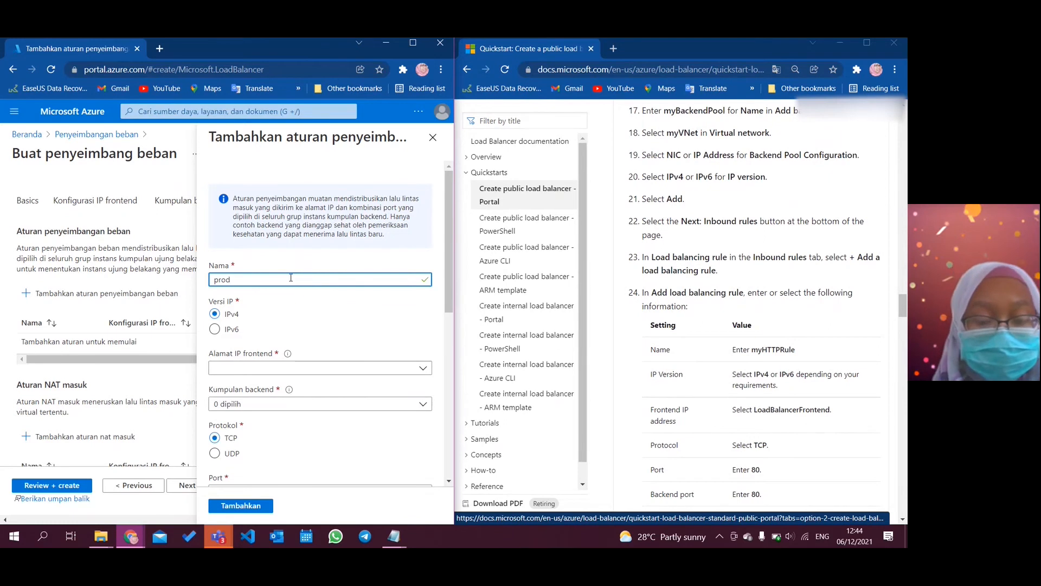
type("oadBalancing")
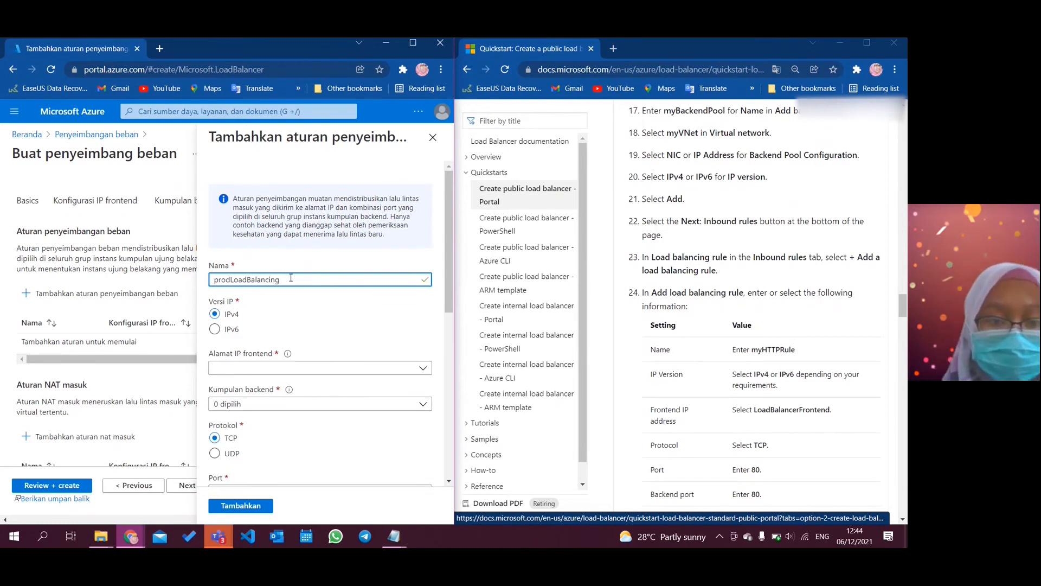
type("Rule")
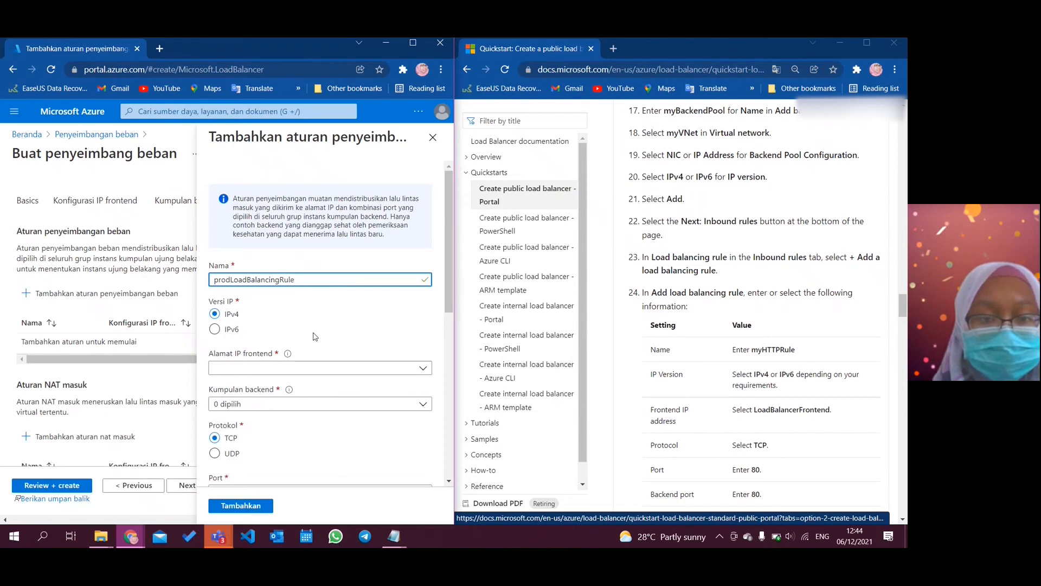
Set the rule's frontend IP address to prodIPFrontend and its backend pool to prodBackendPool
scroll(319, 336, "down", 1)
left_click(295, 311)
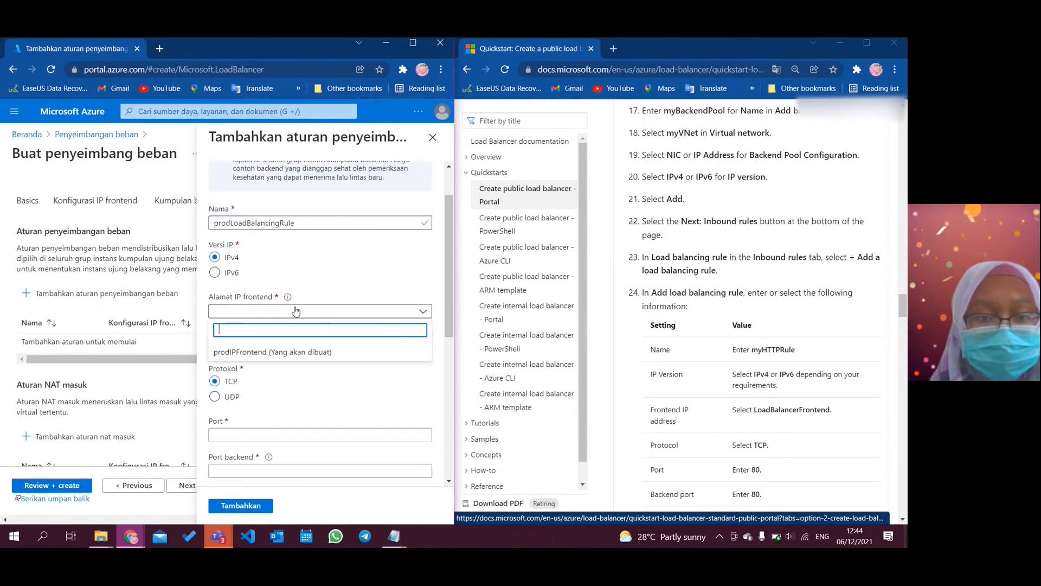
left_click(302, 350)
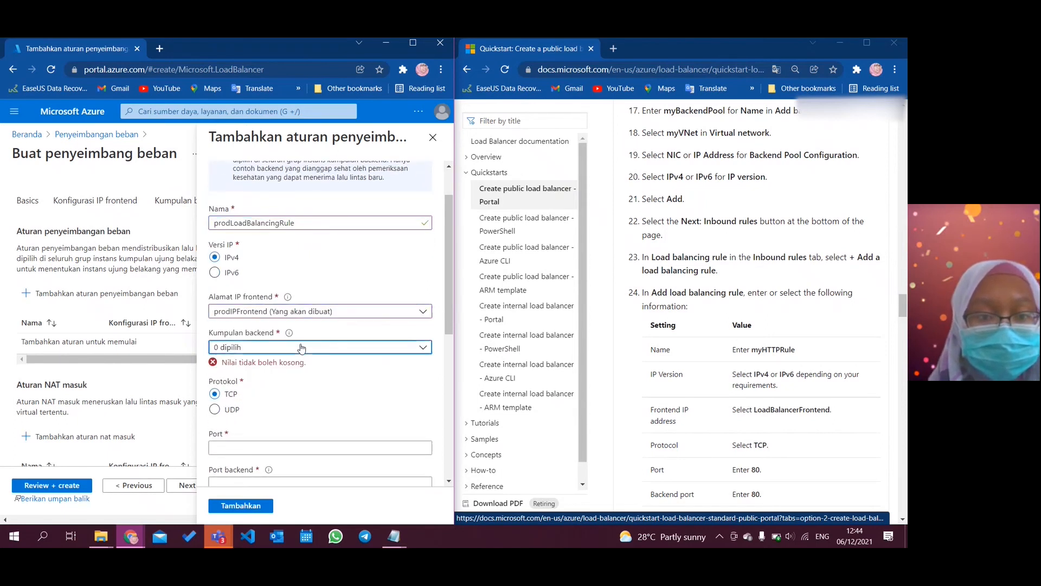
left_click(301, 347)
left_click(287, 403)
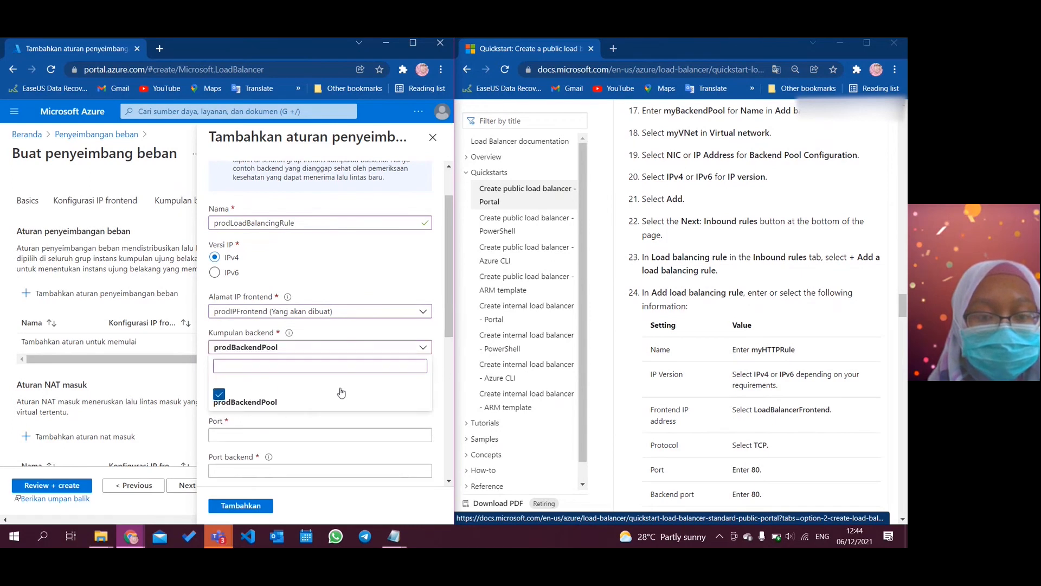
left_click(380, 350)
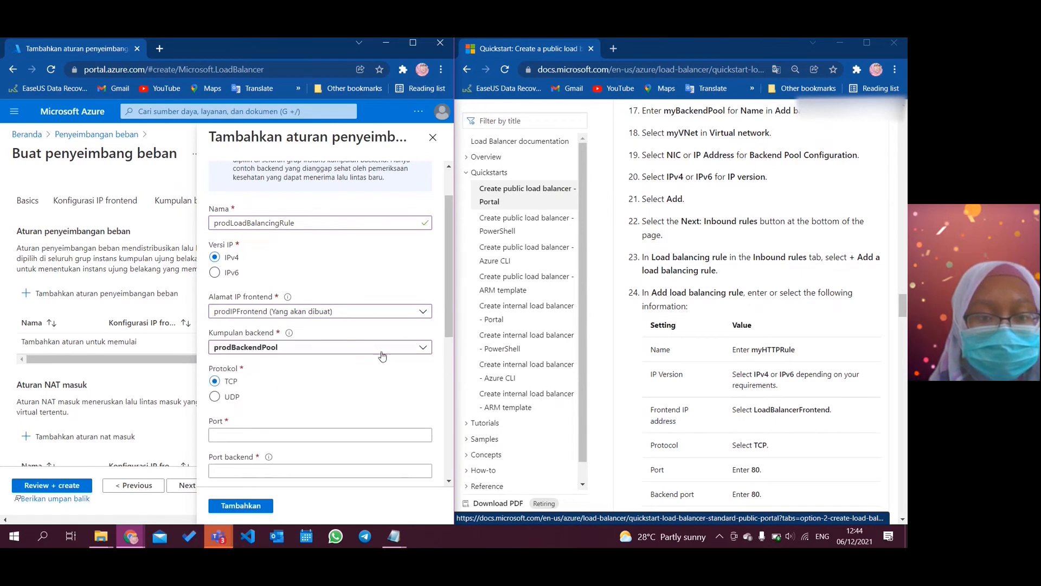
Set both the port and the backend port of the load balancing rule to 80
scroll(368, 377, "down", 1)
scroll(368, 378, "down", 1)
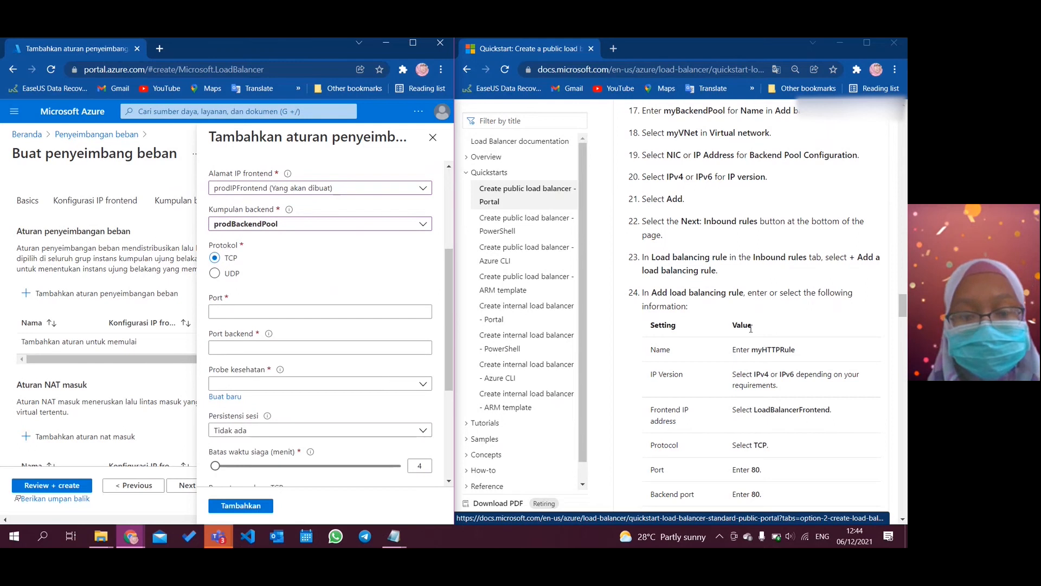
left_click(333, 312)
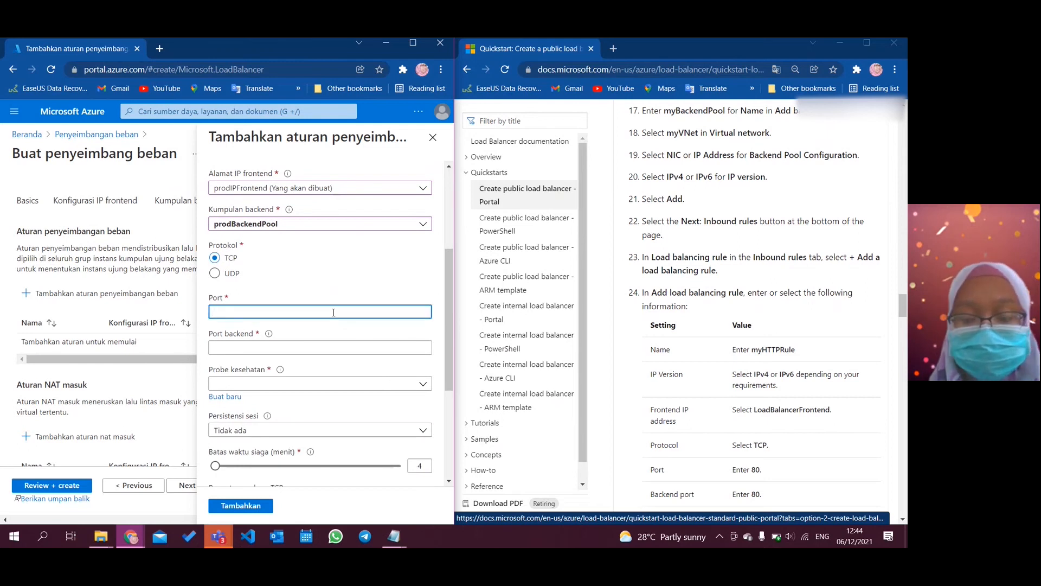
scroll(828, 281, "down", 4)
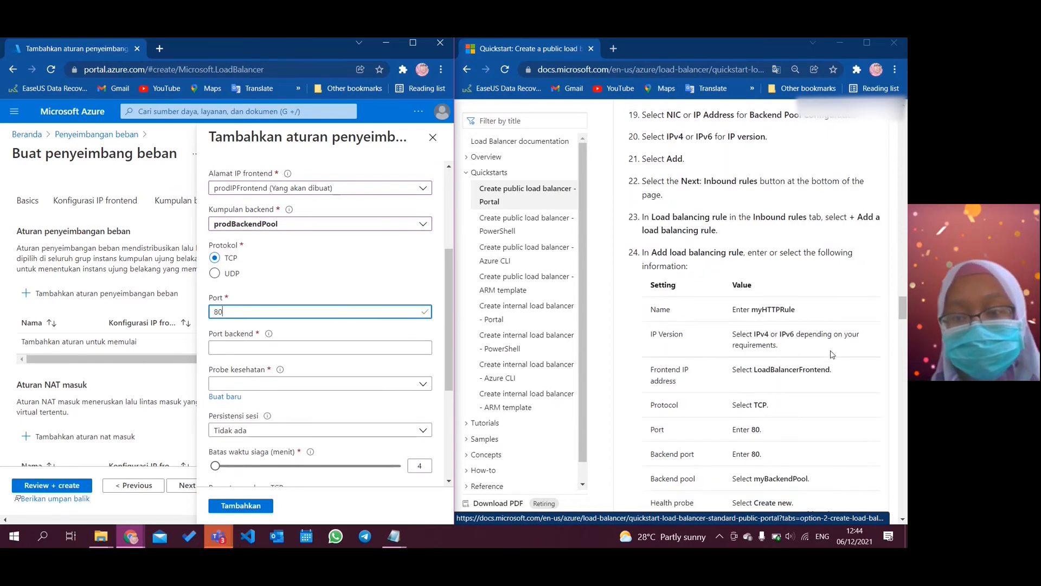
left_click(314, 350)
type("80")
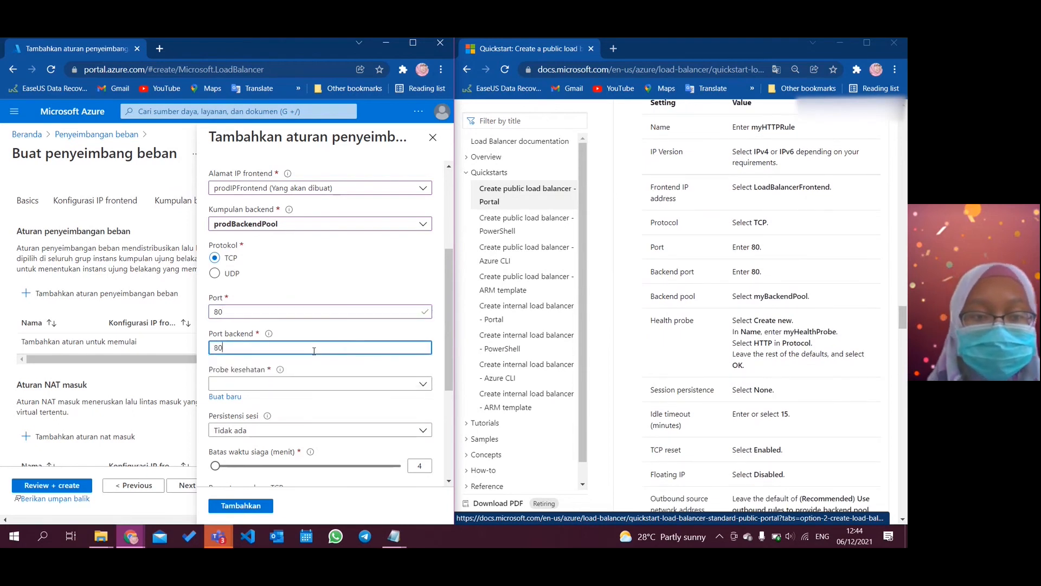
Start a new health probe for the load balancing rule and name it prodHealthProbe
scroll(345, 345, "down", 2)
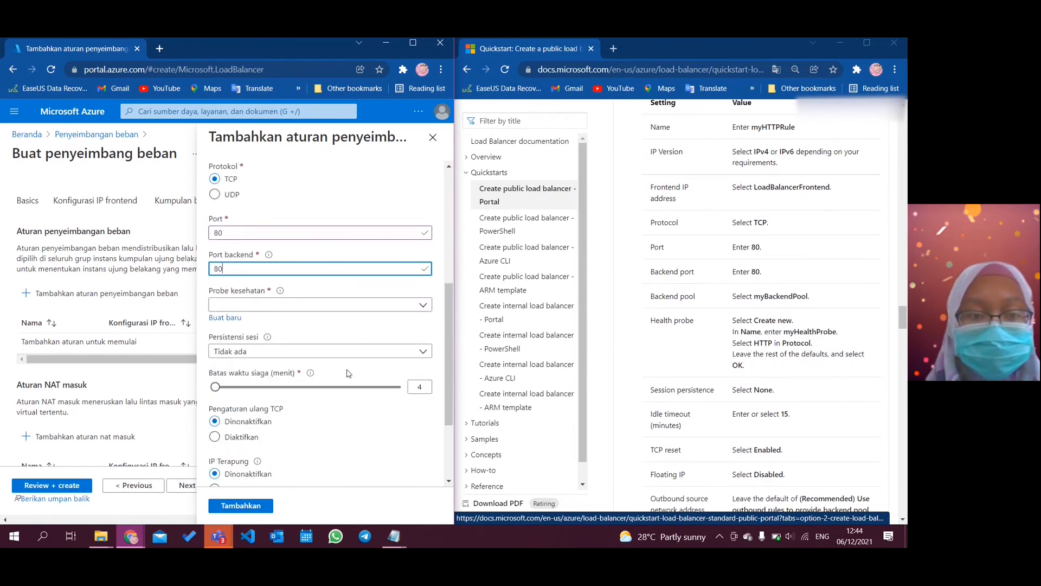
left_click(219, 309)
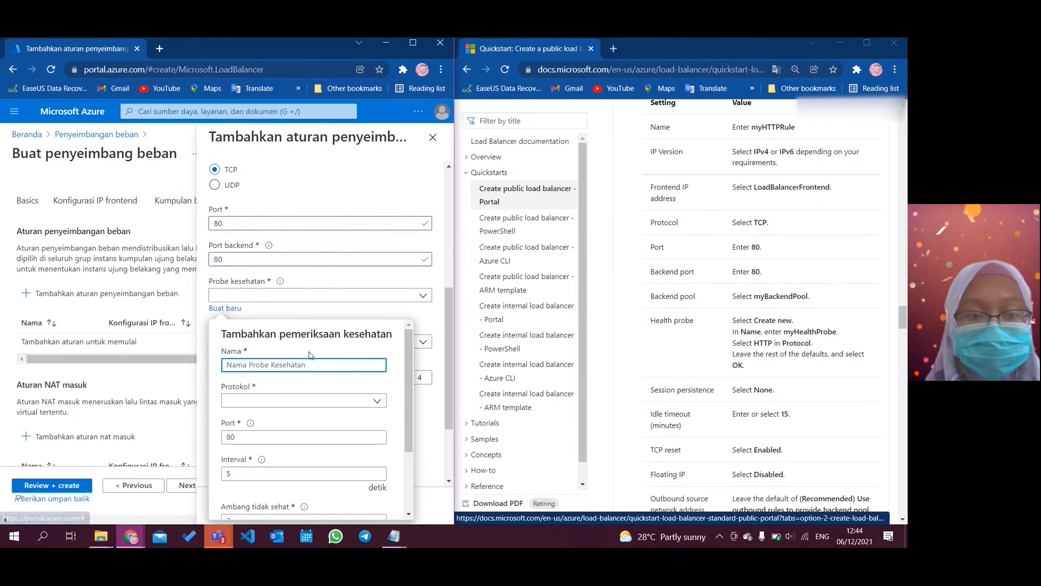
type("m")
key("BackSpace")
type("prod")
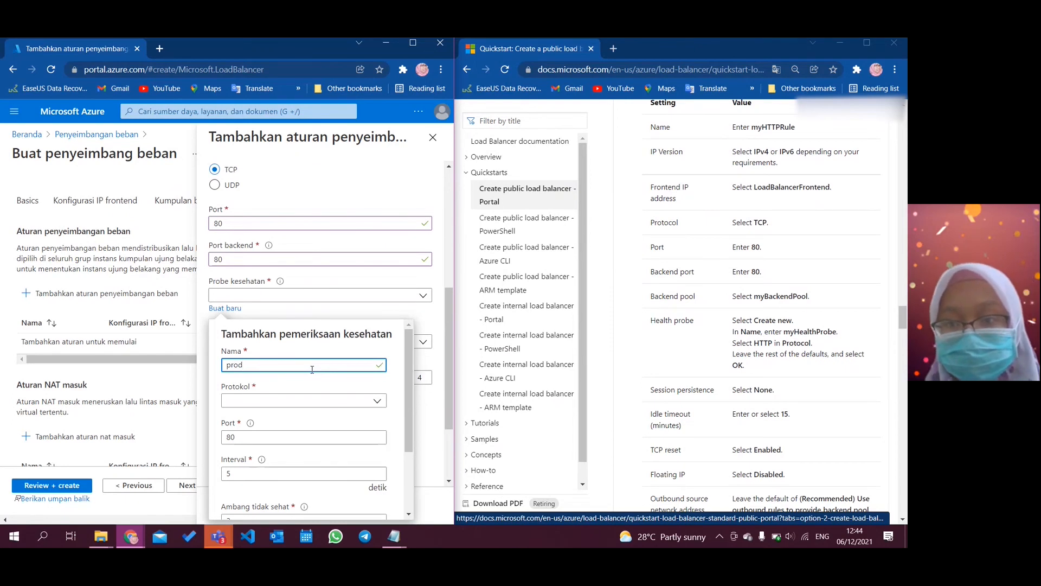
key("BackSpace")
key("BackSpace")
type("prodHea")
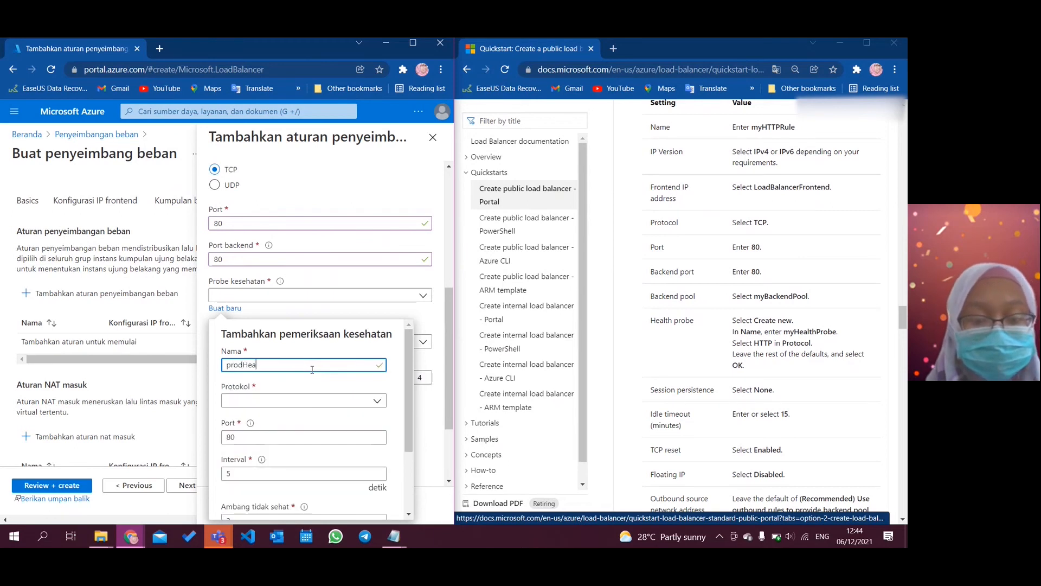
type("lth")
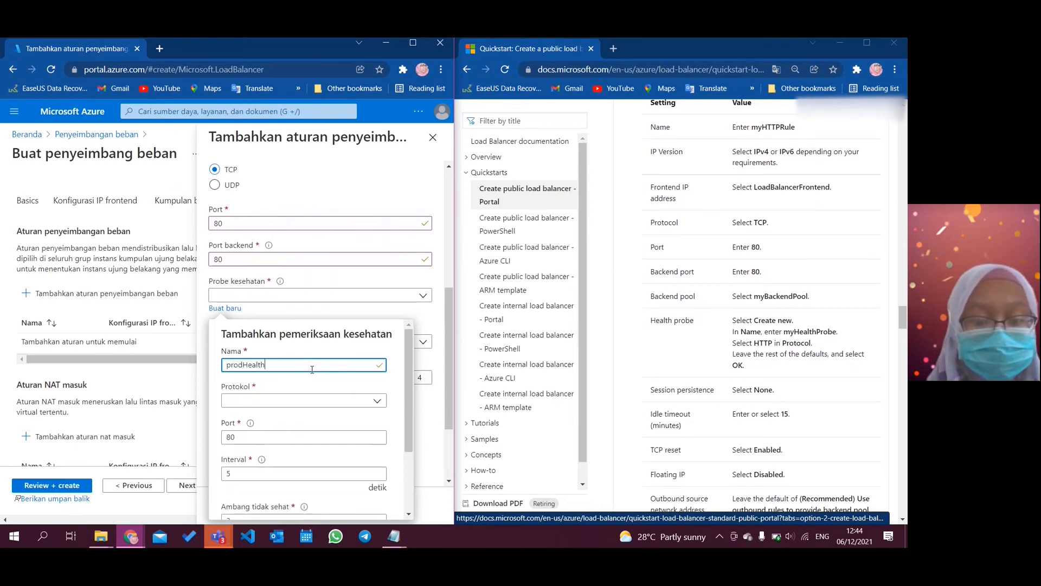
type("Probe")
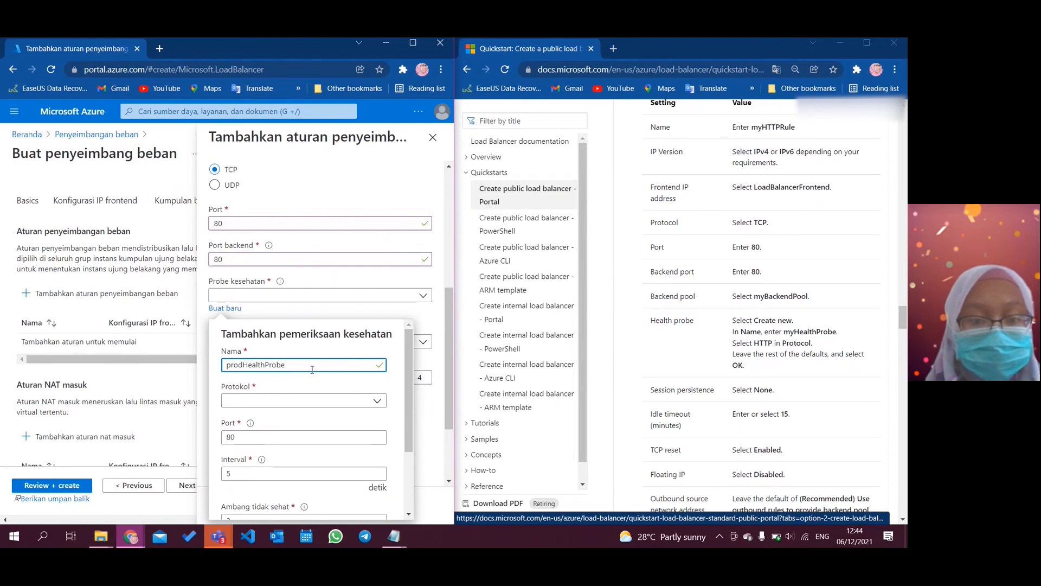
Set the health probe's protocol to HTTP and confirm the new probe with its remaining defaults
left_click(340, 401)
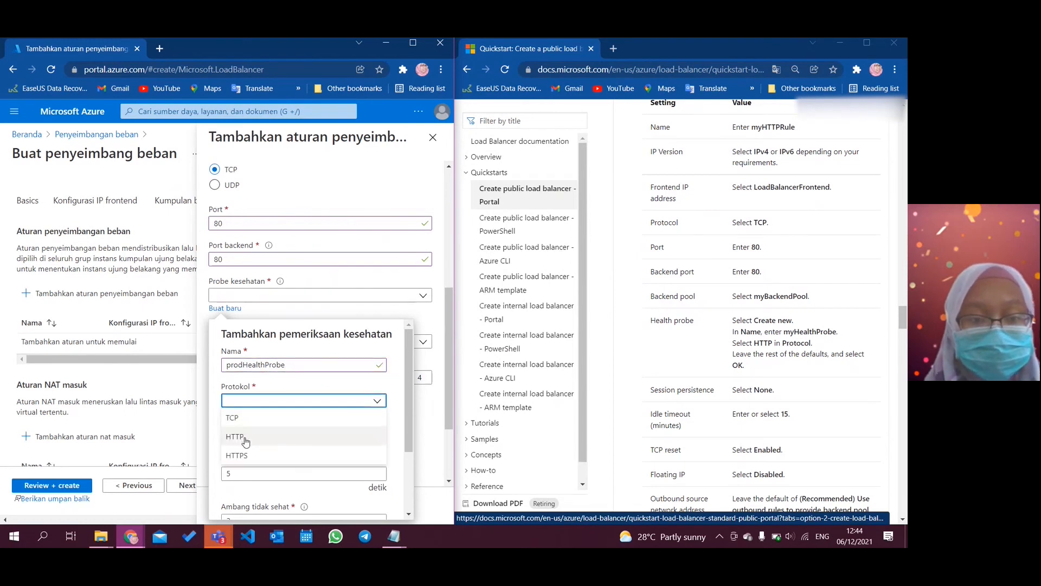
left_click(245, 441)
scroll(321, 435, "down", 3)
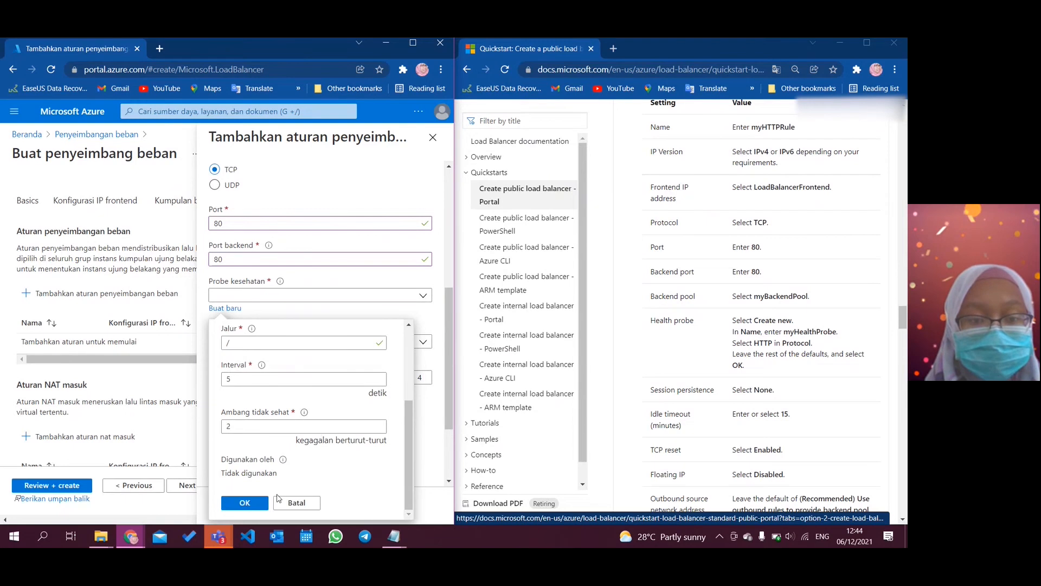
left_click(245, 503)
scroll(338, 413, "down", 1)
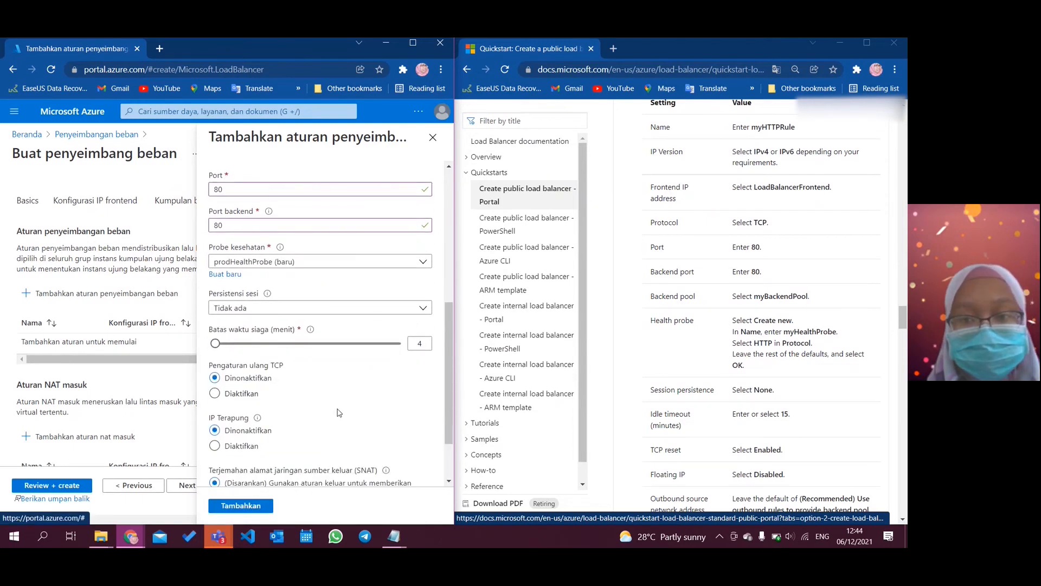
Set the rule's idle timeout to 15 minutes, enable TCP reset, and add the rule with its remaining defaults
scroll(695, 334, "down", 2)
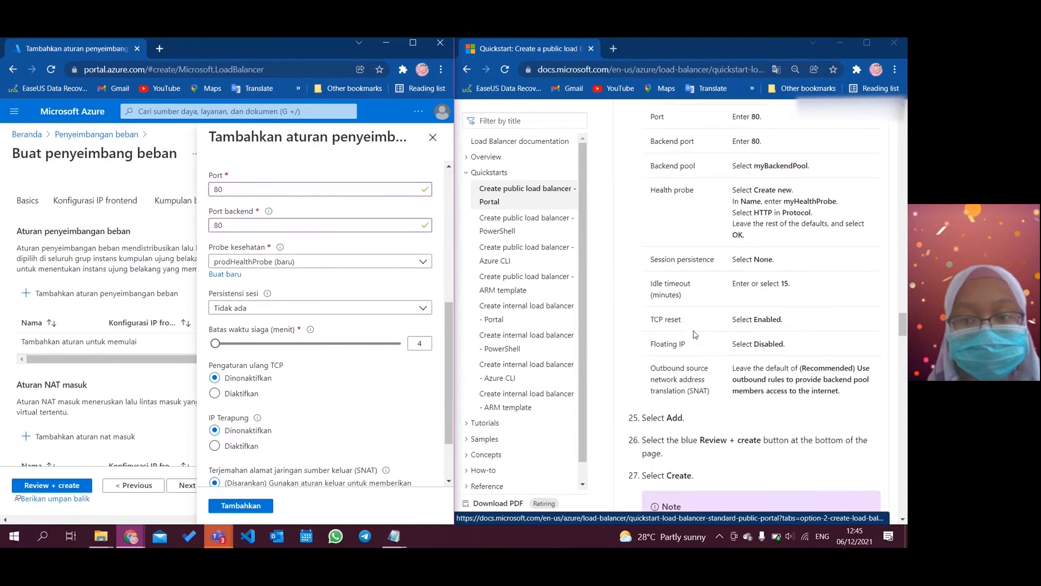
scroll(695, 334, "down", 1)
left_click_drag(215, 346, 294, 345)
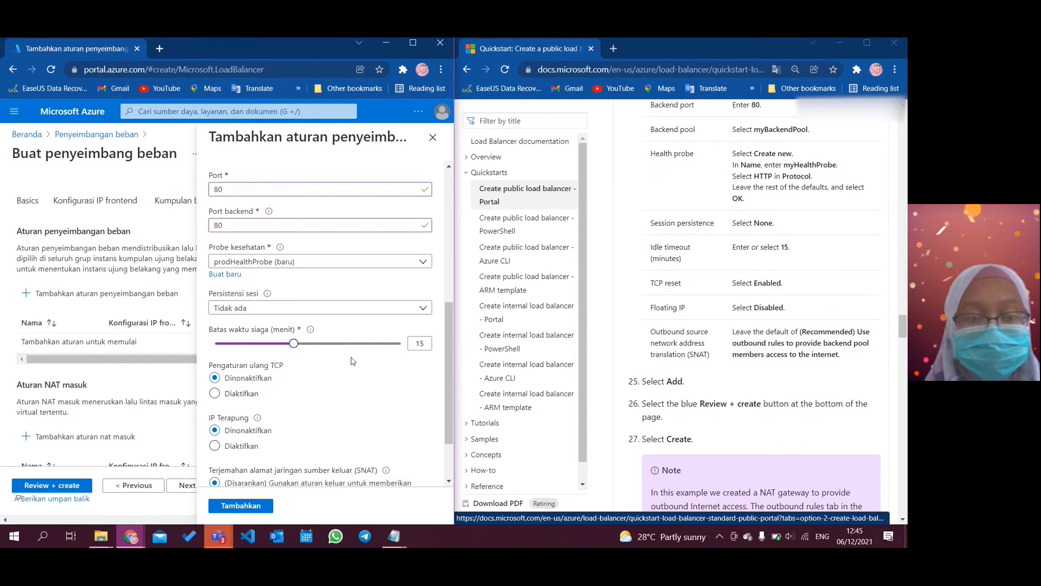
scroll(353, 361, "down", 2)
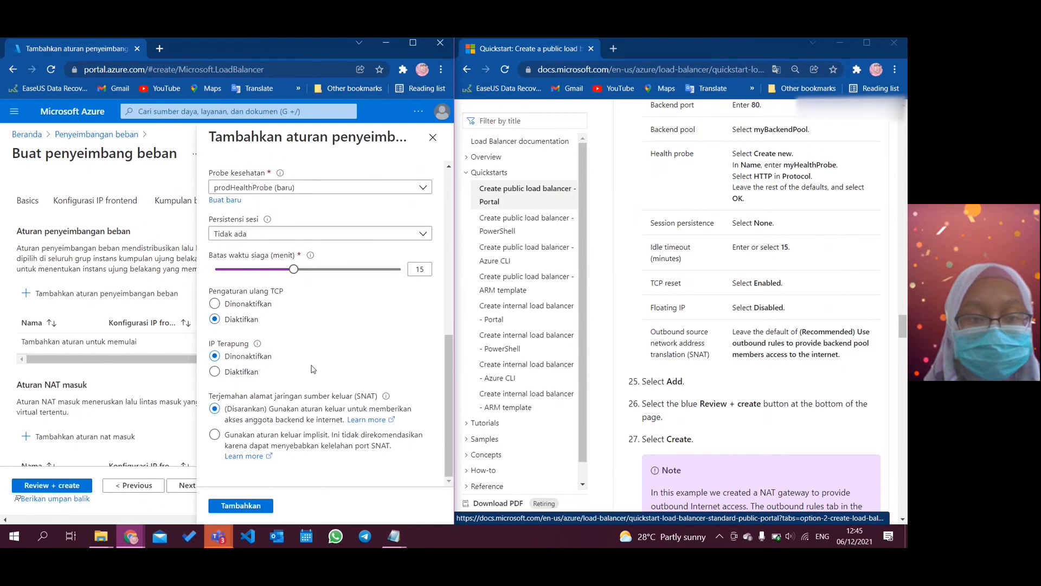
left_click(243, 505)
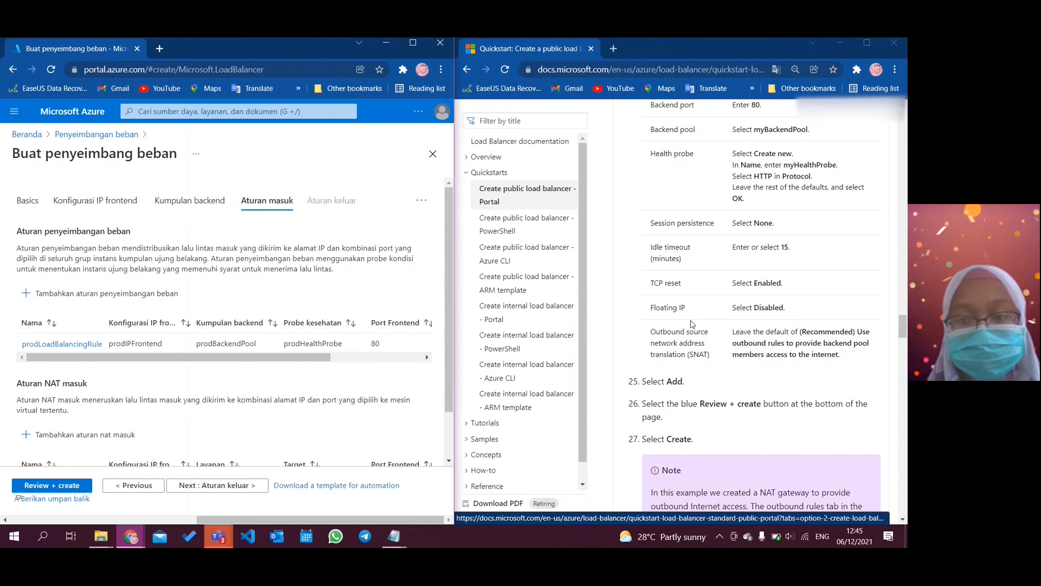
Validate the load balancer configuration and create prodLoadBalancer
scroll(691, 324, "down", 2)
left_click(54, 485)
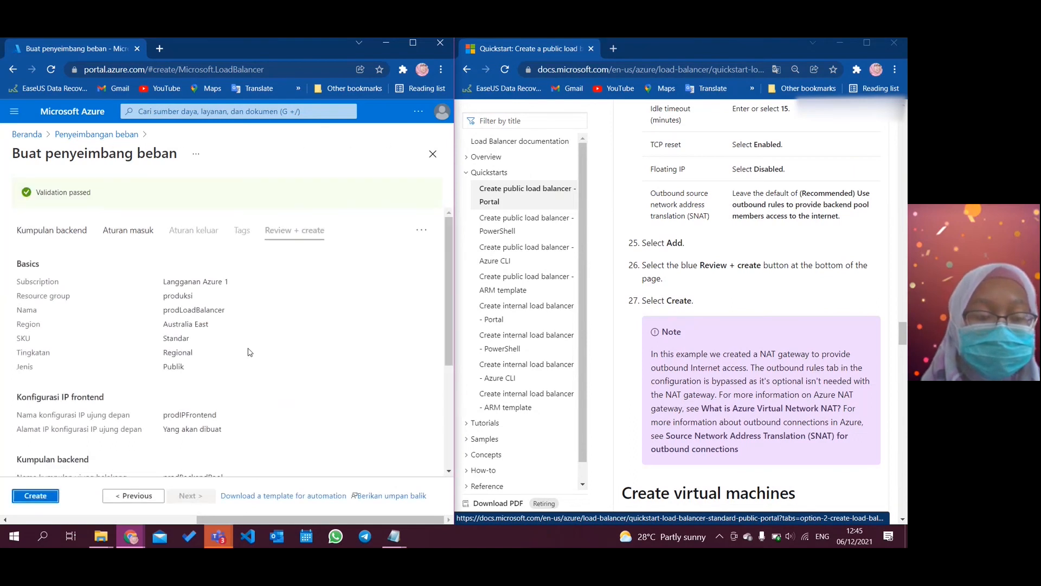
left_click(36, 495)
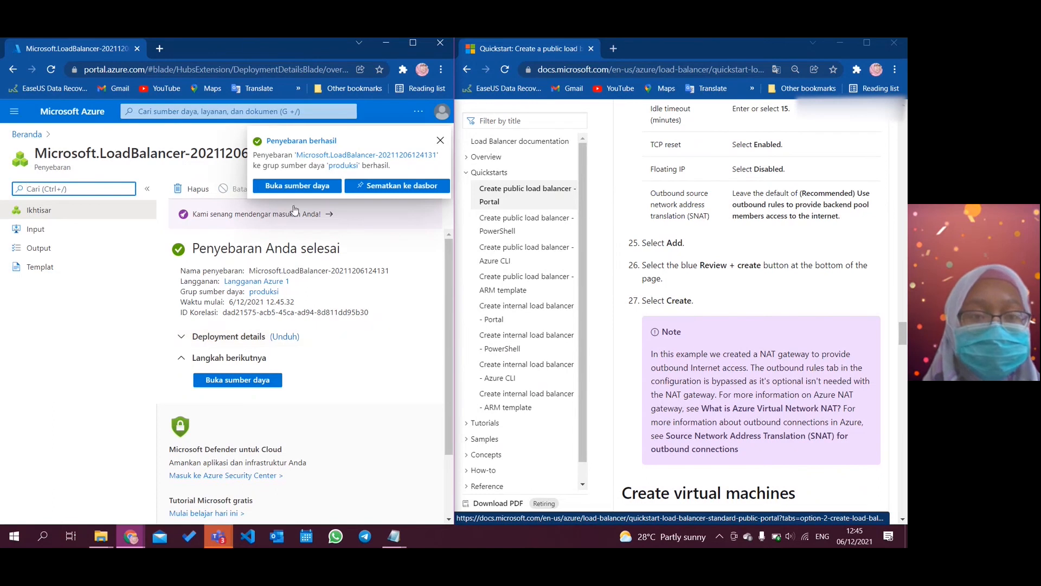
Open the overview of the virtual machine prodVM1 and maximize the browser window
left_click(27, 135)
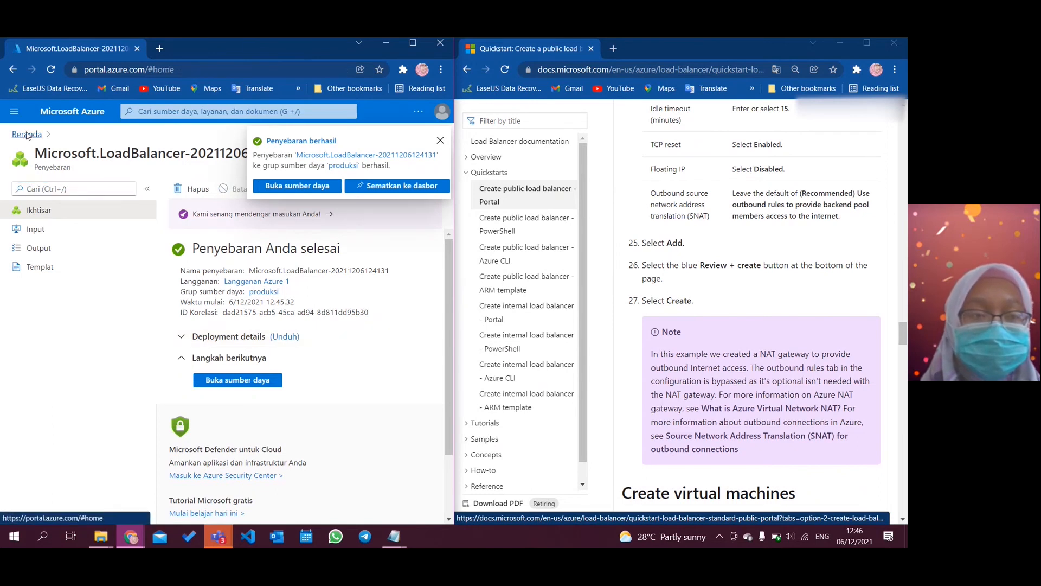
left_click(439, 140)
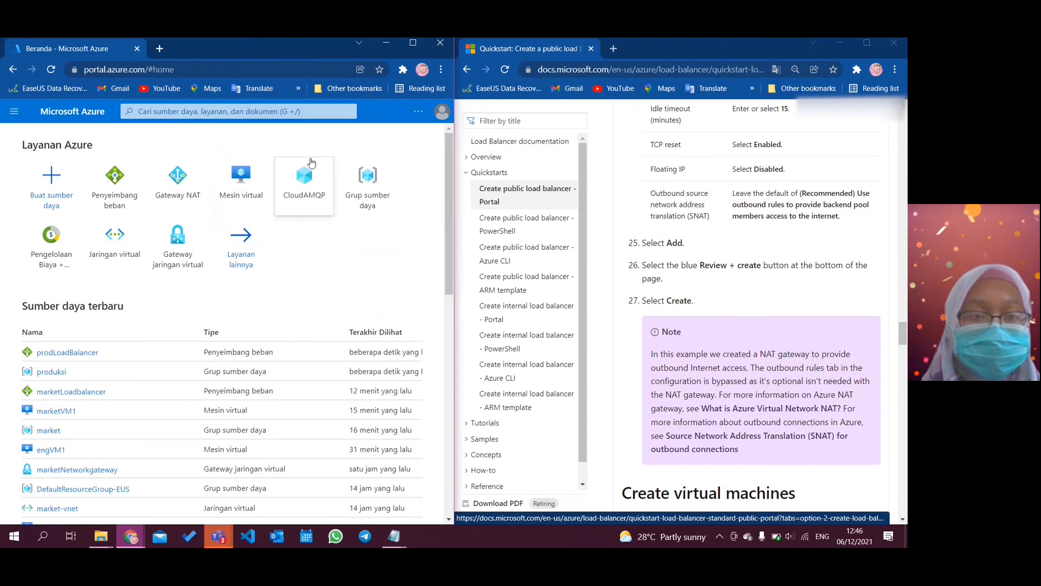
left_click(249, 186)
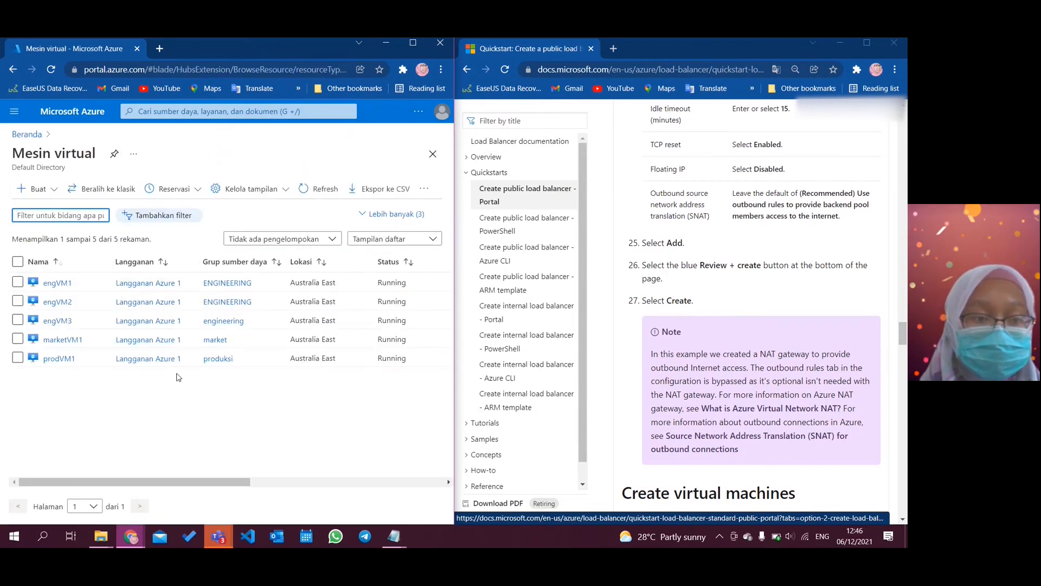
left_click(62, 359)
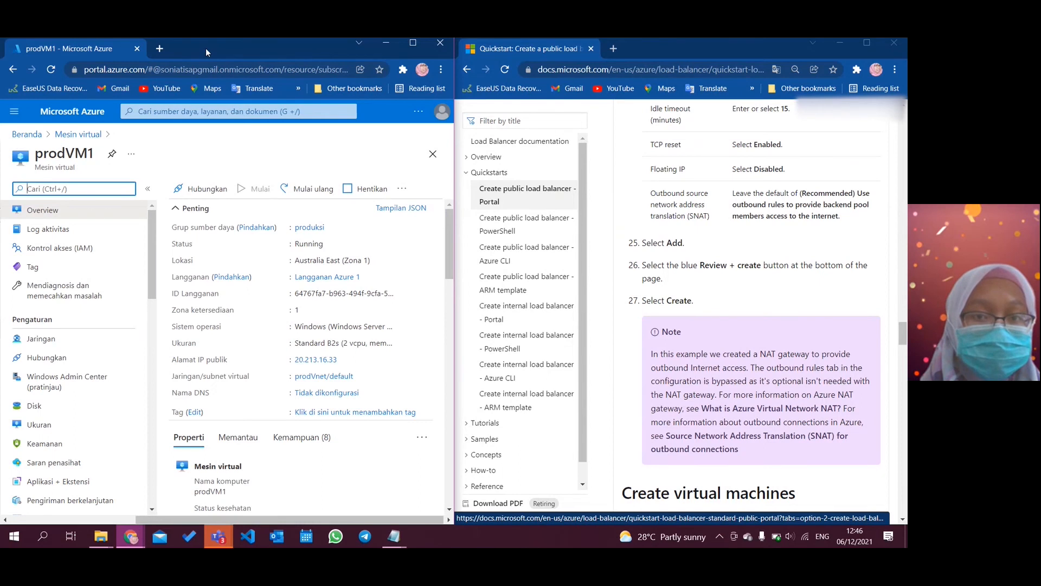
left_click_drag(206, 49, 274, 113)
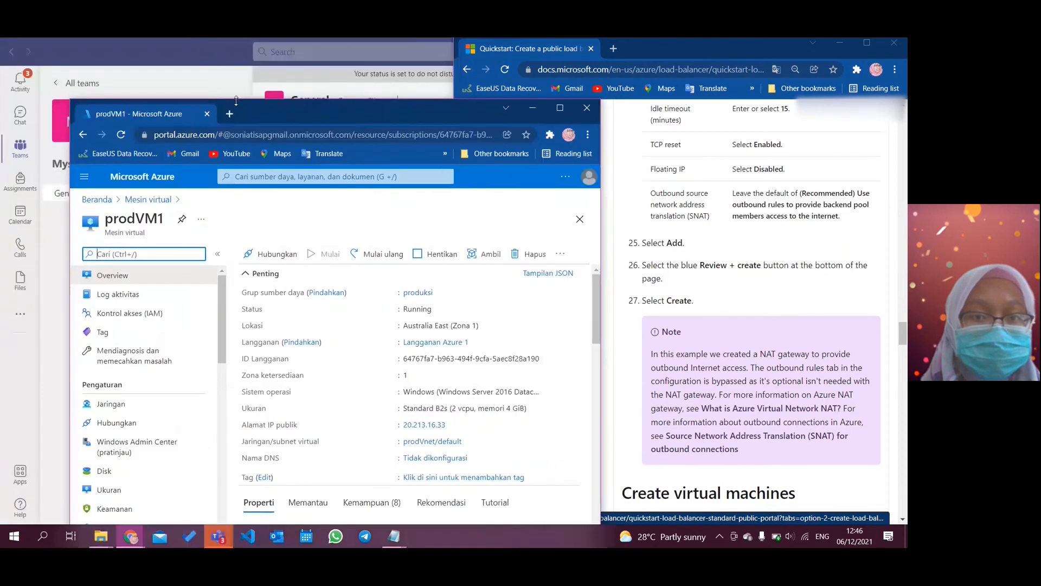
left_click(561, 109)
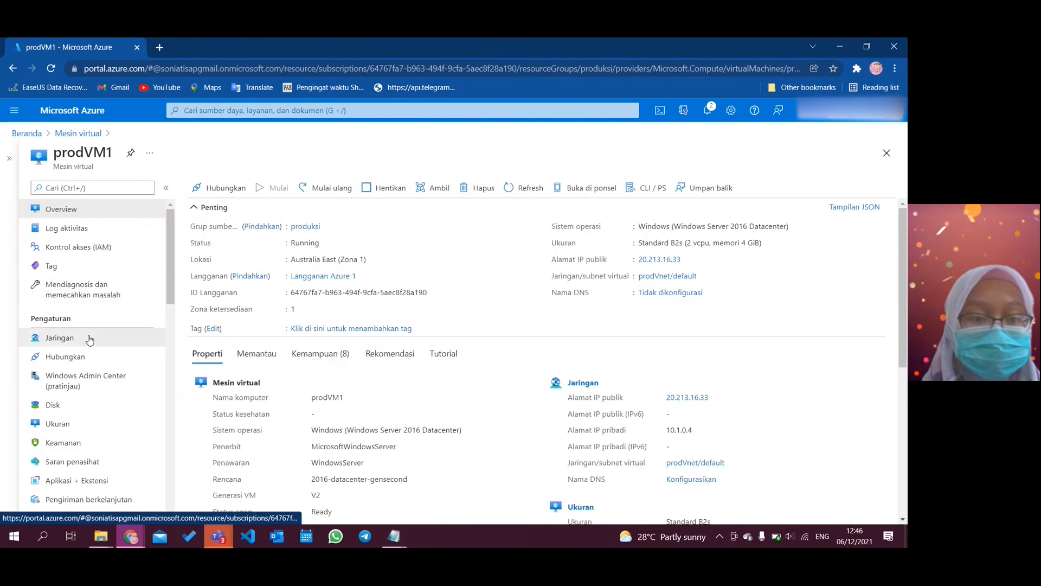
In prodVM1's networking settings, add the Azure load balancer prodLoadBalancer with the existing backend pool prodBackendPool, then dismiss the notification
left_click(89, 337)
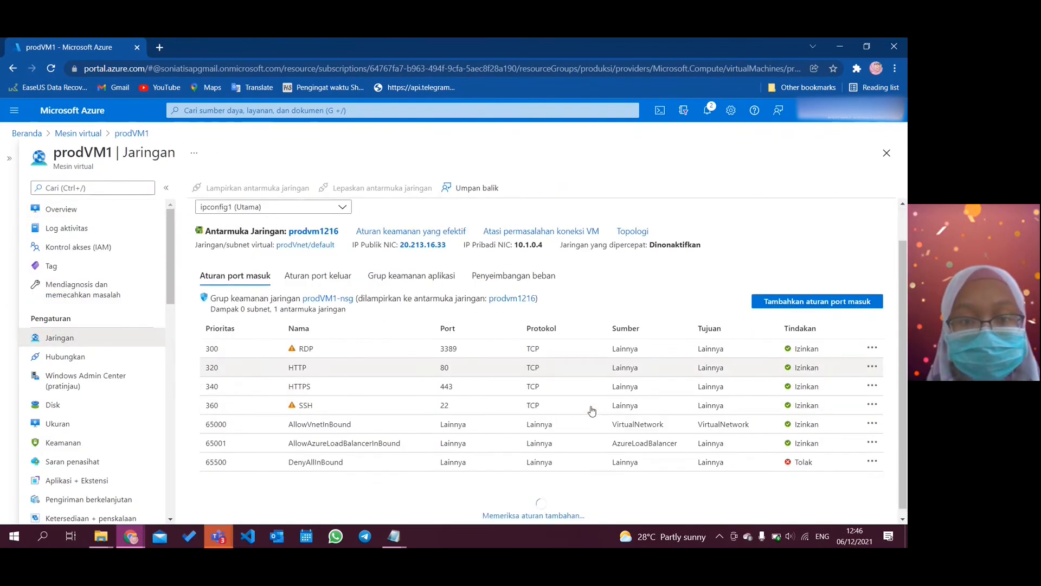
left_click(514, 317)
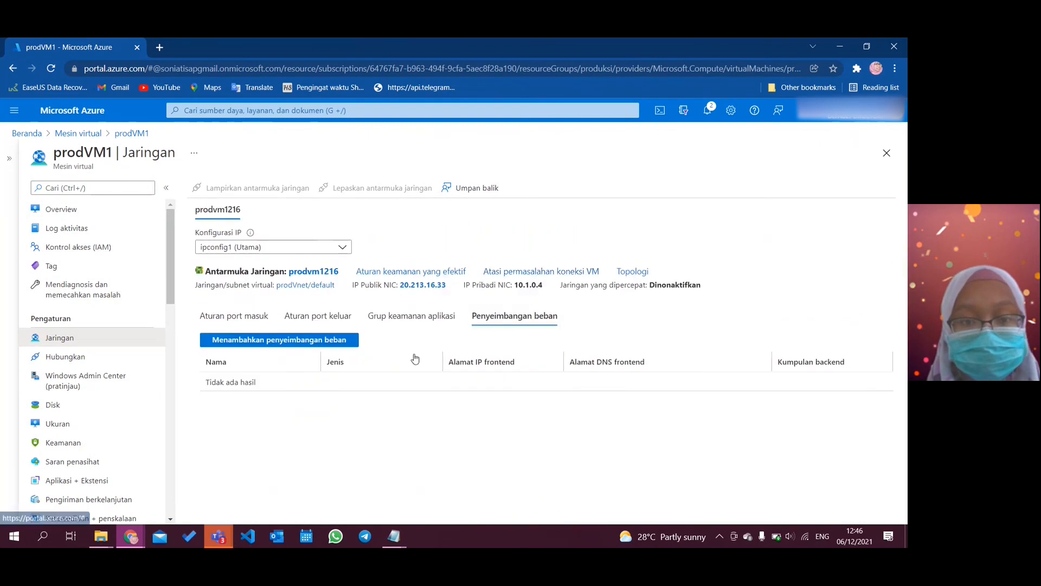
left_click(333, 340)
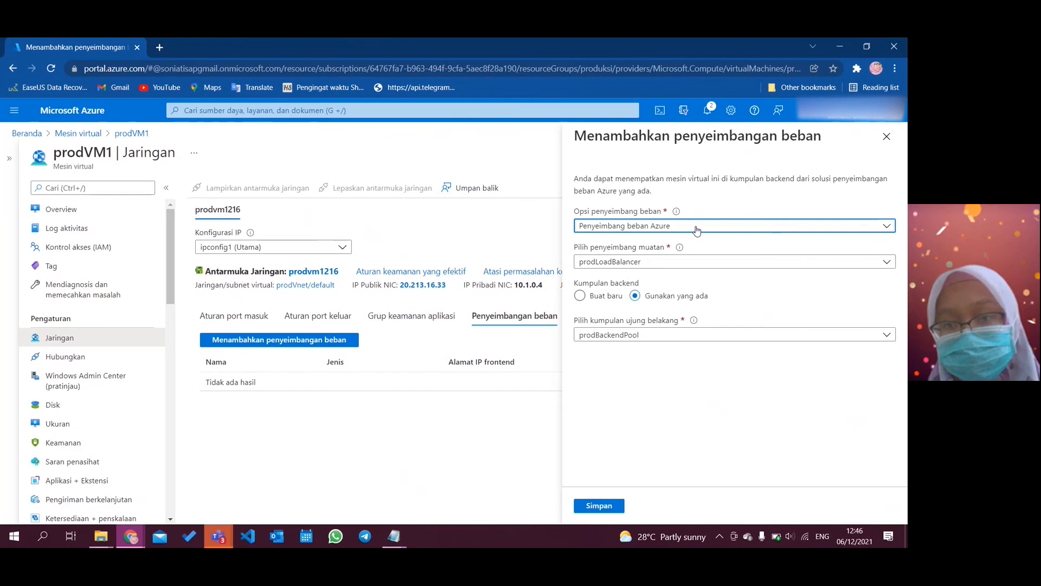
left_click(696, 229)
left_click(679, 266)
left_click(645, 263)
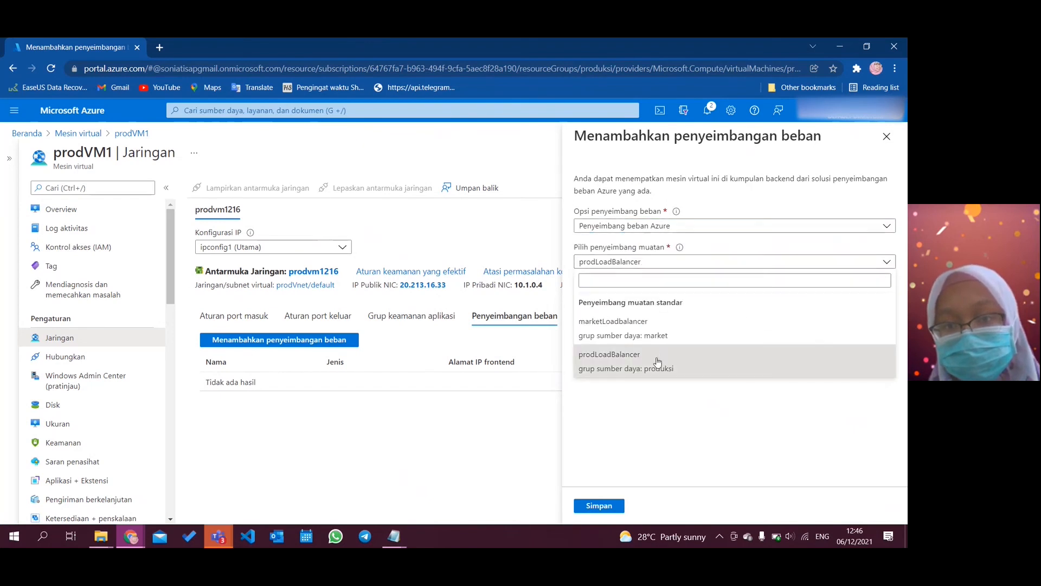
left_click(657, 360)
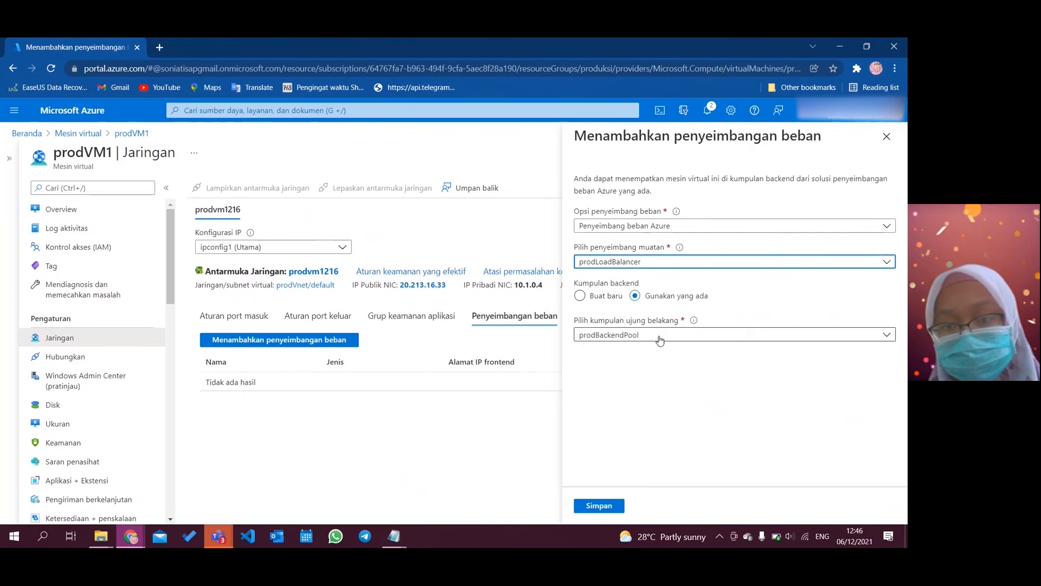
left_click(606, 508)
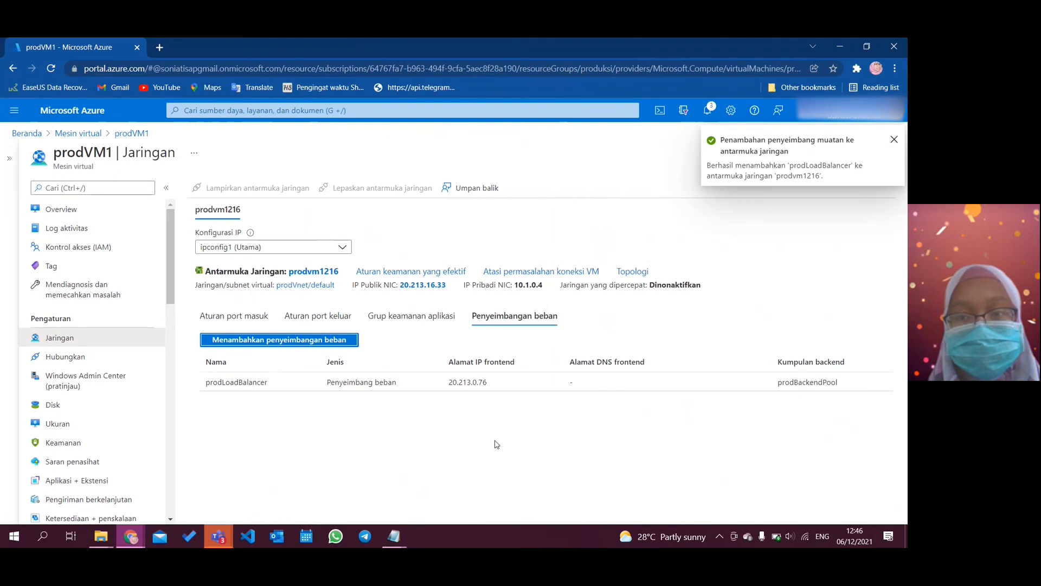
left_click(706, 118)
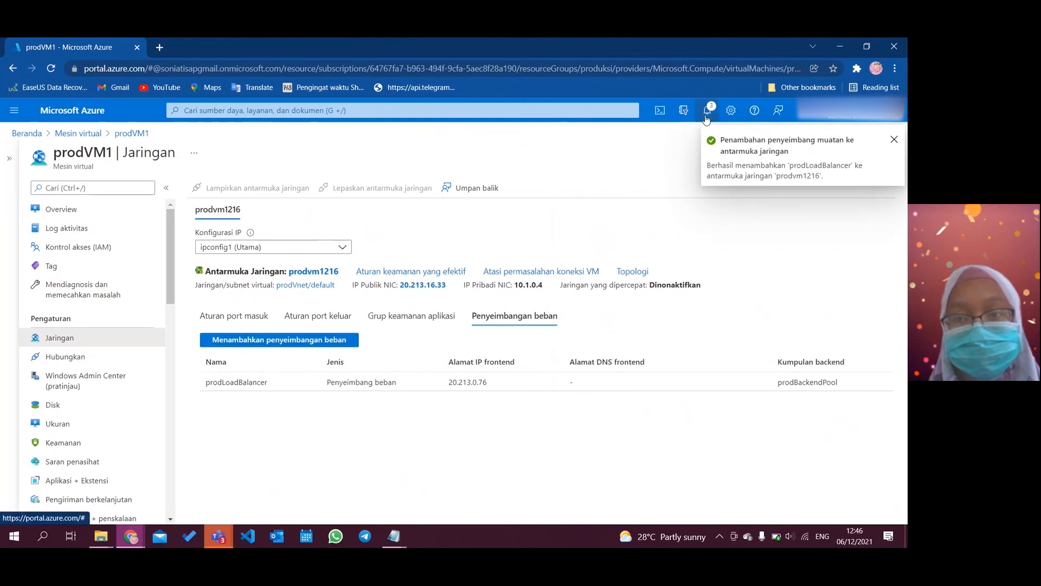
left_click(889, 138)
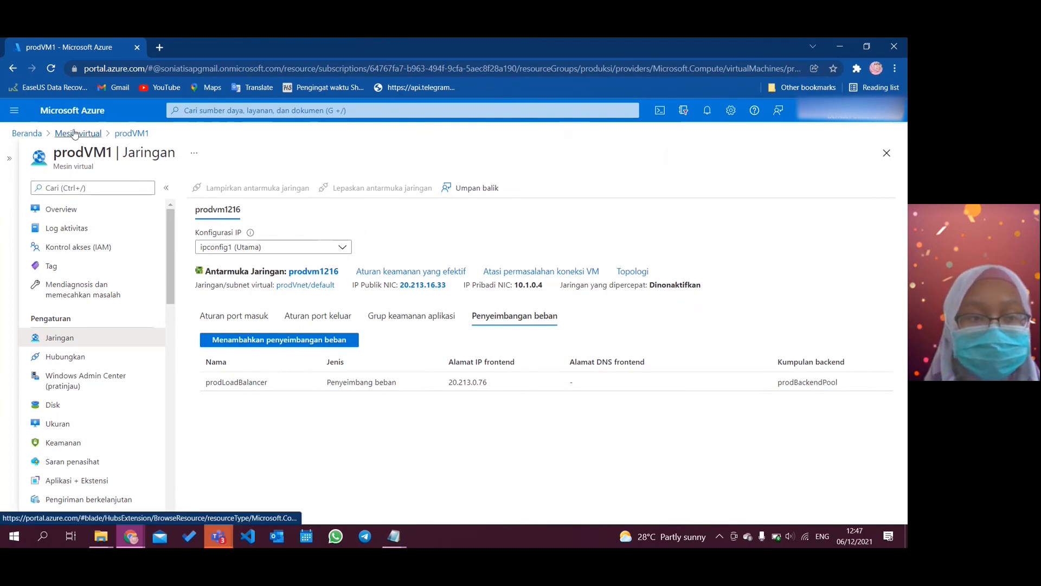
Open prodLoadBalancer from the load balancer list, expand its essential details, and copy its public IP address
left_click(31, 133)
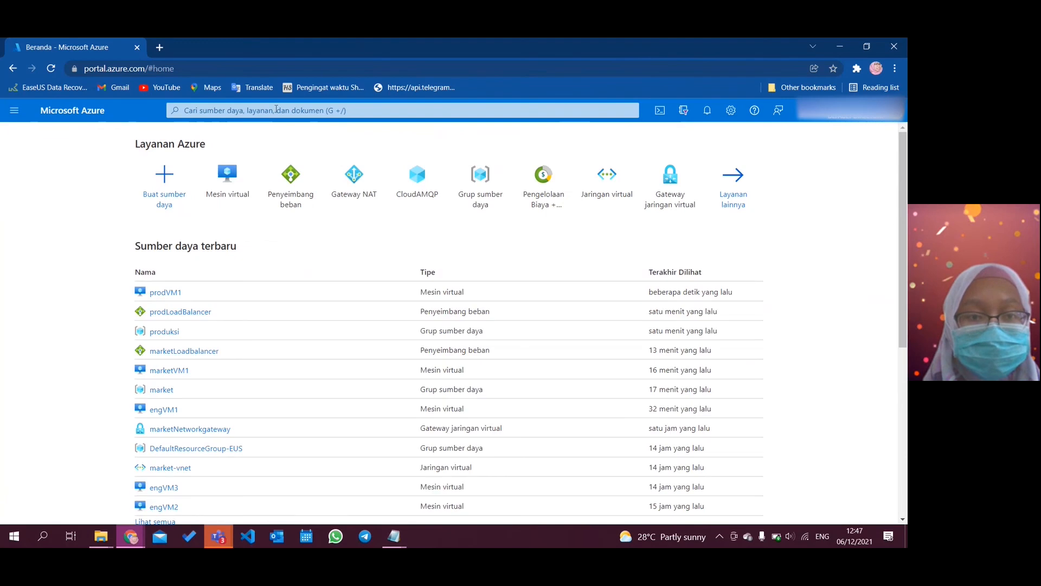
left_click(291, 181)
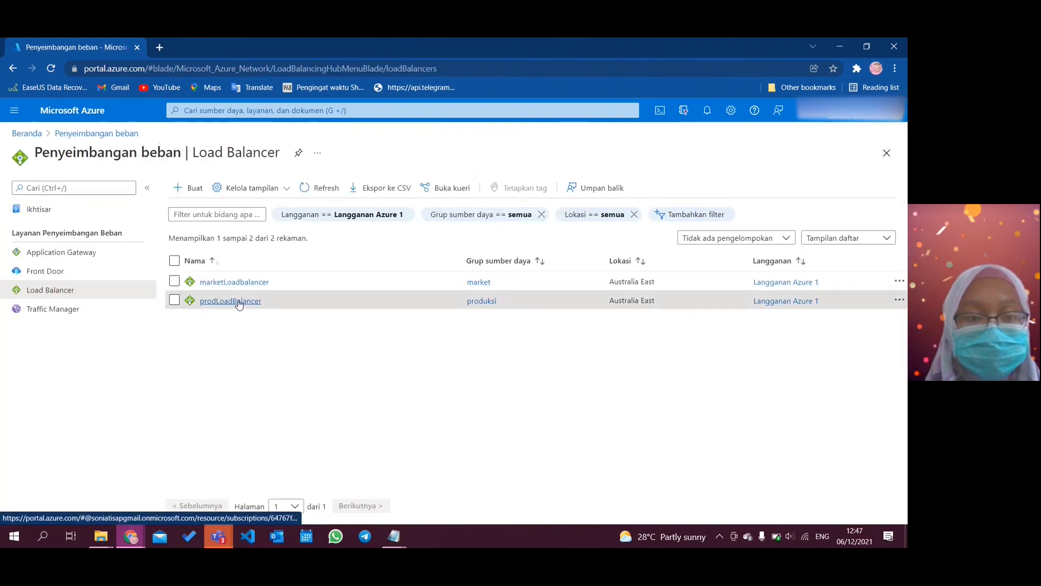
left_click(237, 302)
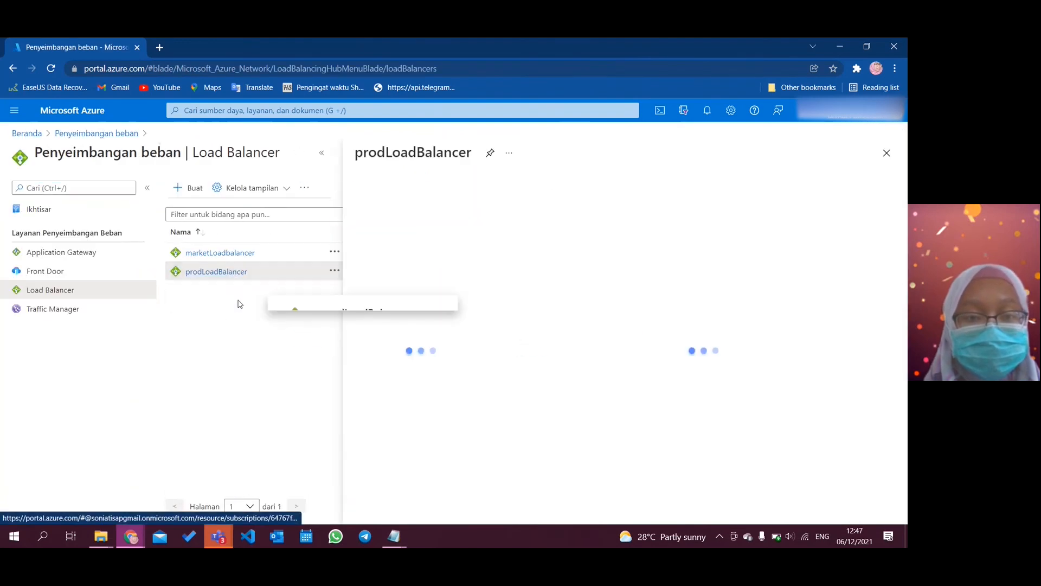
left_click(322, 157)
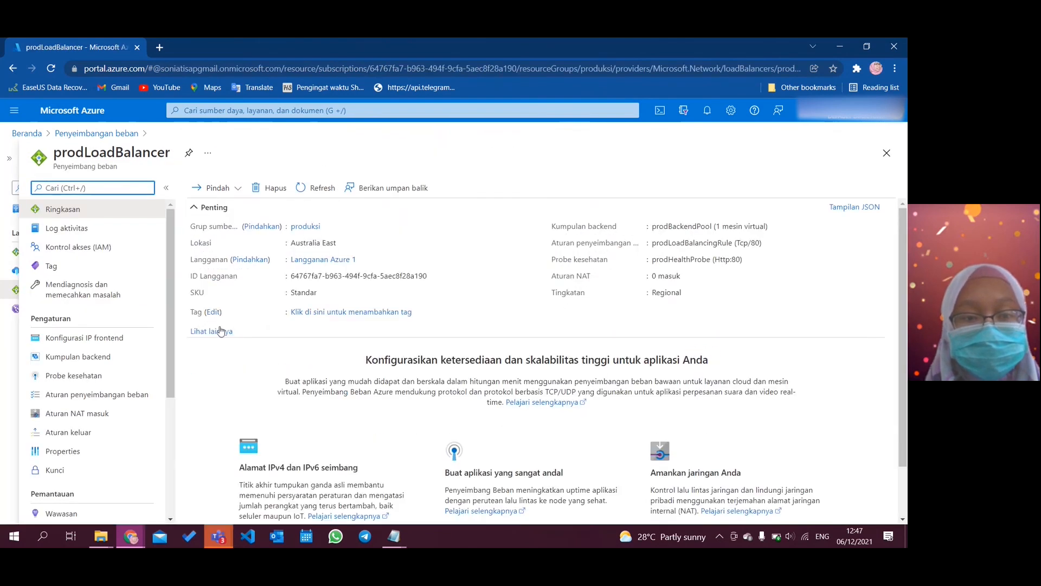
left_click(213, 332)
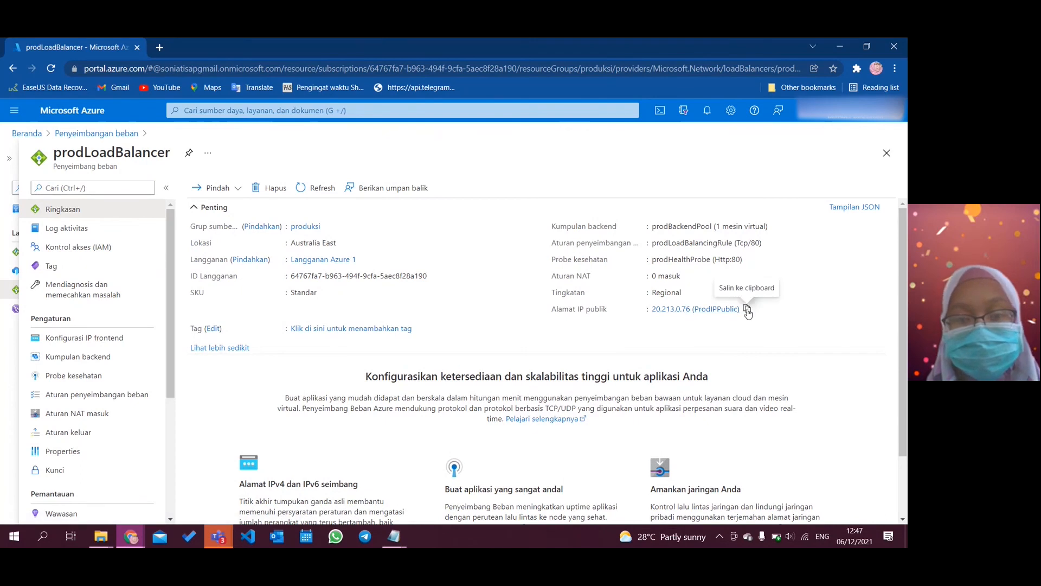
left_click(747, 309)
Load the load balancer's public IP address 20.213.0.76 in a new browser tab, removing the copied resource name from the address
left_click(160, 47)
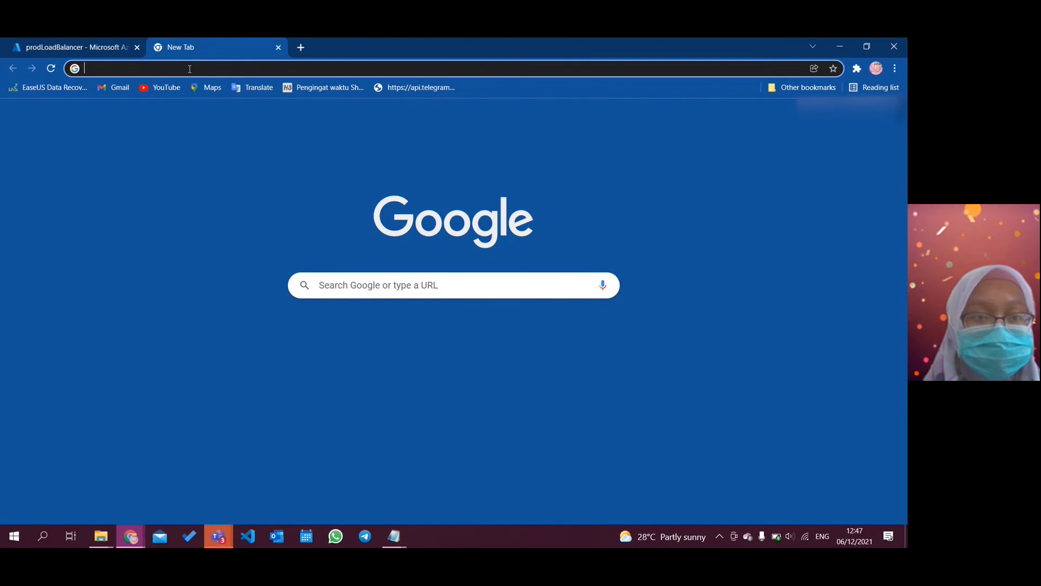
key("ctrl+v")
key("BackSpace")
key("BackSpace")
key("BackSpace")
key("BackSpace")
key("BackSpace")
key("BackSpace")
key("BackSpace")
key("BackSpace")
key("BackSpace")
key("BackSpace")
key("BackSpace")
key("BackSpace")
key("BackSpace")
key("BackSpace")
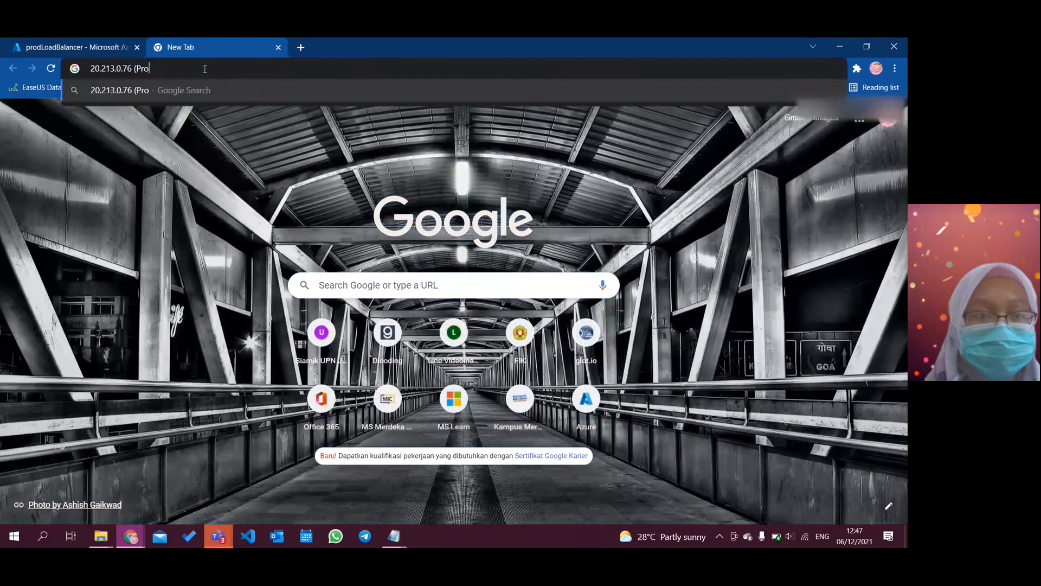
key("Return")
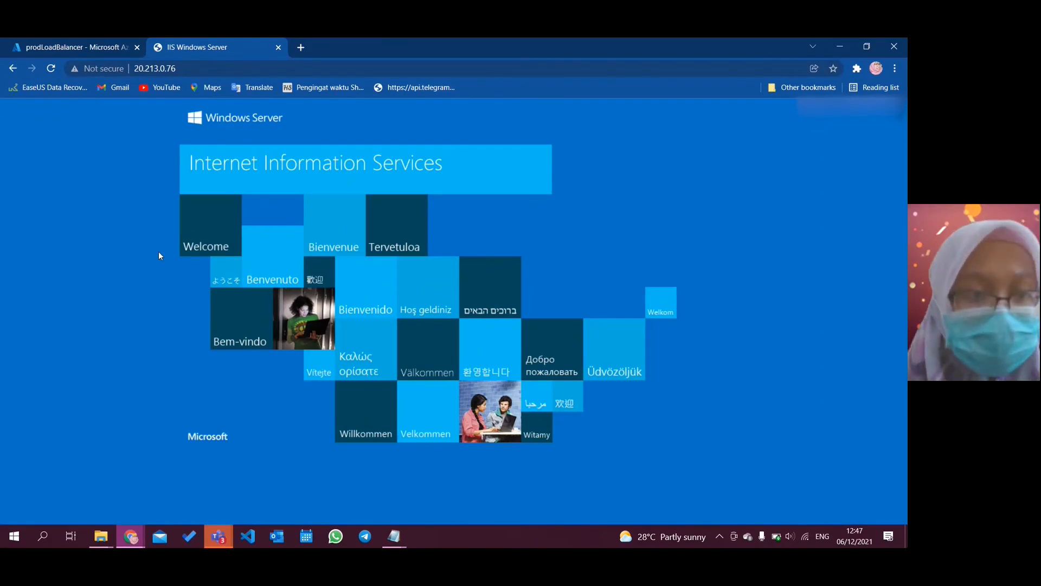
Open the site hosted behind the load balancer at 20.213.0.76/Website
left_click(208, 69)
left_click(209, 70)
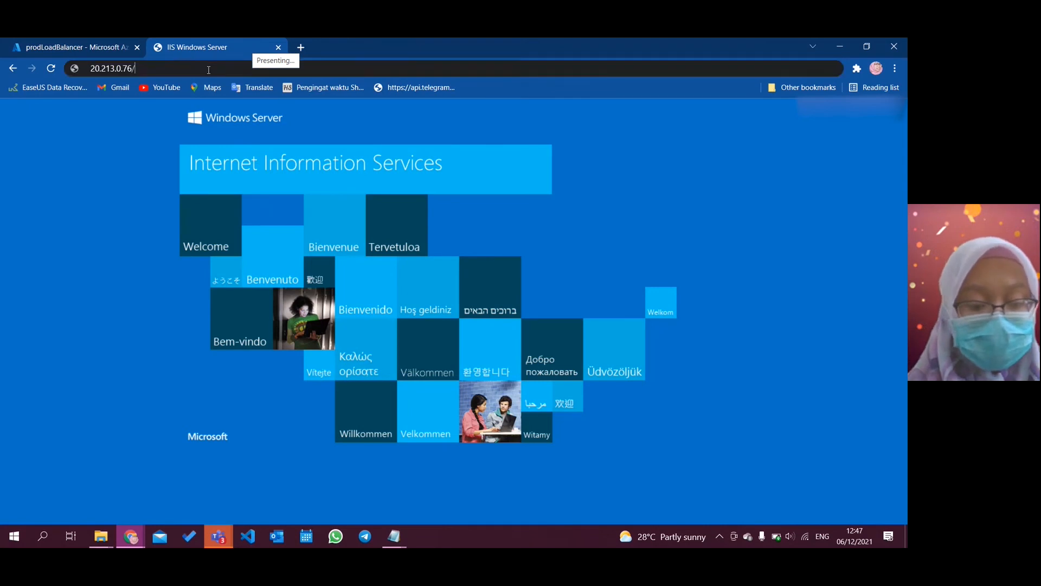
type("/WEbsite")
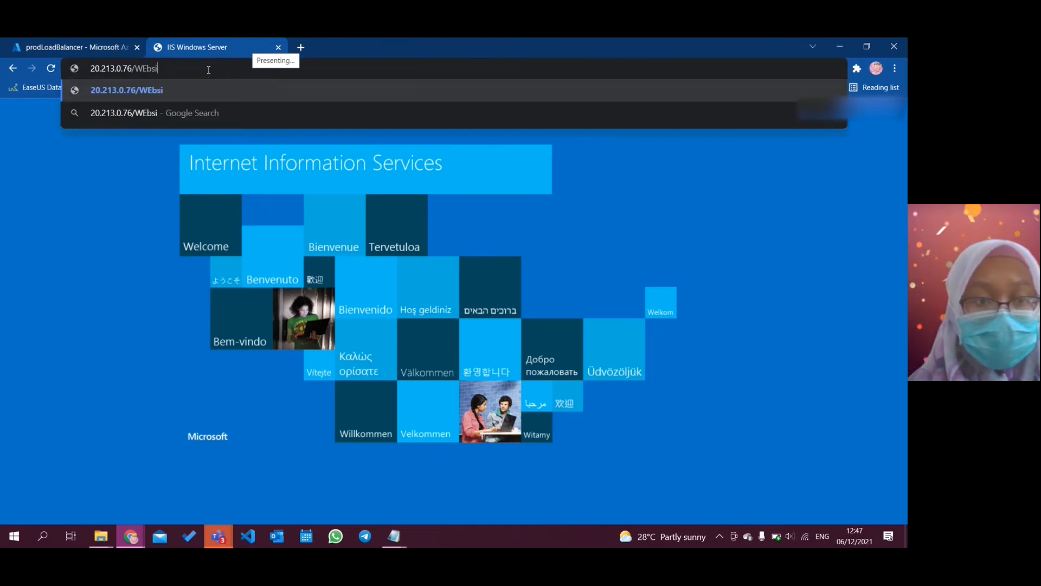
key("BackSpace")
key("BackSpace")
key("BackSpace")
key("BackSpace")
key("BackSpace")
key("BackSpace")
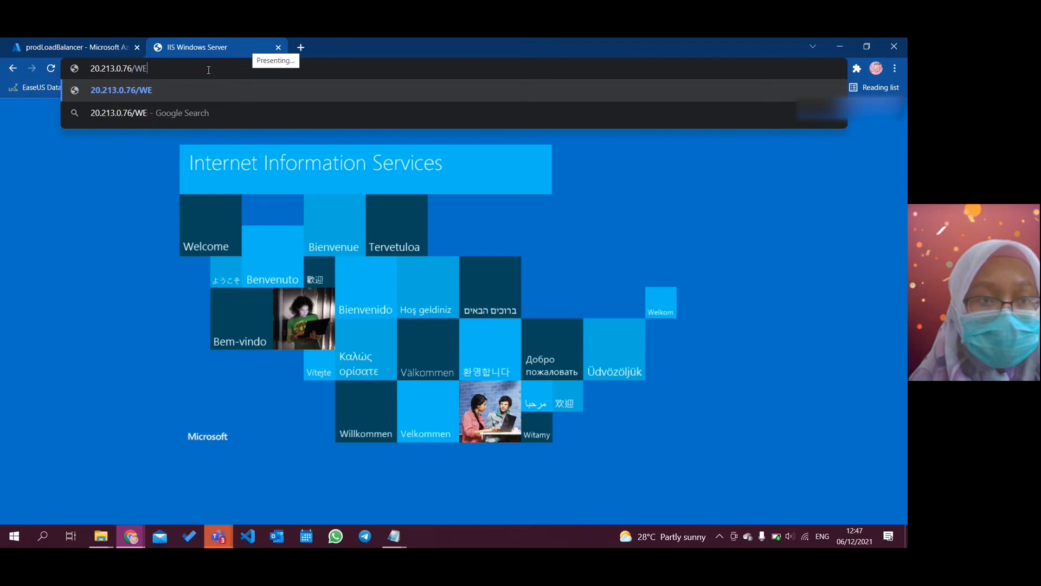
type("ebsite")
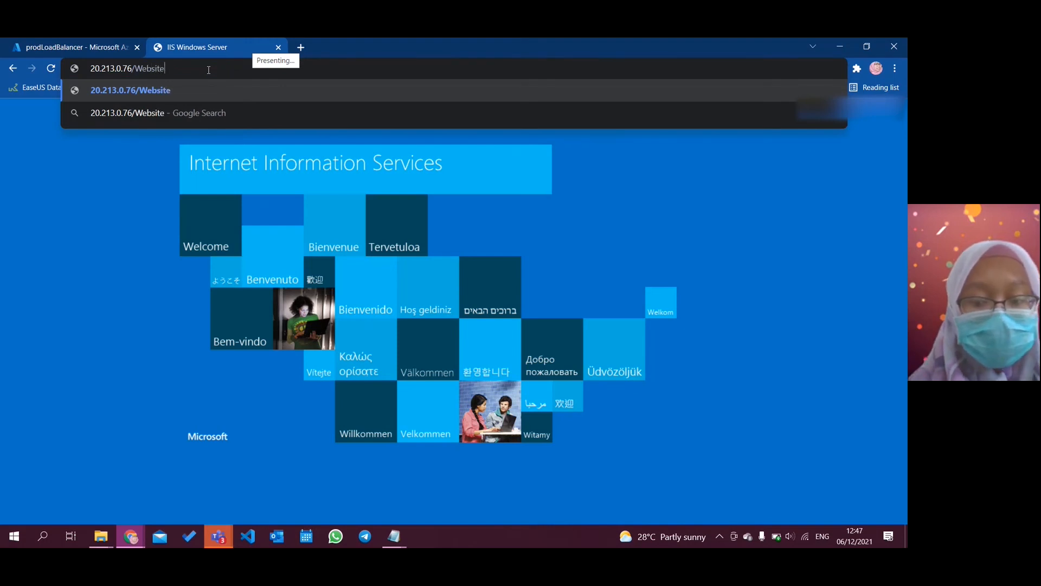
key("Return")
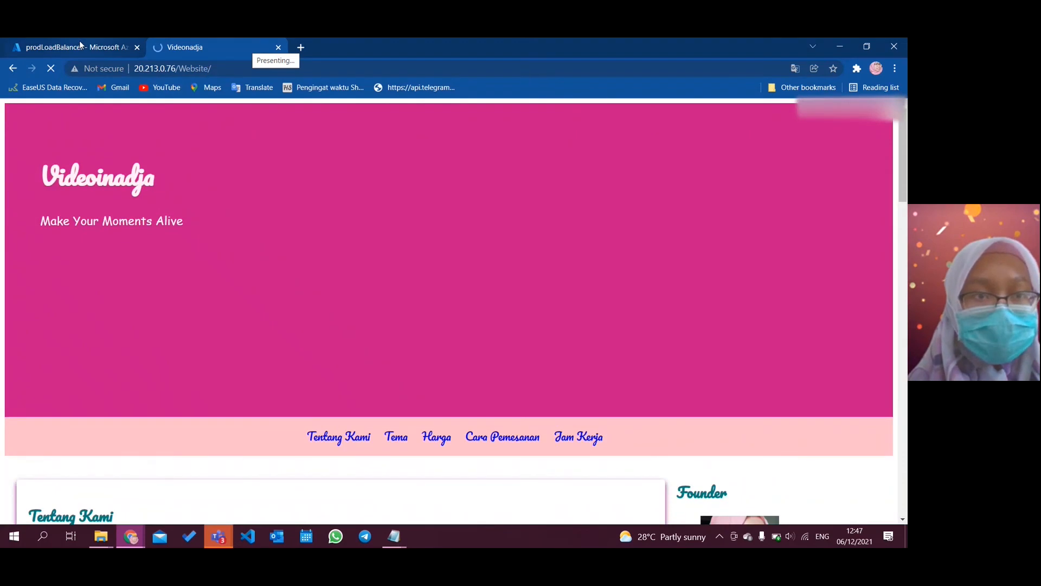
Switch back to the Azure portal and return to the list of load balancers
left_click(80, 43)
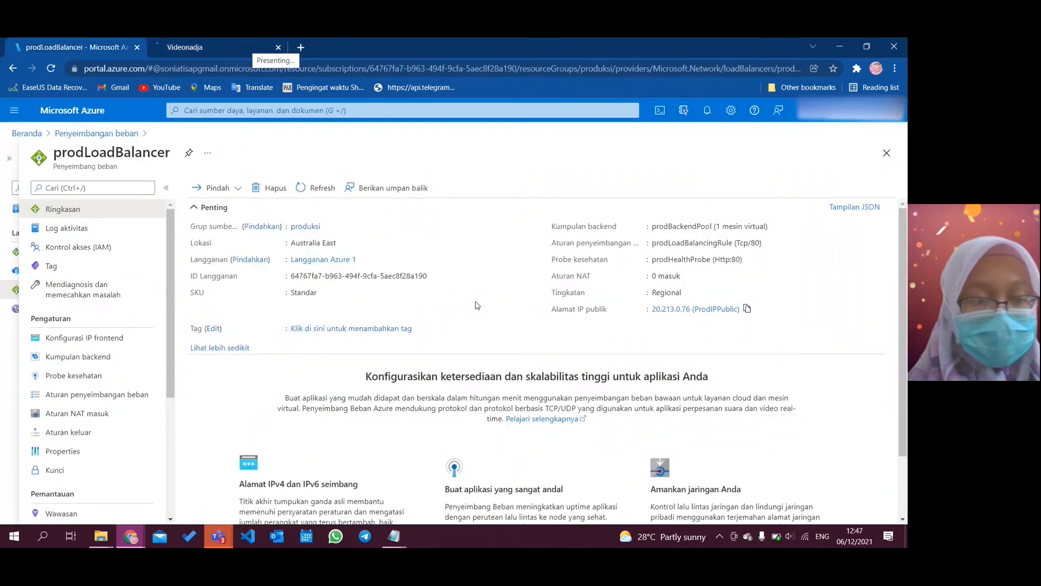
left_click(13, 68)
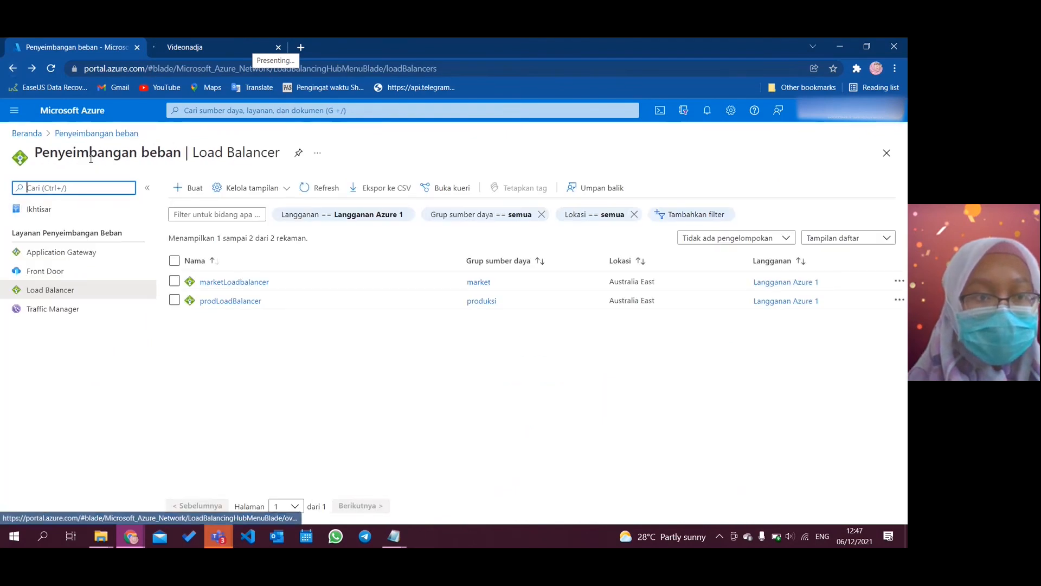
Open prodVM1 from the virtual machine list and examine its inbound port rules on the networking page
left_click(23, 133)
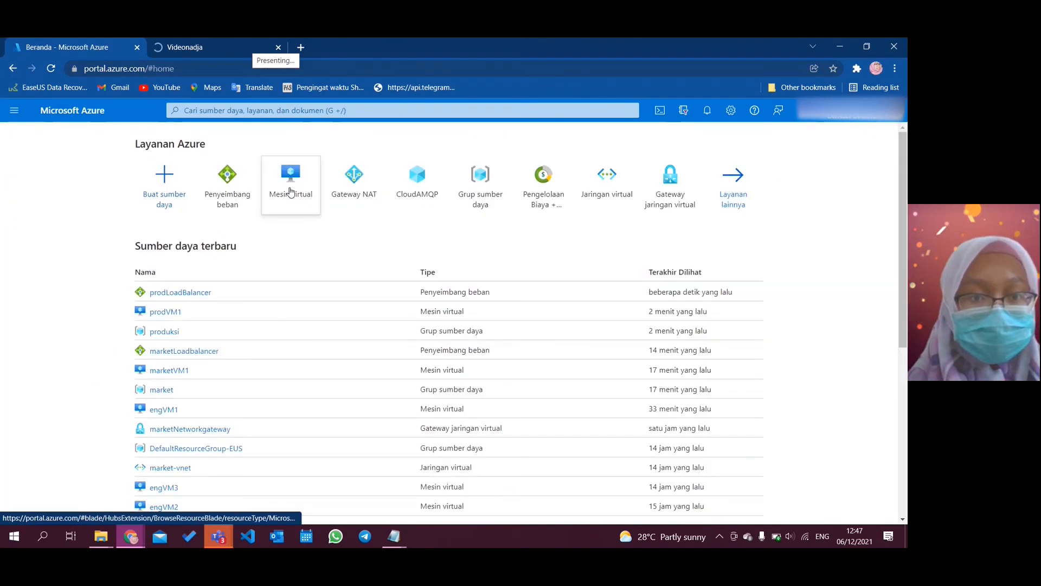
left_click(290, 191)
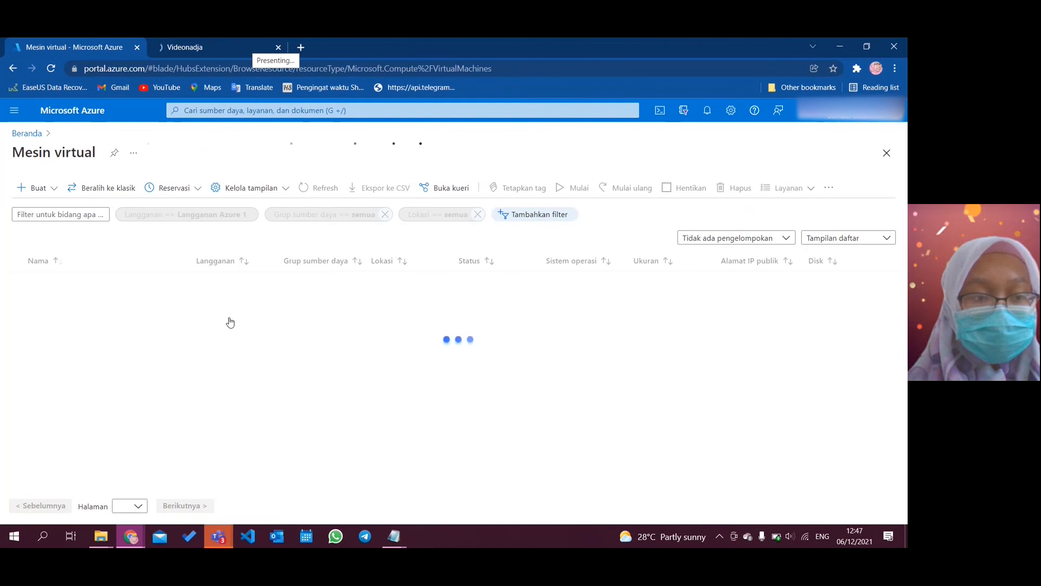
left_click(61, 358)
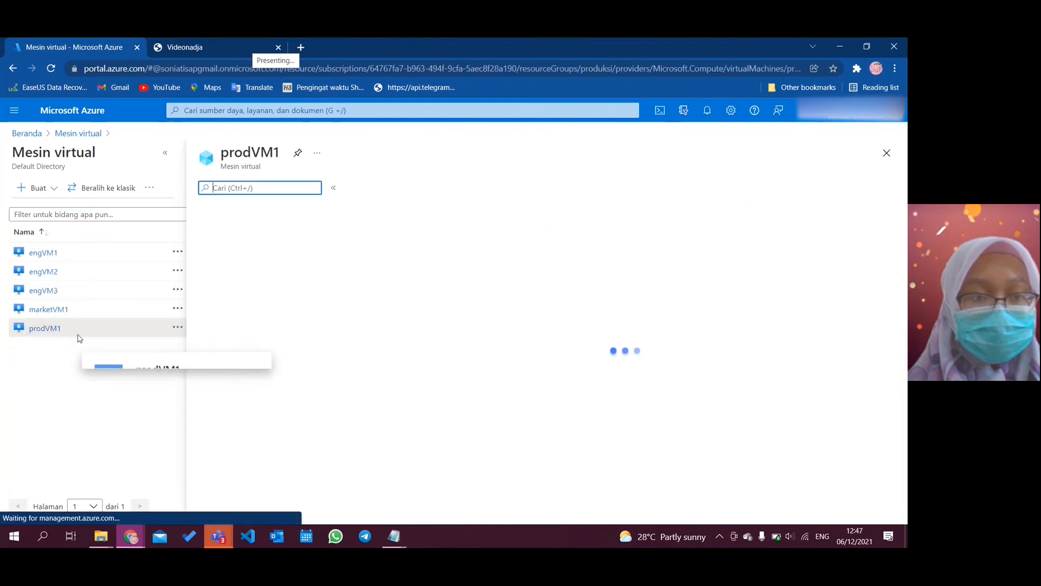
left_click(161, 158)
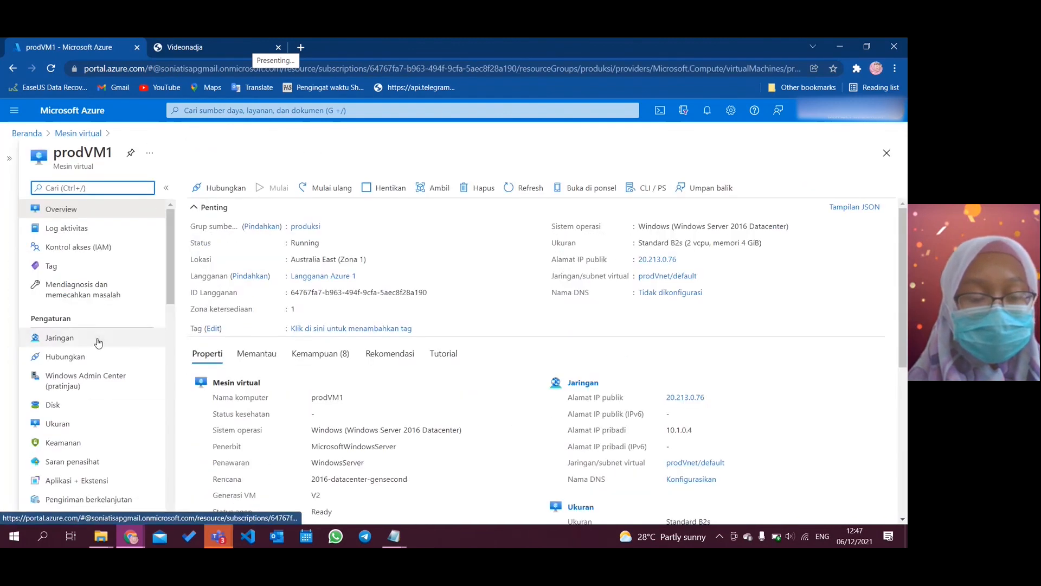
left_click(100, 338)
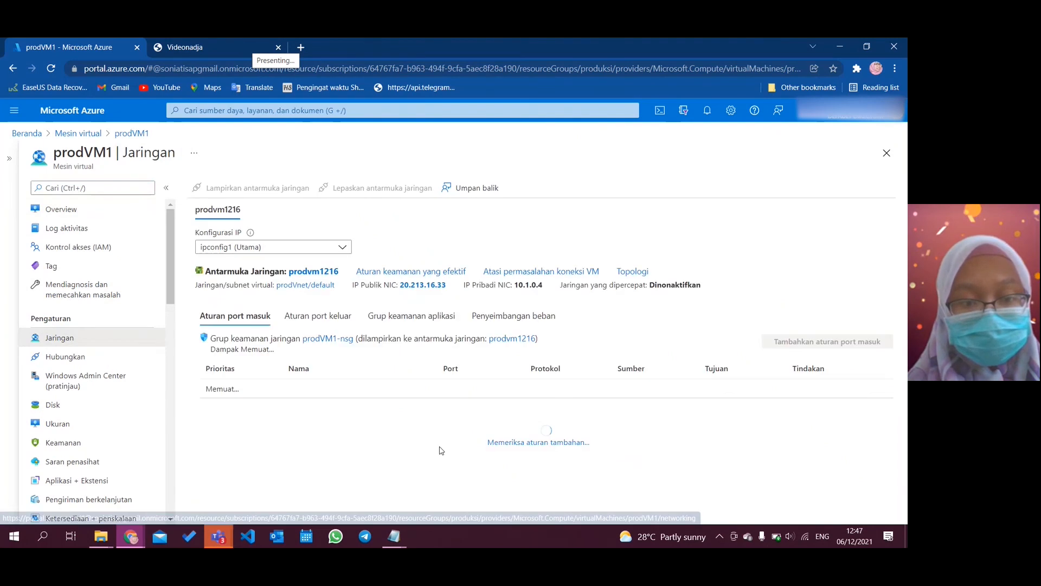
scroll(412, 409, "down", 1)
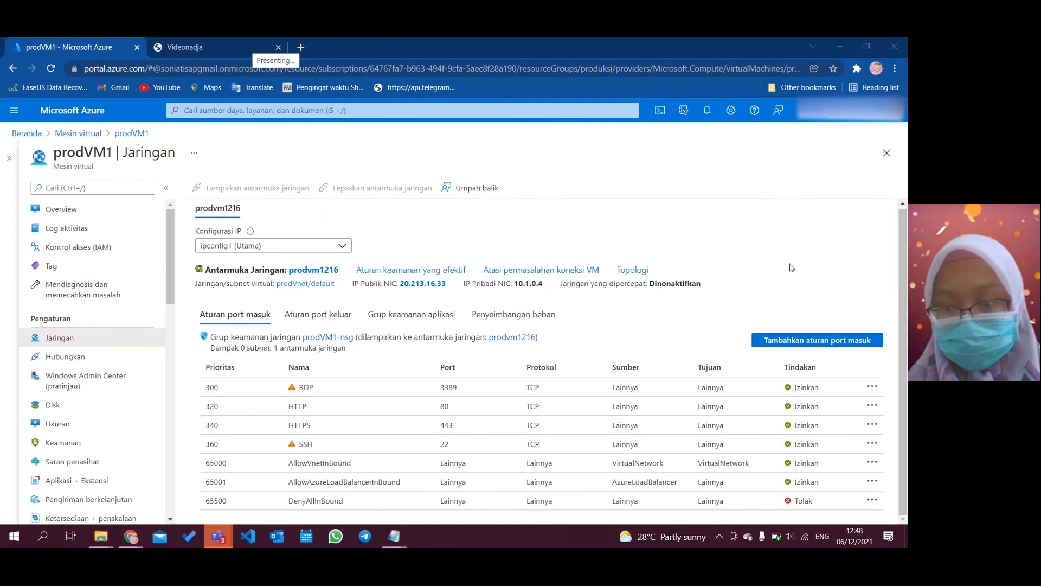
Open marketVM1 from the virtual machine list and examine its networking page with the inbound port rules
left_click(85, 138)
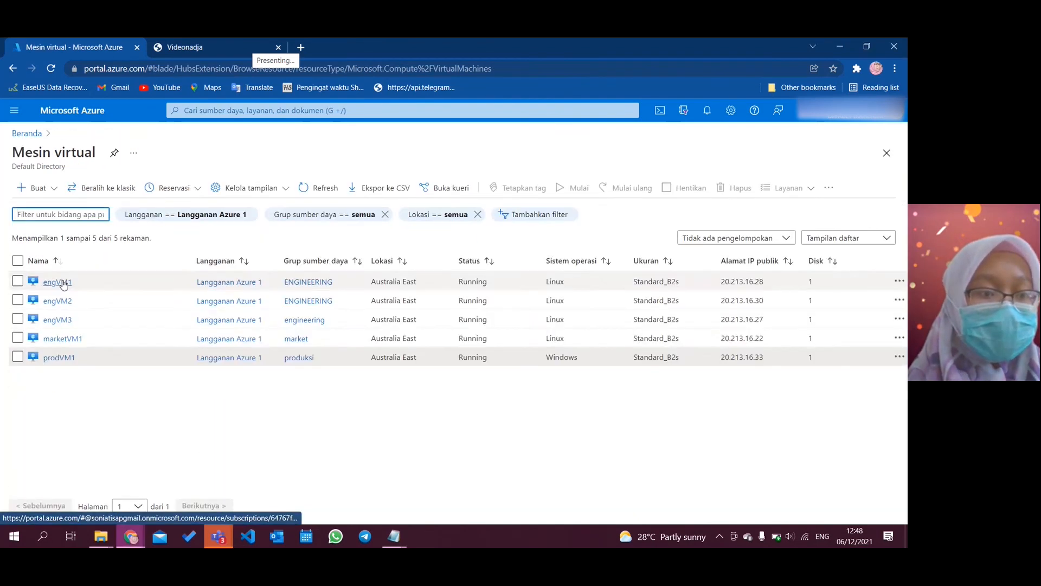
left_click(61, 339)
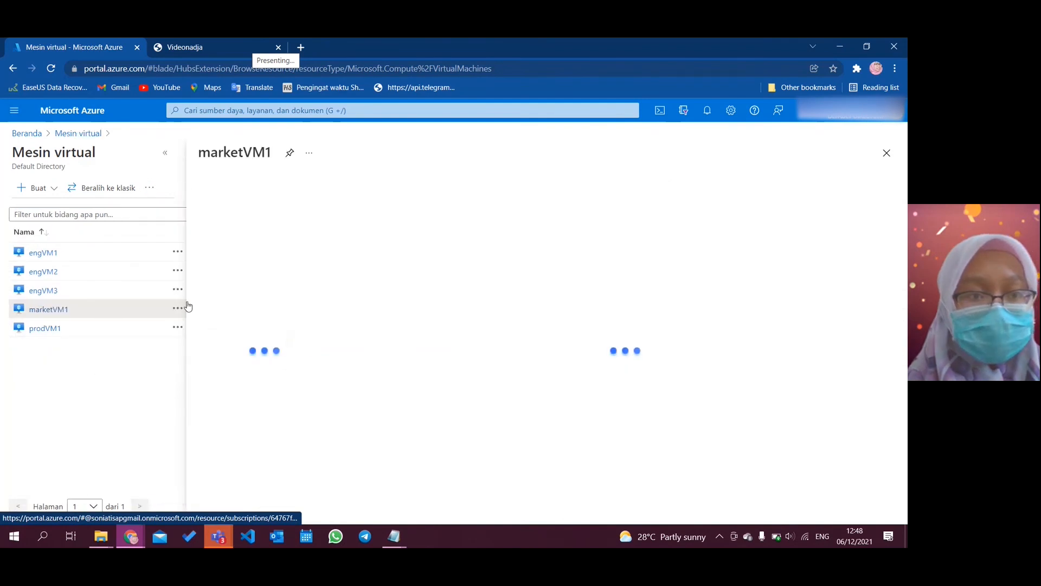
left_click(164, 155)
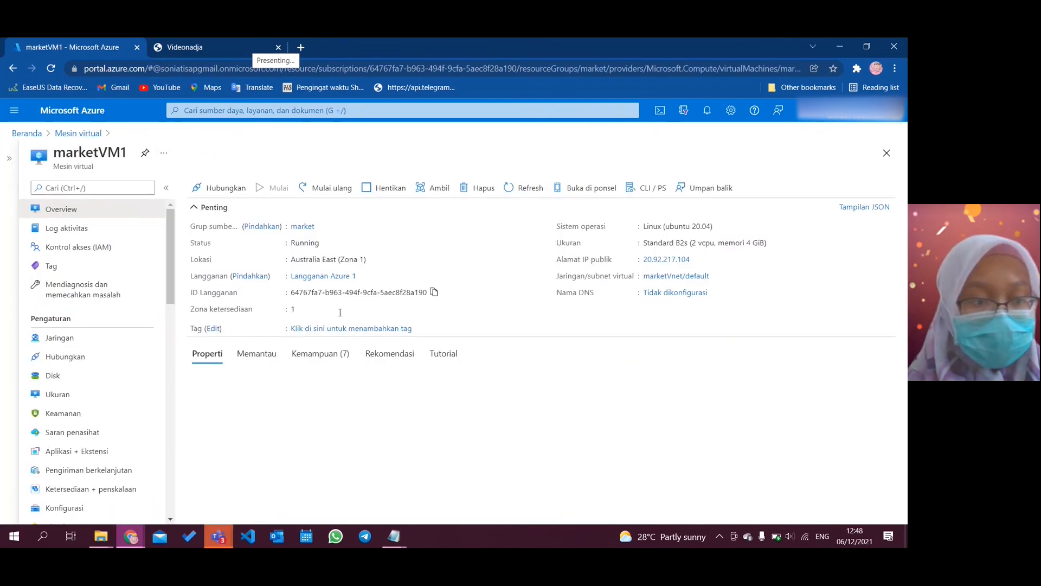
left_click(95, 337)
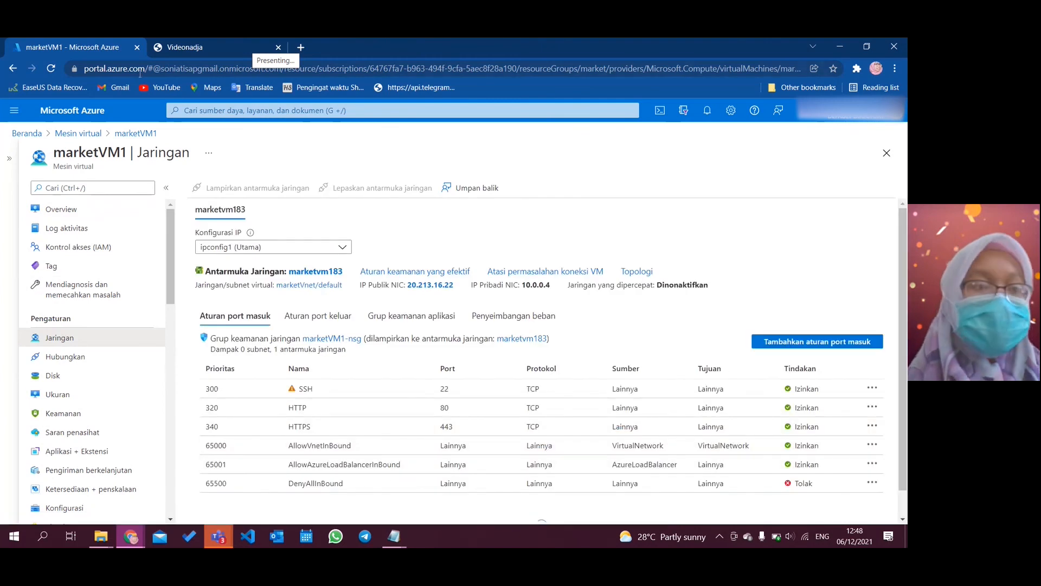
Start creating a new NAT gateway from the portal home and assign it to the engineering resource group
left_click(27, 134)
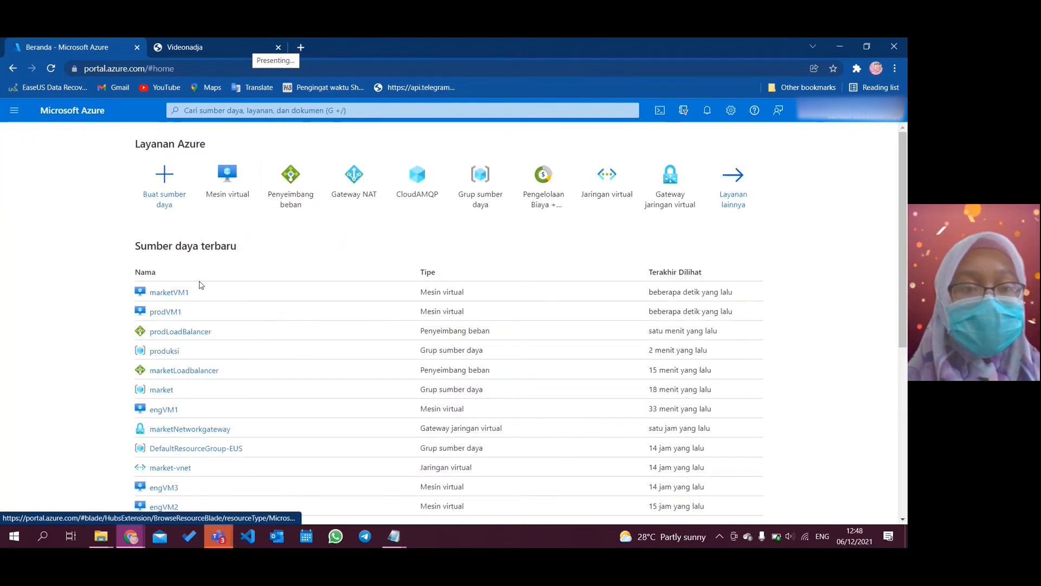
mouse_move(245, 194)
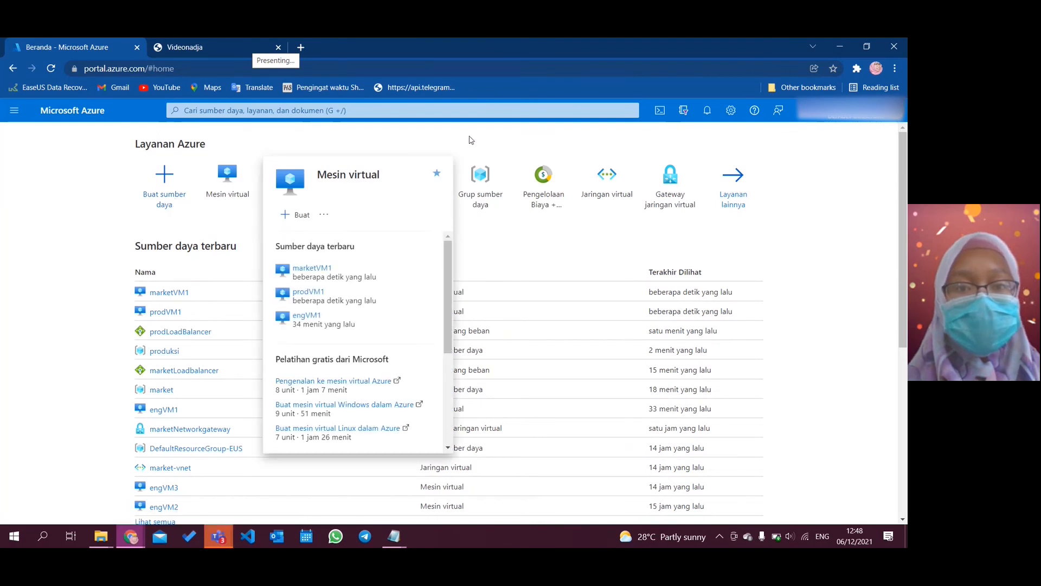
left_click(363, 196)
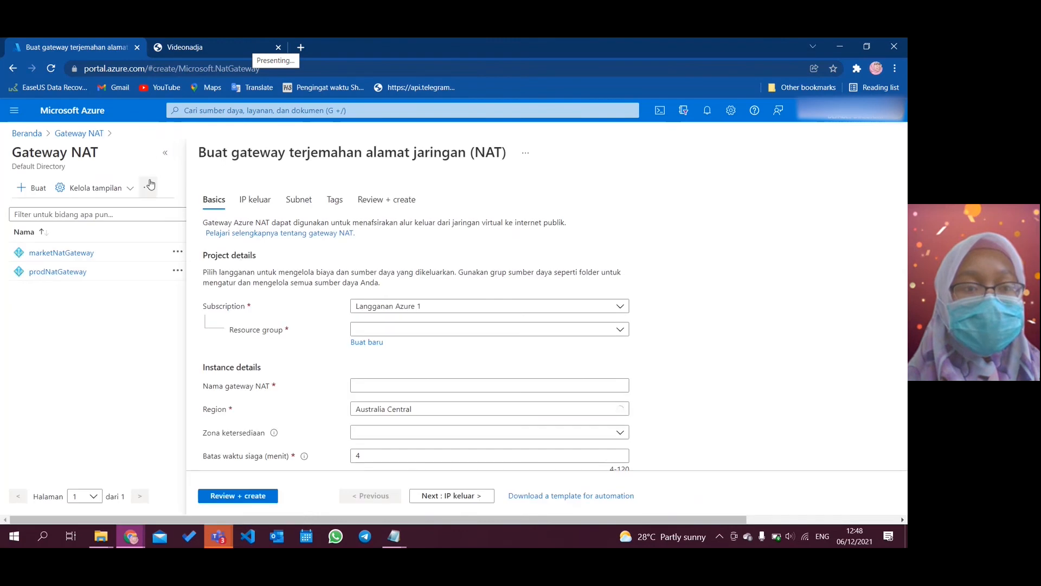
left_click(166, 157)
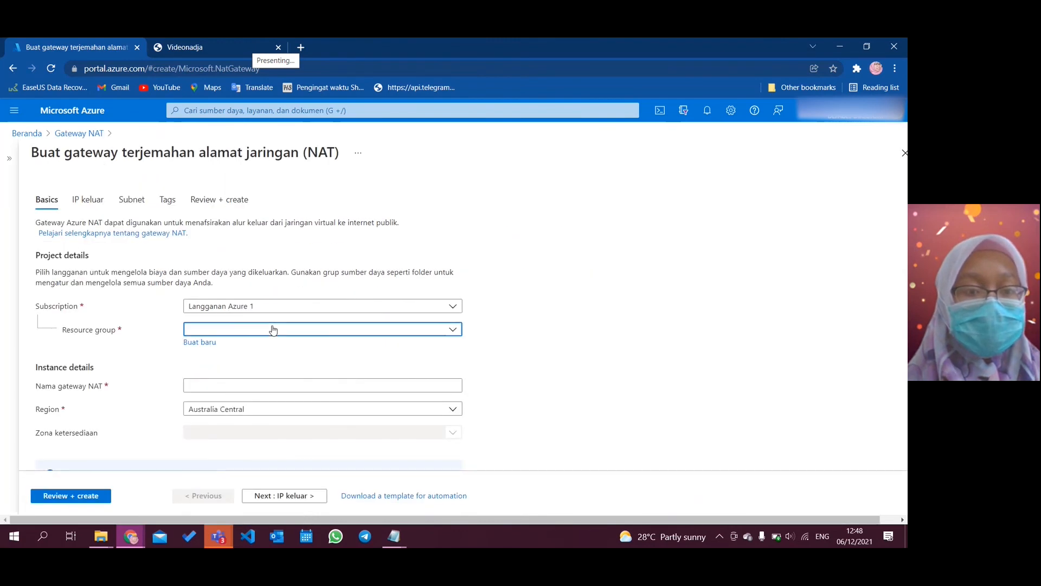
left_click(269, 331)
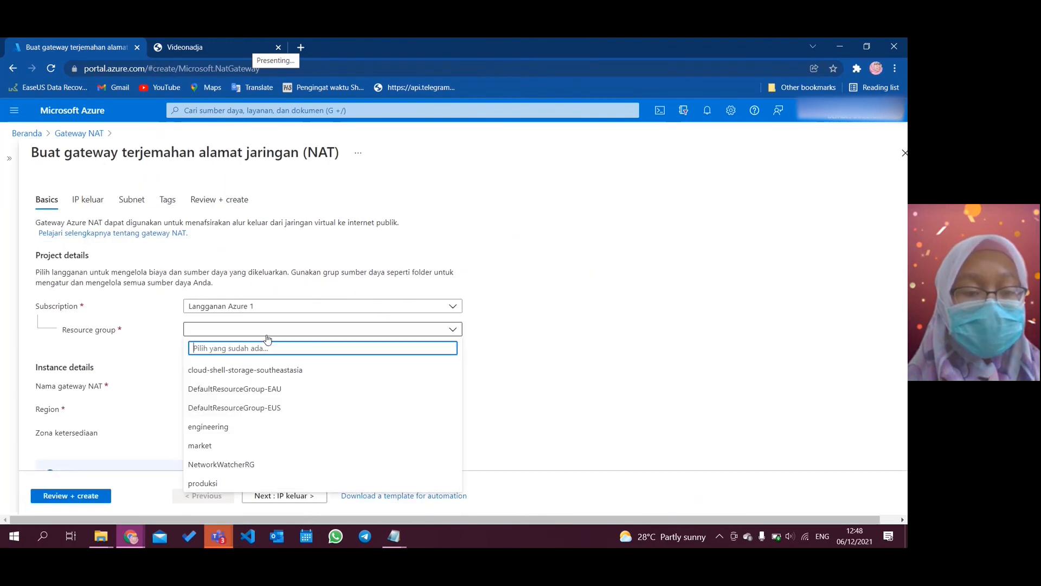
left_click(260, 426)
scroll(174, 392, "down", 1)
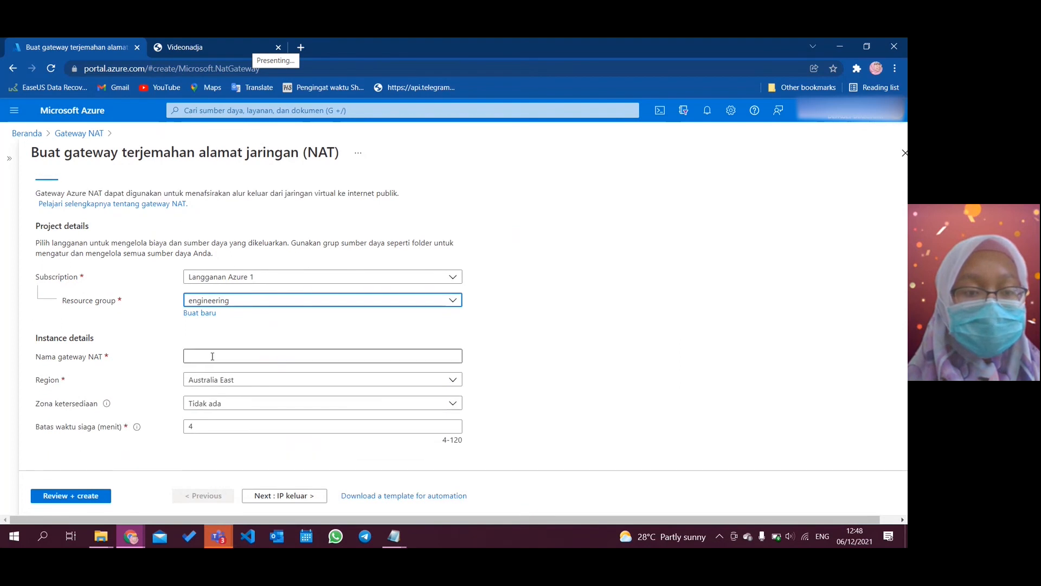
Name the NAT gateway engNatGateway, set its idle timeout to 15 minutes, and continue to the outbound IP settings
left_click(213, 356)
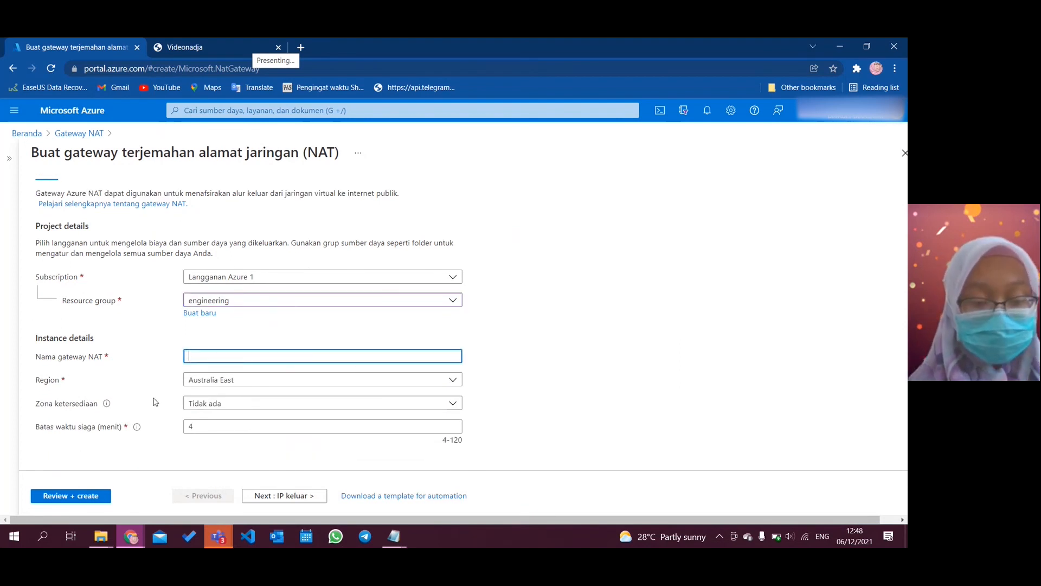
type("eng")
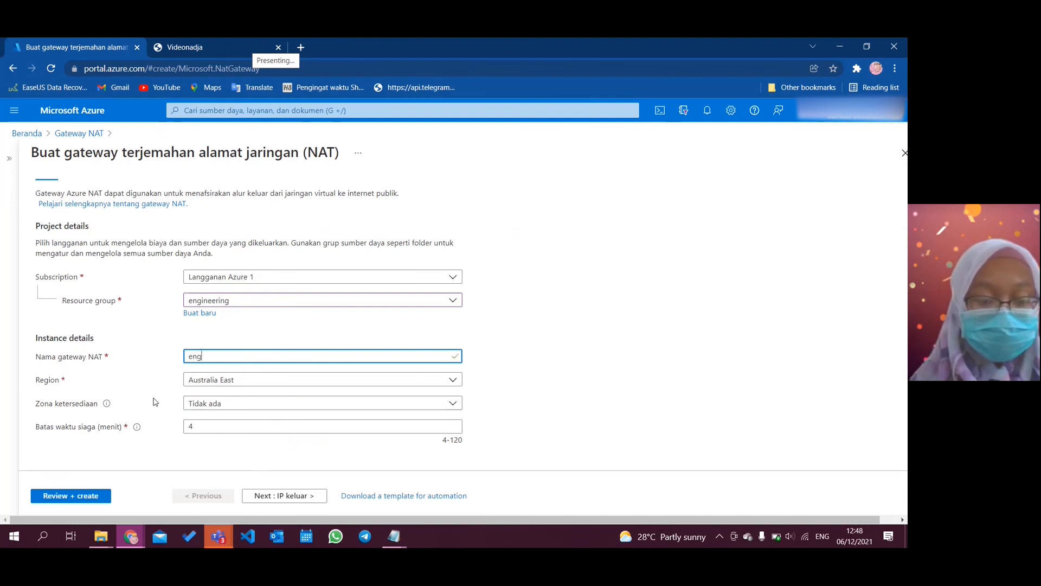
type("NatGateway")
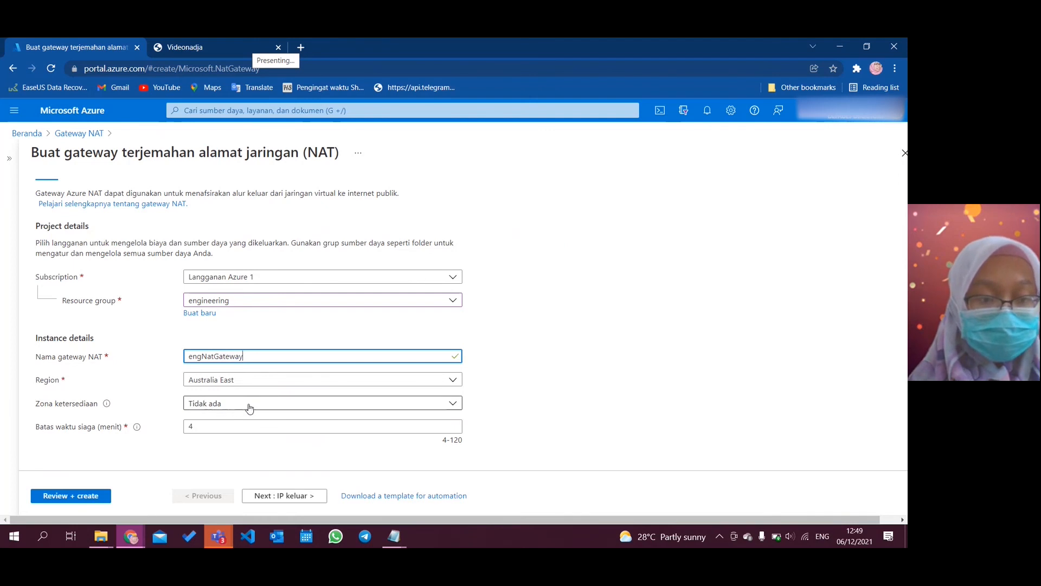
left_click(261, 429)
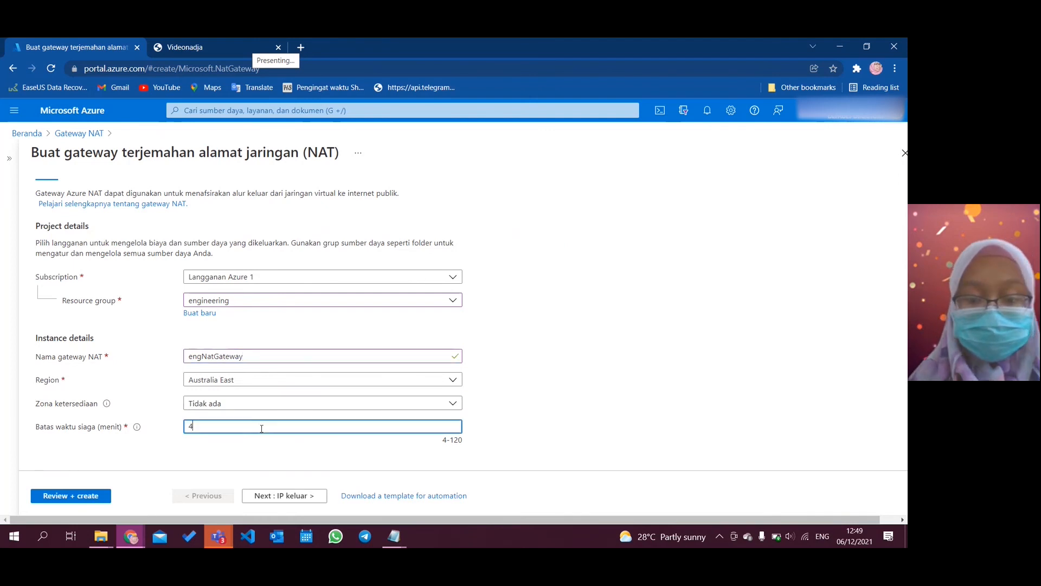
type("15")
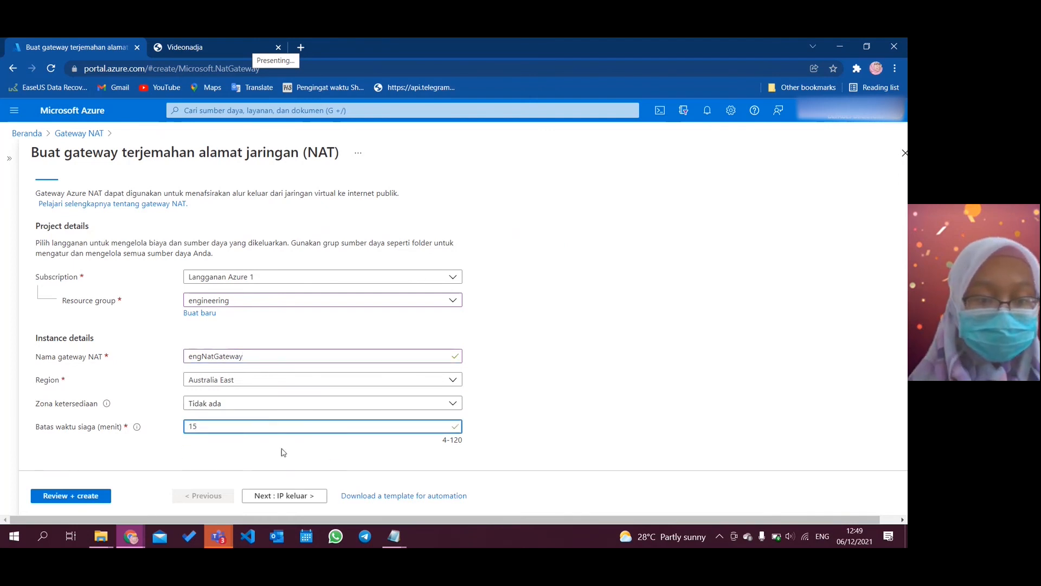
left_click(301, 494)
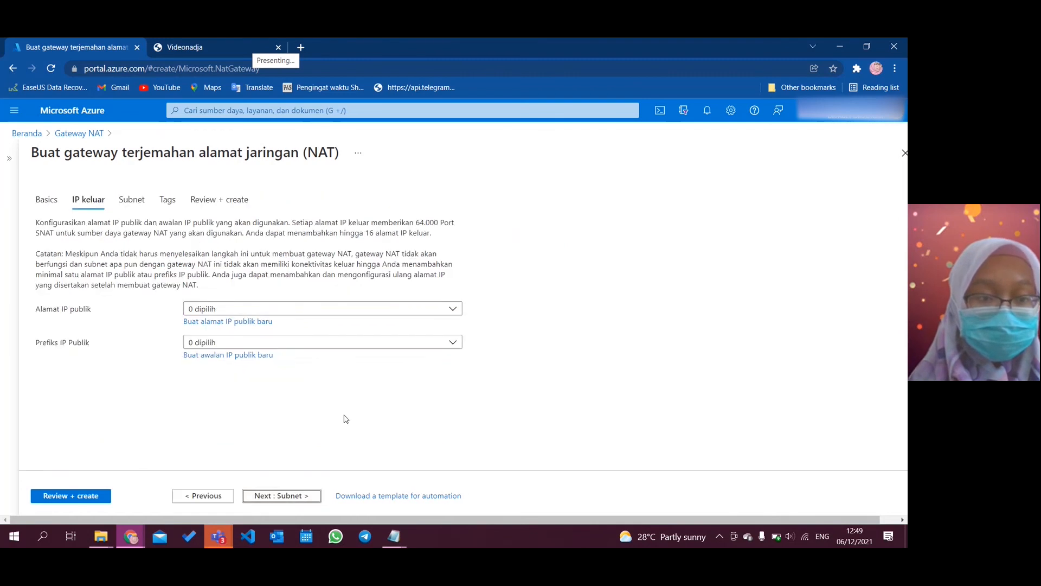
Add a new public IP address named engNatGatwayIP to the NAT gateway's outbound IP configuration
left_click(252, 322)
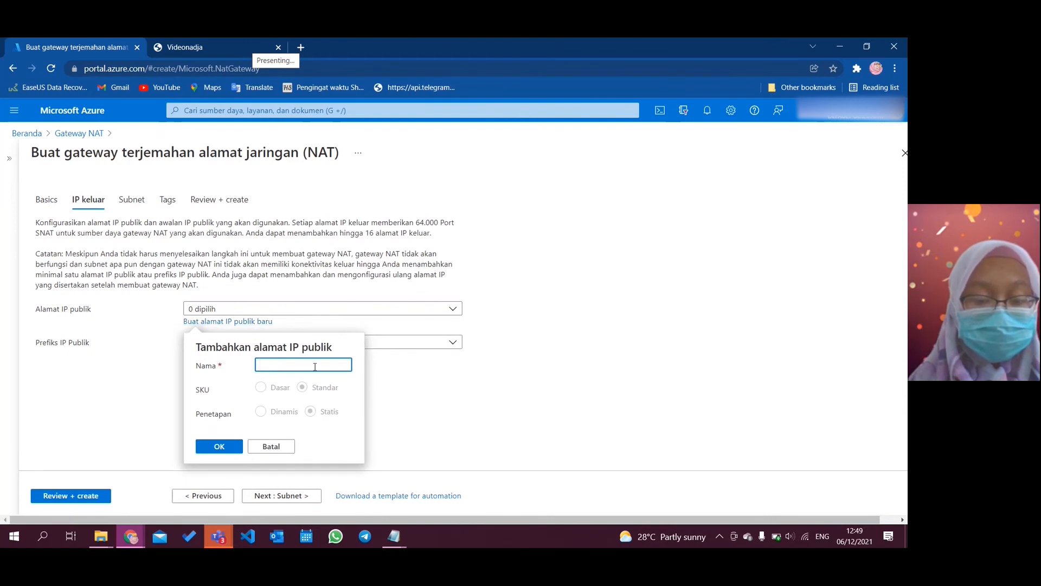
type("engN")
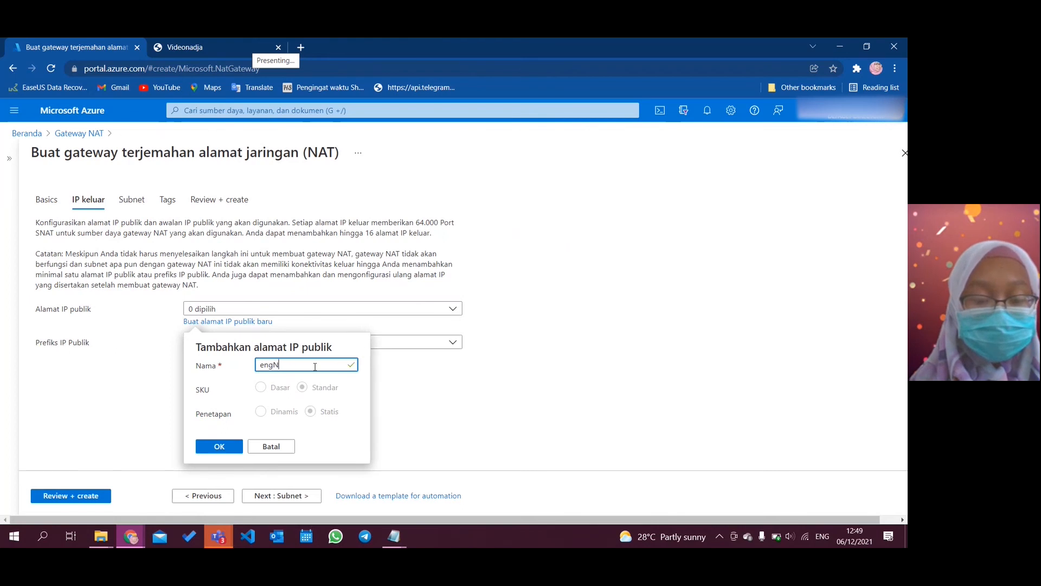
type("atGatwayIP")
left_click(230, 450)
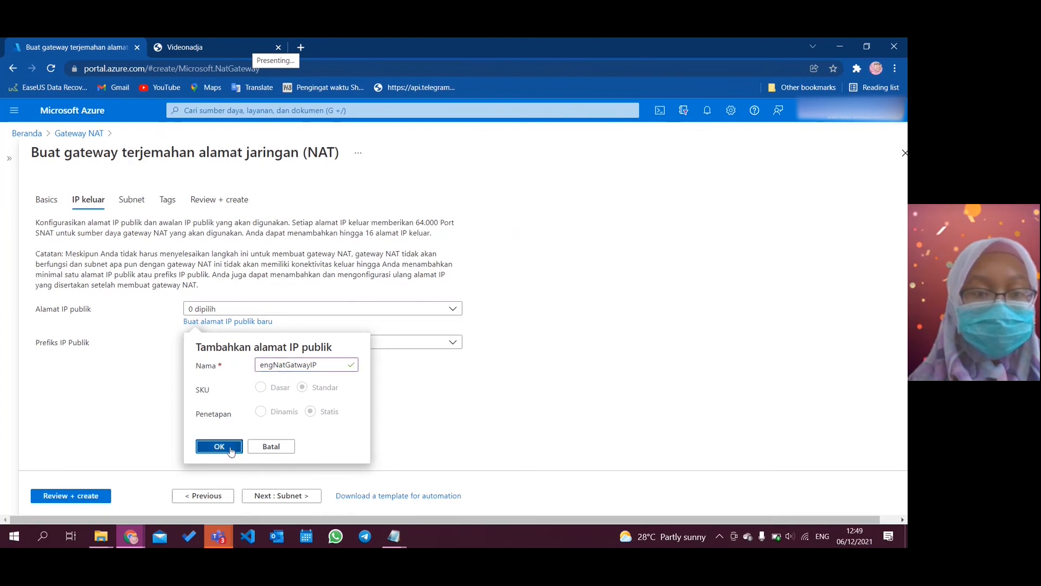
Associate the NAT gateway with the engVnet virtual network and select its default subnet
left_click(283, 496)
left_click(166, 278)
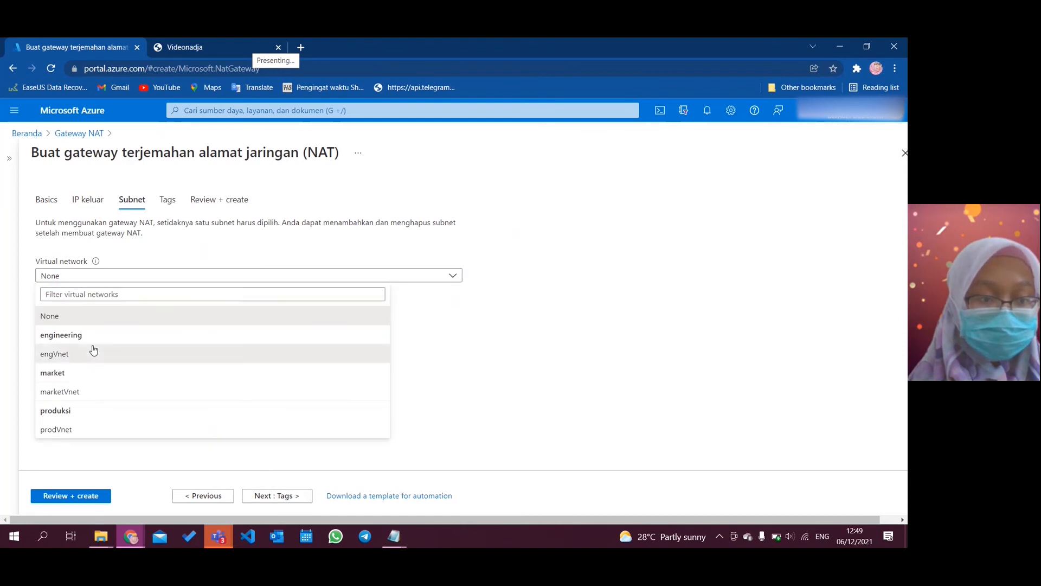
left_click(93, 352)
left_click(45, 379)
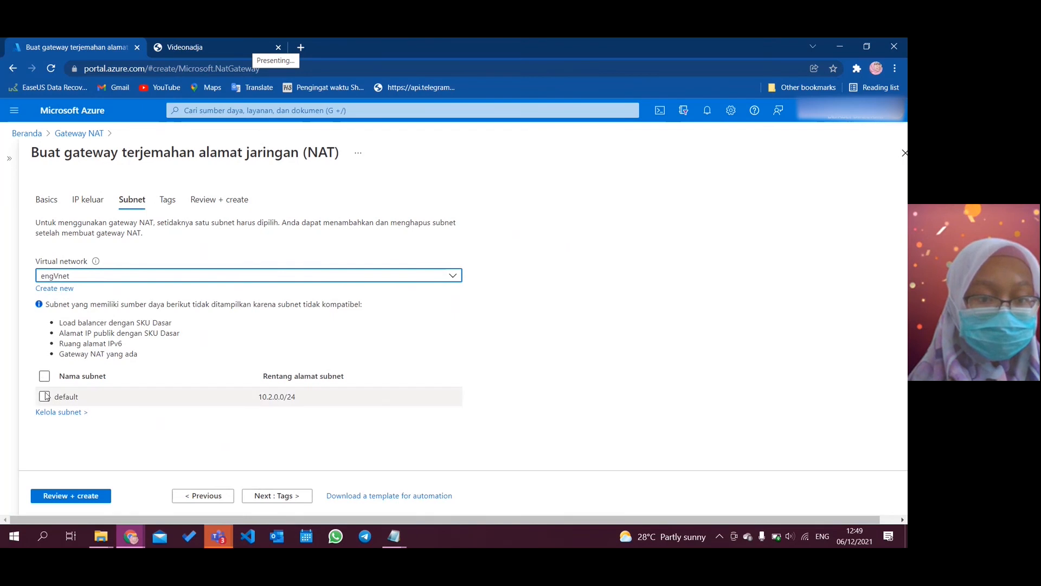
Leave the tags empty, validate the NAT gateway configuration, and deploy it
left_click(295, 496)
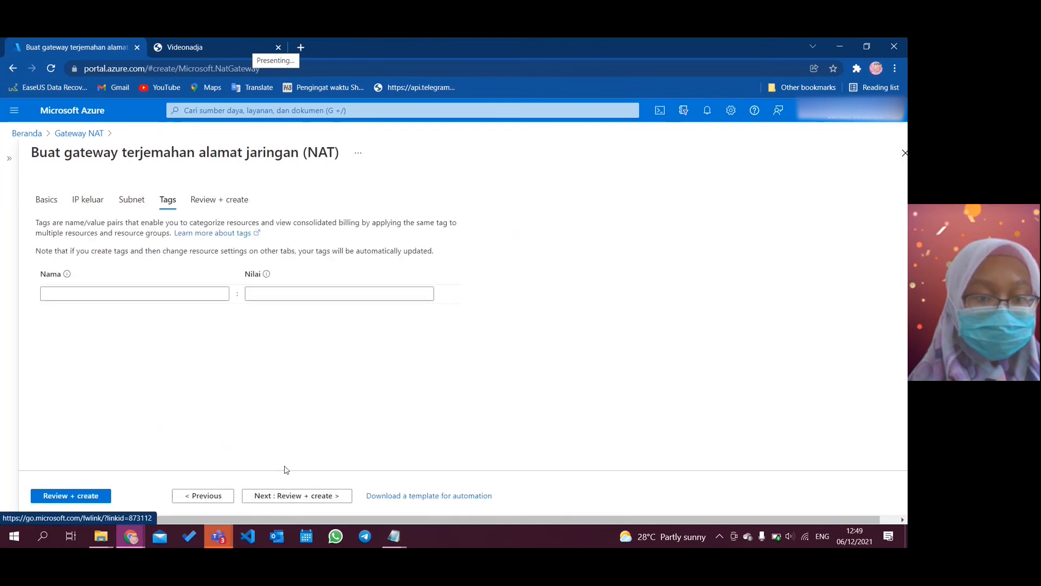
left_click(95, 496)
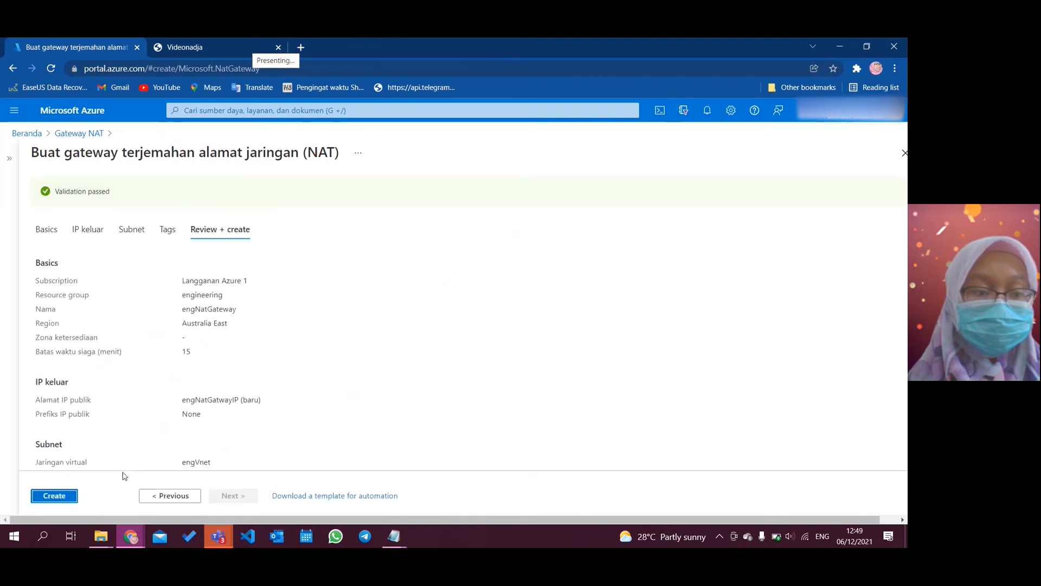
left_click(63, 498)
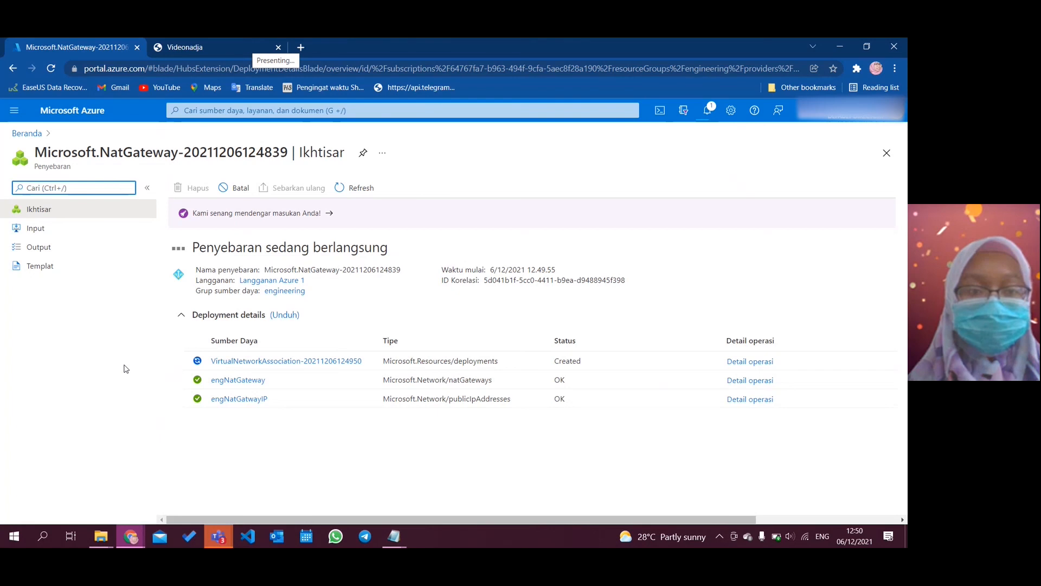
Start creating a new load balancer and assign it to the engineering resource group
left_click(30, 140)
left_click(353, 199)
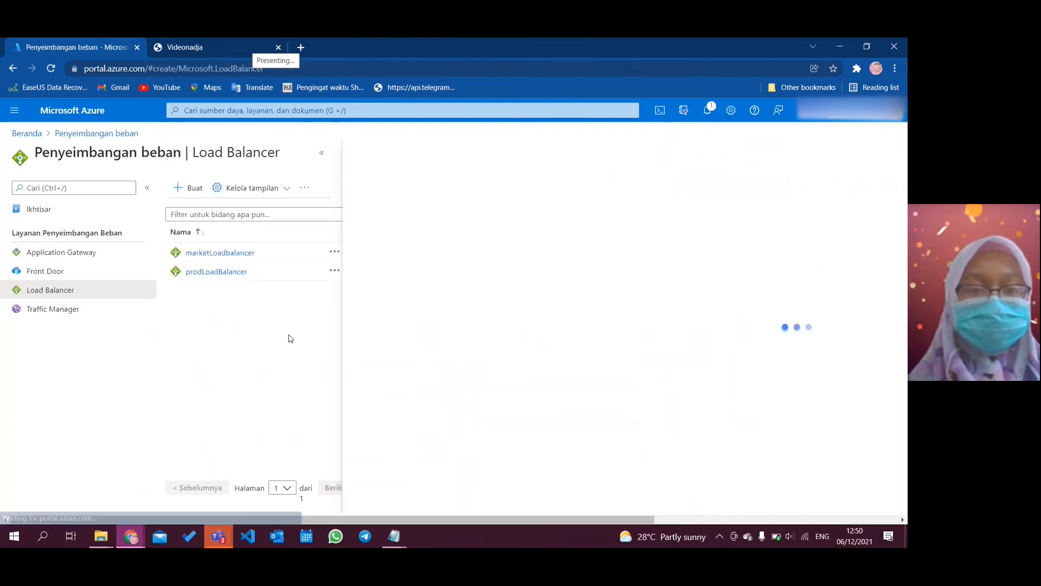
left_click(322, 154)
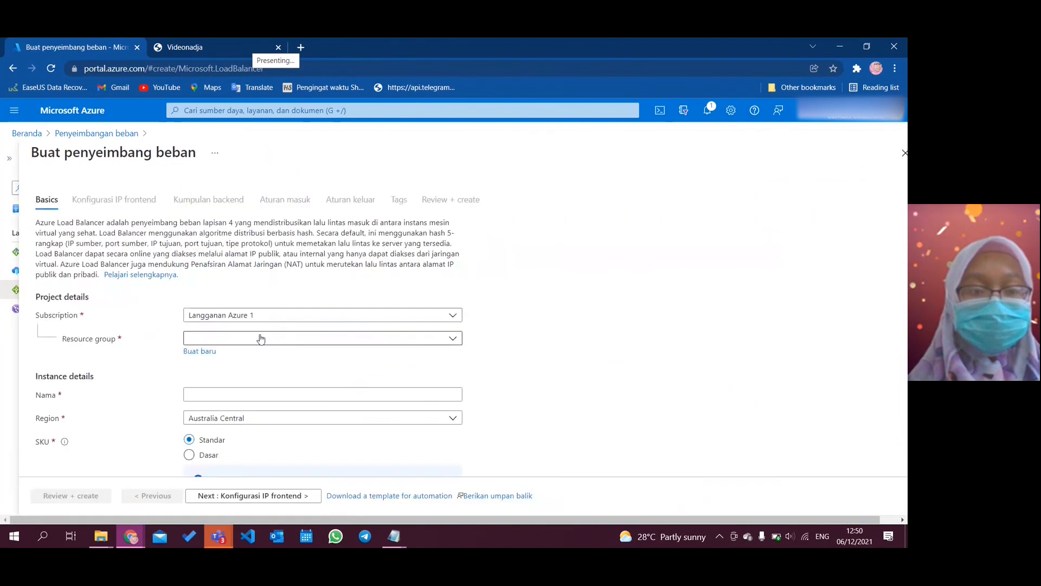
left_click(259, 337)
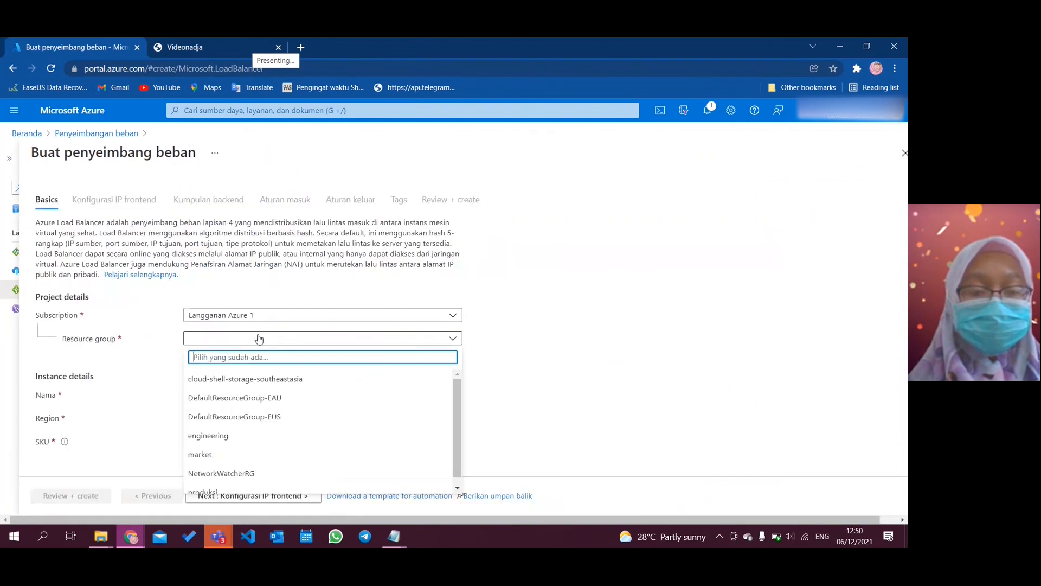
left_click(249, 434)
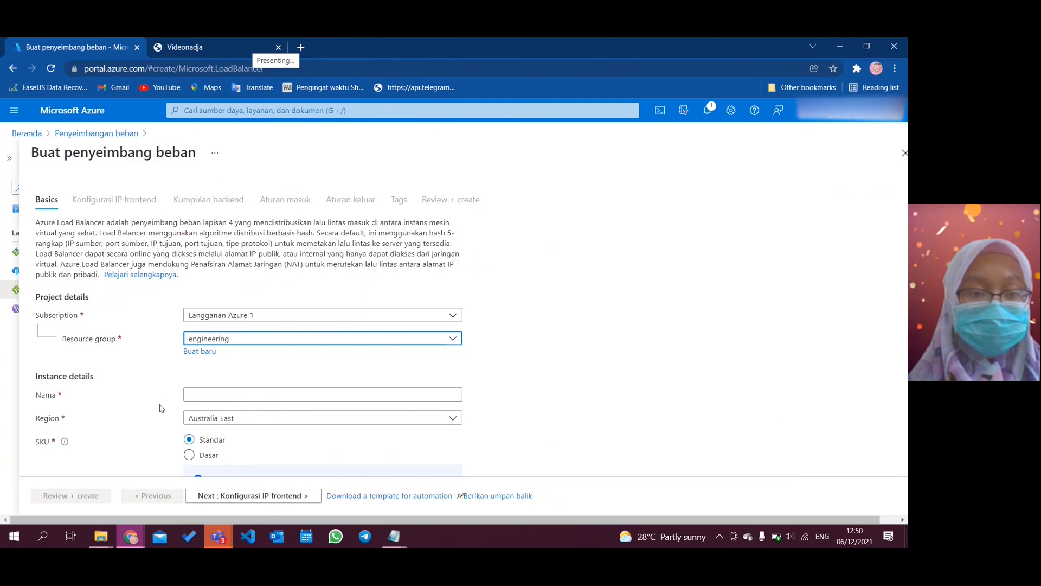
Name the load balancer engLoadBalancer, keep the remaining basic settings, and continue to the frontend IP configuration
scroll(158, 401, "down", 2)
scroll(140, 368, "up", 2)
scroll(141, 373, "down", 1)
left_click(204, 328)
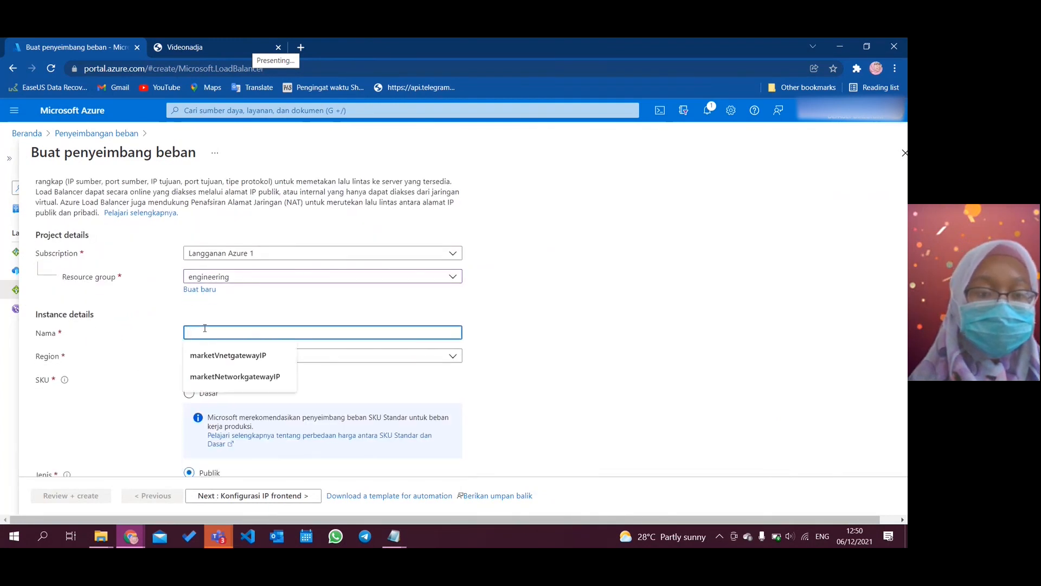
type("eng")
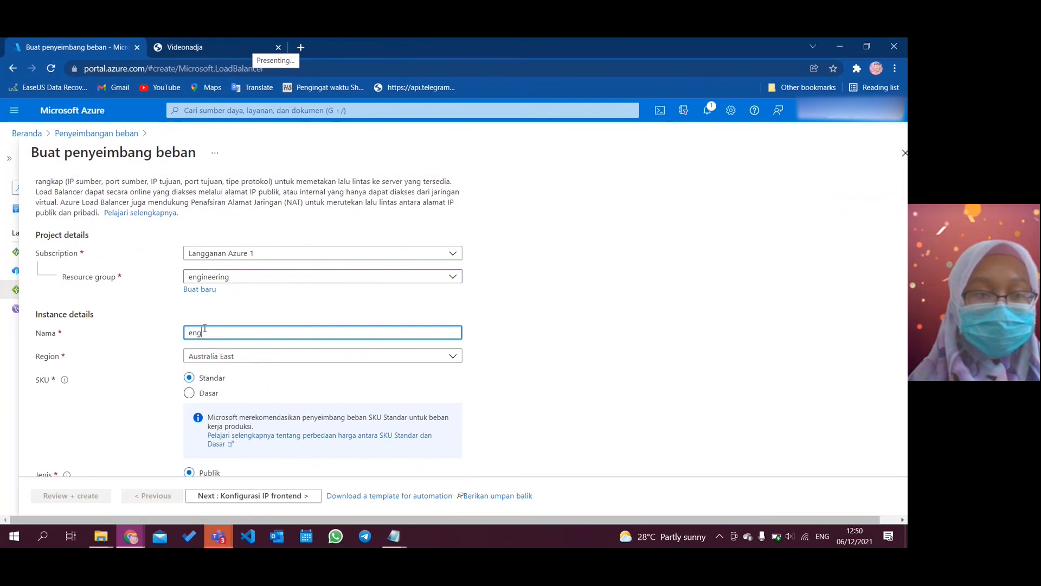
type("Load")
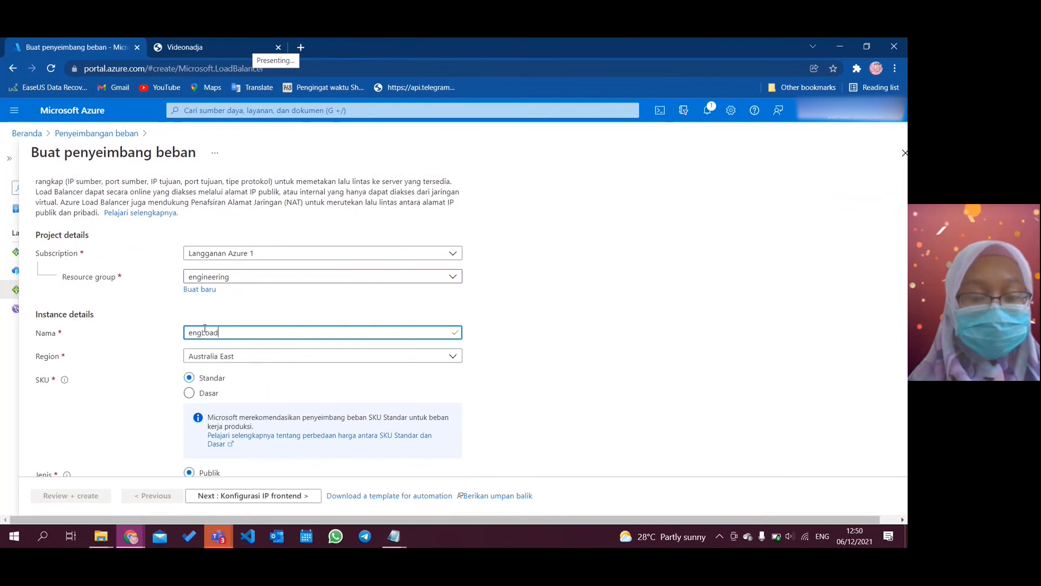
type("Balance")
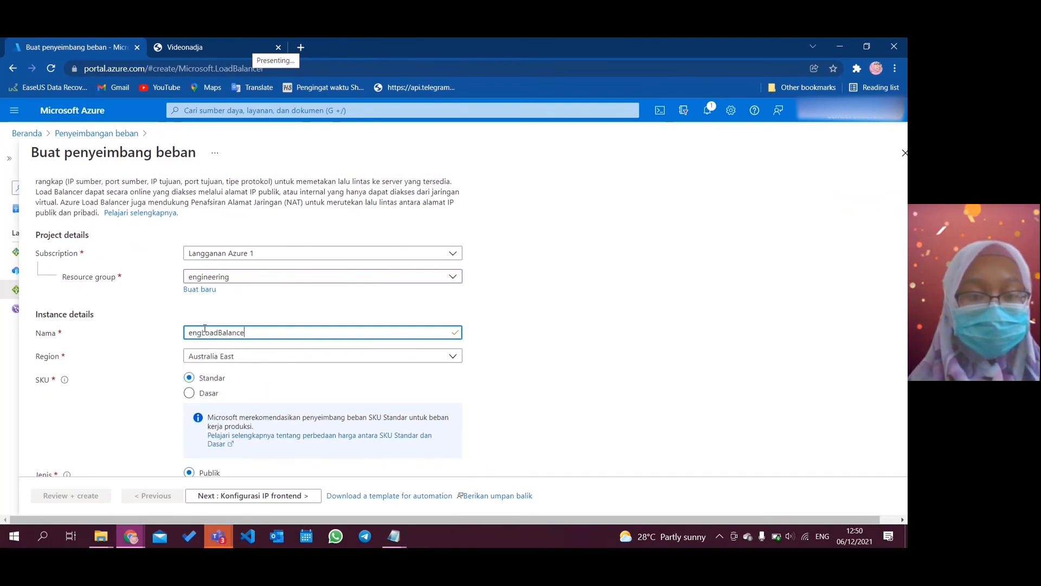
type("r")
scroll(162, 394, "down", 2)
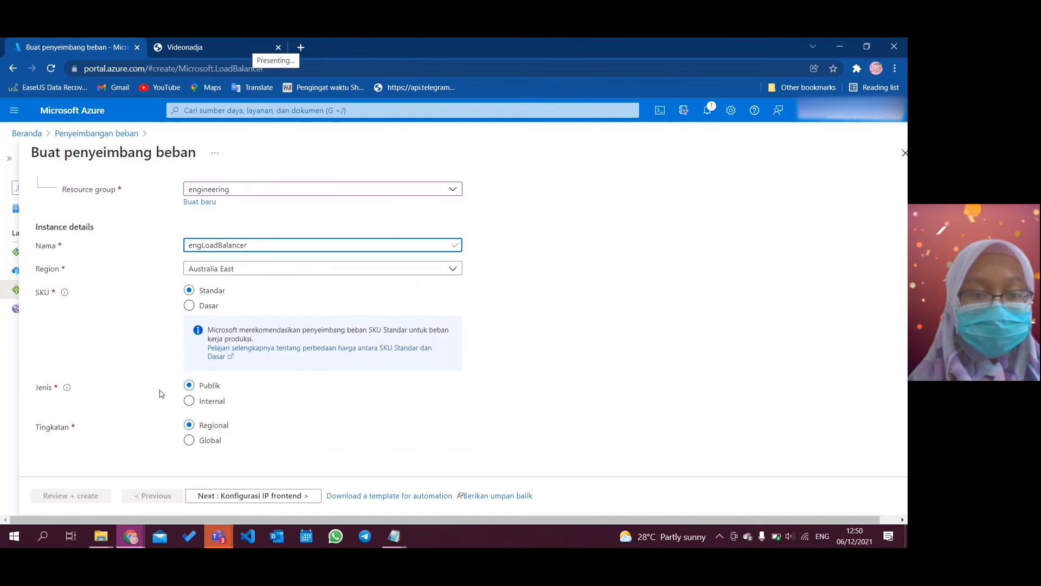
left_click(251, 495)
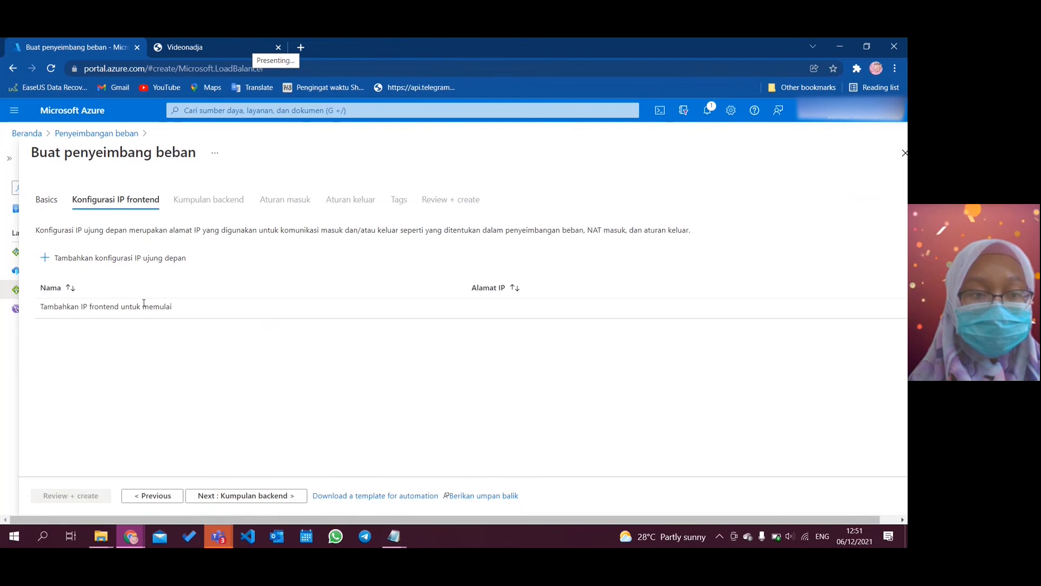
Start a frontend IP configuration named engIPFrontend and check the existing public IP addresses
left_click(123, 262)
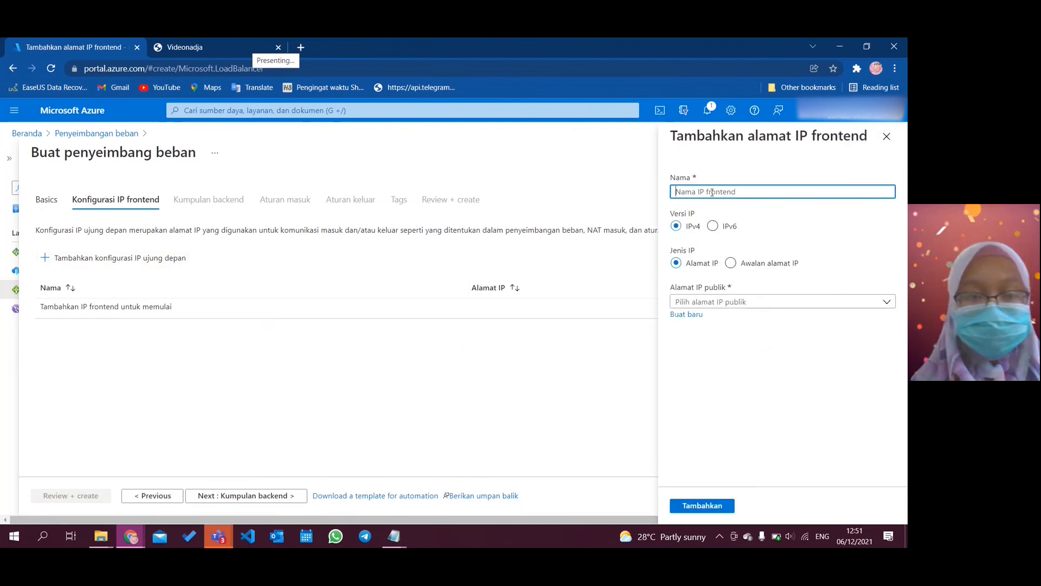
type("eng")
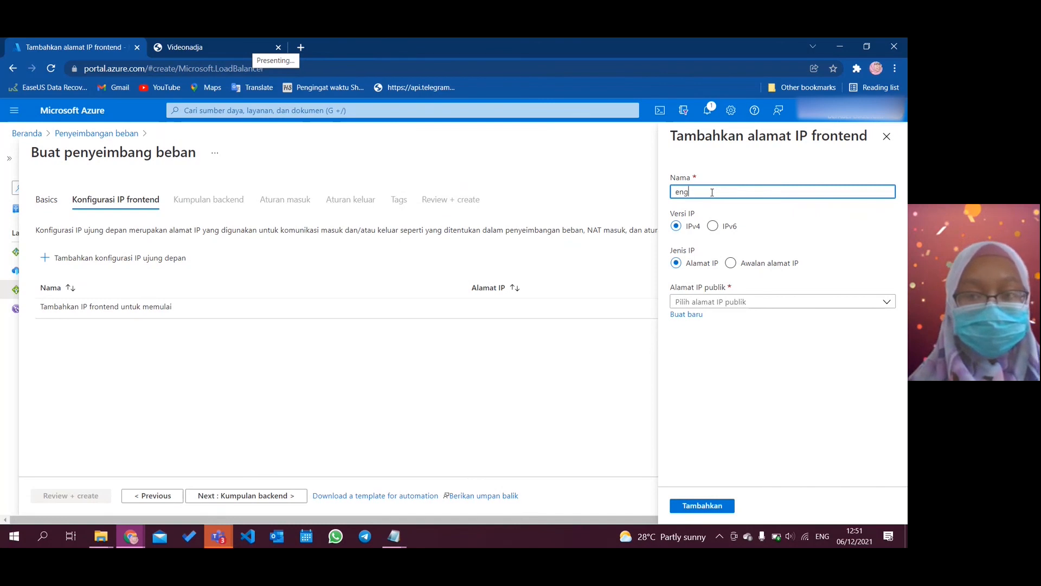
type("IPFrontend")
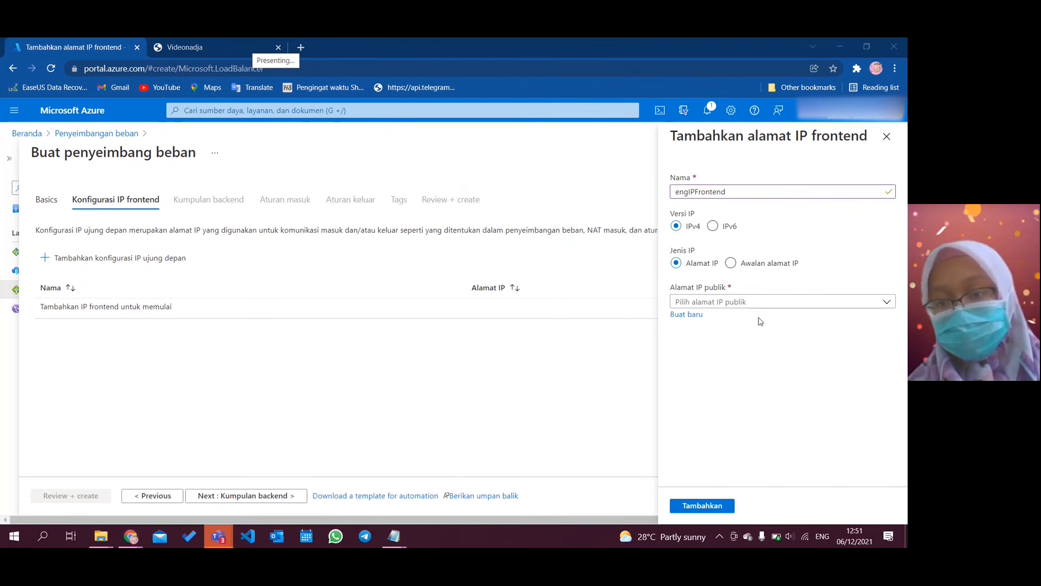
left_click(755, 301)
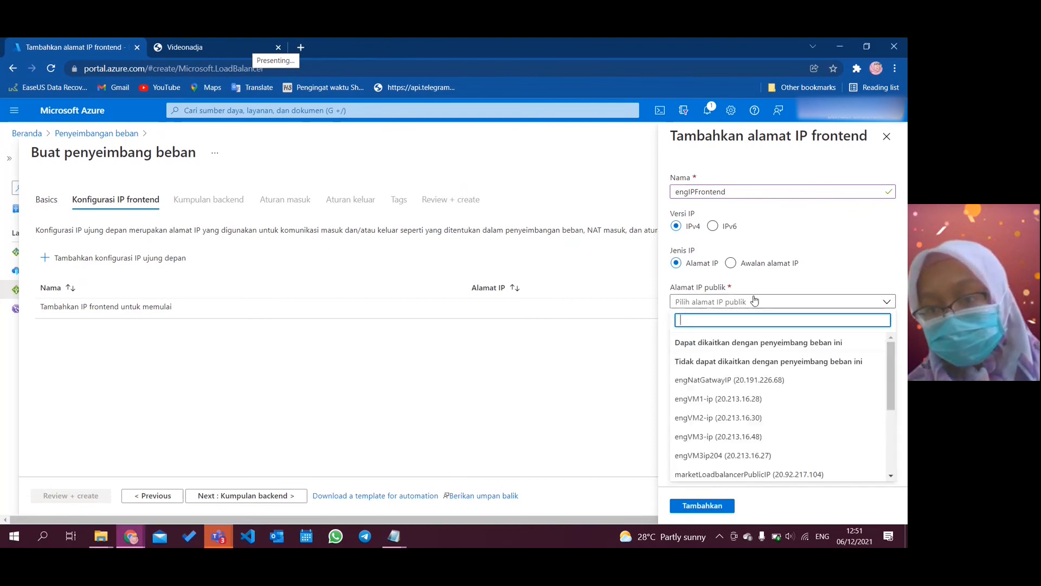
left_click(629, 359)
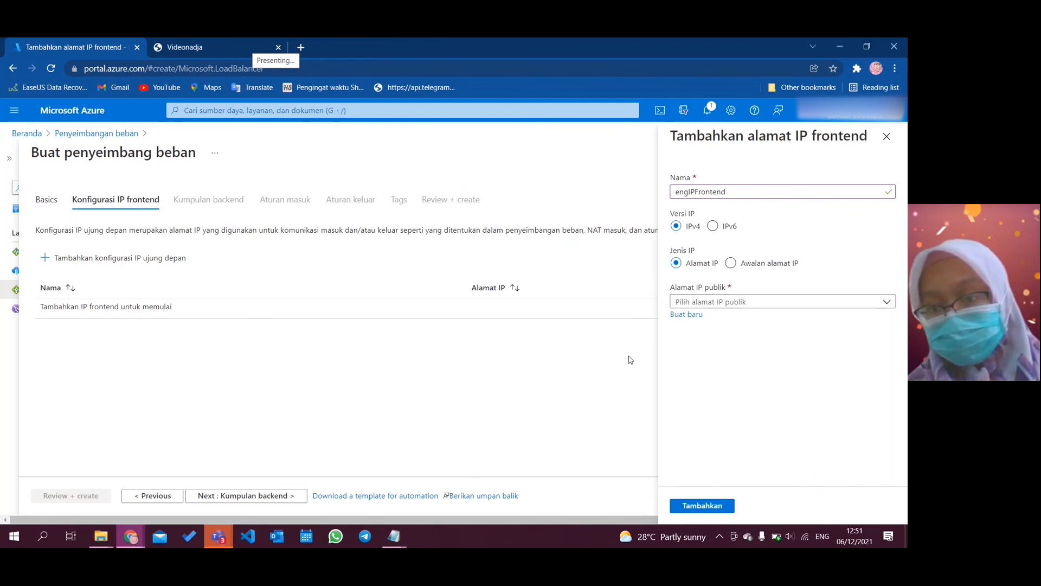
Start a new public IP address named engLoadBalancerIPFrontend for the frontend IP configuration
left_click(687, 315)
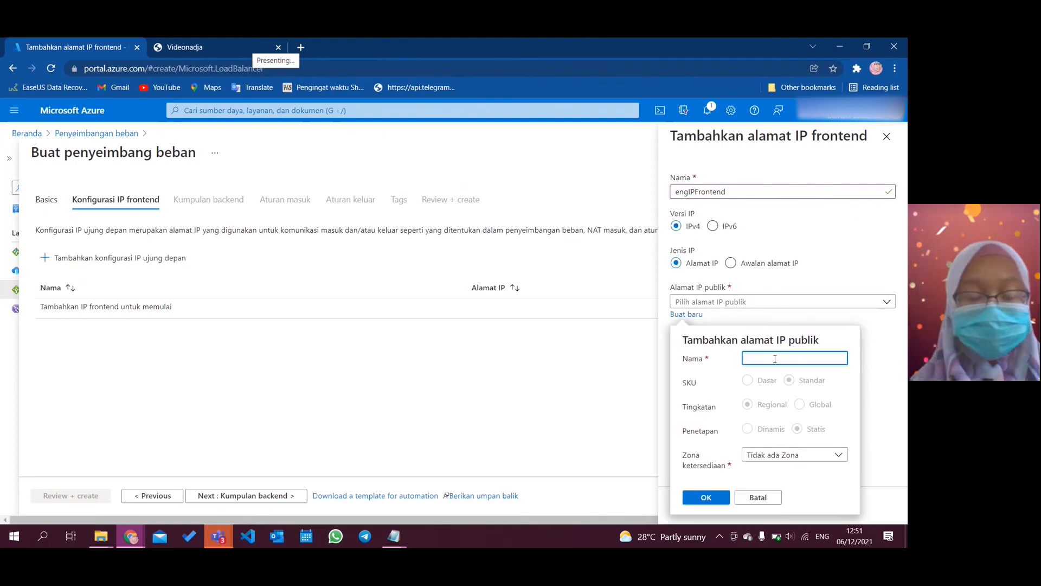
type("engL")
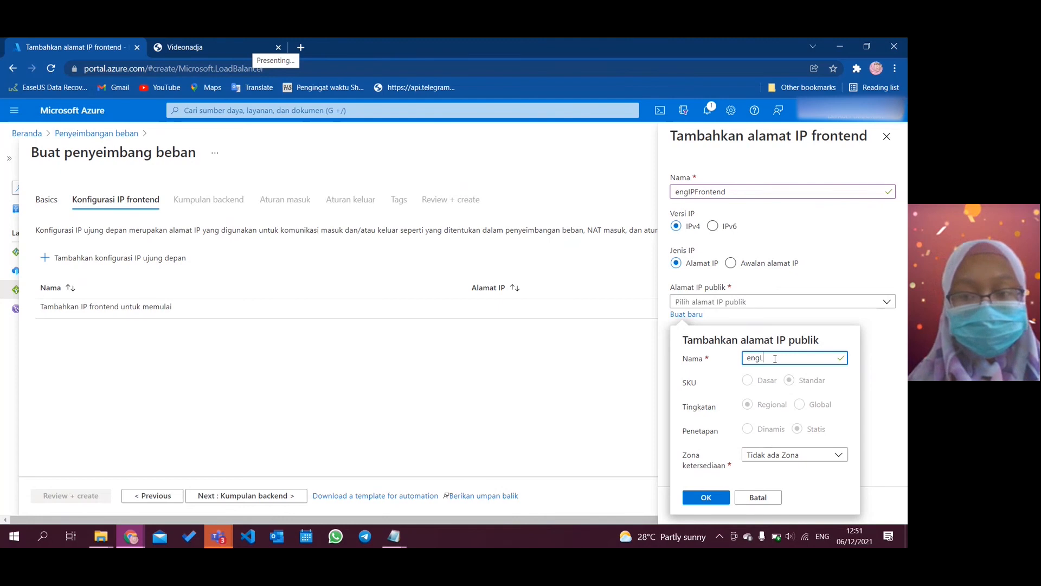
type("oadBalanc")
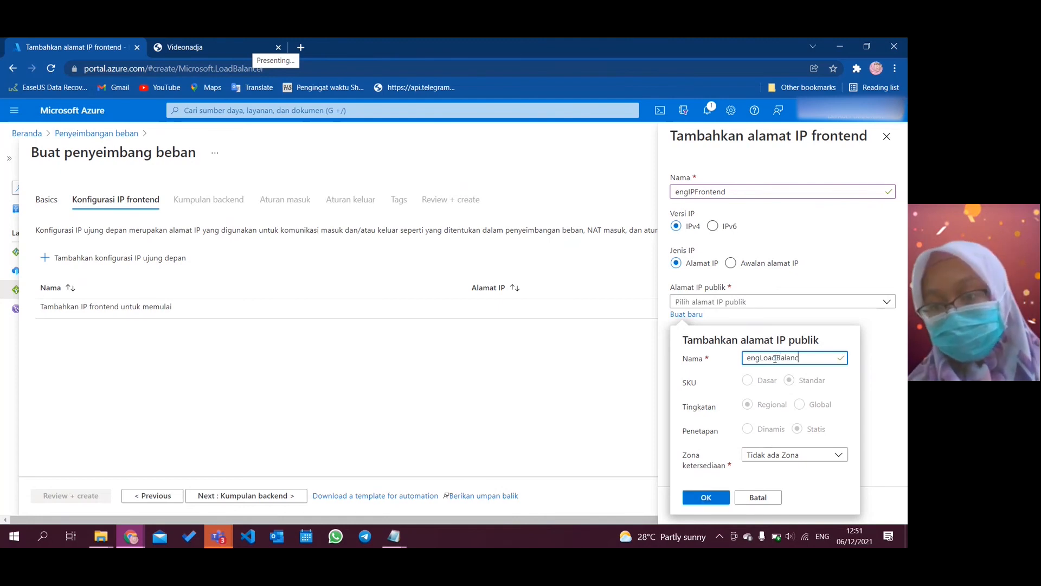
type("erl")
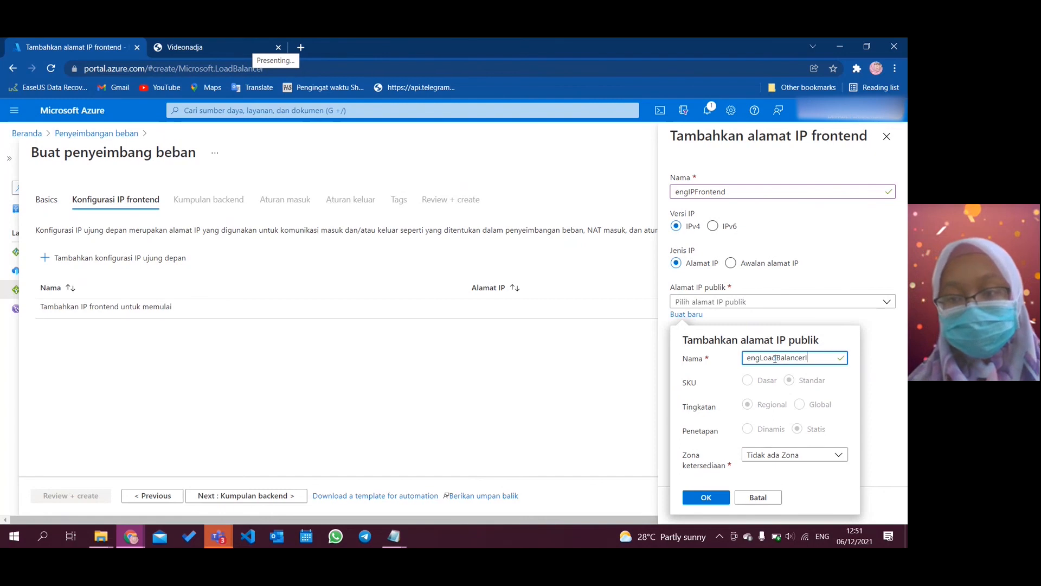
type("PFrone")
type("n")
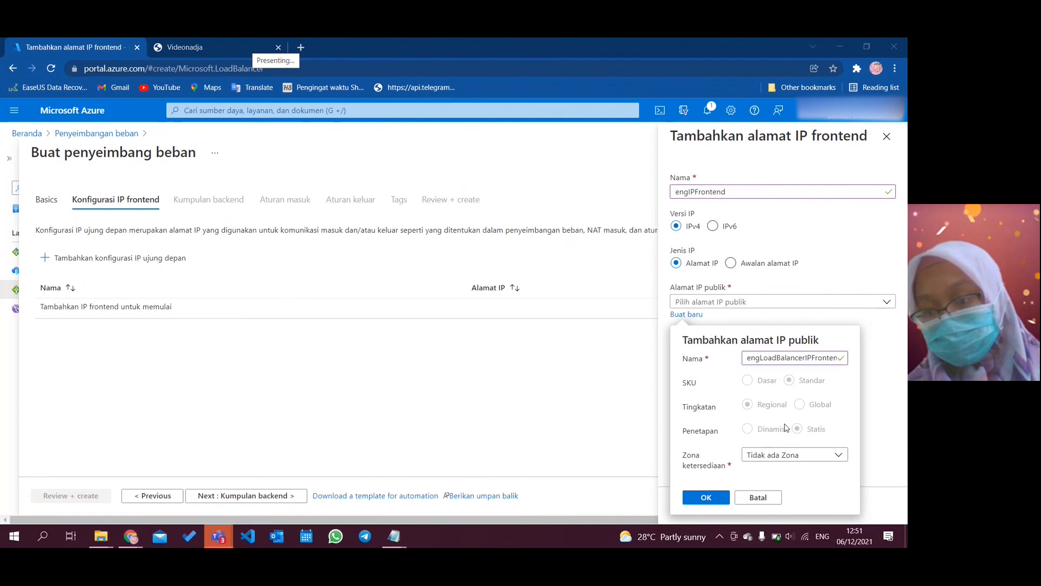
Make the new public IP address zone-redundant (Zona-redundan), keep Microsoft network routing, and add the frontend IP configuration
left_click(800, 454)
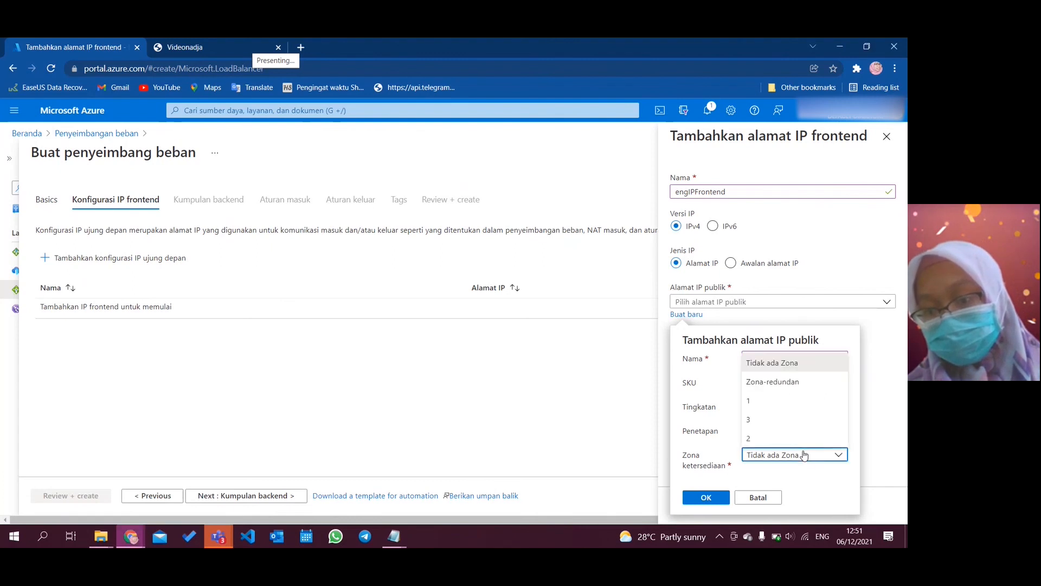
left_click(790, 380)
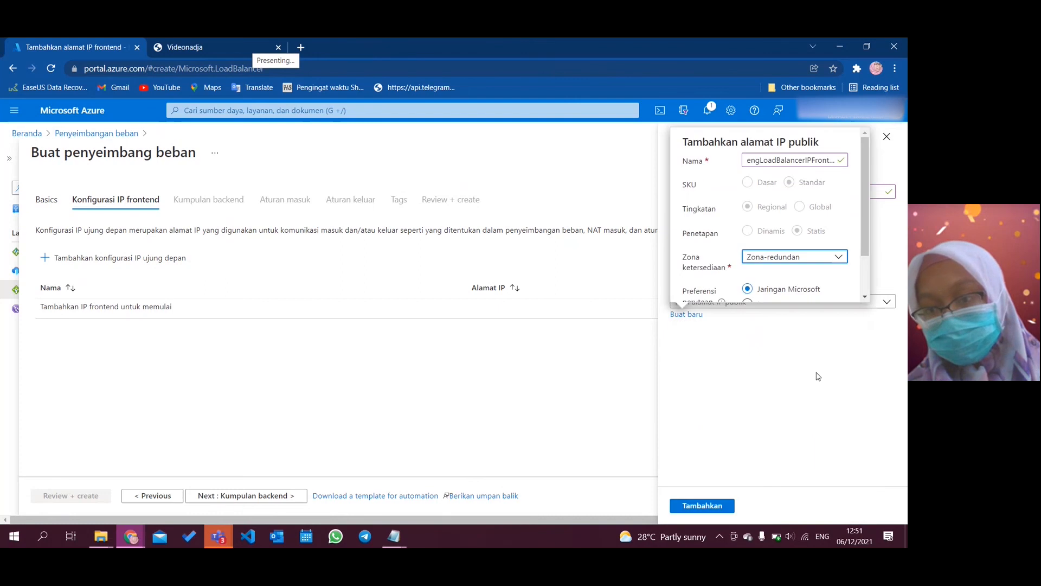
scroll(793, 237, "down", 2)
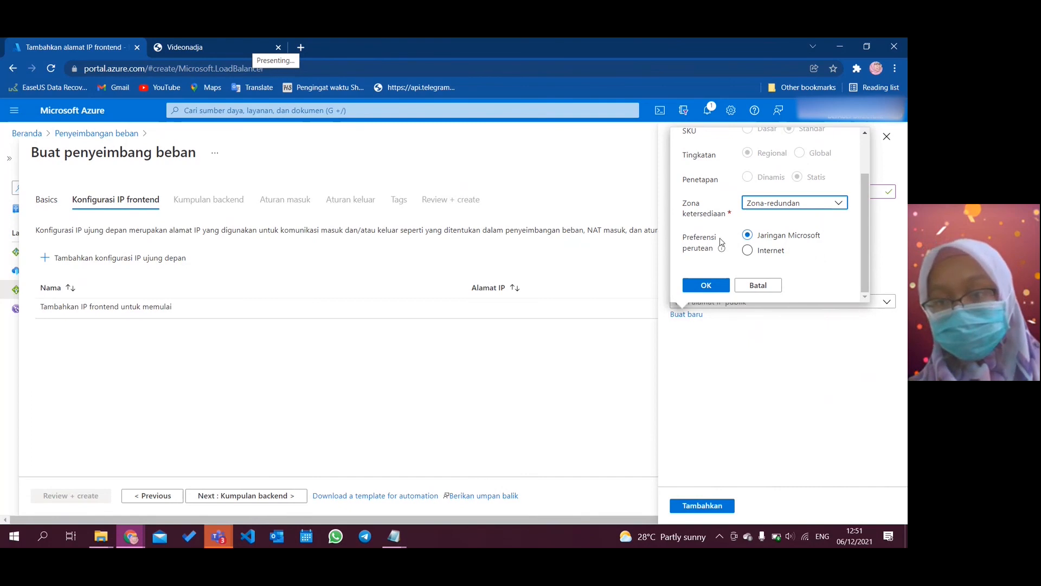
scroll(719, 228, "up", 2)
scroll(719, 233, "down", 2)
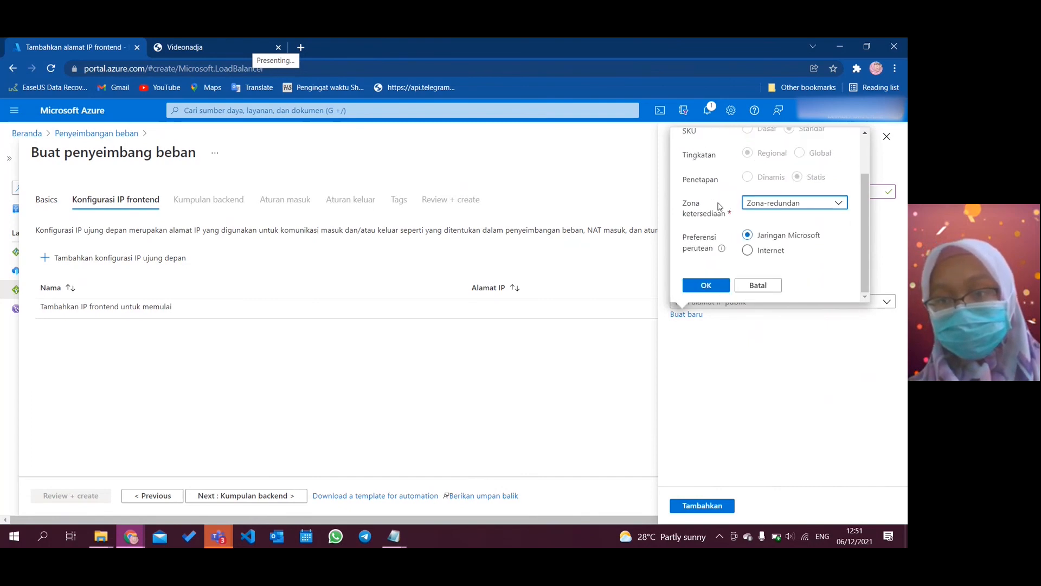
scroll(719, 225, "up", 1)
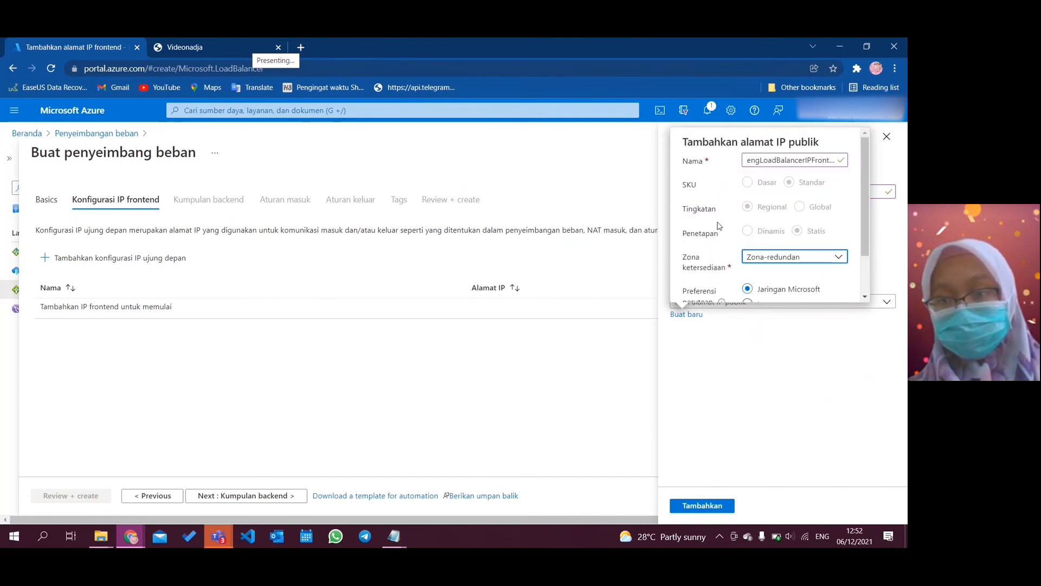
scroll(719, 226, "down", 1)
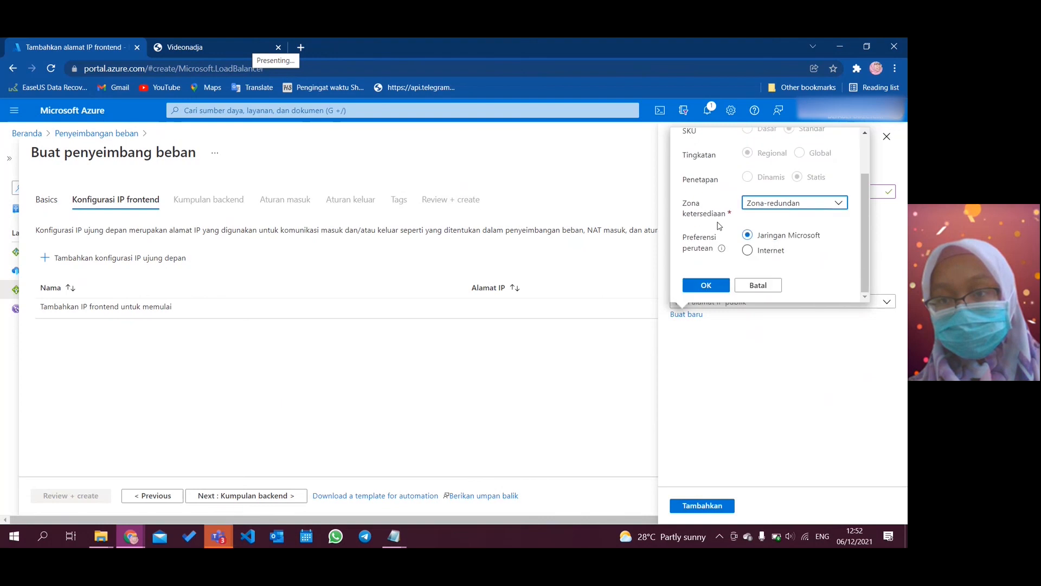
left_click(705, 284)
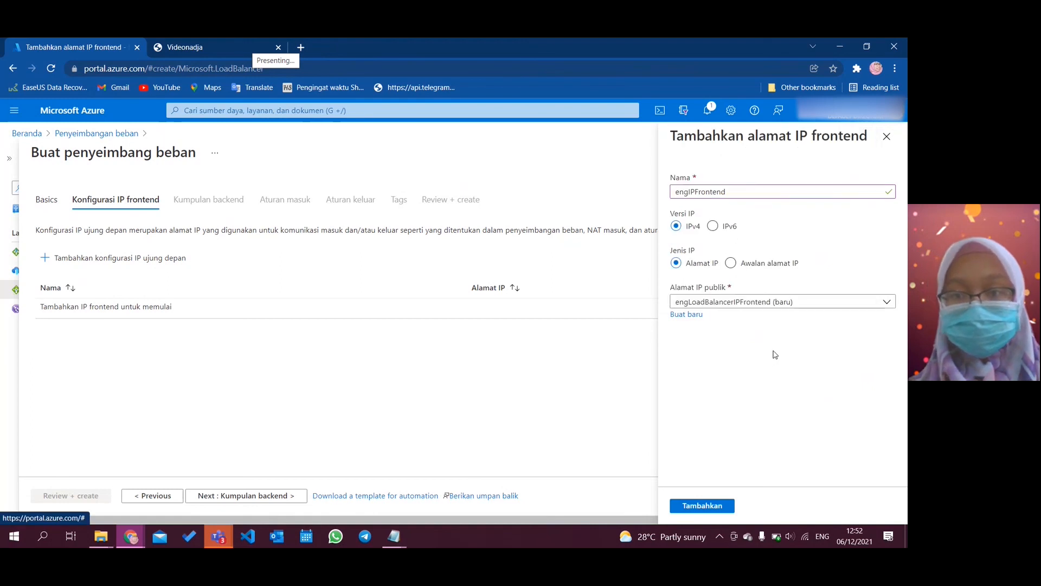
left_click(712, 506)
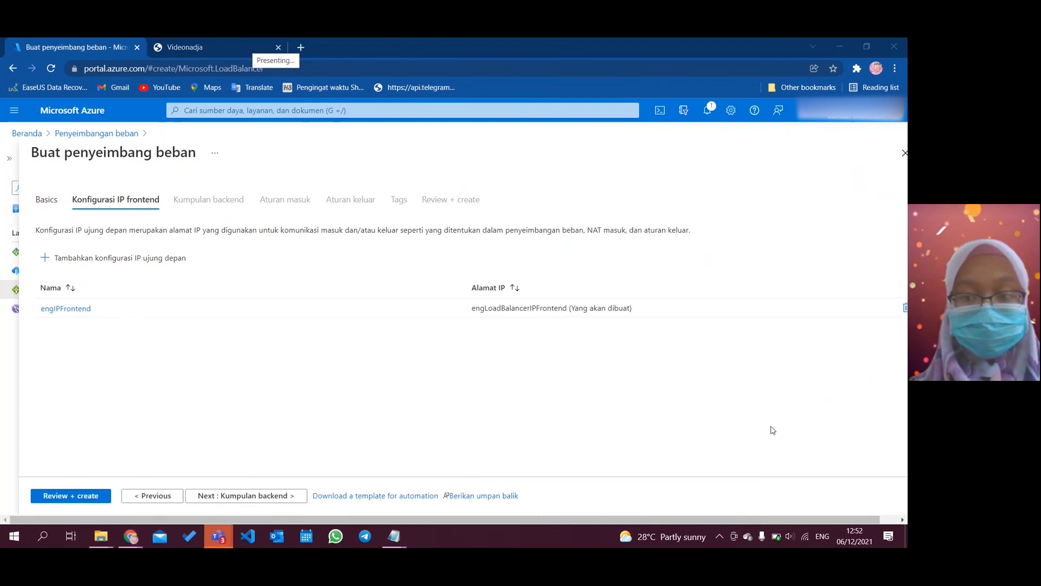
Start a backend pool named engBackendPool and set its virtual network to engVnet (engineering)
left_click(268, 494)
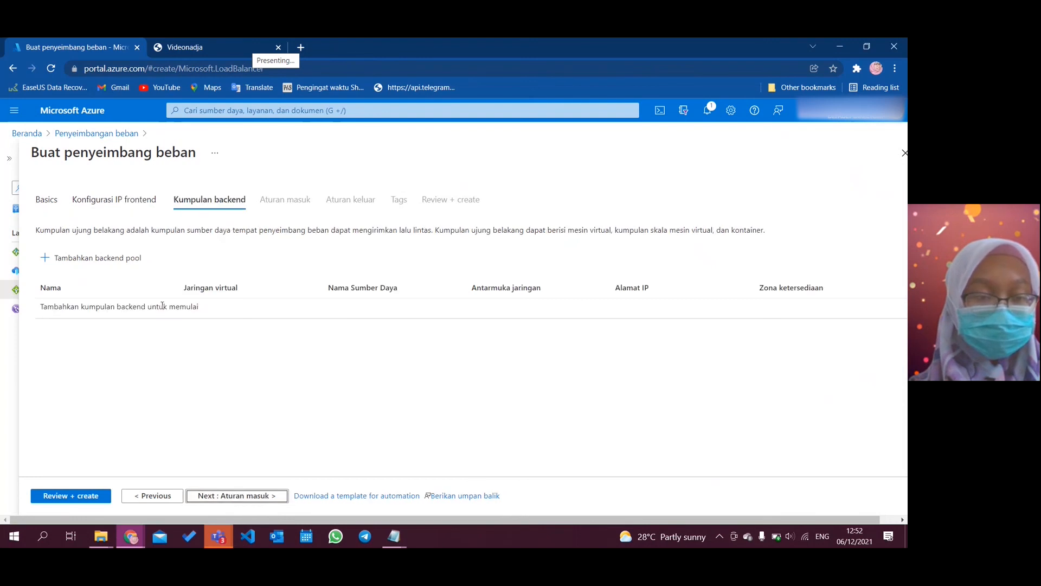
left_click(133, 260)
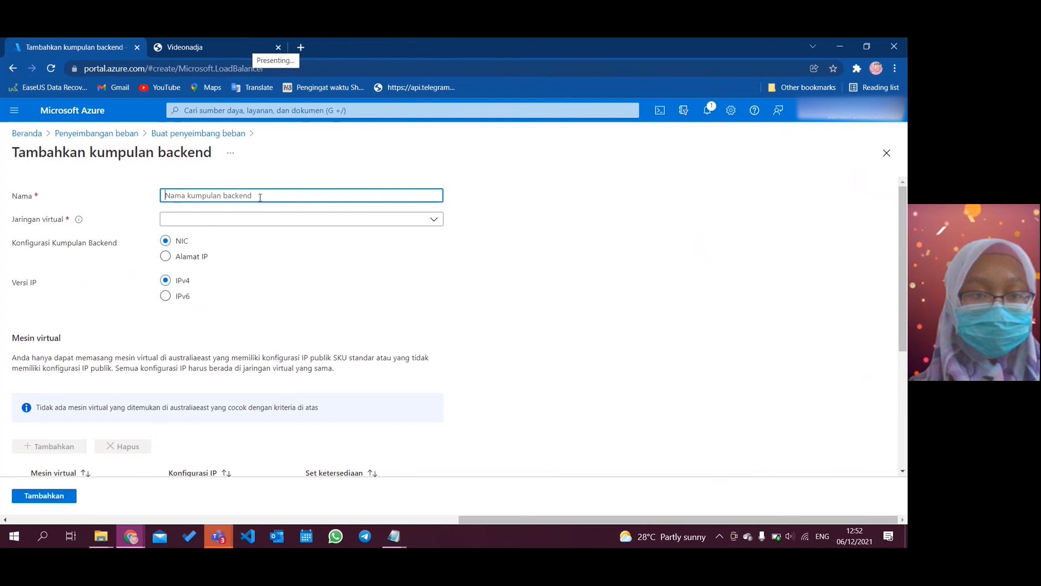
type("en")
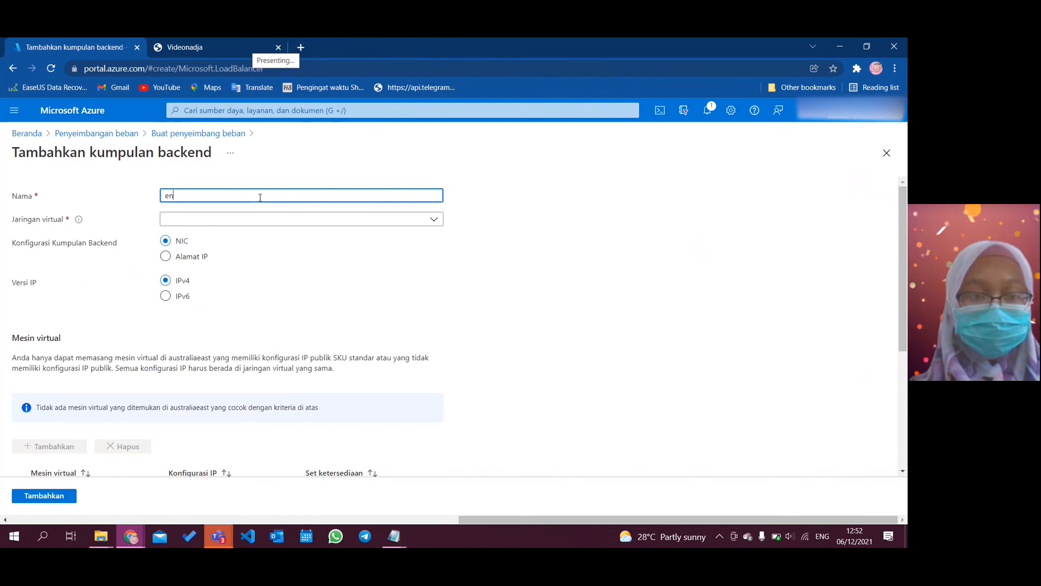
type("gBackend")
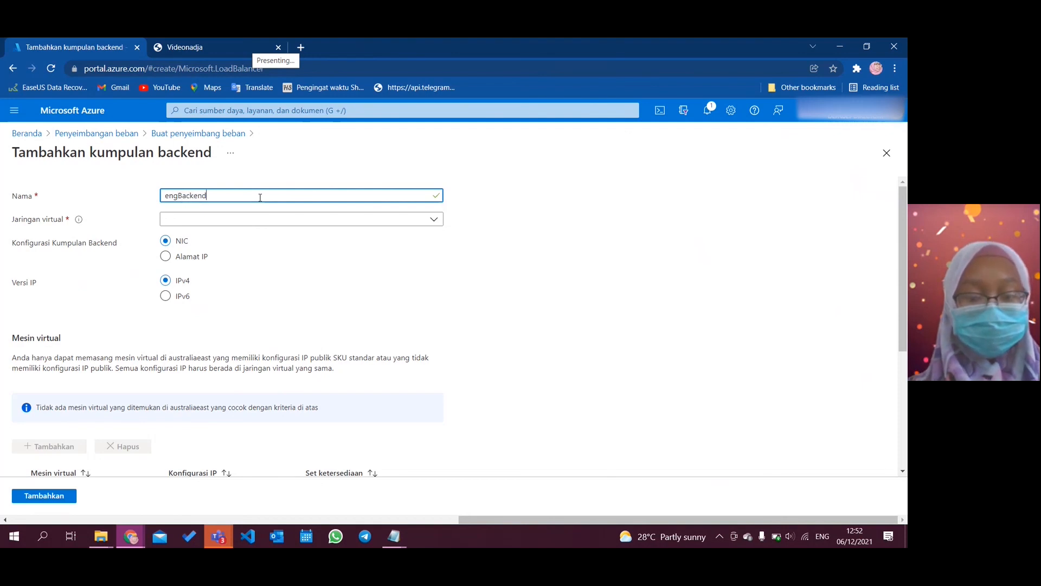
type("Pool")
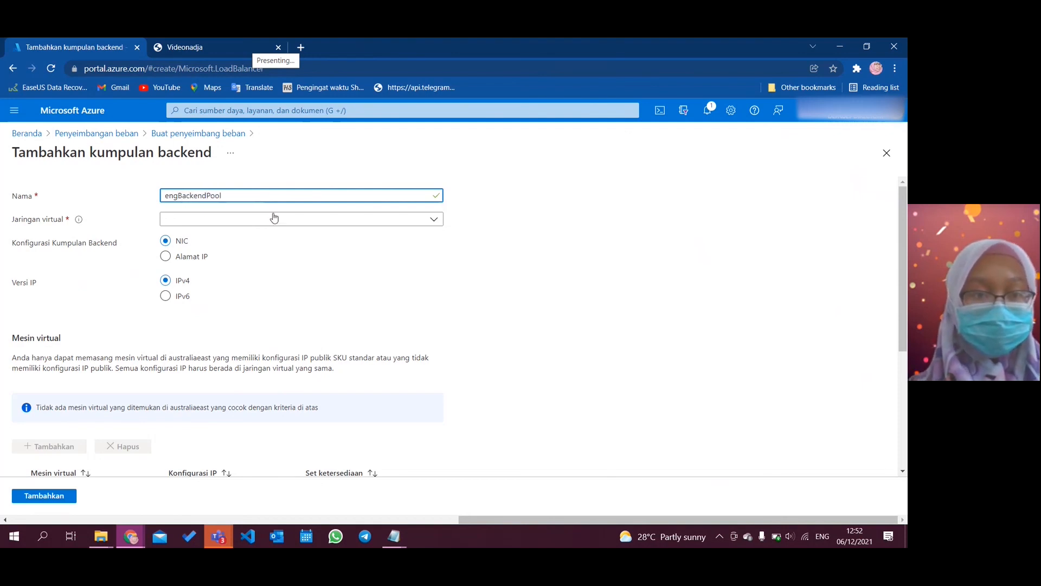
left_click(276, 222)
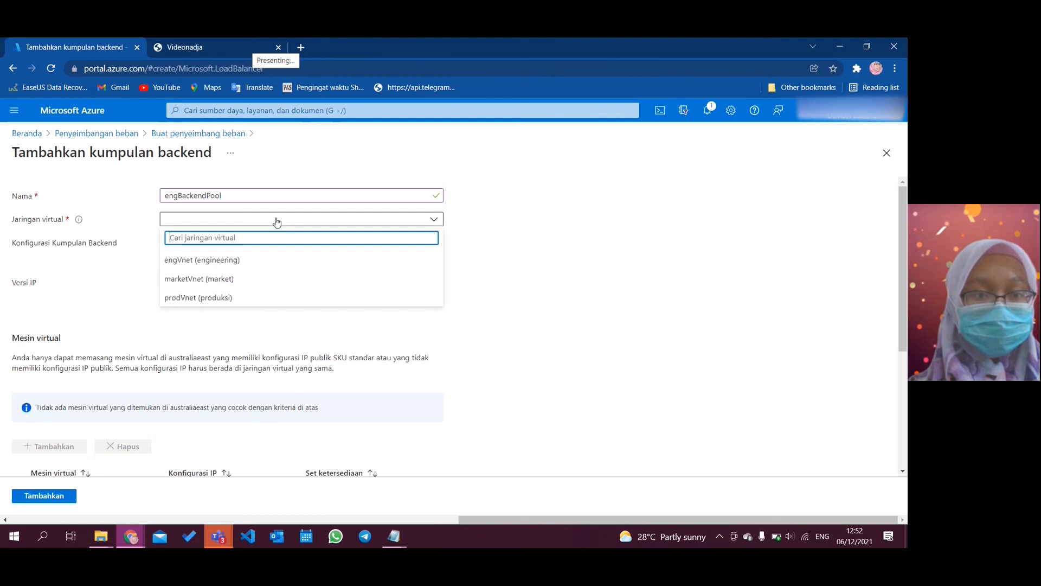
left_click(258, 263)
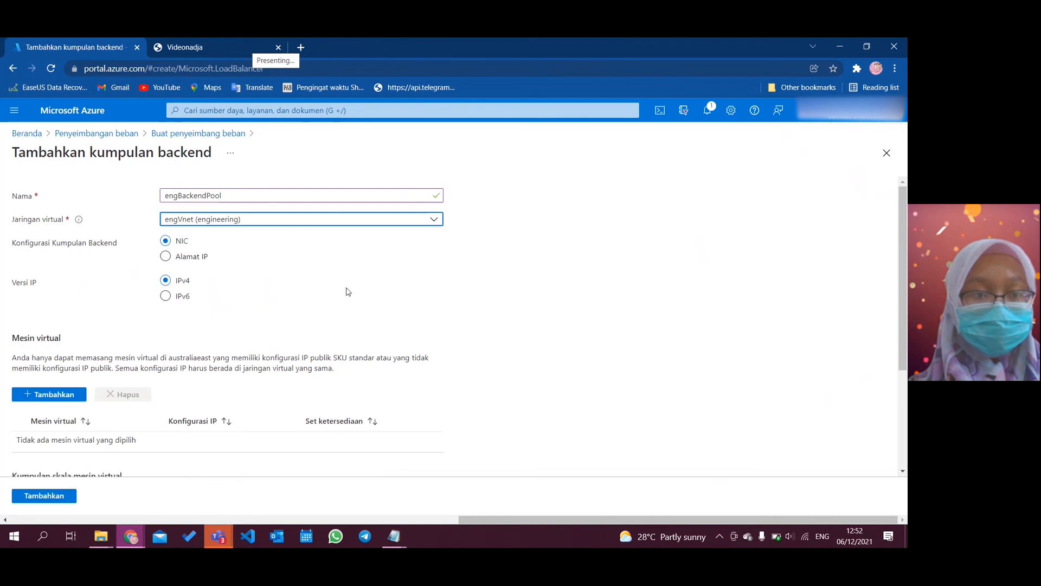
Add the engBackendPool backend pool without any virtual machines and proceed to the inbound rules
scroll(311, 296, "down", 2)
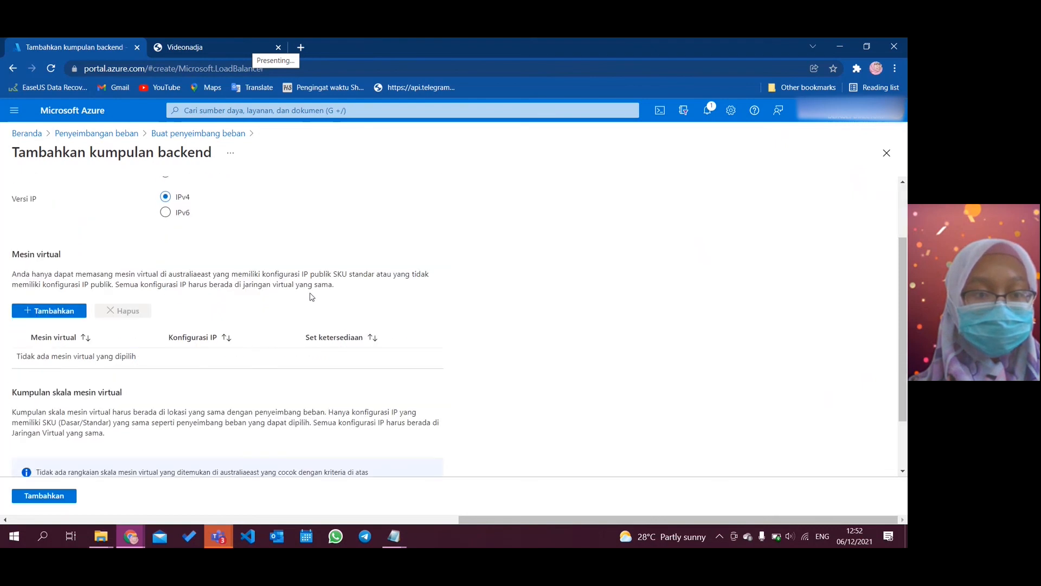
scroll(312, 297, "down", 2)
left_click(62, 500)
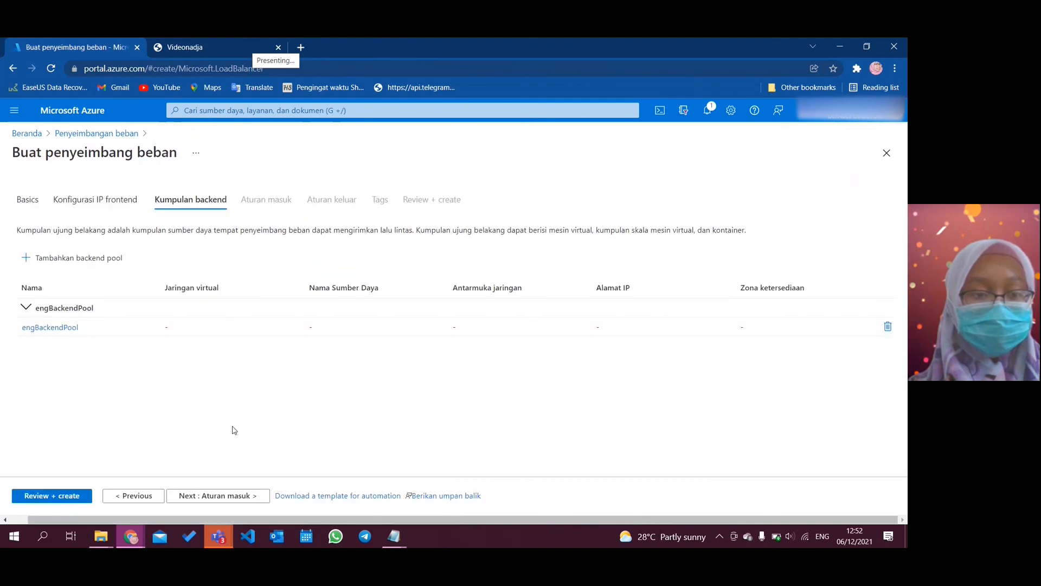
left_click(219, 496)
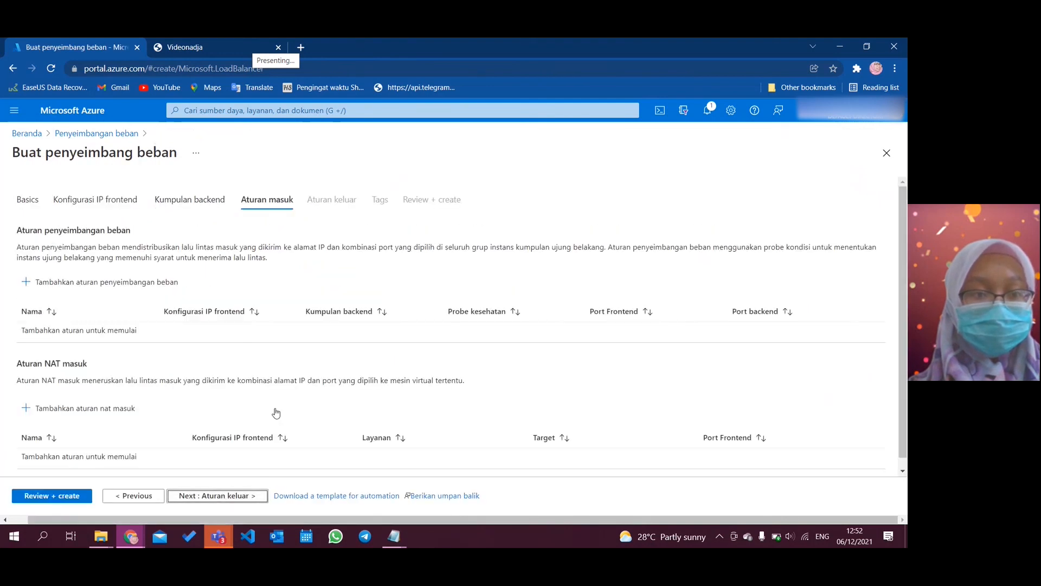
Start a new load balancing rule named engLoadBalancerRule
left_click(169, 285)
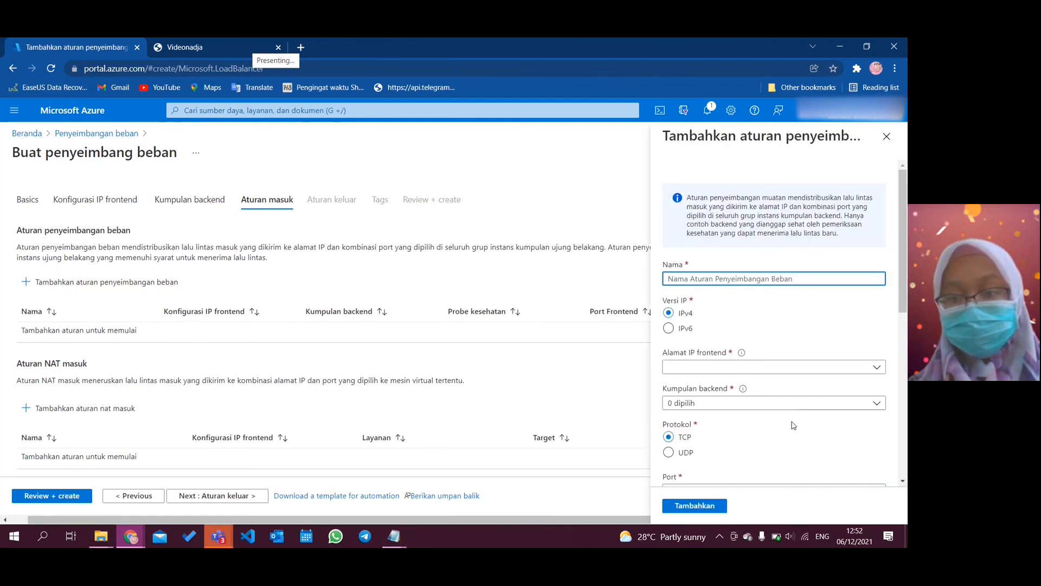
left_click(761, 281)
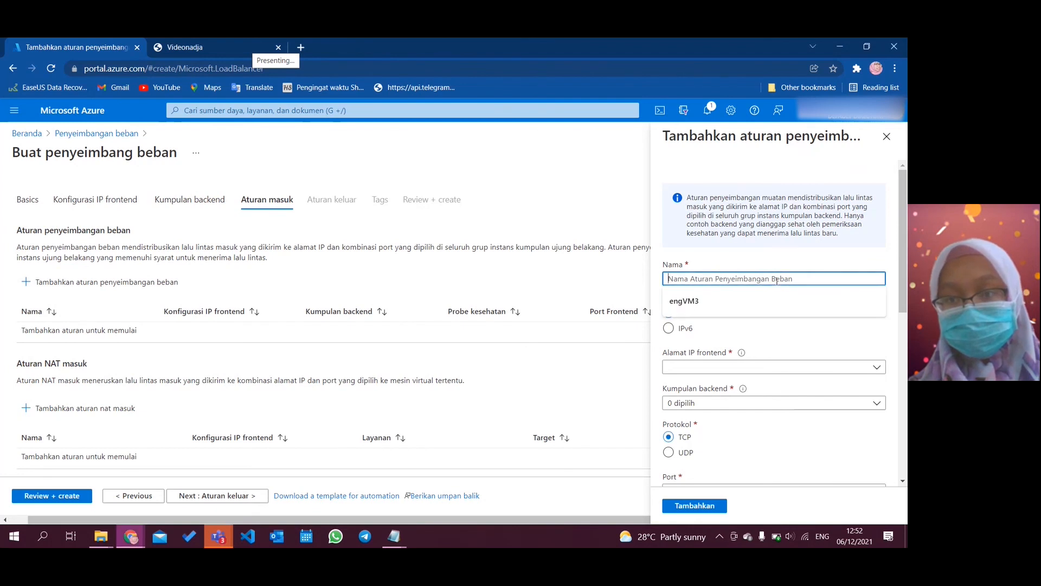
left_click(800, 247)
left_click(762, 279)
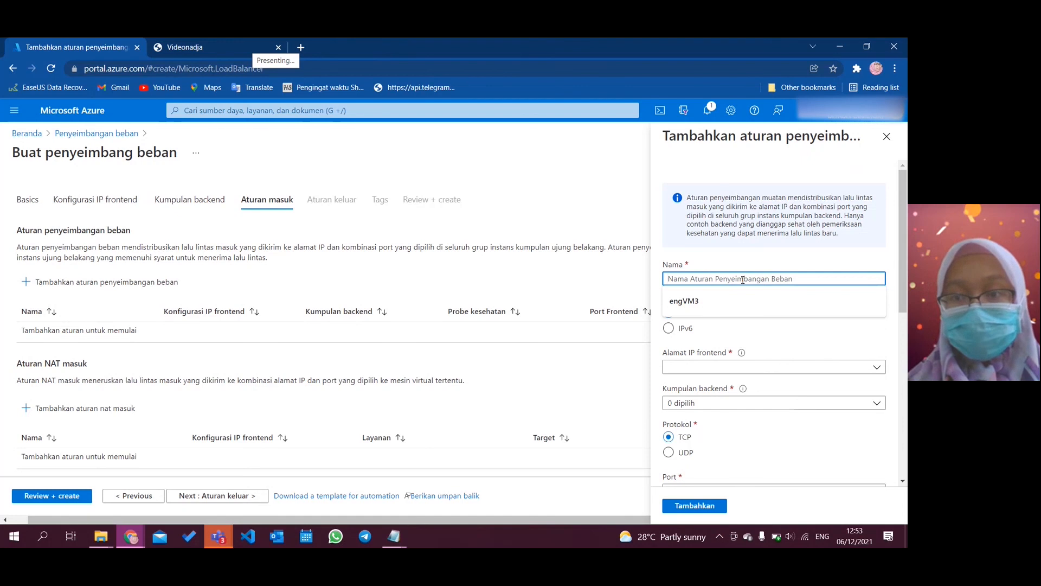
type("eng")
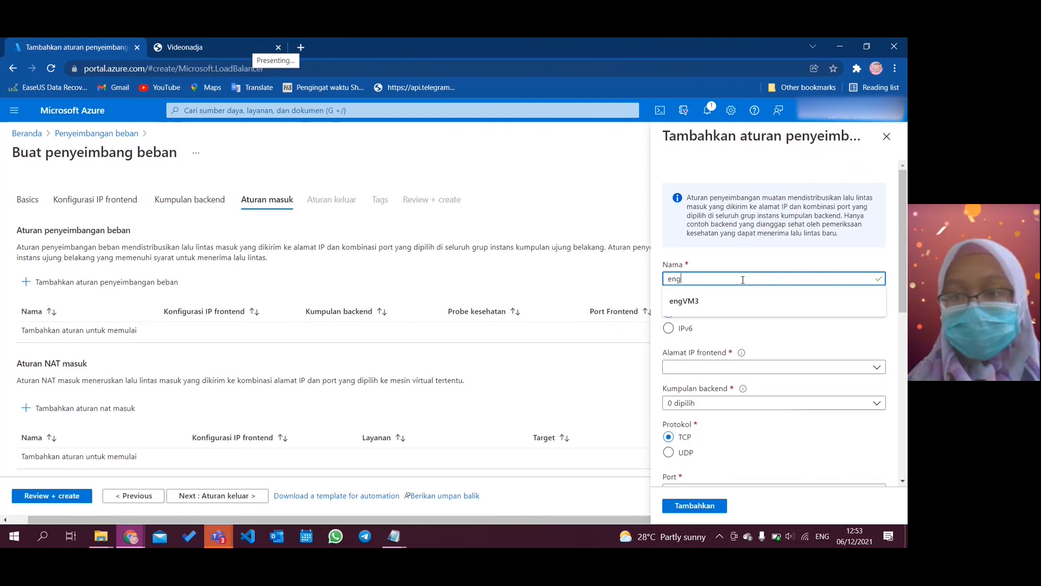
type("l")
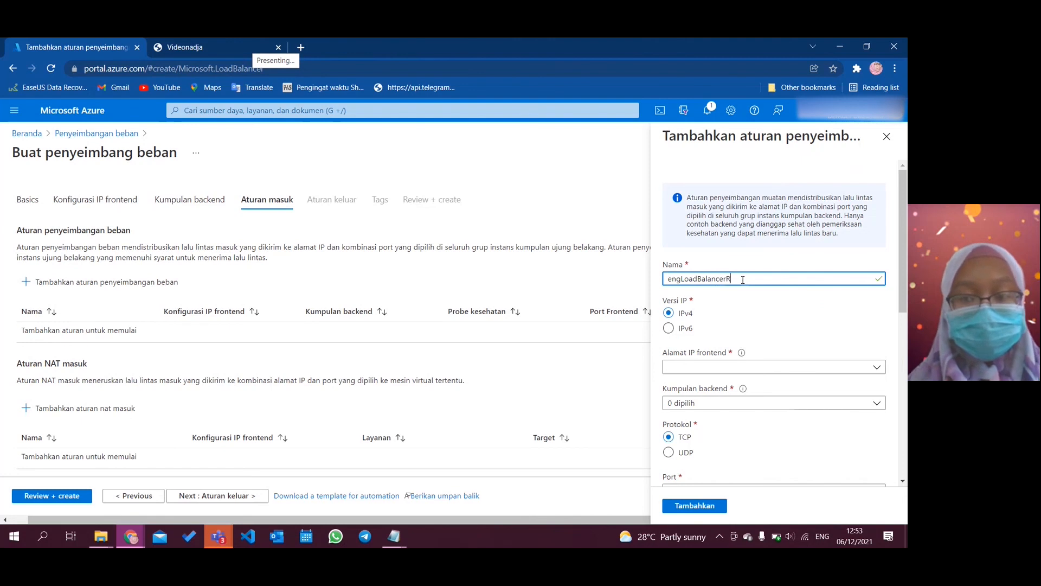
Assign engIPFrontend as the rule's frontend IP address and engBackendPool as its backend pool
scroll(756, 309, "down", 1)
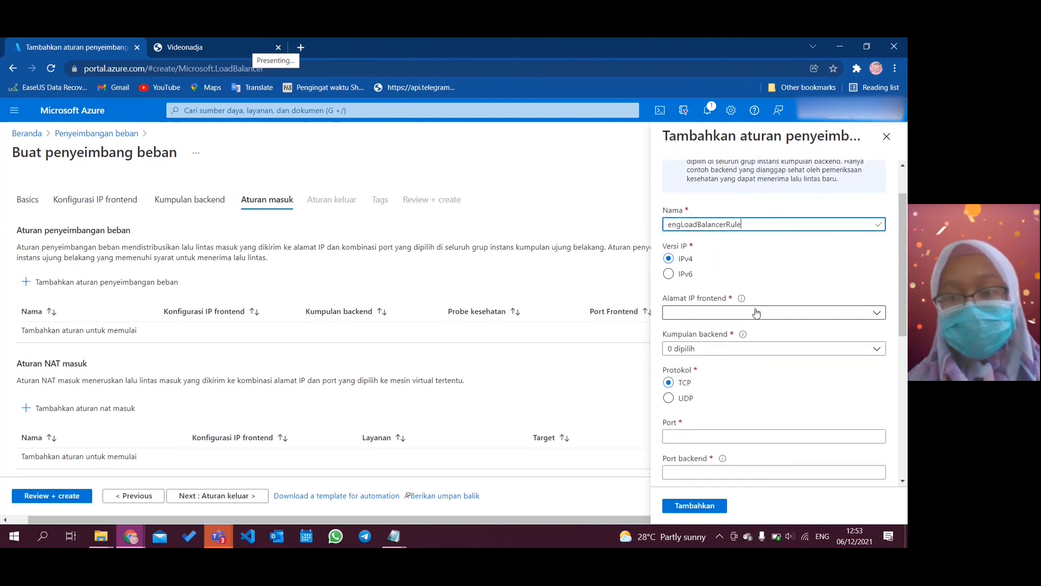
scroll(725, 282, "down", 1)
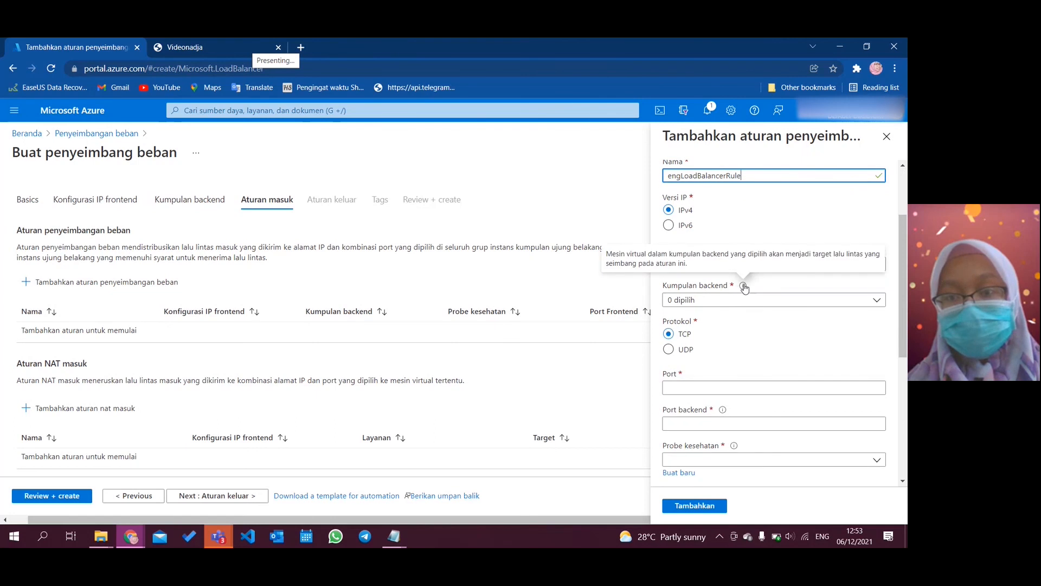
left_click(790, 263)
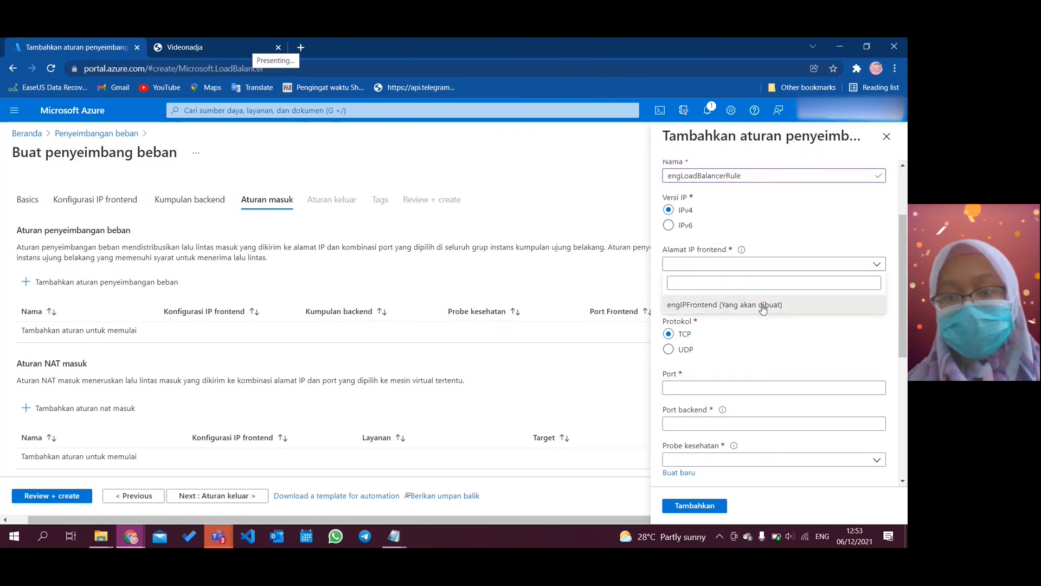
left_click(762, 305)
scroll(786, 320, "down", 1)
left_click(784, 259)
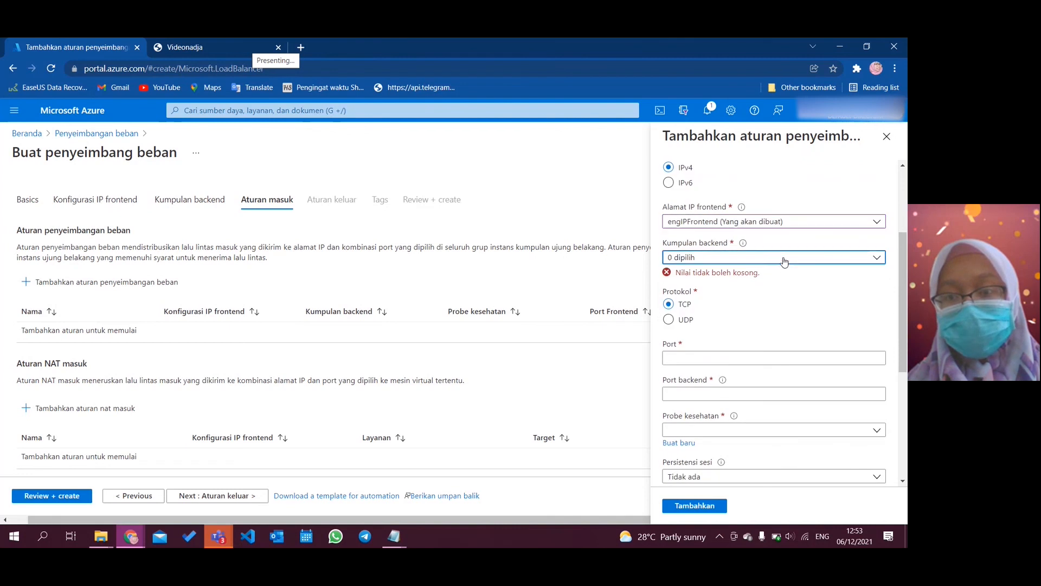
left_click(690, 312)
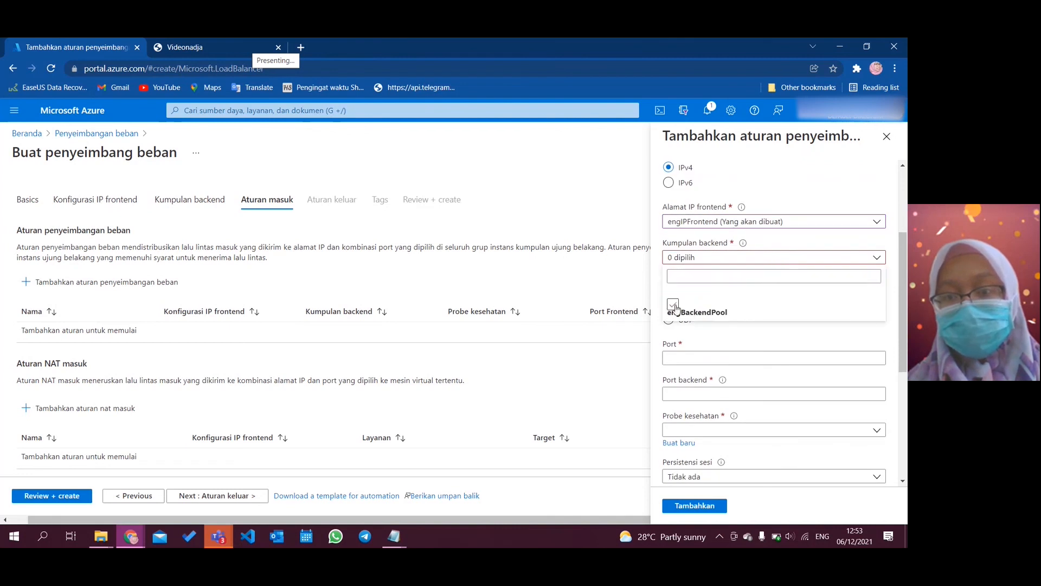
left_click(790, 191)
Set both the port and the backend port of the load balancing rule to 80
scroll(766, 299, "down", 1)
scroll(755, 309, "down", 1)
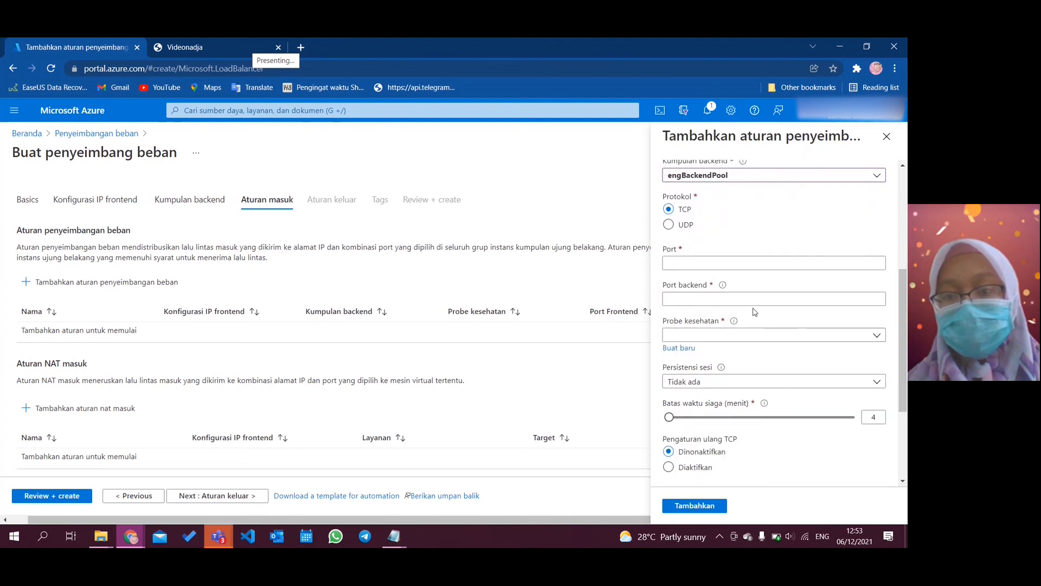
left_click(735, 264)
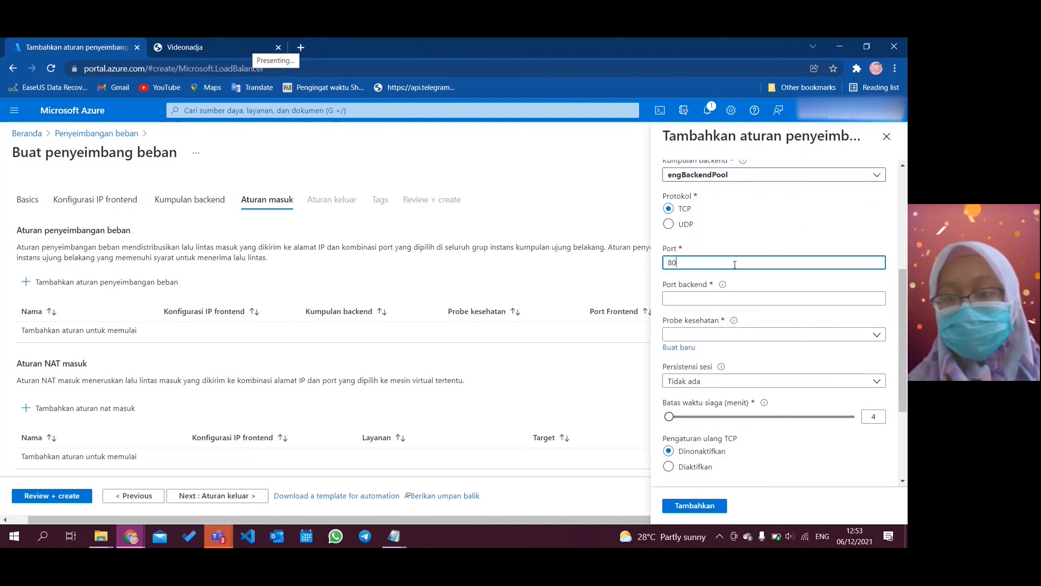
left_click(753, 299)
type("80")
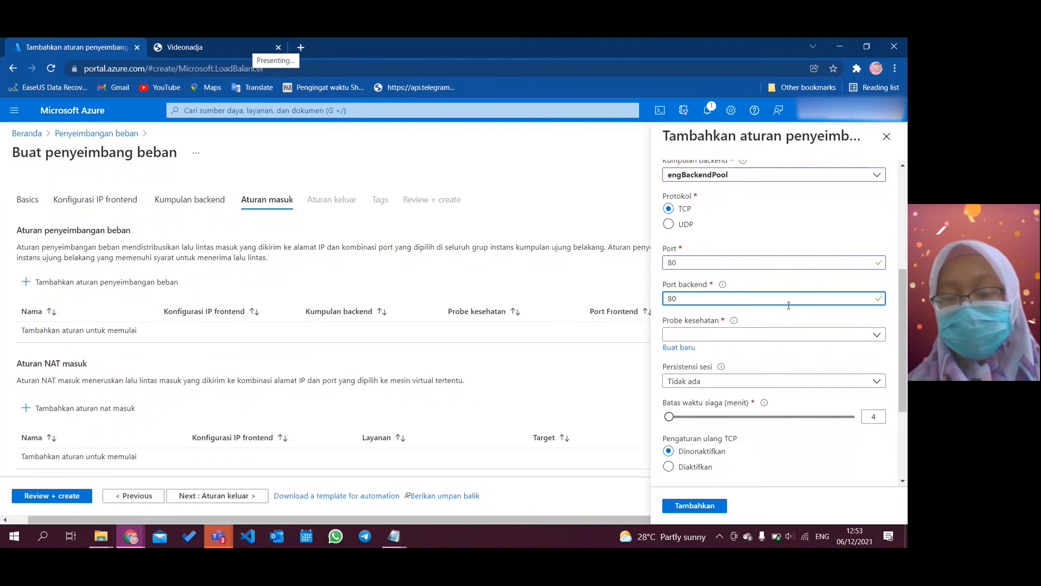
Create a health probe named engHelathProbe for the rule with the HTTP protocol, keeping the other defaults
scroll(781, 304, "down", 1)
left_click(677, 300)
type("engHelathP")
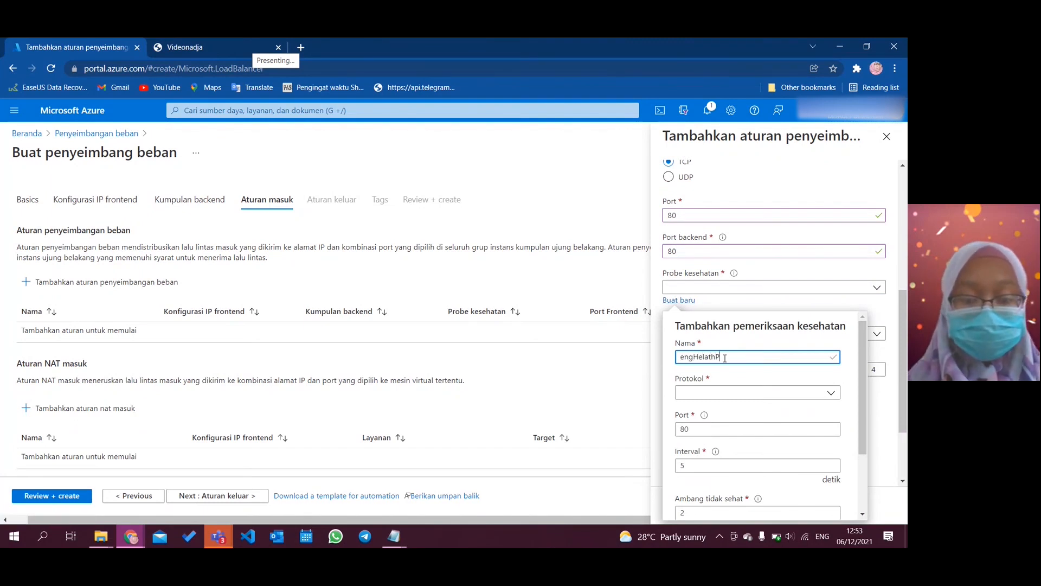
type("robe")
left_click(751, 389)
left_click(721, 434)
scroll(749, 413, "down", 3)
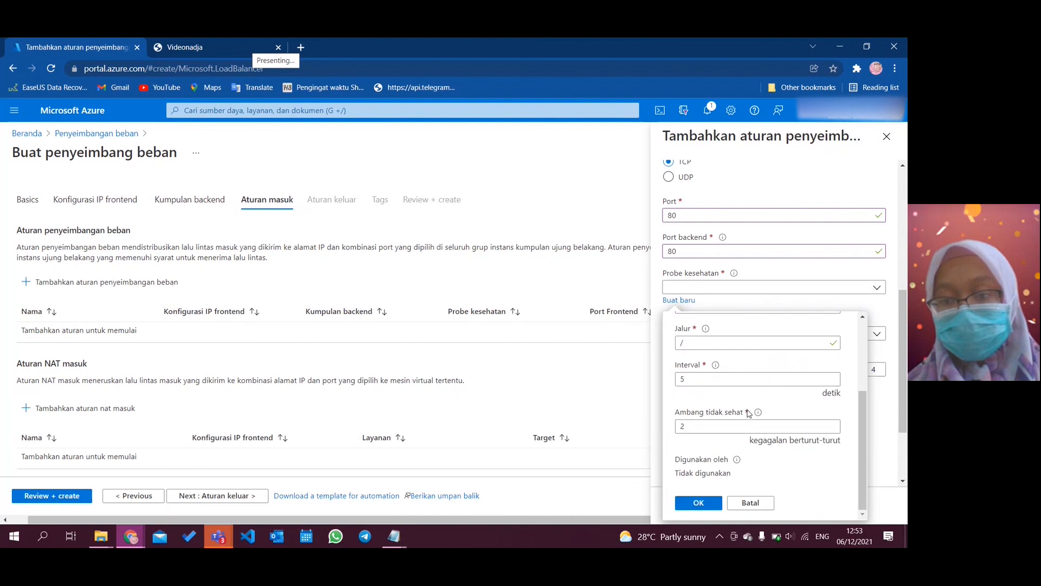
left_click(695, 503)
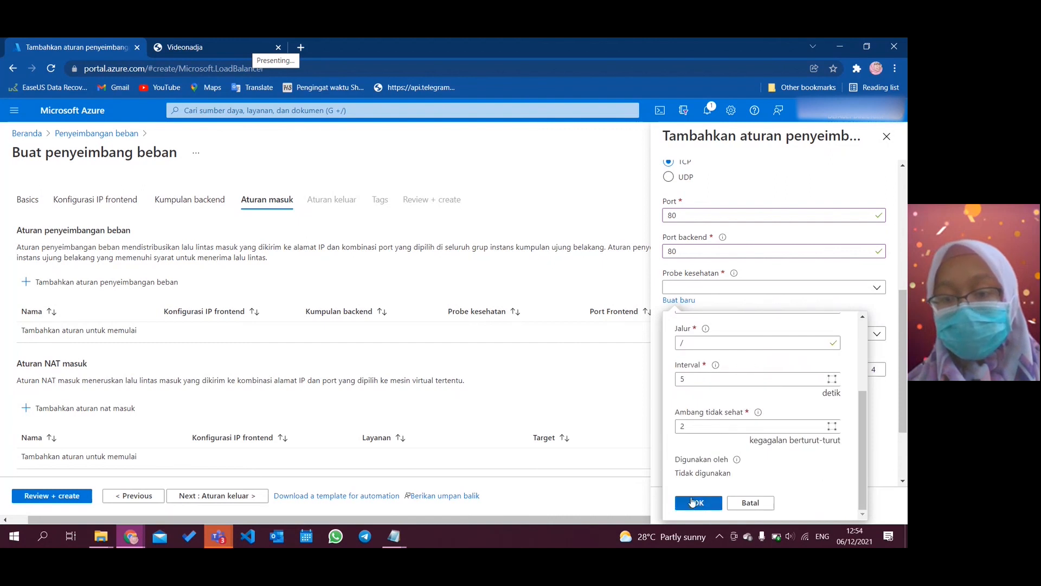
Keep session persistence at none (Tidak ada), set the idle timeout to 15 minutes, enable TCP reset, and add the rule
scroll(795, 383, "down", 1)
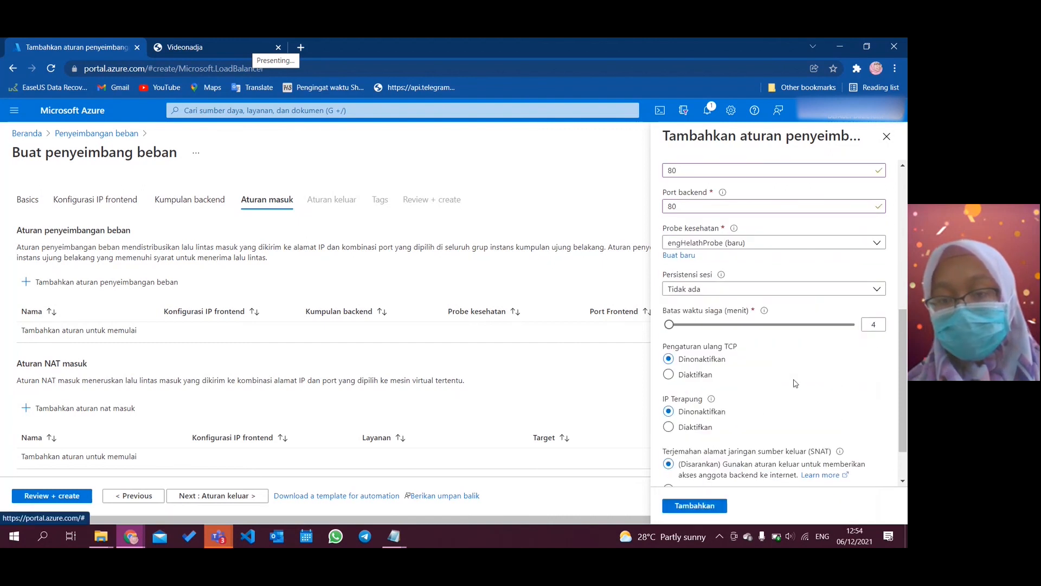
left_click(781, 290)
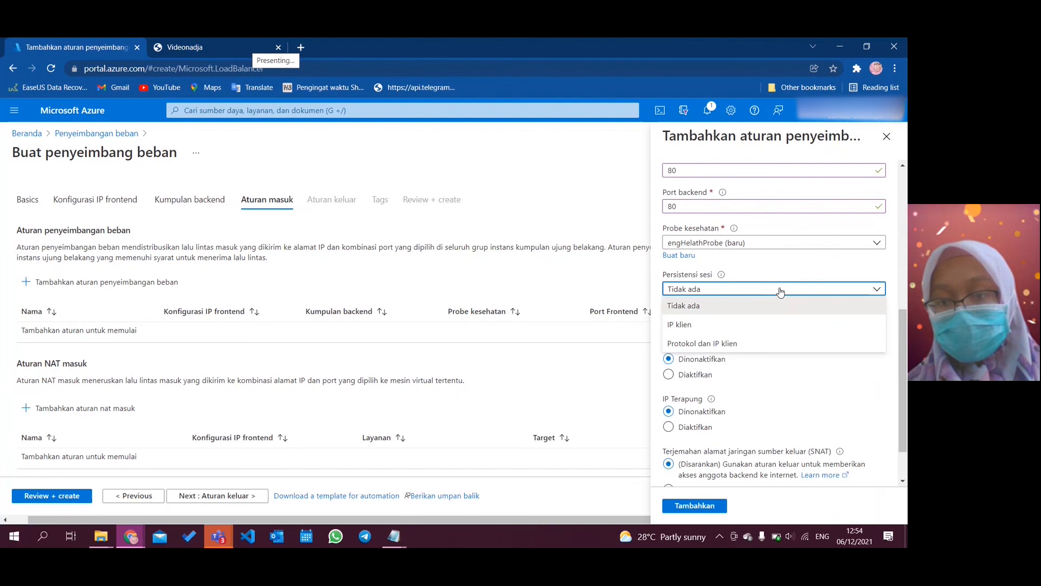
left_click(728, 313)
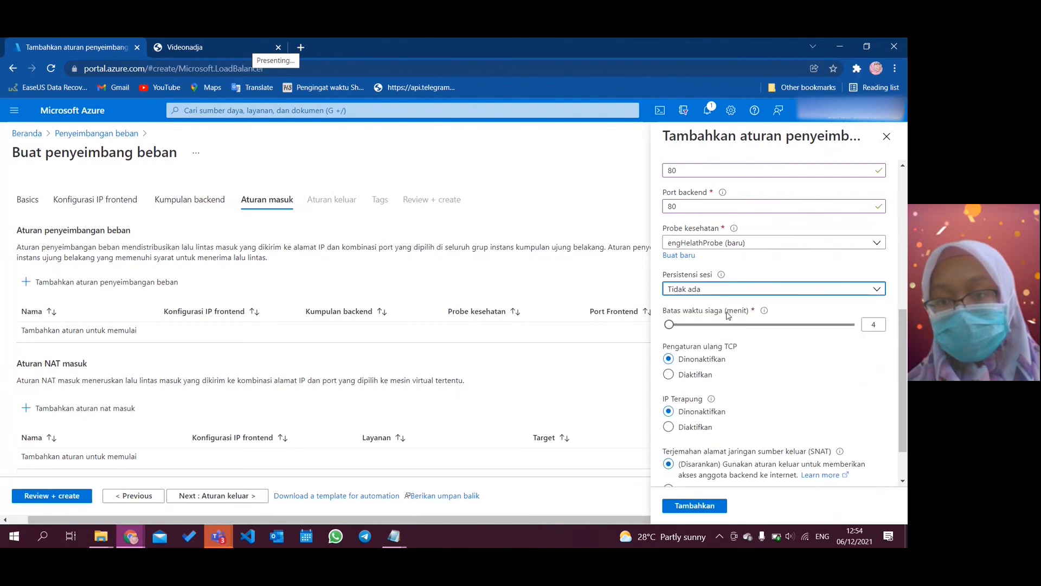
scroll(730, 334, "down", 1)
left_click_drag(669, 283, 748, 288)
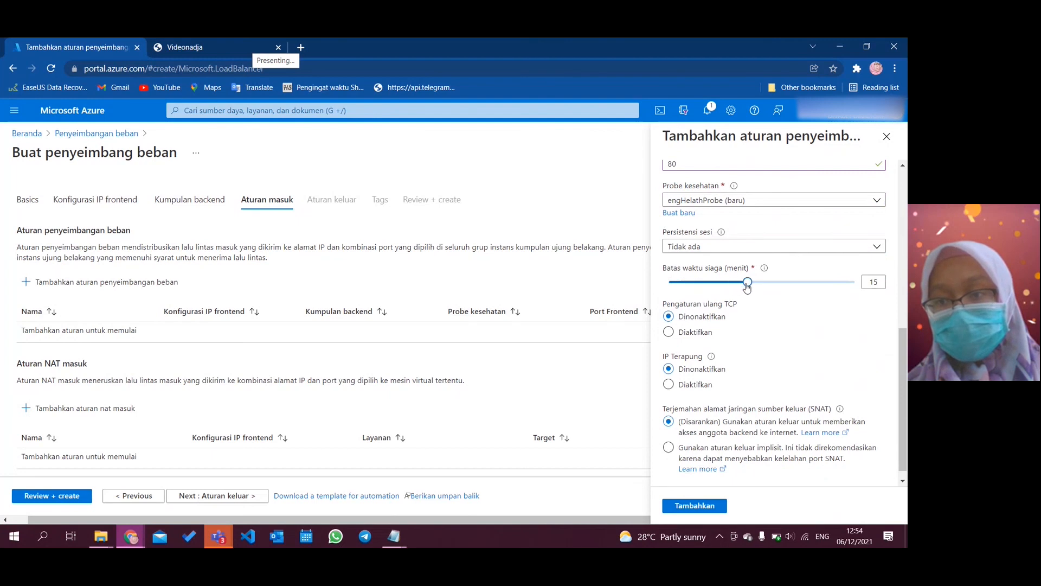
scroll(776, 323, "down", 1)
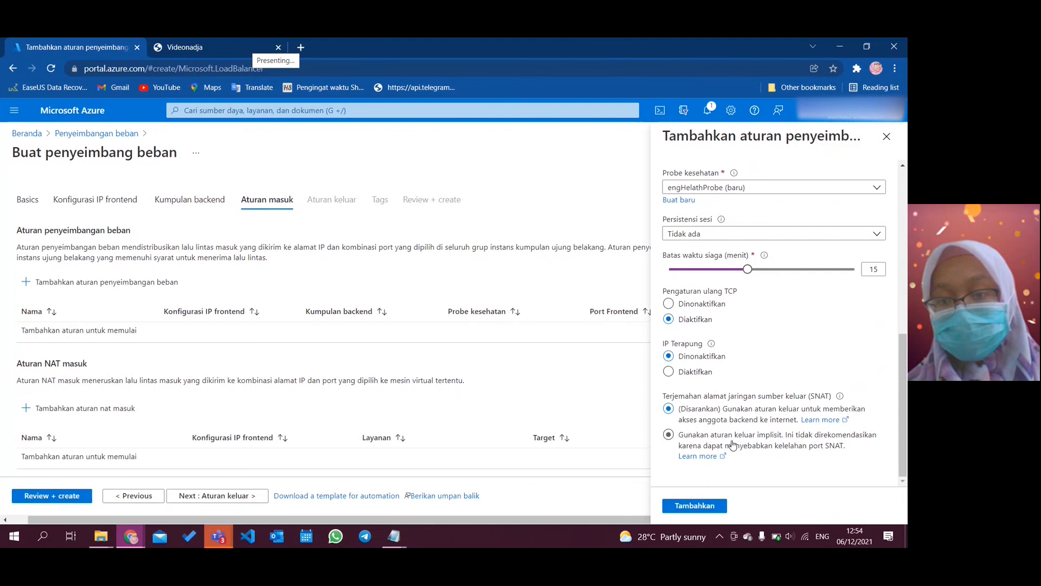
left_click(705, 506)
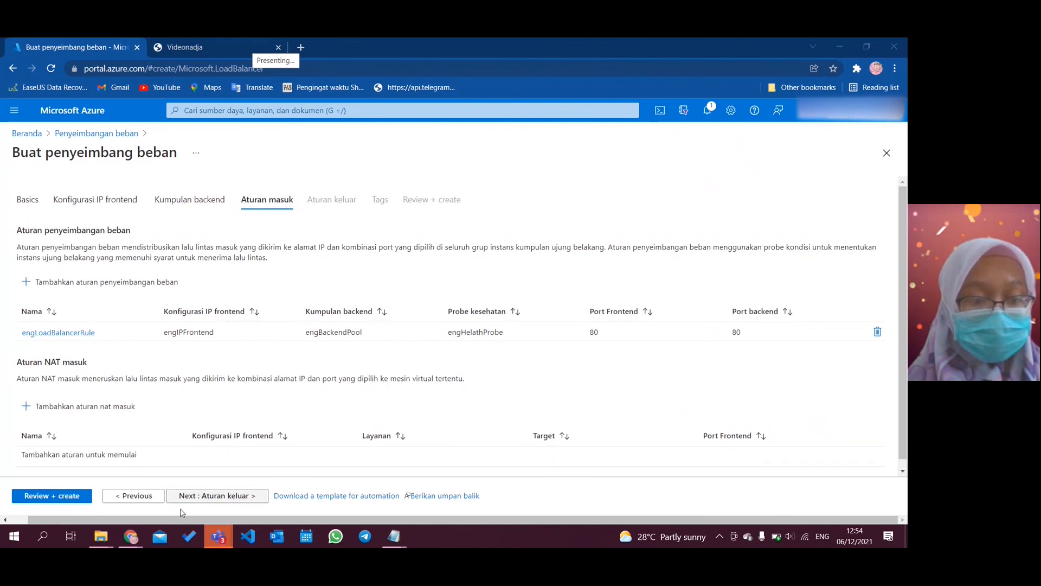
Switch to the Microsoft Docs quickstart on public load balancers and check the load balancing rule settings and the remaining creation steps
mouse_move(130, 535)
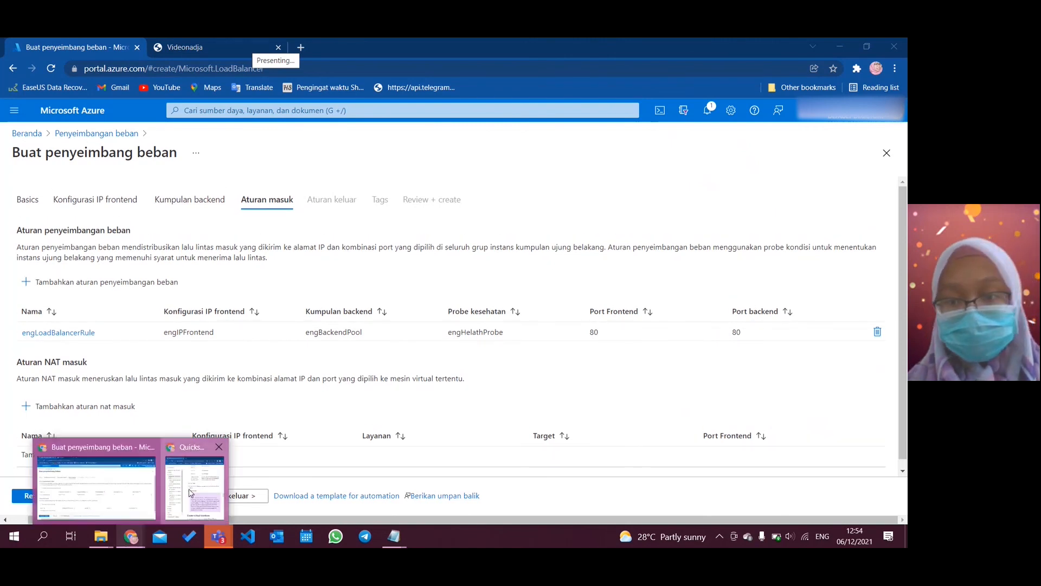
left_click(189, 492)
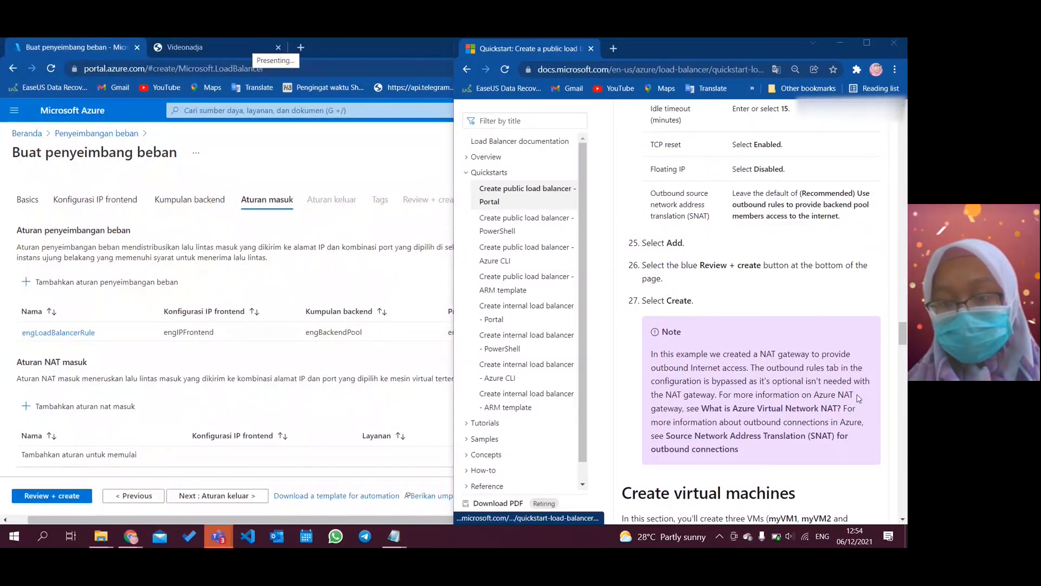
scroll(859, 398, "down", 2)
scroll(764, 361, "up", 9)
scroll(764, 360, "up", 2)
scroll(764, 361, "down", 7)
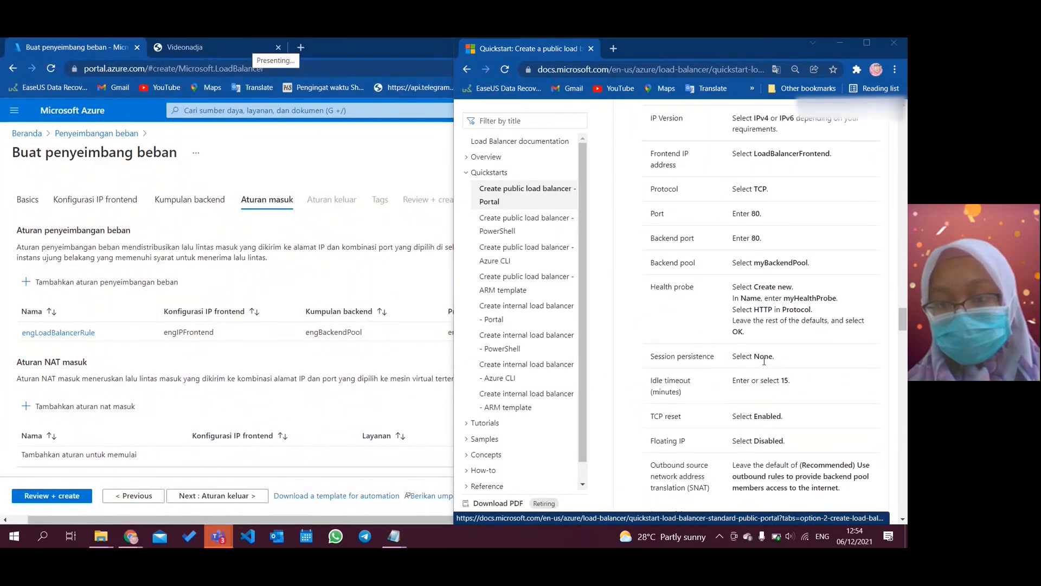
scroll(764, 360, "down", 1)
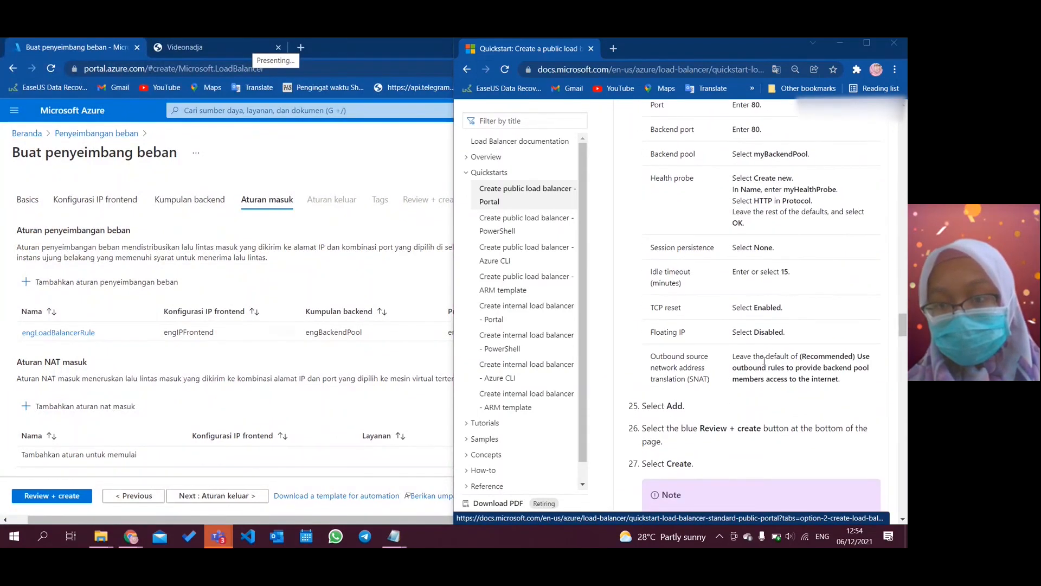
scroll(764, 361, "down", 1)
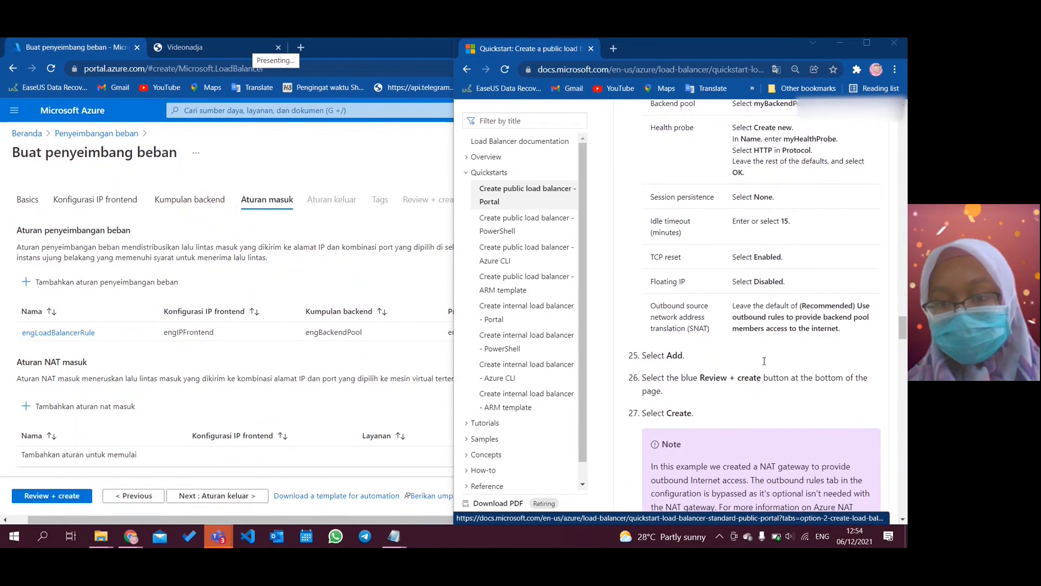
scroll(764, 360, "down", 5)
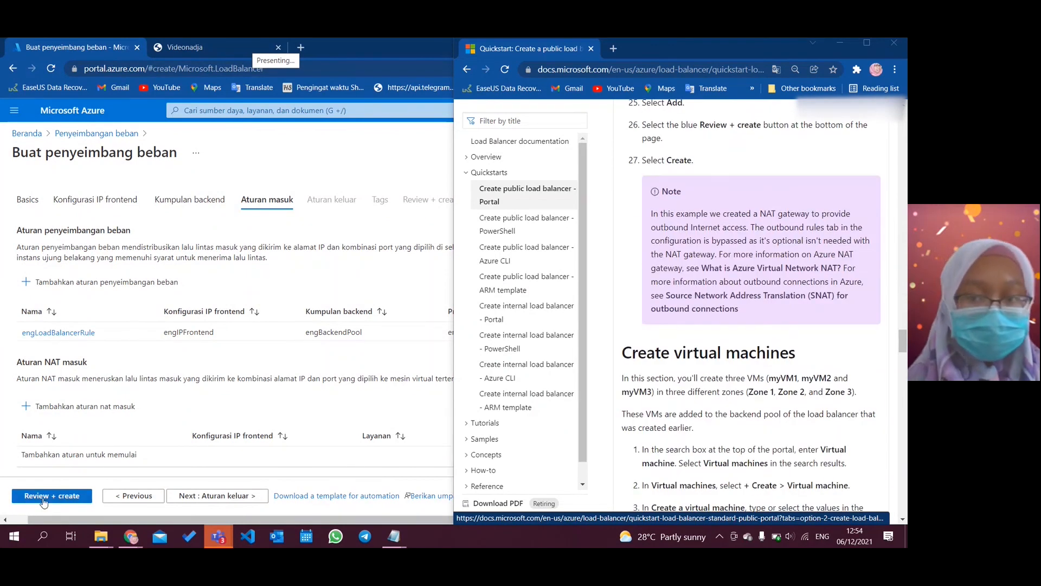
Validate the engLoadBalancer configuration, skipping outbound rules and tags, and create the load balancer
left_click(43, 496)
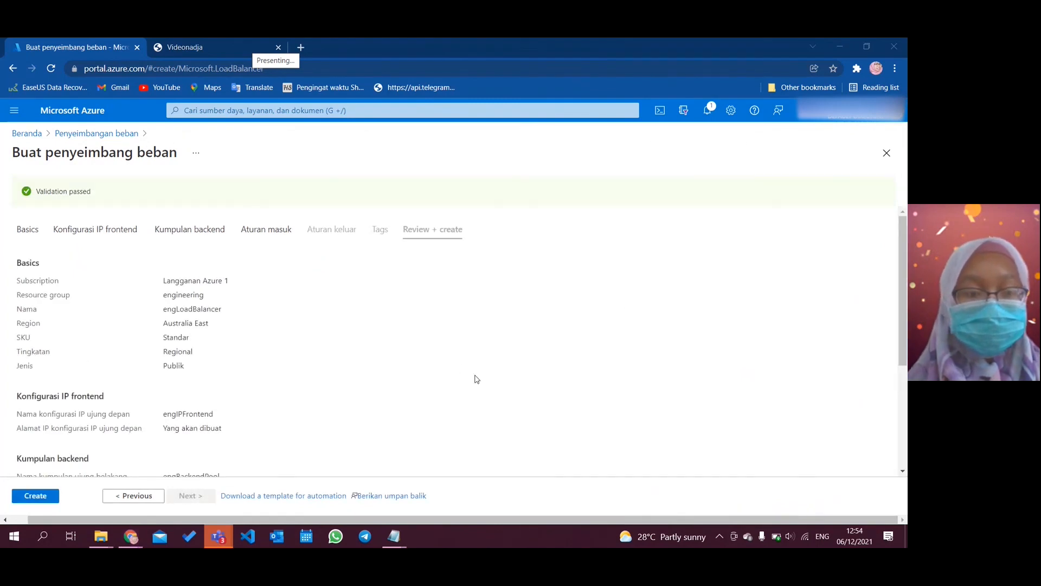
left_click(43, 499)
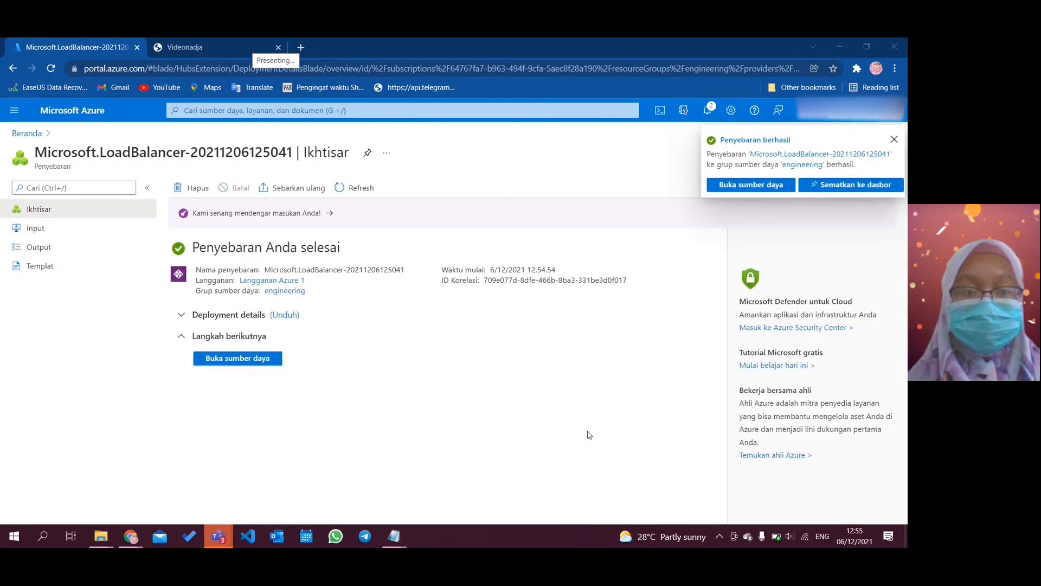
Open the networking settings (Jaringan) of the engVM1 virtual machine
left_click(28, 134)
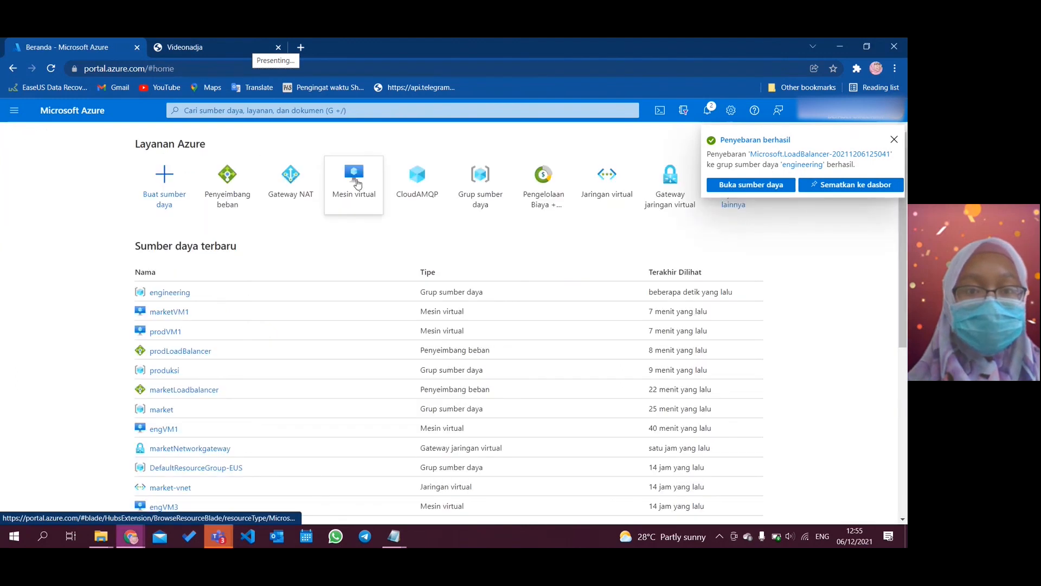
left_click(358, 183)
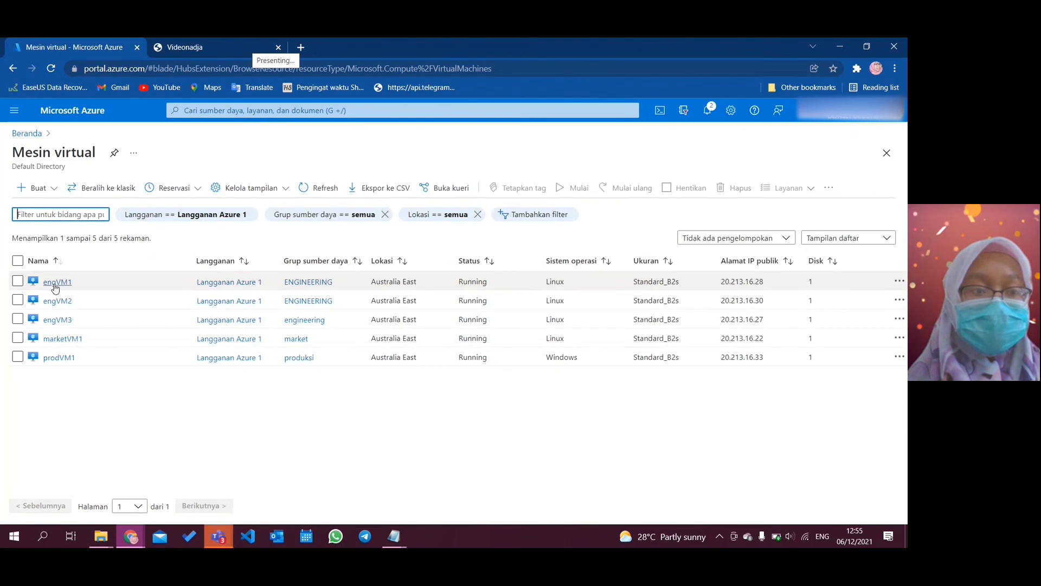
left_click(54, 286)
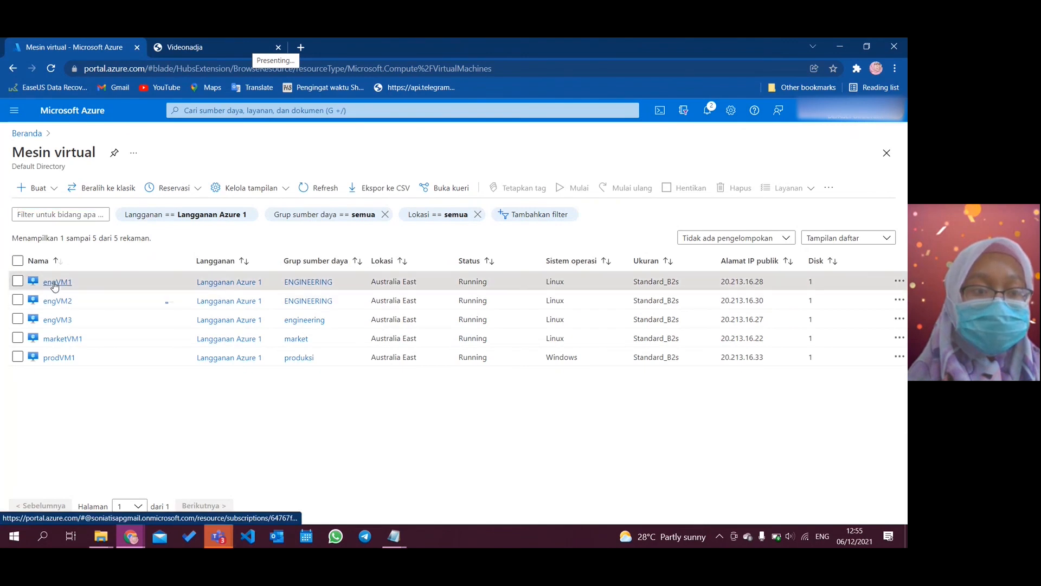
left_click(55, 283)
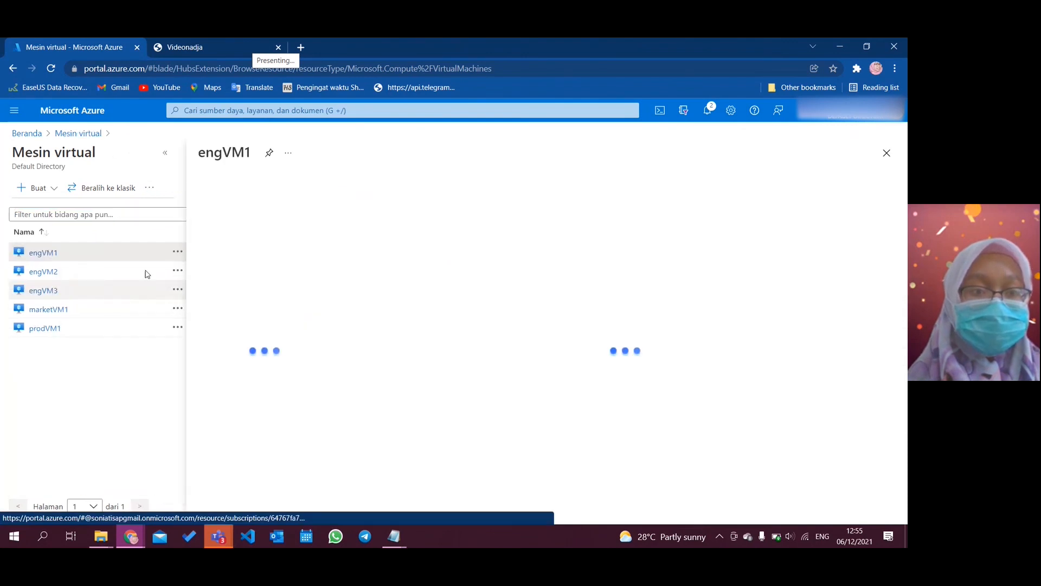
left_click(168, 157)
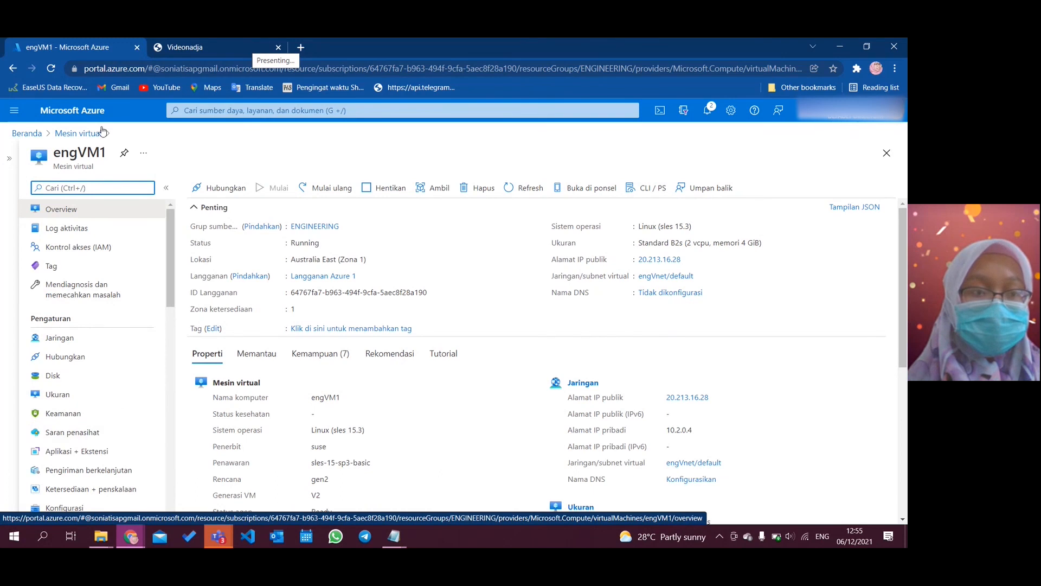
scroll(92, 378, "down", 1)
scroll(92, 378, "down", 1)
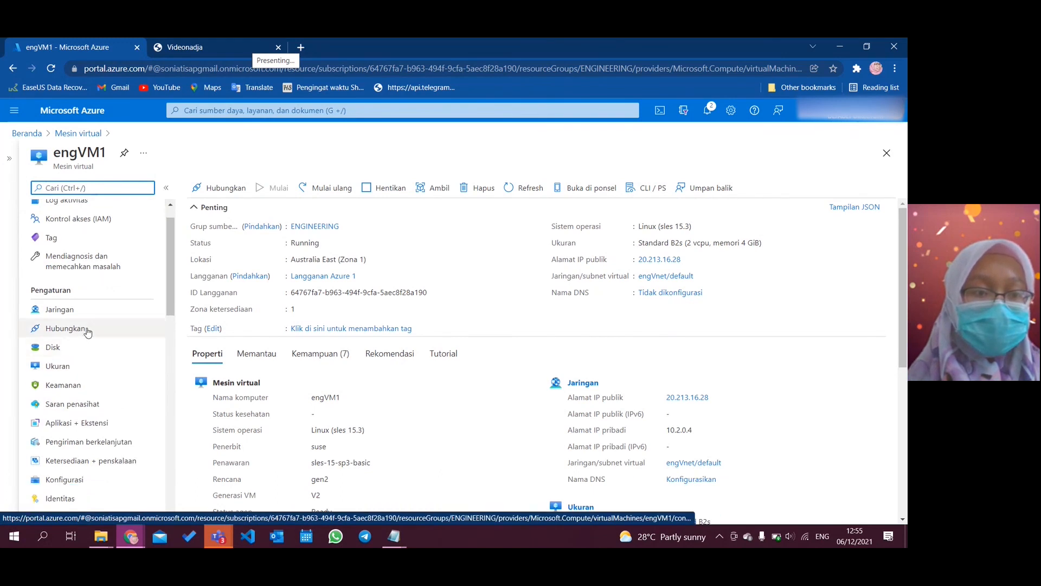
left_click(77, 309)
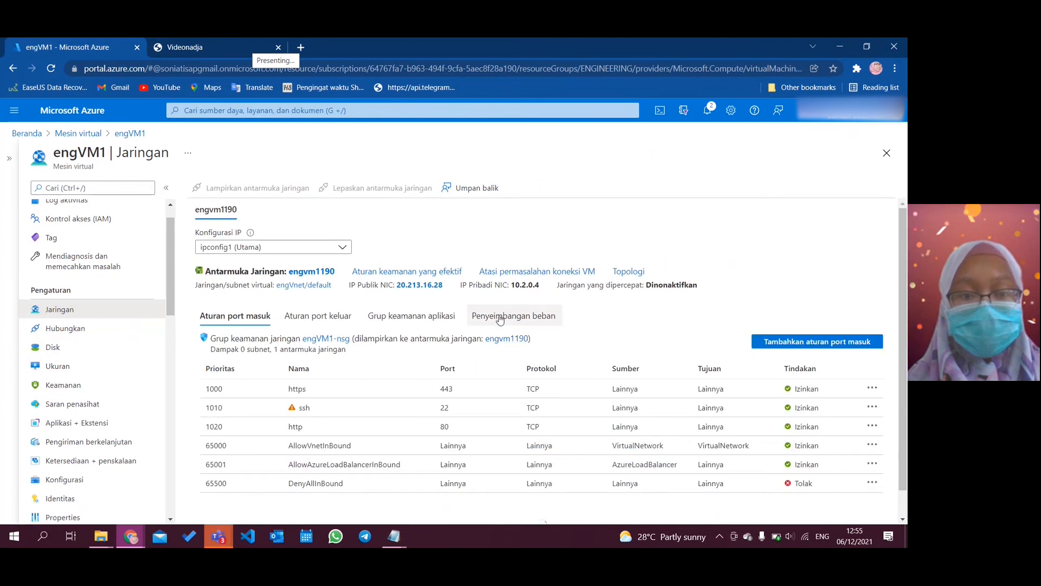
Add engVM1 to the Azure load balancer engLoadBalancer using the existing backend pool engBackendPool, and save
left_click(500, 320)
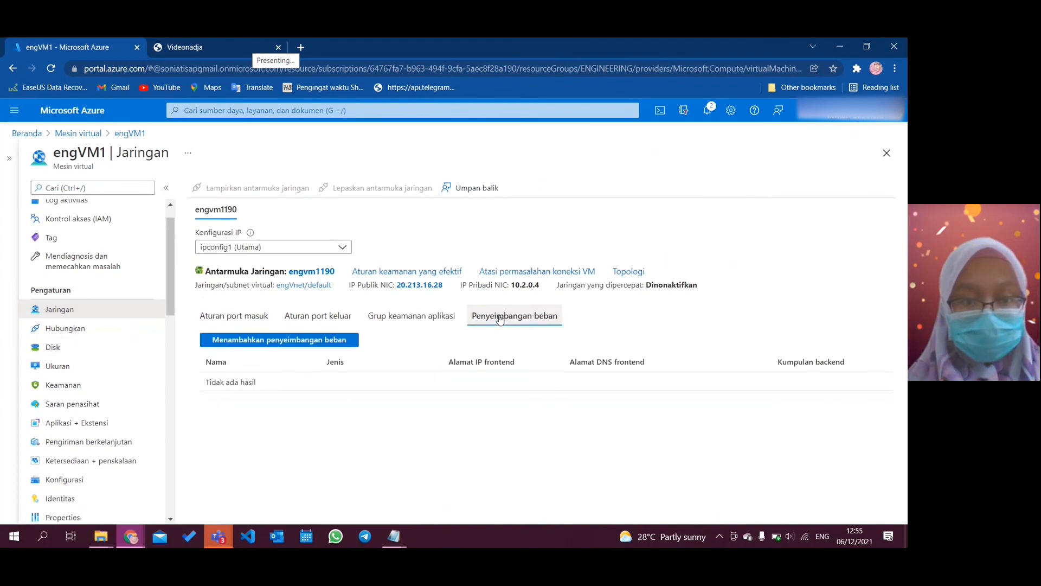
left_click(228, 322)
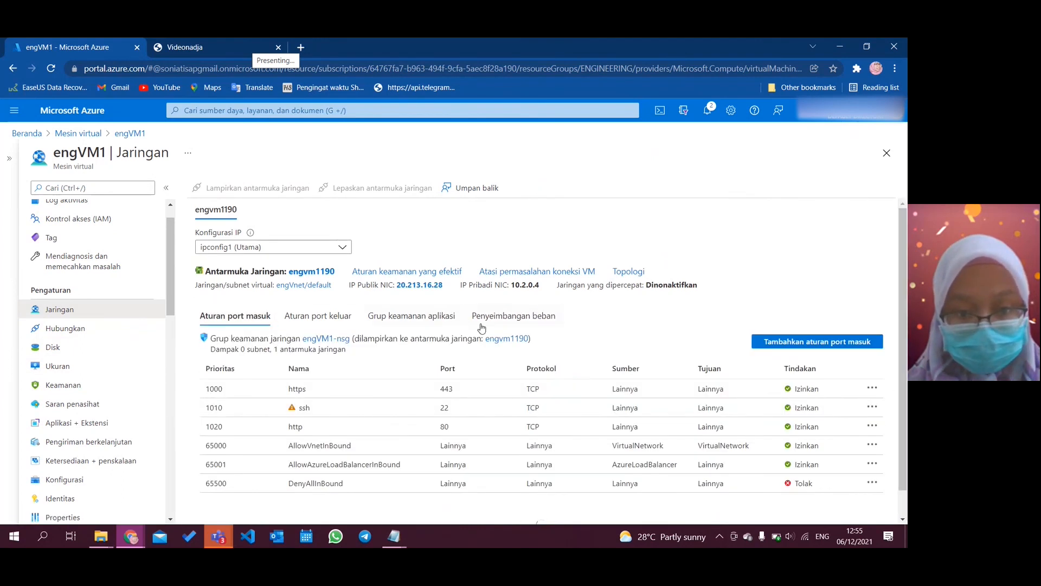
left_click(525, 320)
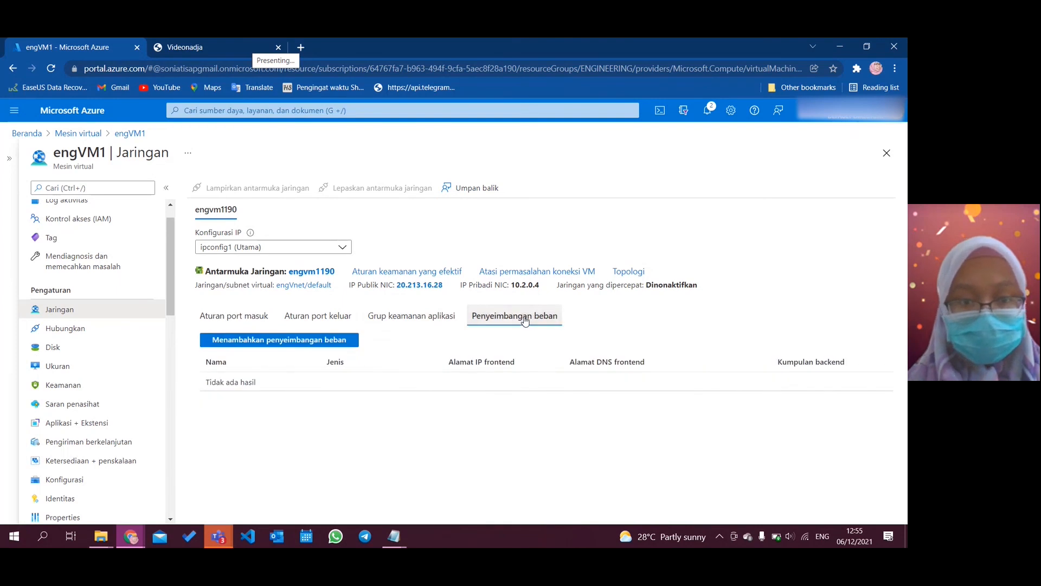
left_click(301, 345)
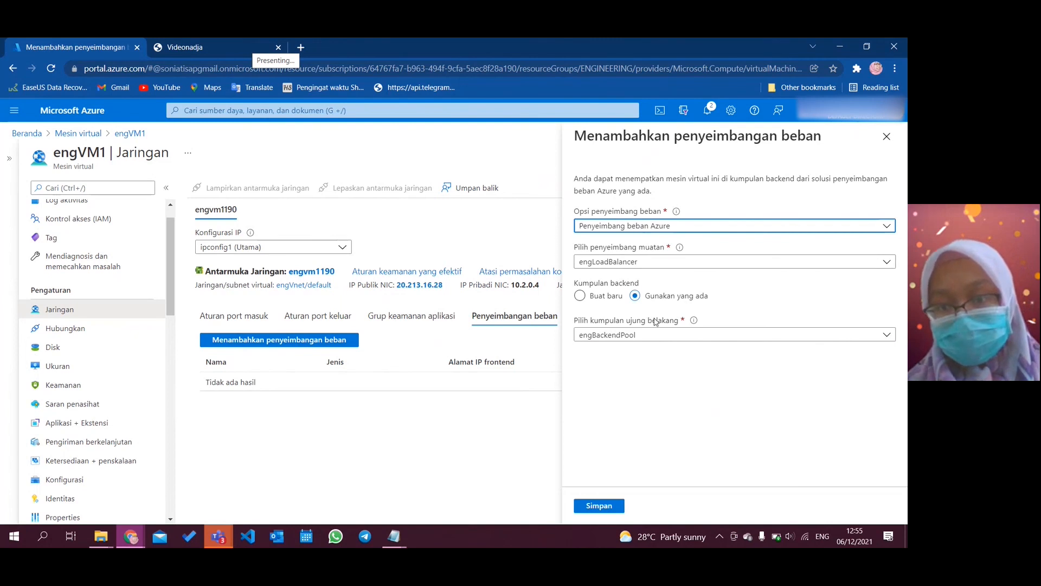
left_click(600, 505)
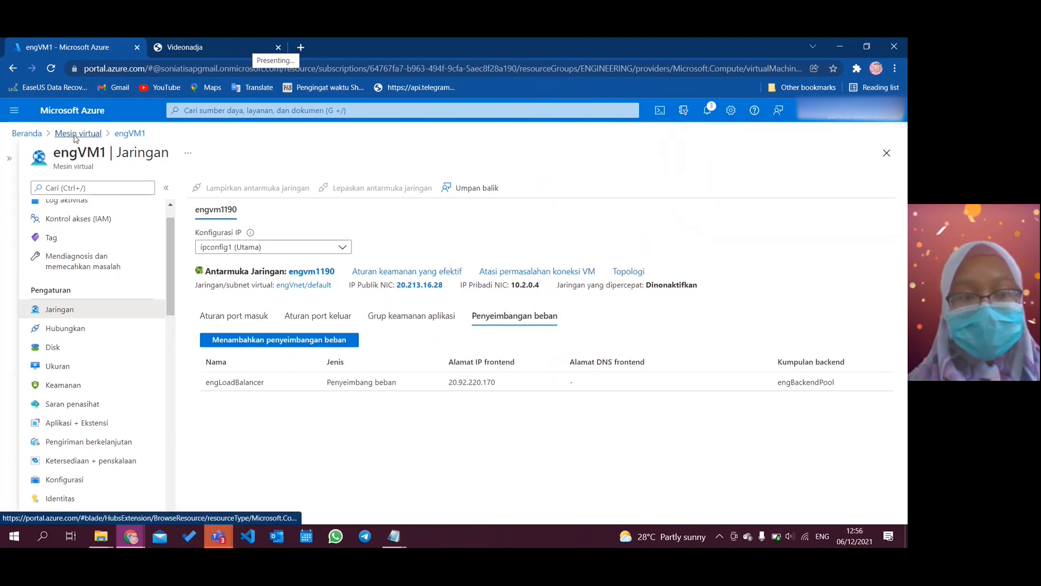
Check engVM1's overview after the assignment, and expand engLoadBalancer's overview details to get its public IP address
left_click(75, 135)
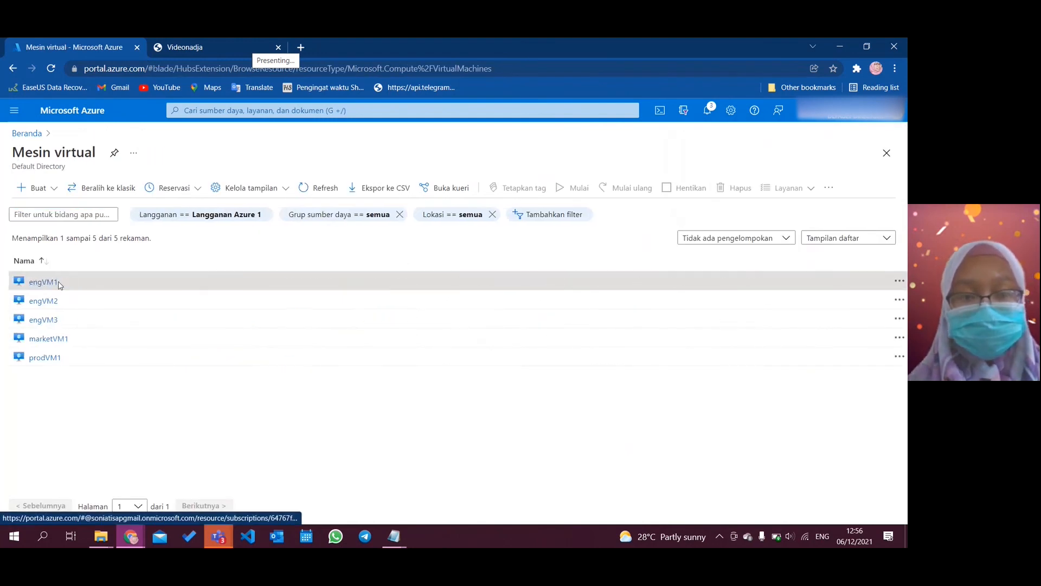
left_click(43, 282)
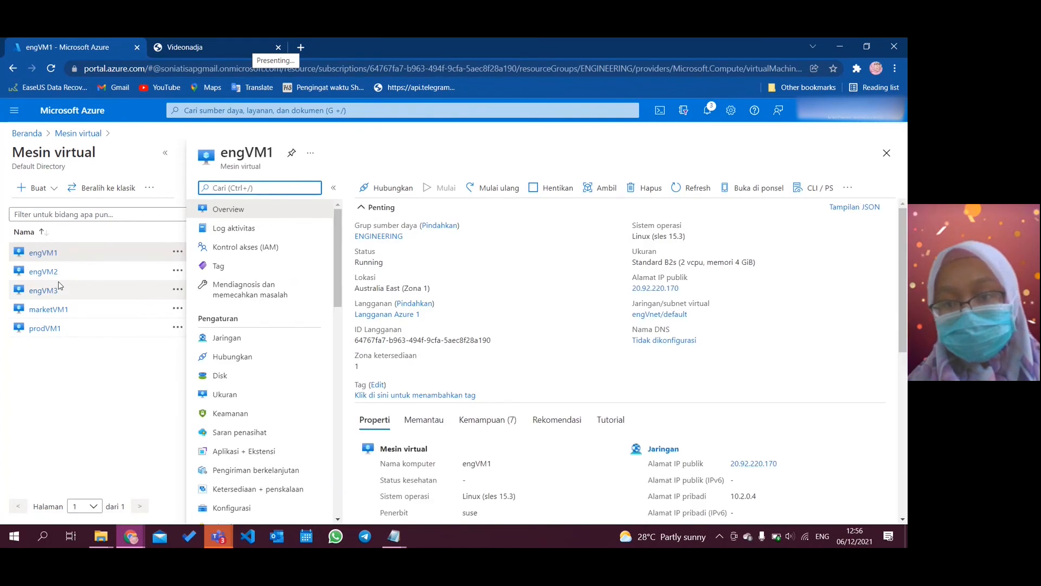
left_click(28, 134)
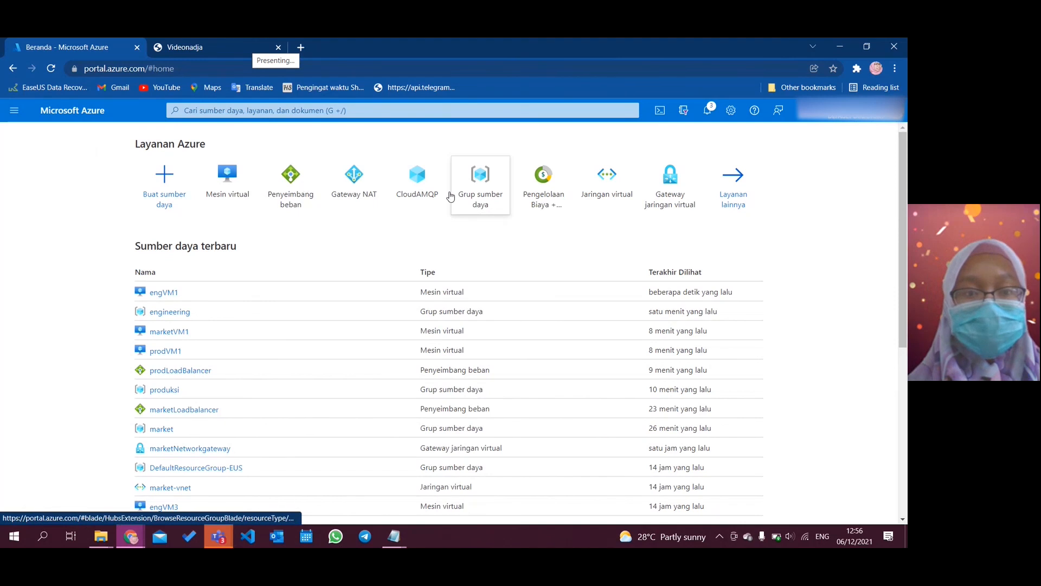
left_click(292, 183)
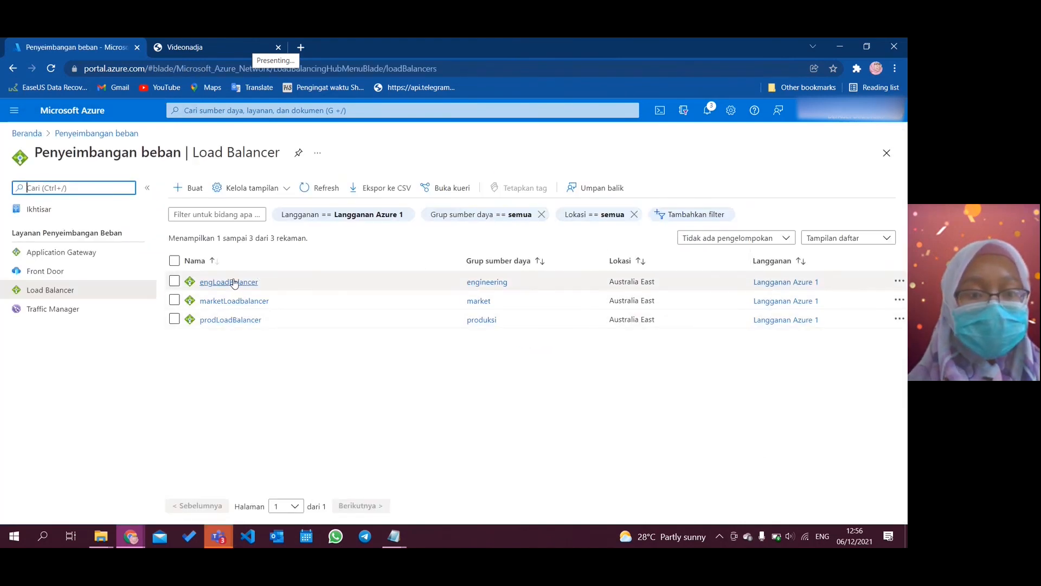
left_click(235, 282)
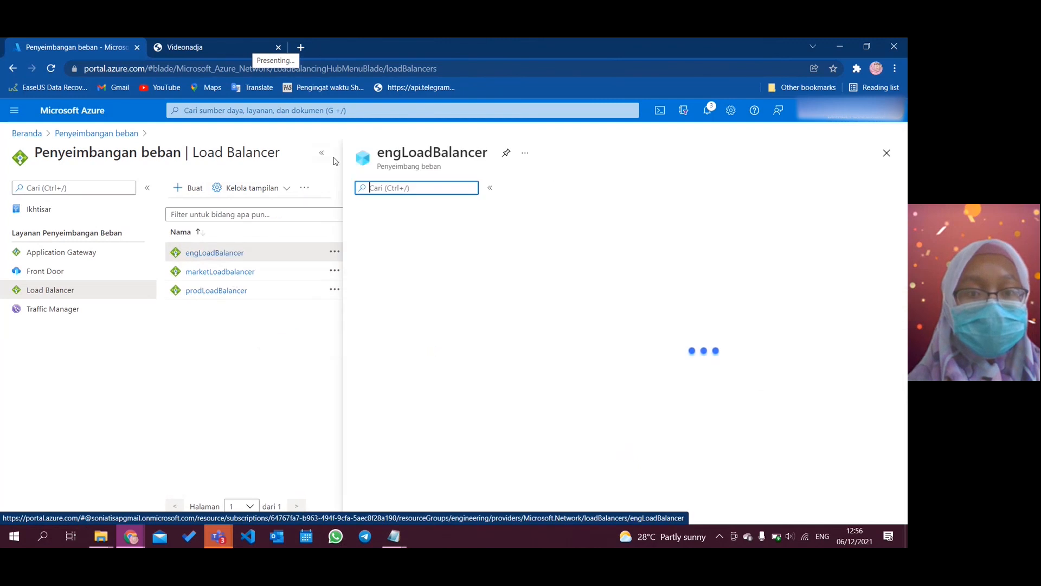
left_click(319, 155)
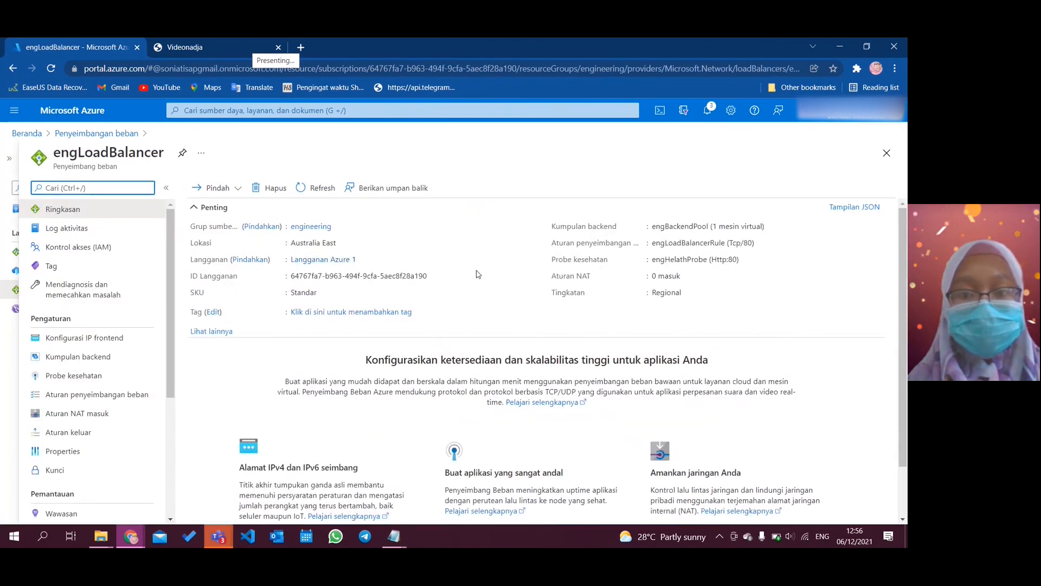
left_click(226, 334)
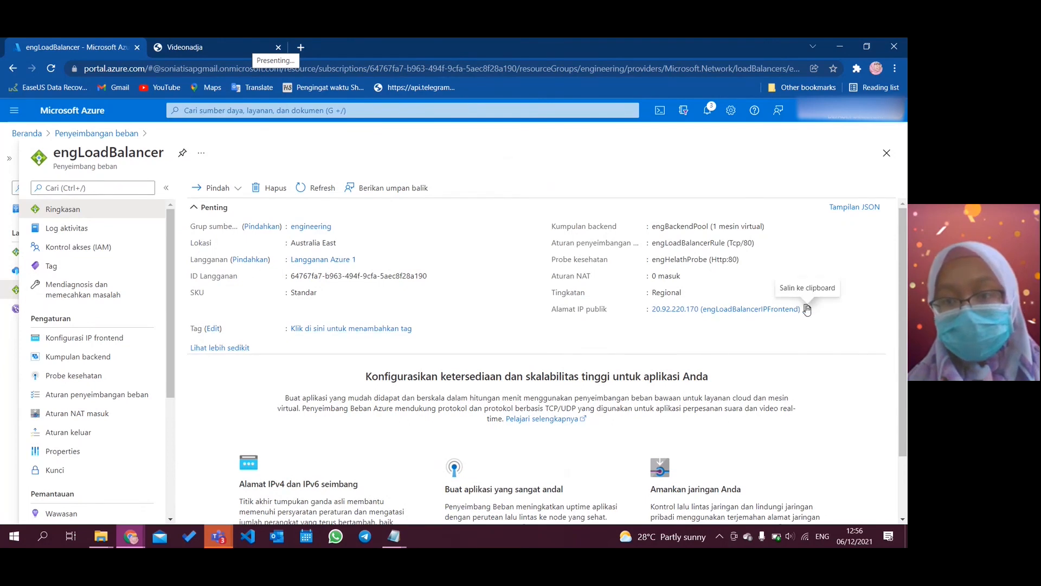
Load the load balancer's public IP 20.92.220.170 in the Videonadja browser tab and check whether the page responds
left_click(200, 50)
left_click(229, 69)
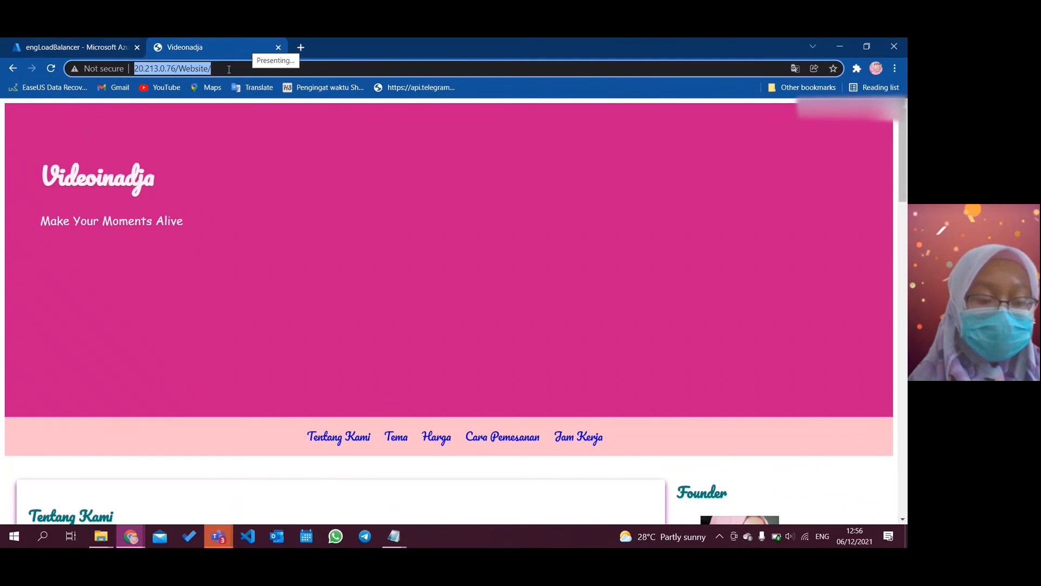
type("20.92.220.170 (engLoadBalancerIPFrontend")
key("BackSpace")
key("BackSpace")
key("BackSpace")
key("BackSpace")
key("BackSpace")
key("BackSpace")
key("BackSpace")
key("BackSpace")
key("BackSpace")
key("BackSpace")
key("BackSpace")
key("BackSpace")
key("BackSpace")
key("BackSpace")
key("BackSpace")
key("BackSpace")
key("BackSpace")
key("BackSpace")
key("BackSpace")
key("BackSpace")
key("Return")
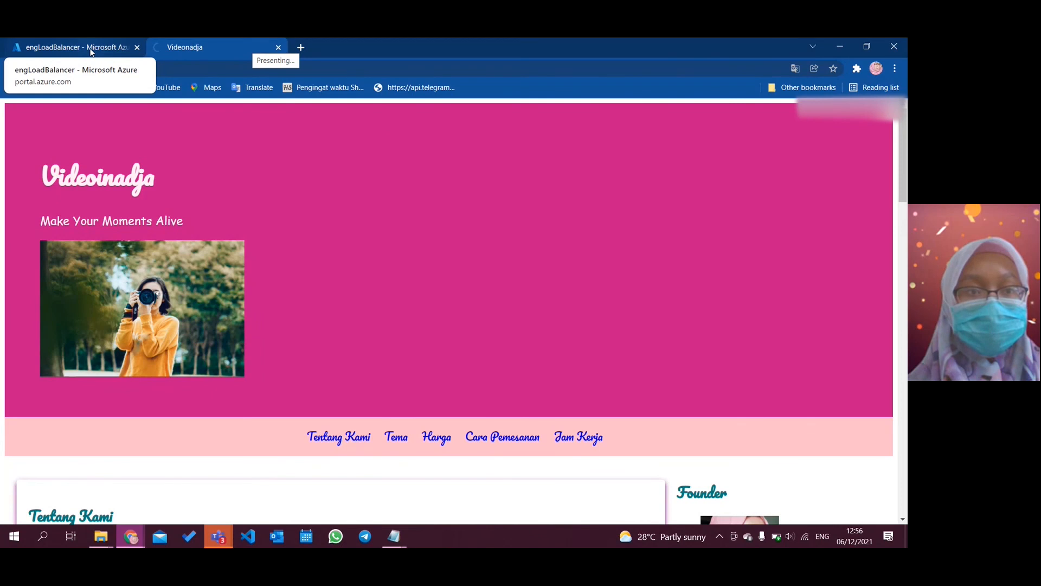
left_click(91, 52)
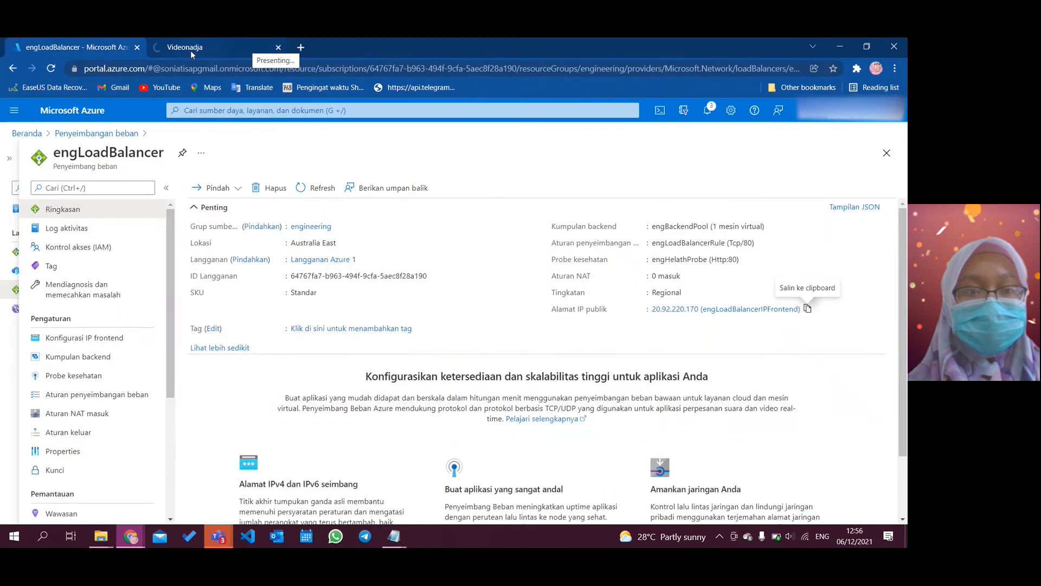
left_click(190, 51)
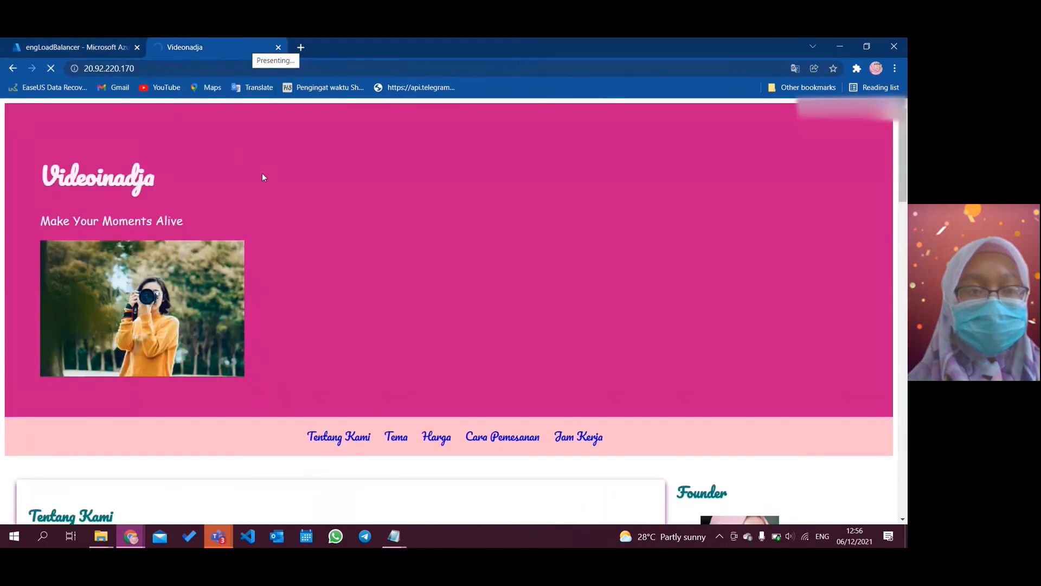
left_click(105, 46)
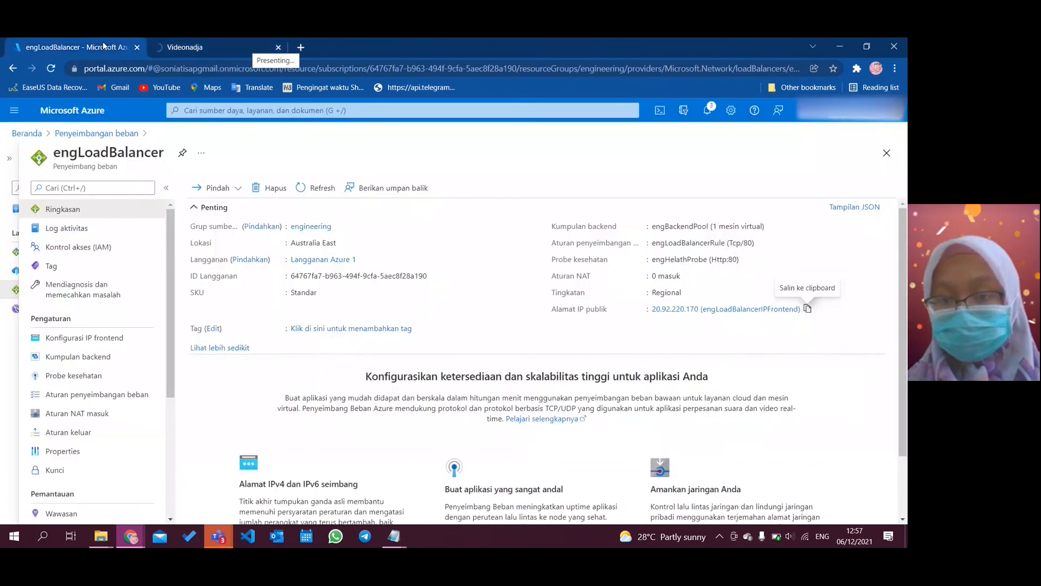
left_click(184, 48)
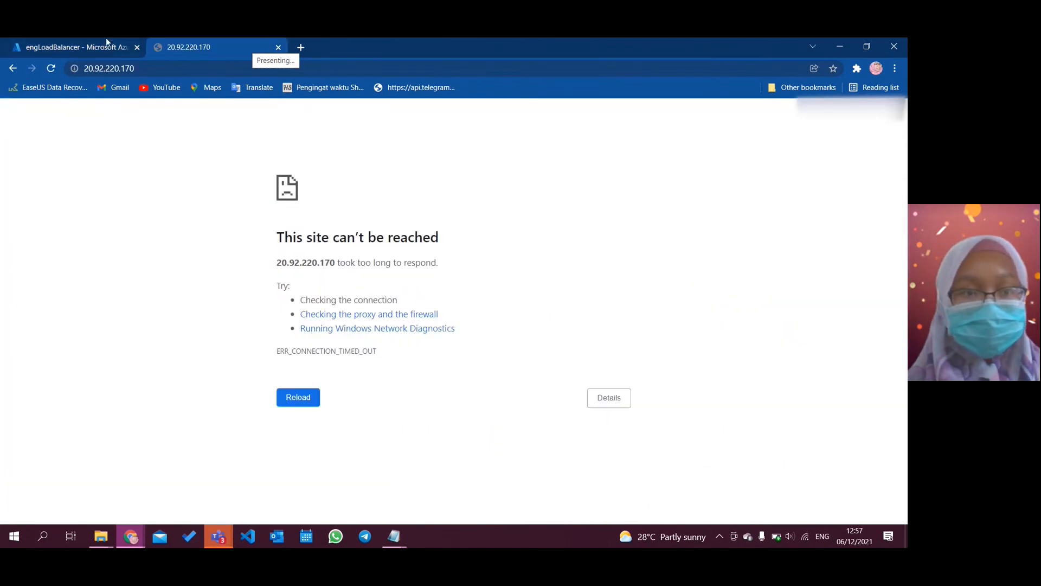
Return to the Azure portal and copy the public IP address from engVM1's overview
left_click(80, 48)
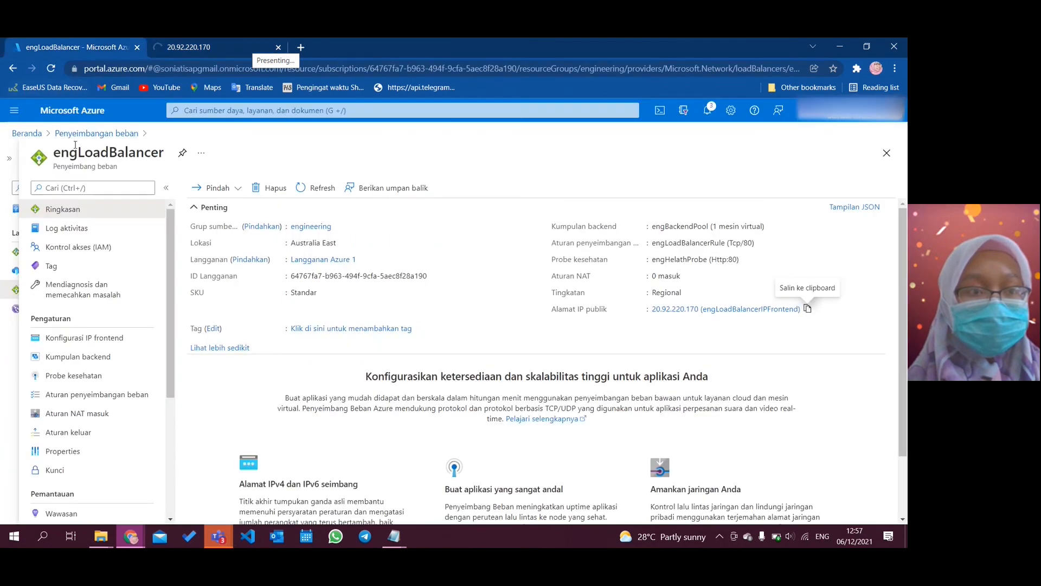
left_click(34, 134)
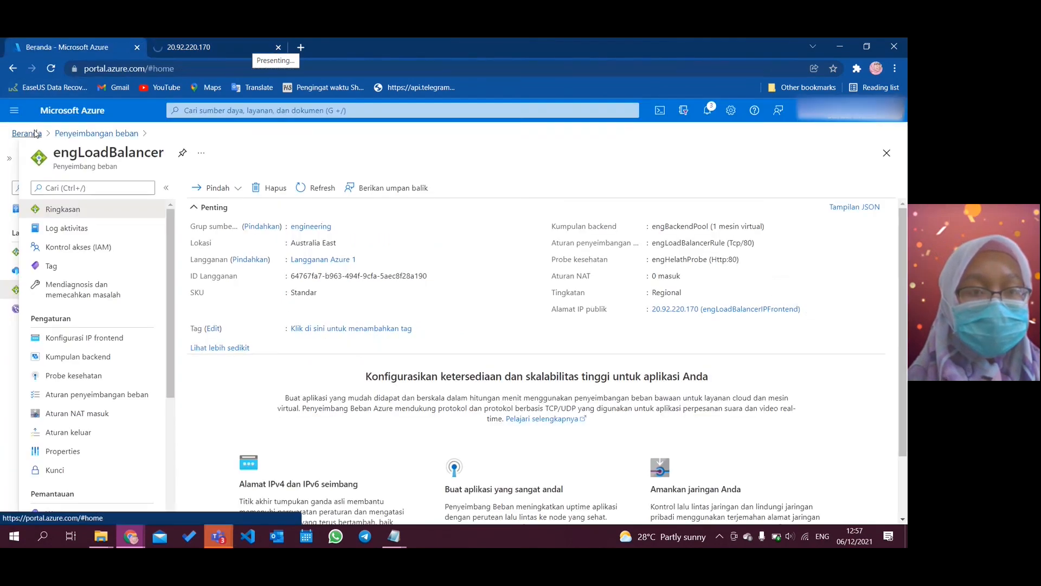
left_click(174, 307)
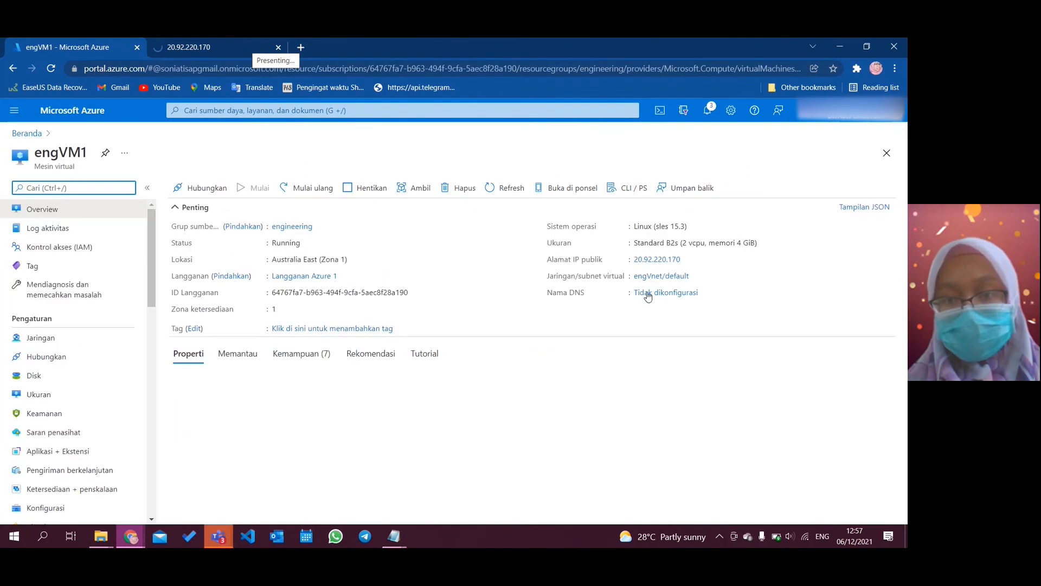
left_click(681, 259)
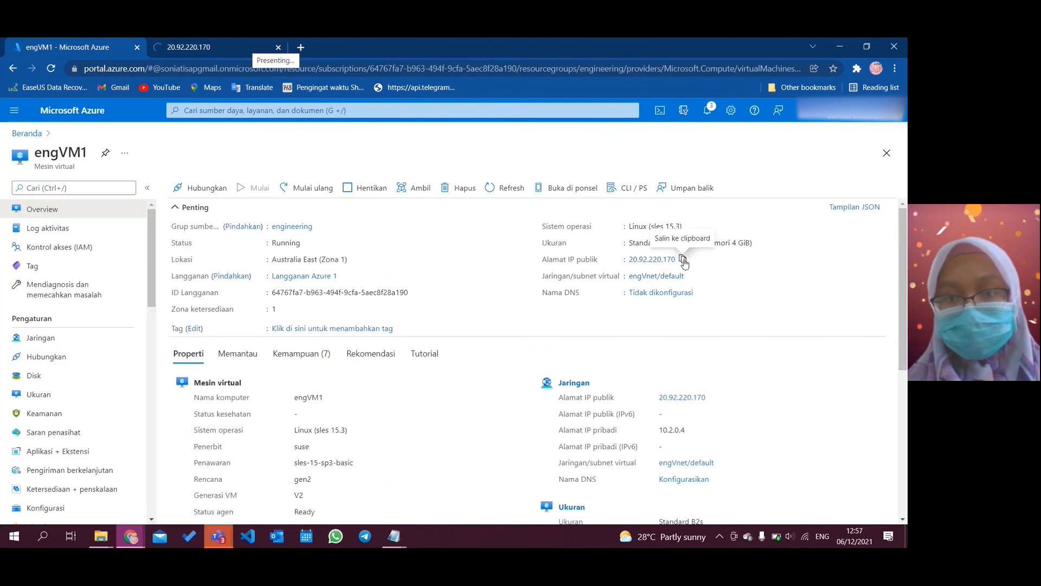
Move the browser window aside, test 20.92.220.170 in a new tab, and close that tab
left_click(199, 47)
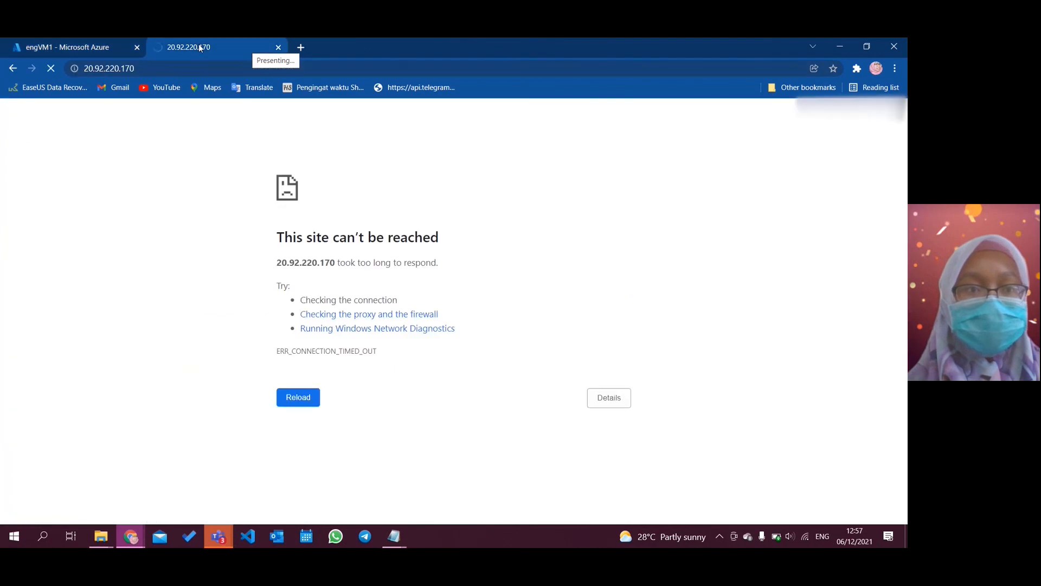
left_click_drag(701, 51, 616, 185)
left_click(616, 184)
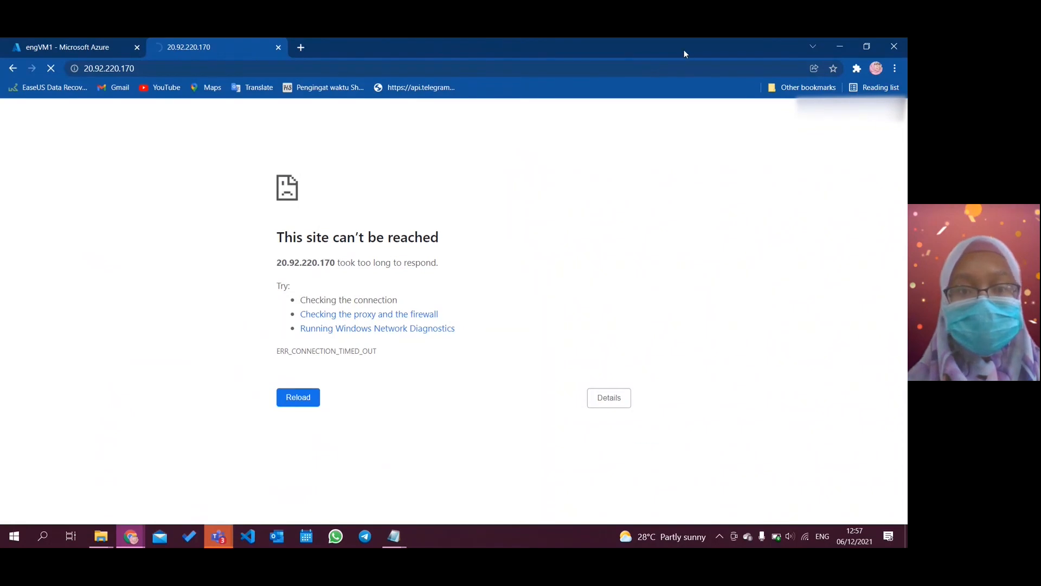
left_click_drag(684, 50, 532, 210)
left_click(547, 209)
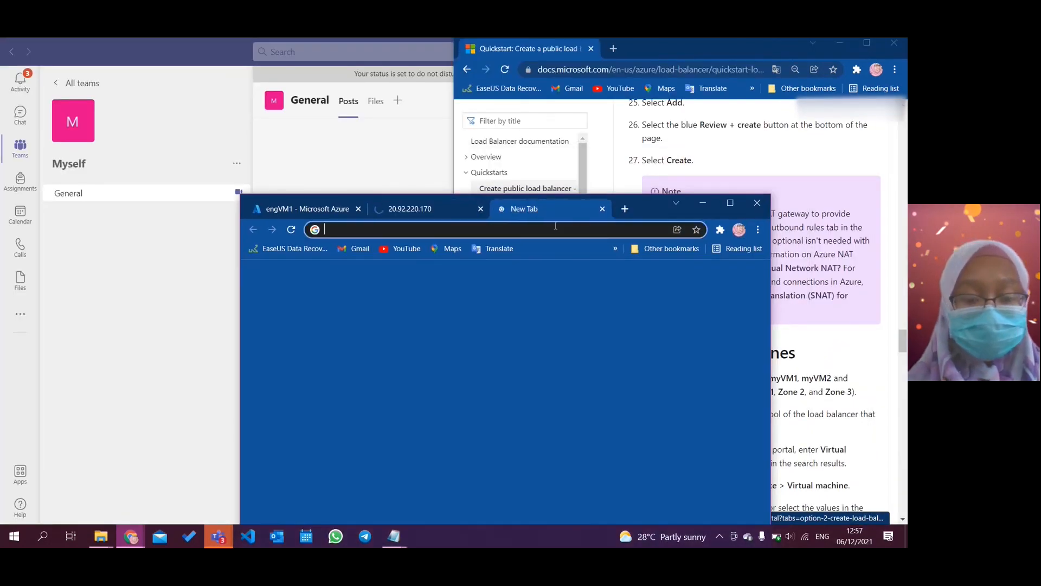
type("20.92.220.170")
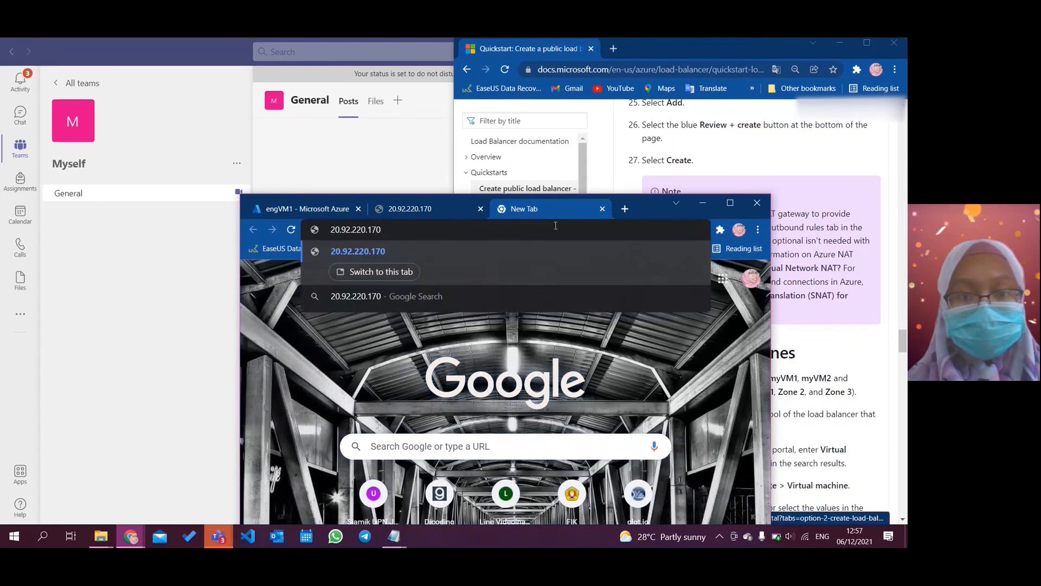
key("Return")
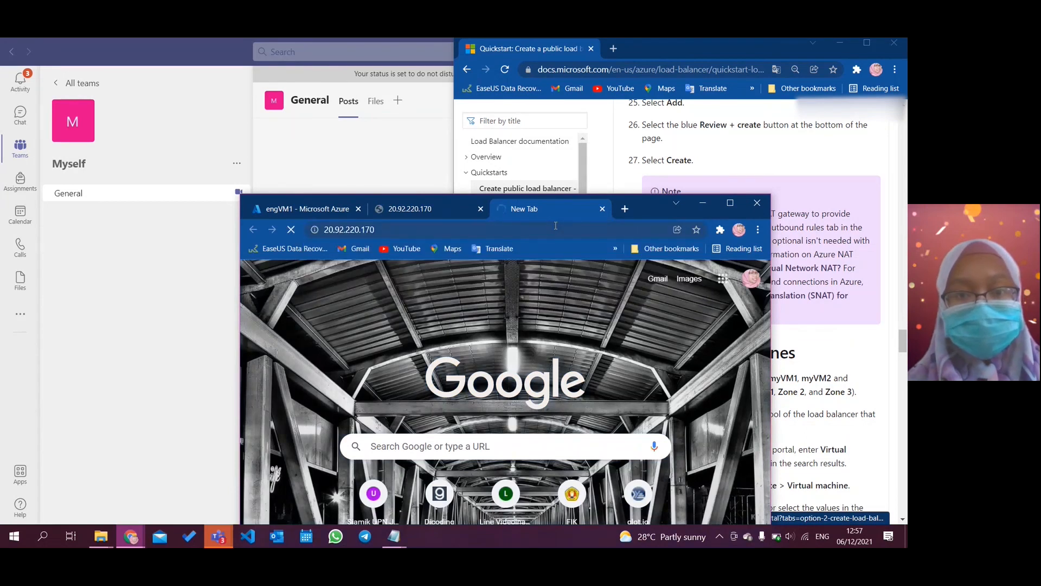
left_click(603, 210)
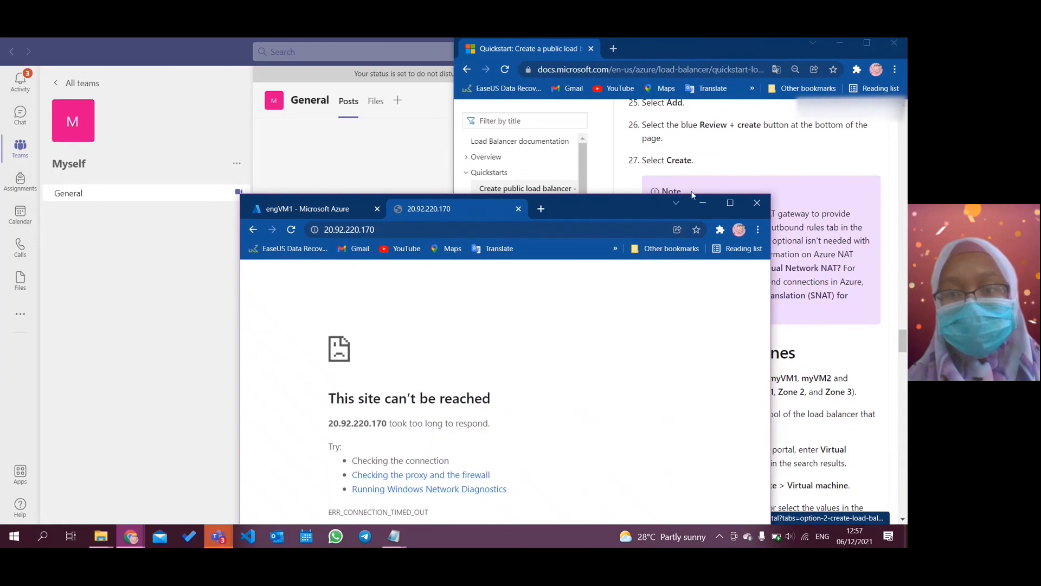
Maximize the browser window, return to the Azure portal home, and open engVM2 from the virtual machines list with the list collapsed
left_click(730, 202)
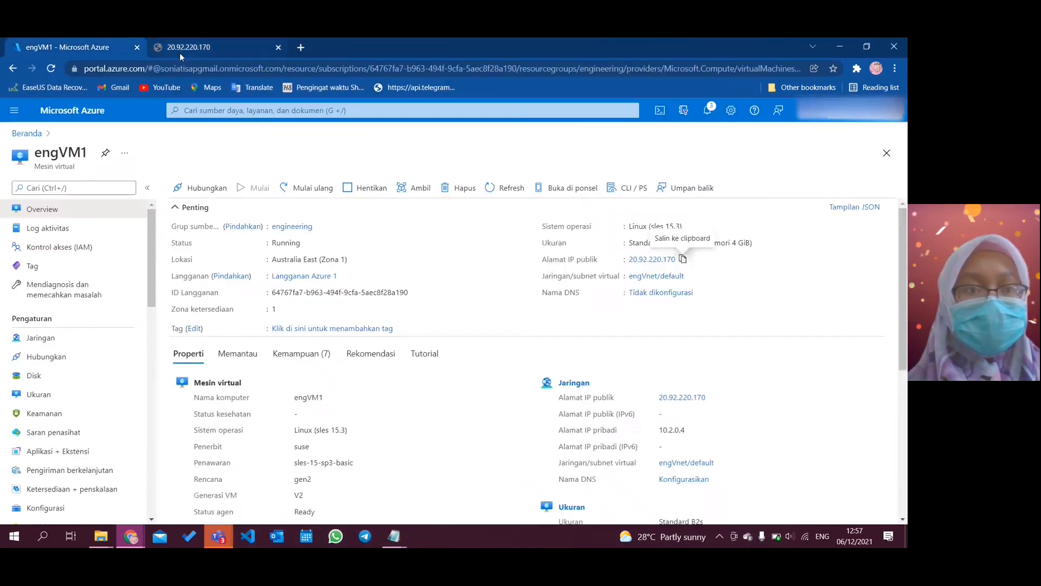
left_click(51, 48)
left_click(28, 134)
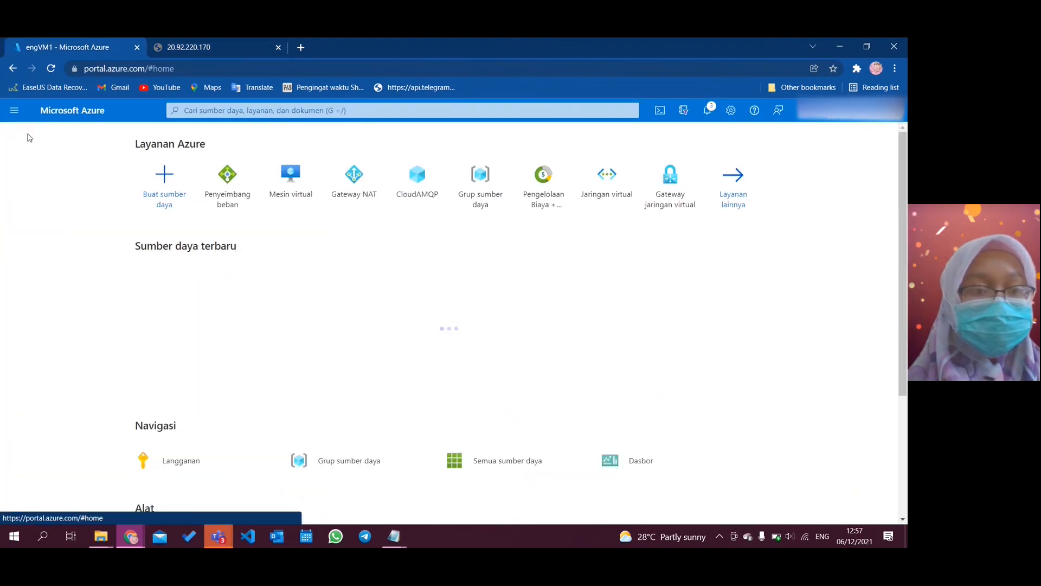
left_click(287, 185)
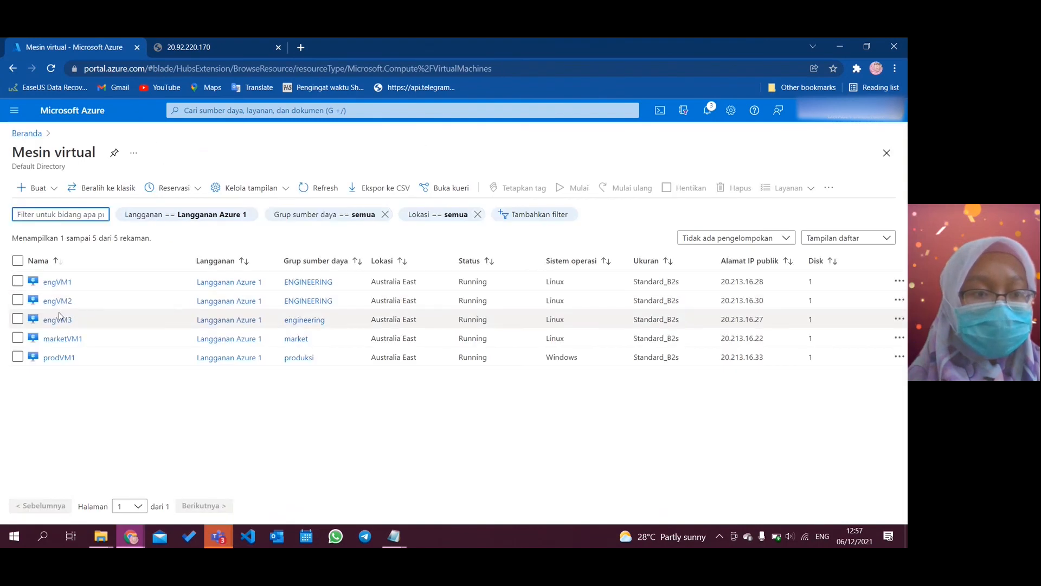
left_click(59, 299)
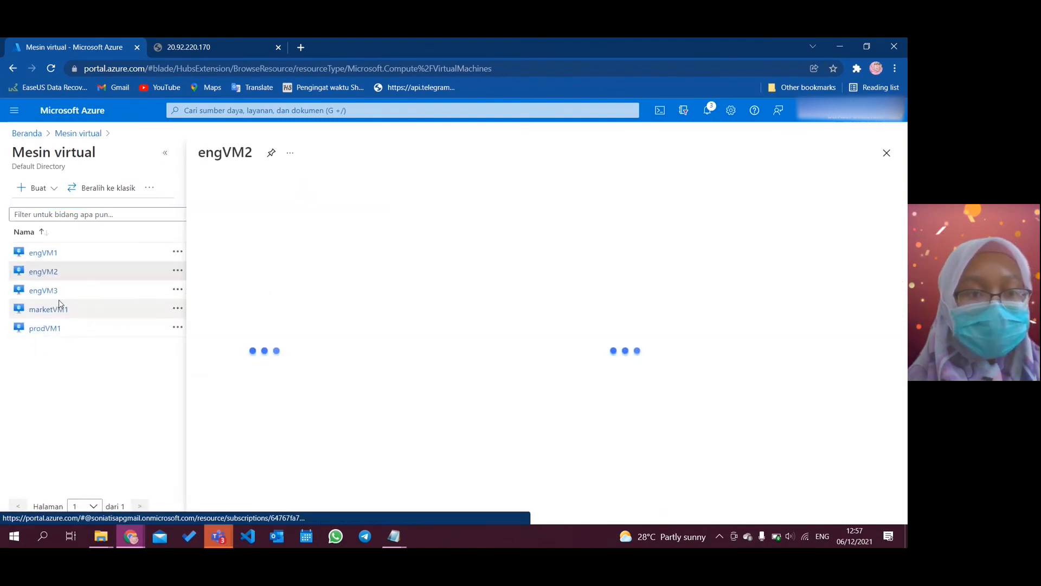
left_click(166, 156)
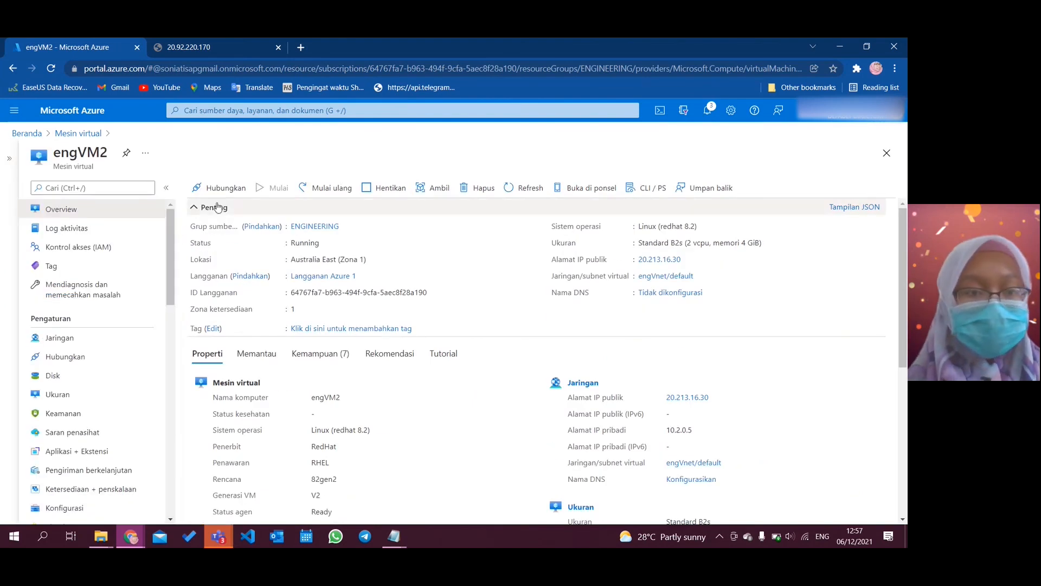
In engVM2's networking settings, add load balancing with the Azure load balancer engLoadBalancer and existing backend pool engBackendPool, and save it
left_click(81, 337)
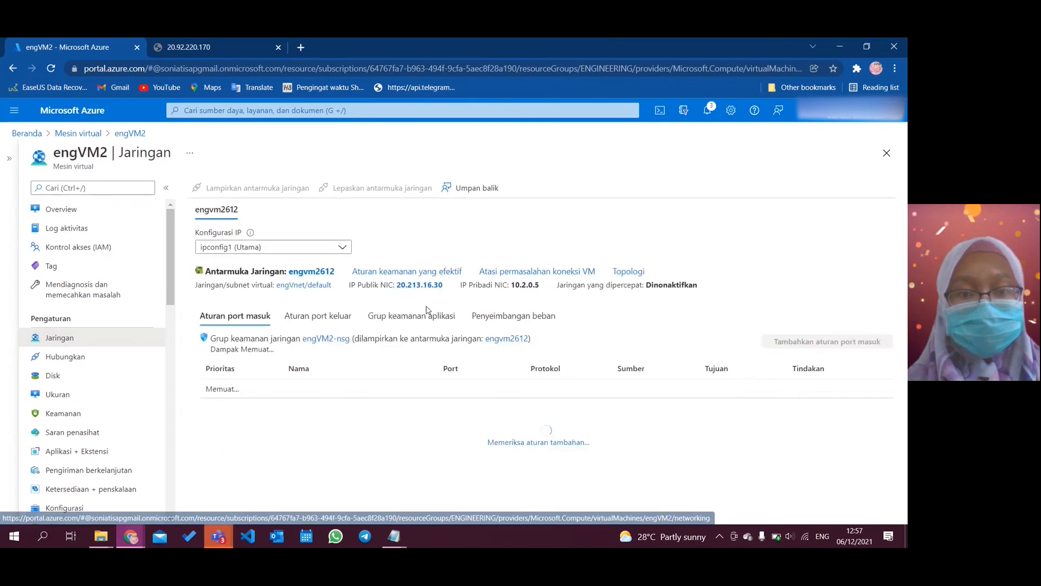
left_click(514, 316)
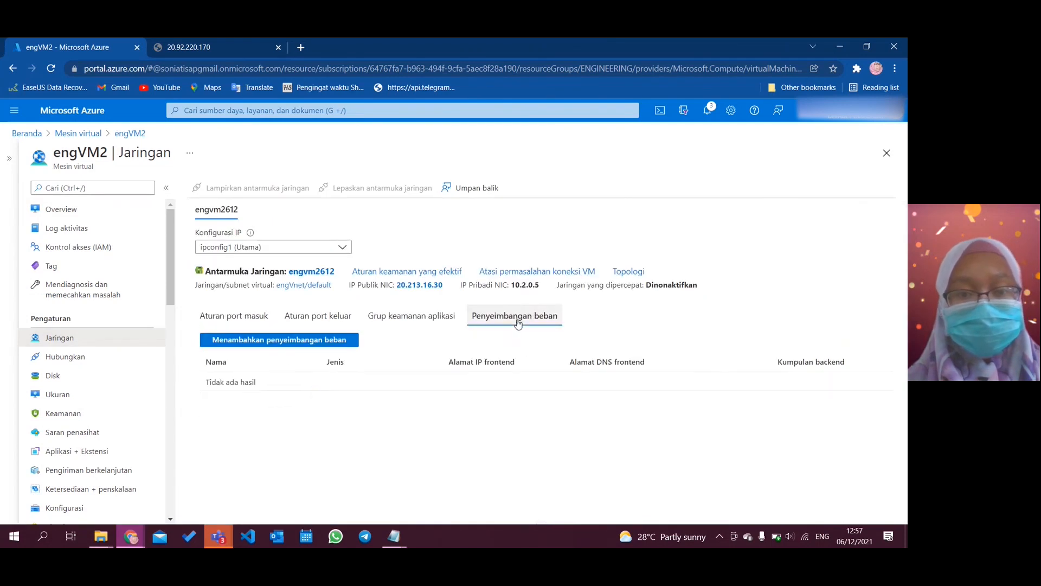
left_click(291, 342)
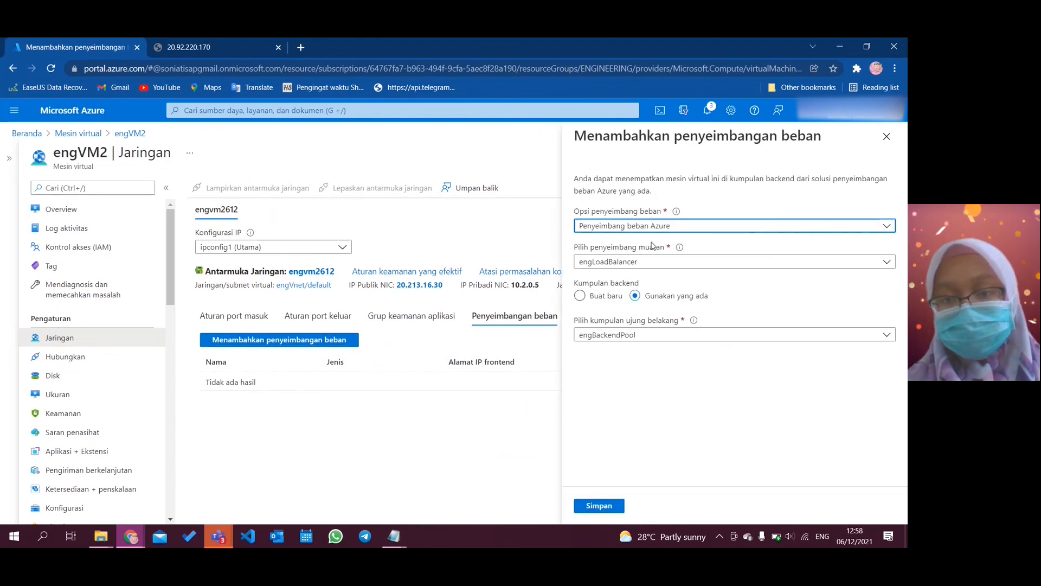
left_click(607, 508)
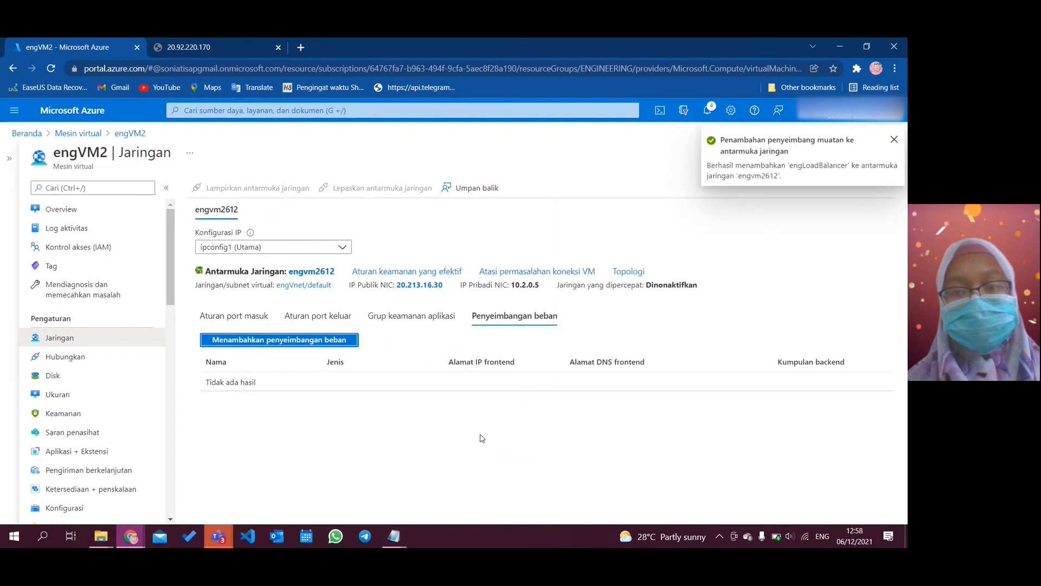
Open engLoadBalancer's overview, expand its essential details, and copy its public IP address
left_click(29, 134)
left_click(291, 198)
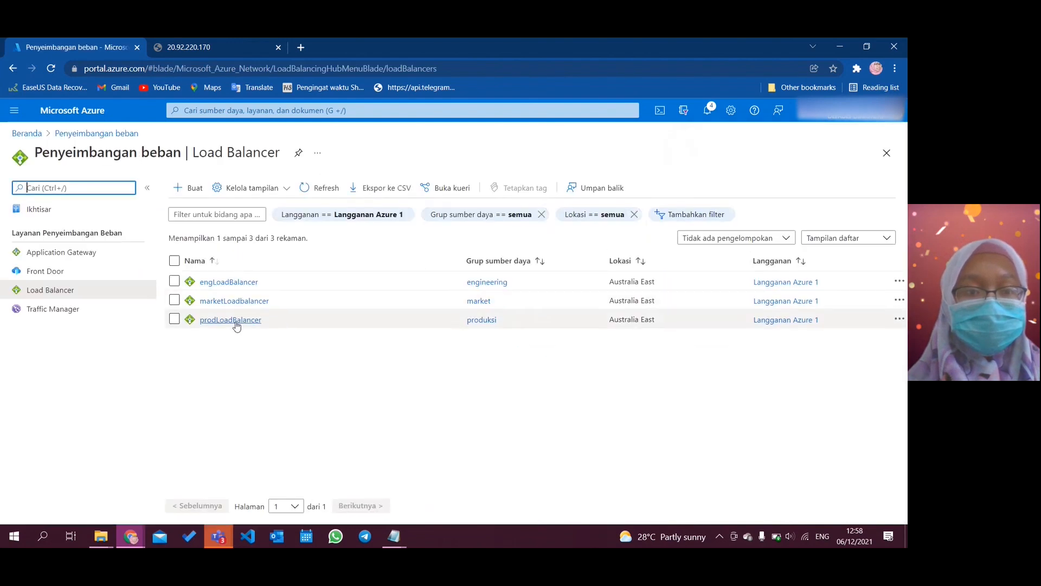
left_click(233, 283)
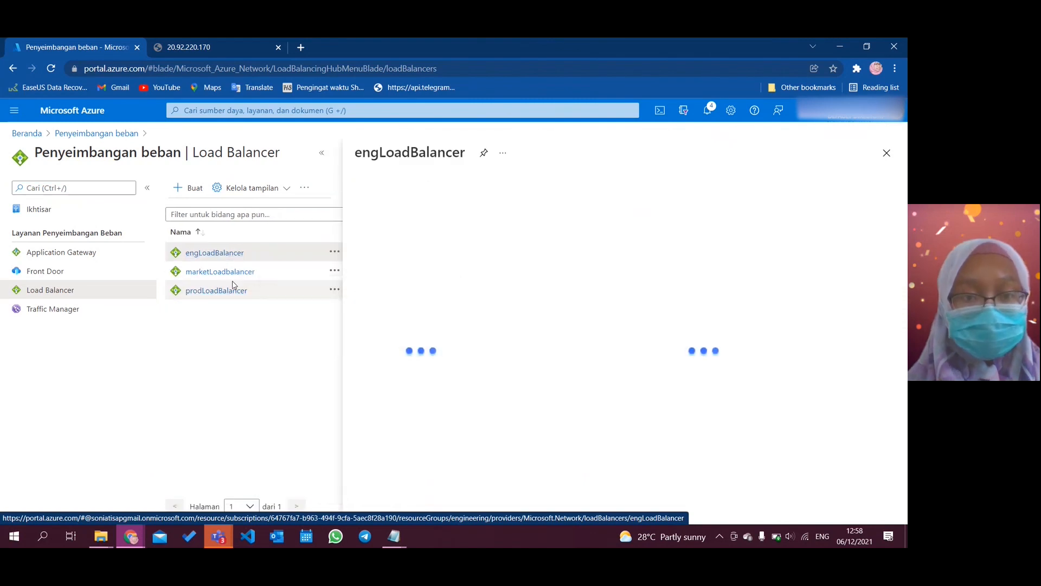
left_click(321, 155)
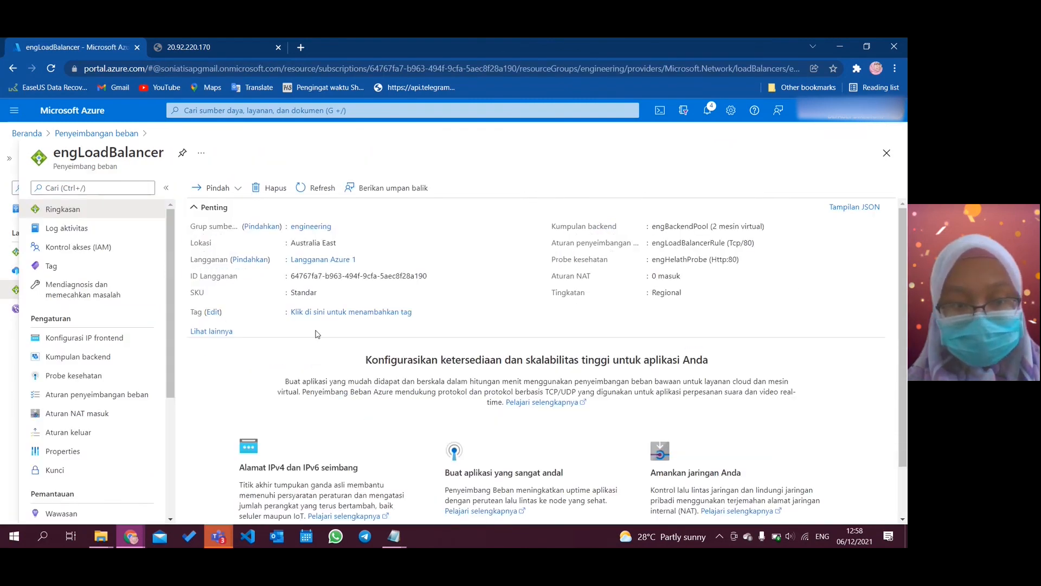
left_click(223, 332)
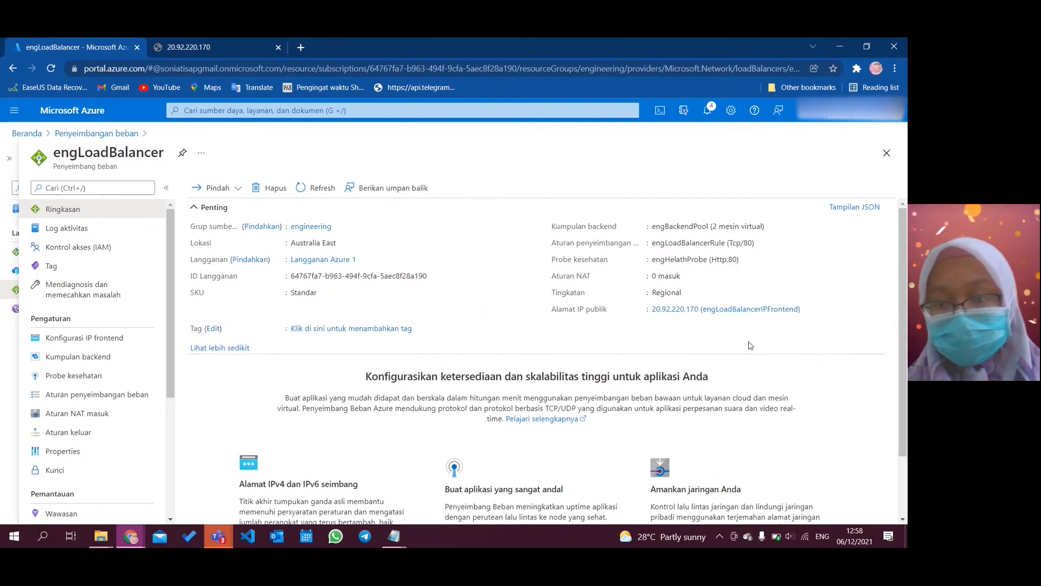
left_click(807, 309)
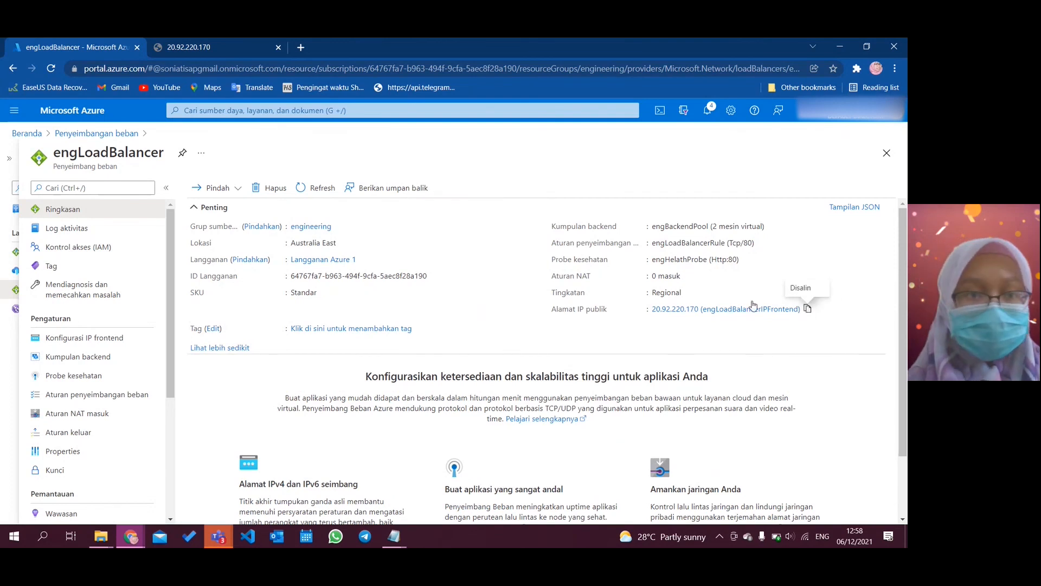
Load the copied address 20.92.220.170, without the frontend name, in the existing test tab and check whether the page responds
left_click(196, 46)
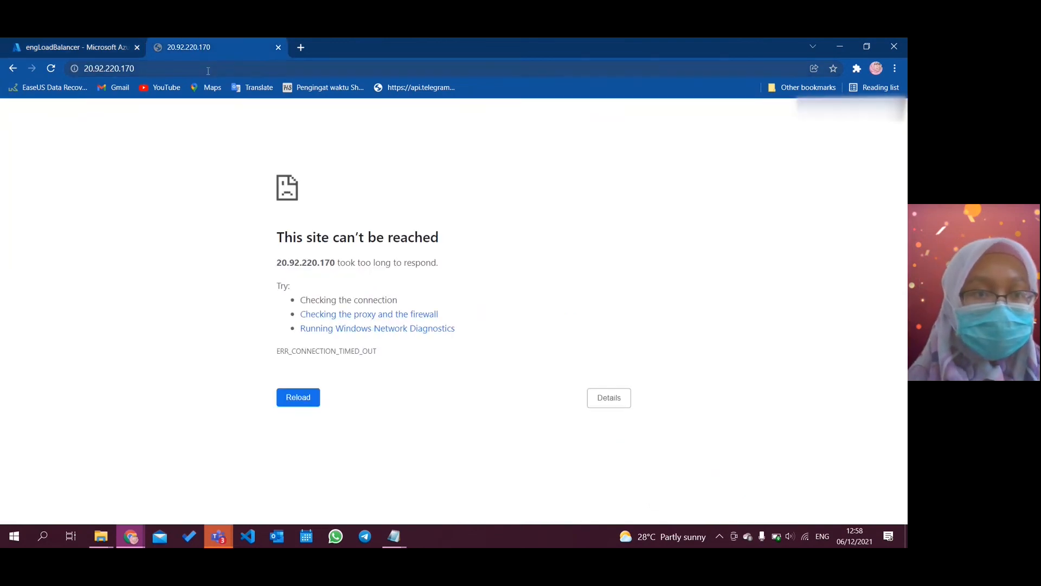
left_click(207, 69)
key("ctrl+v")
key("BackSpace")
key("BackSpace")
key("BackSpace")
key("BackSpace")
key("BackSpace")
key("BackSpace")
key("BackSpace")
key("BackSpace")
key("BackSpace")
key("BackSpace")
key("BackSpace")
key("BackSpace")
key("BackSpace")
key("BackSpace")
key("BackSpace")
key("BackSpace")
key("BackSpace")
key("BackSpace")
key("BackSpace")
key("BackSpace")
key("BackSpace")
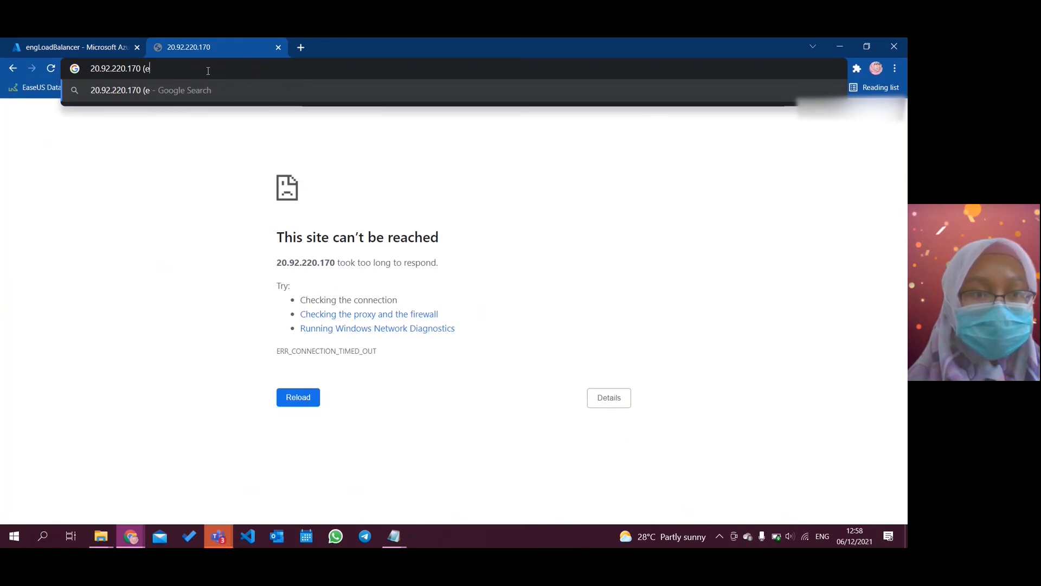
key("Return")
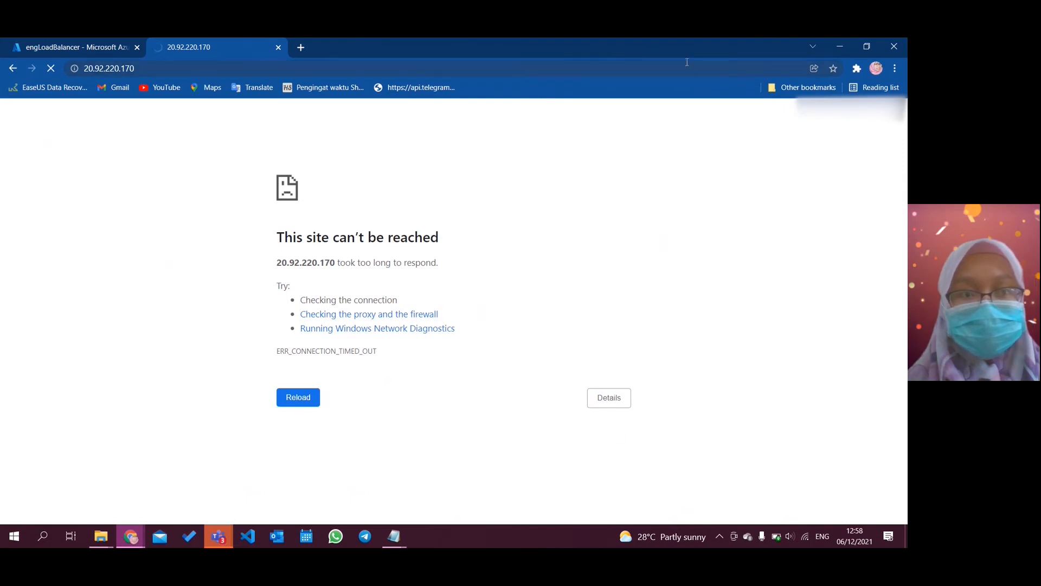
double_click(699, 51)
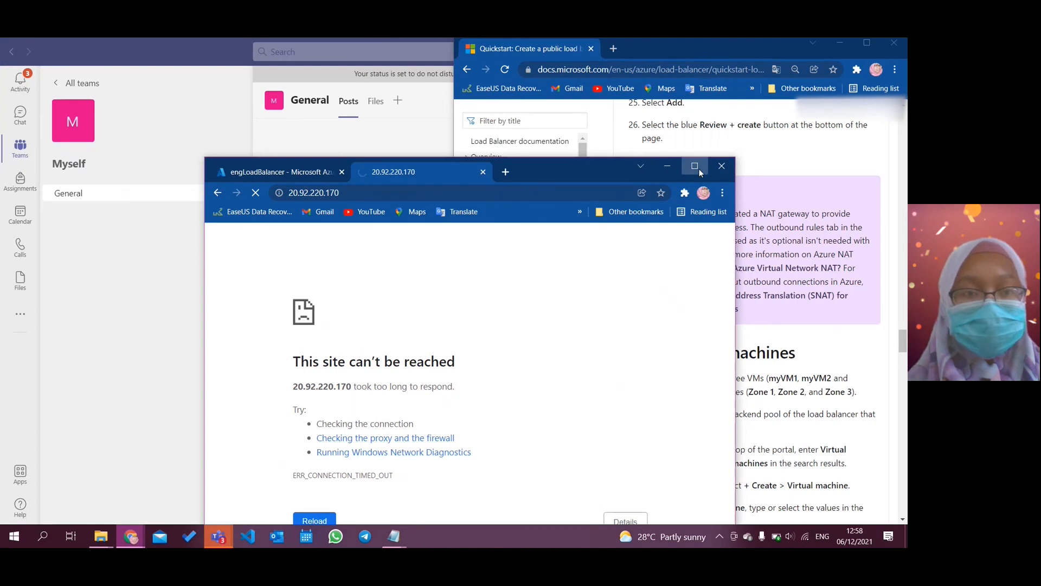
left_click(699, 168)
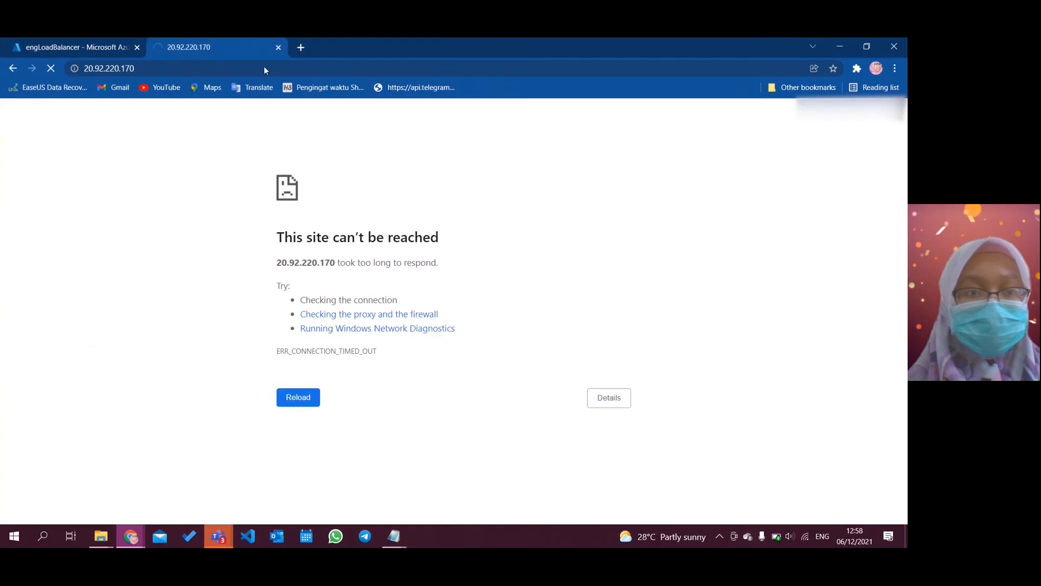
Go back to the Azure portal and open engVM3 from the virtual machines list, with the list collapsed
left_click(77, 46)
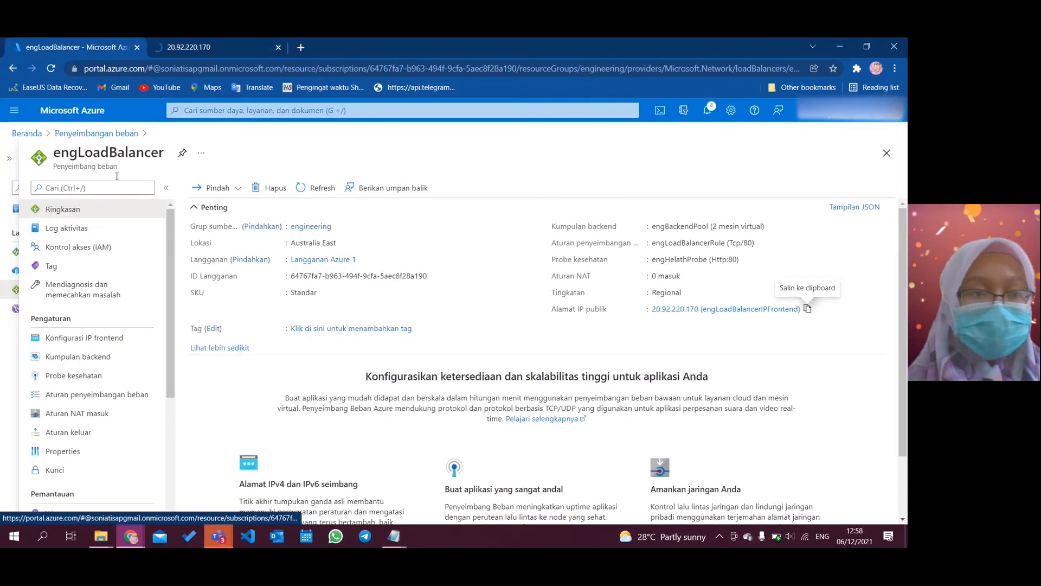
left_click(90, 136)
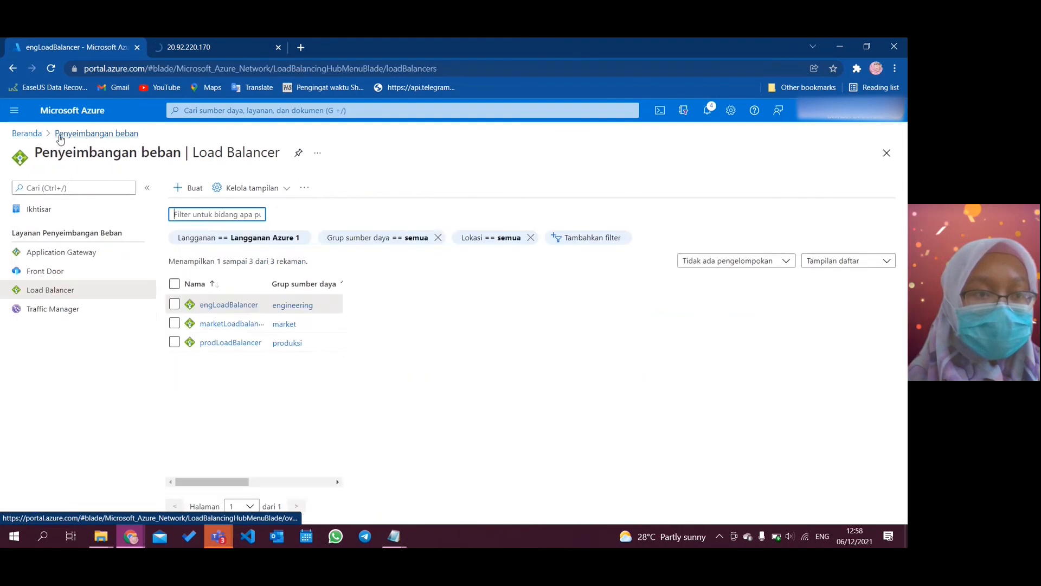
left_click(26, 133)
left_click(281, 193)
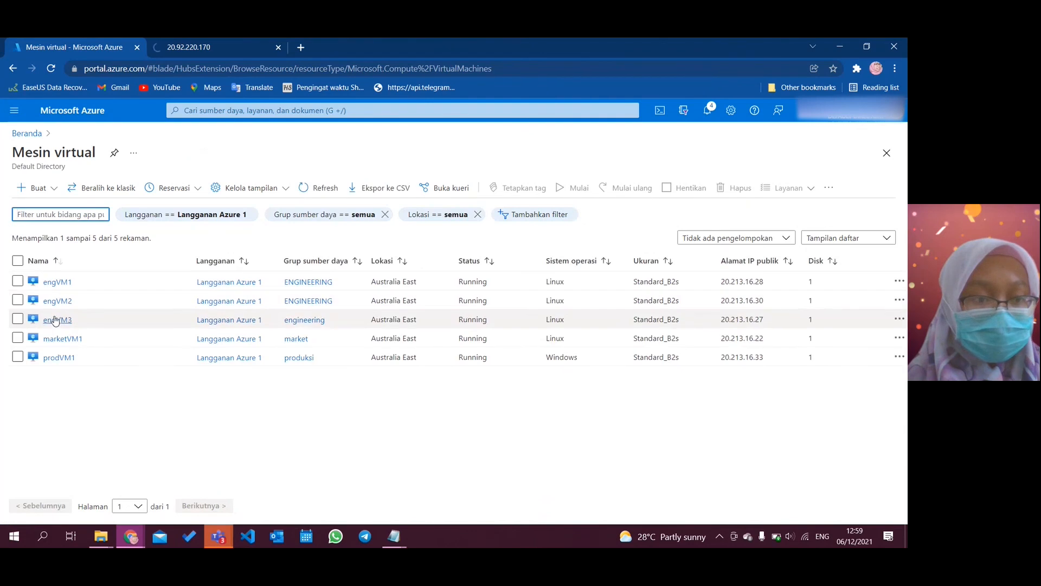
left_click(55, 321)
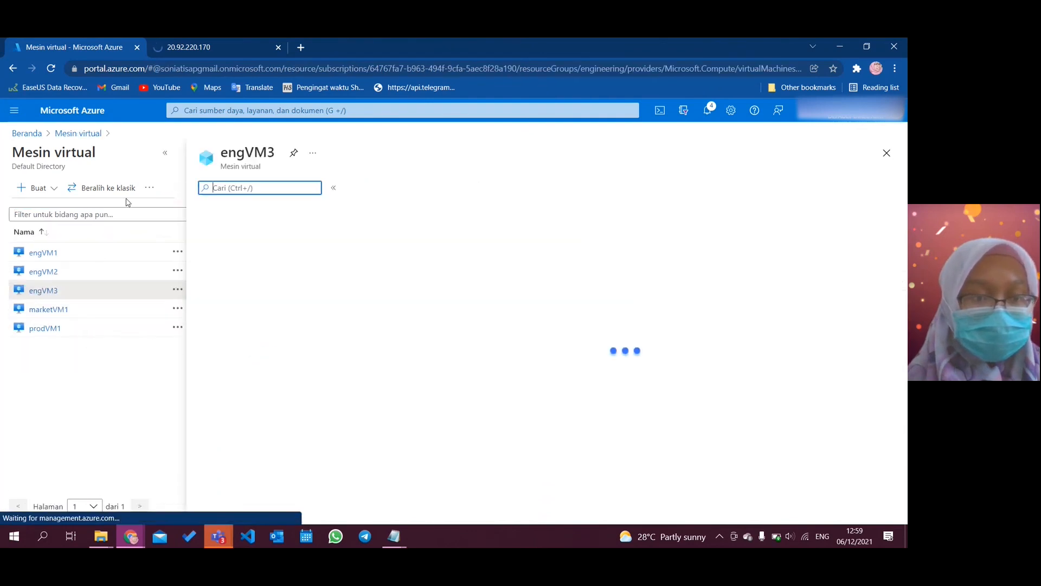
left_click(887, 153)
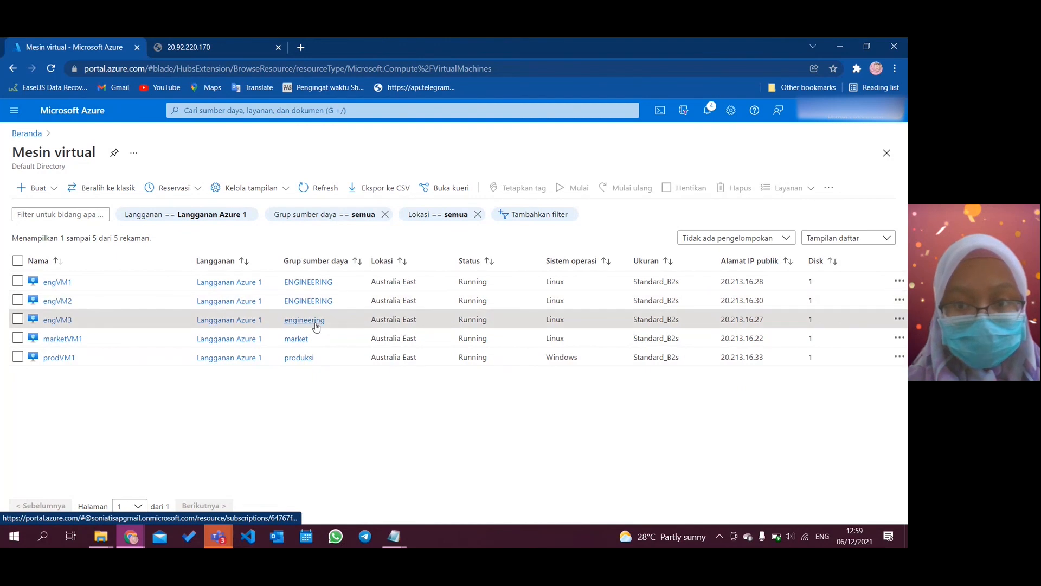
left_click(60, 320)
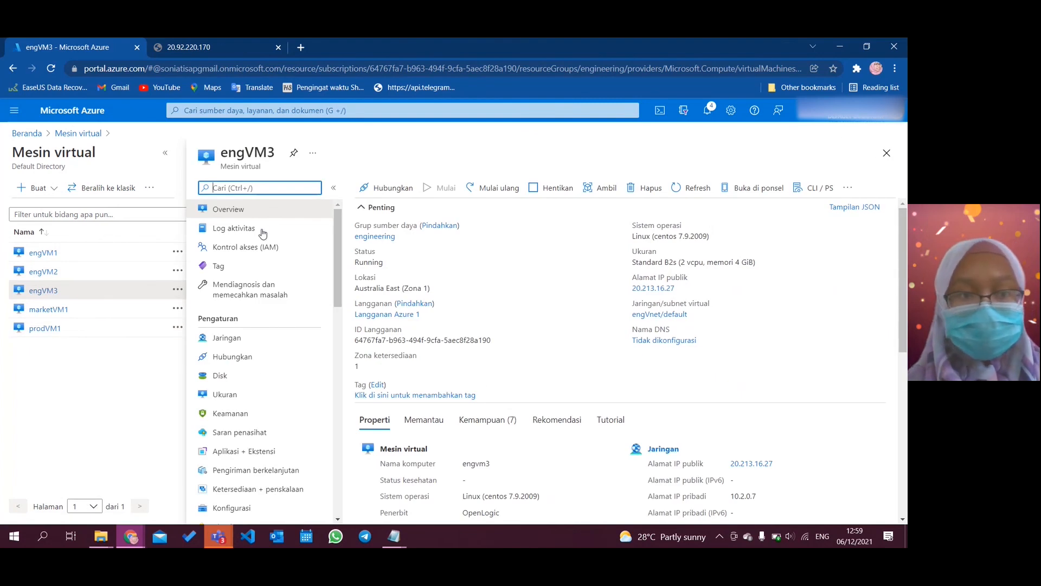
left_click(165, 157)
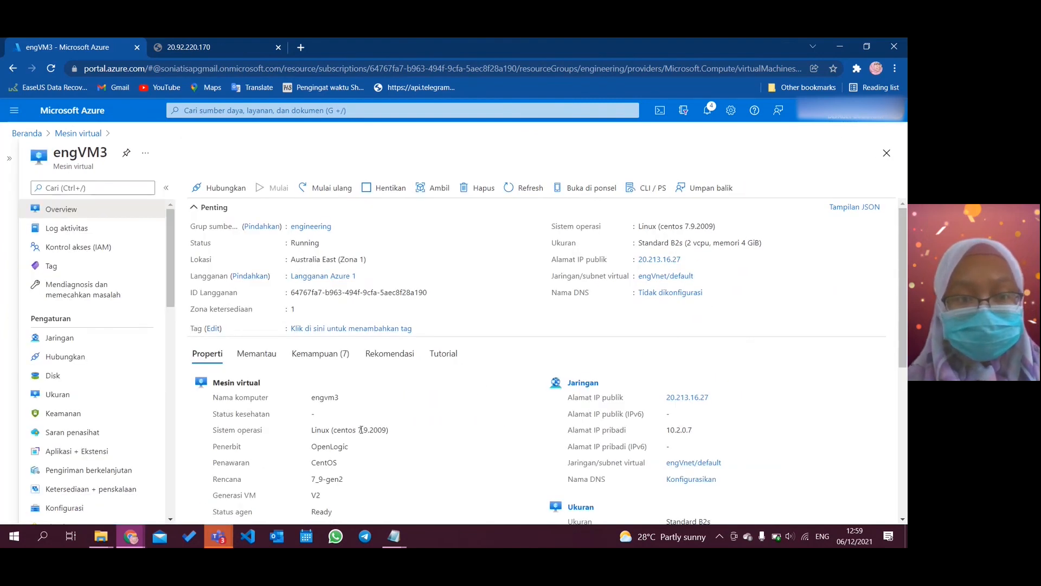
In engVM3's networking settings, add load balancing with the Azure load balancer engLoadBalancer and existing backend pool engBackendPool, and save it
left_click(84, 339)
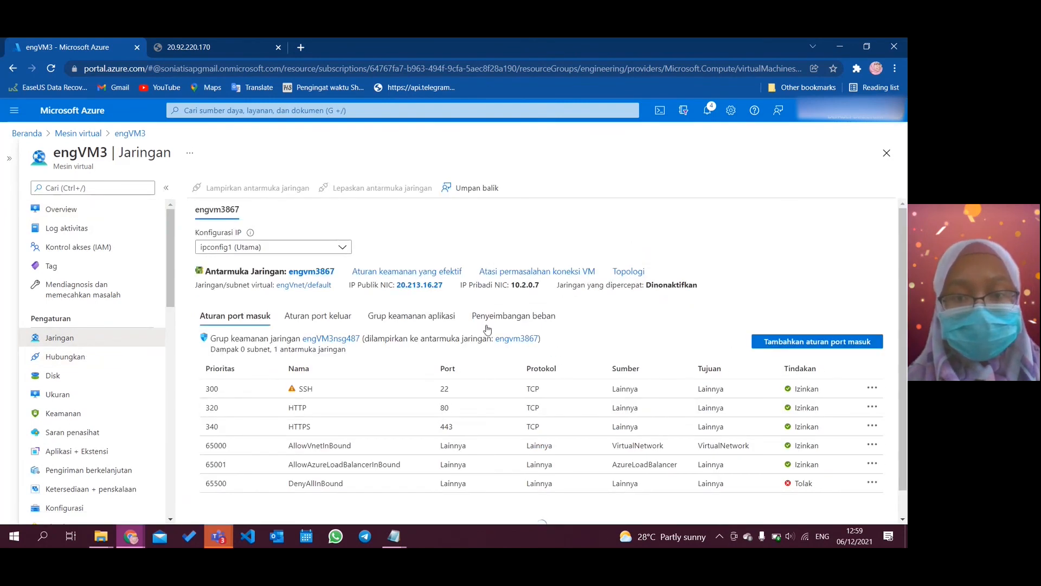
left_click(512, 316)
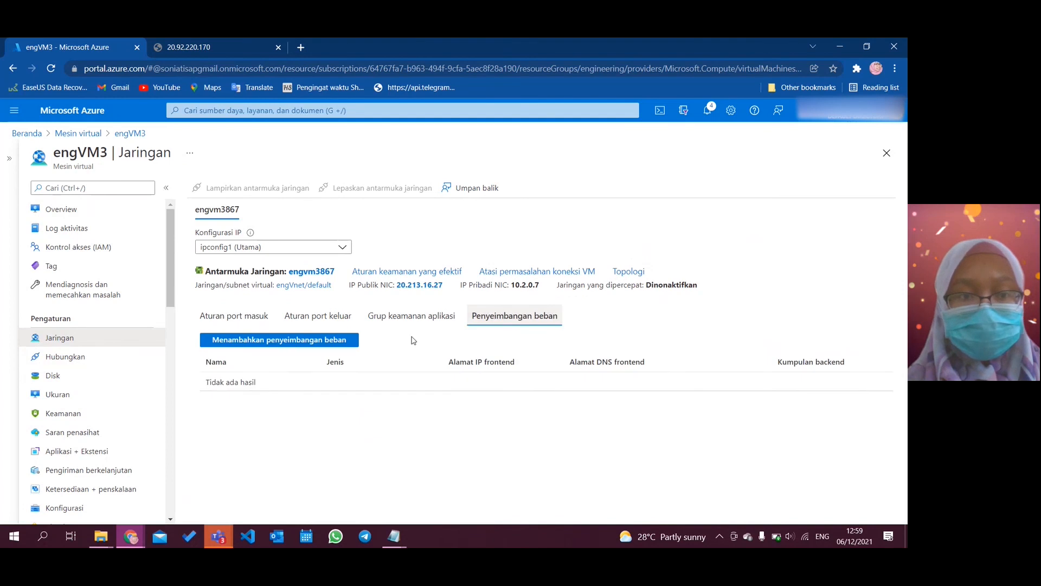
left_click(310, 340)
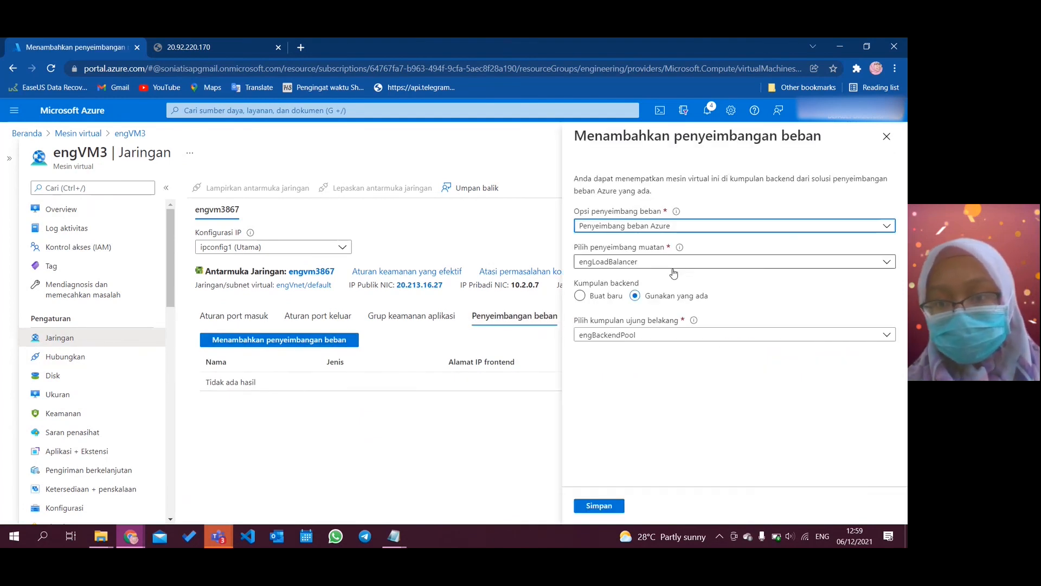
left_click(681, 339)
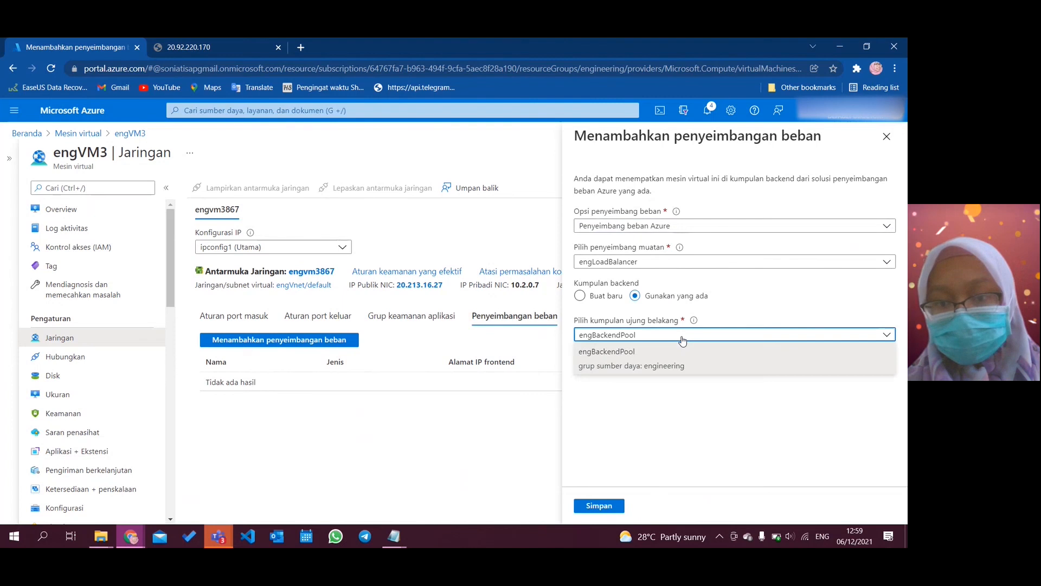
left_click(678, 365)
left_click(682, 227)
left_click(678, 263)
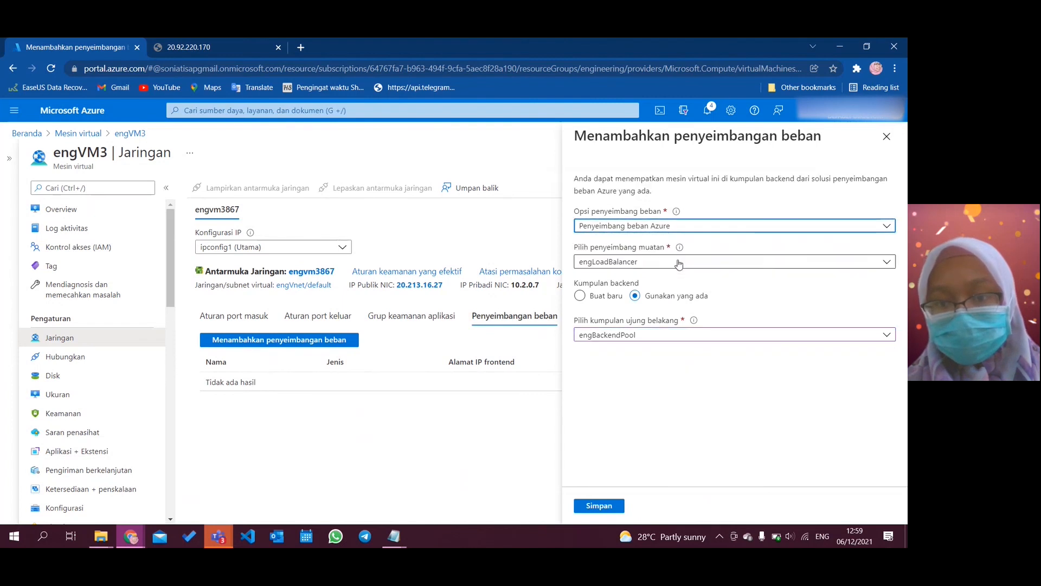
left_click(614, 514)
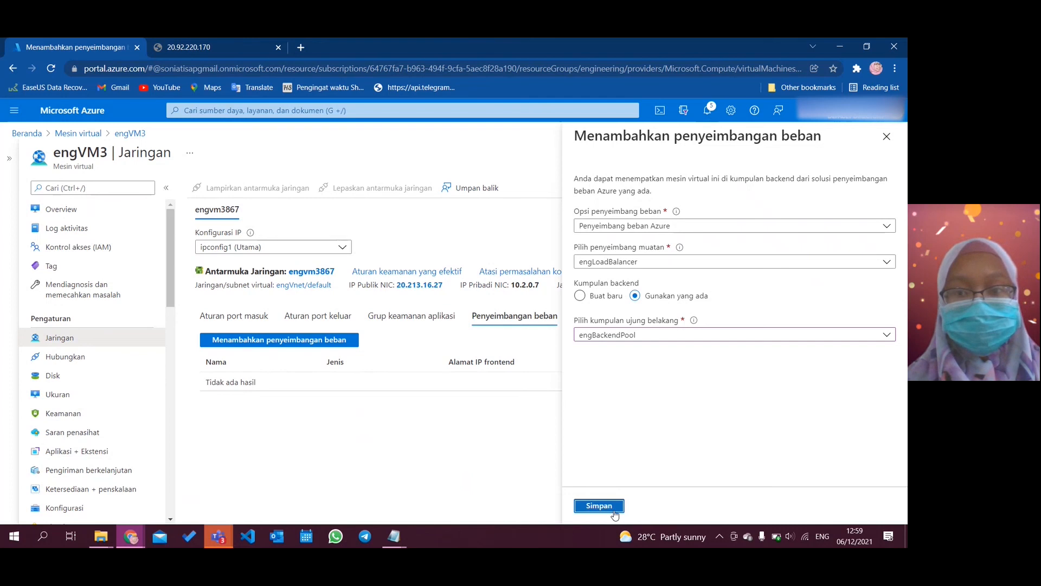
Dismiss the pop-up notification and review the load balancer assignments in the portal's notification history
left_click(886, 142)
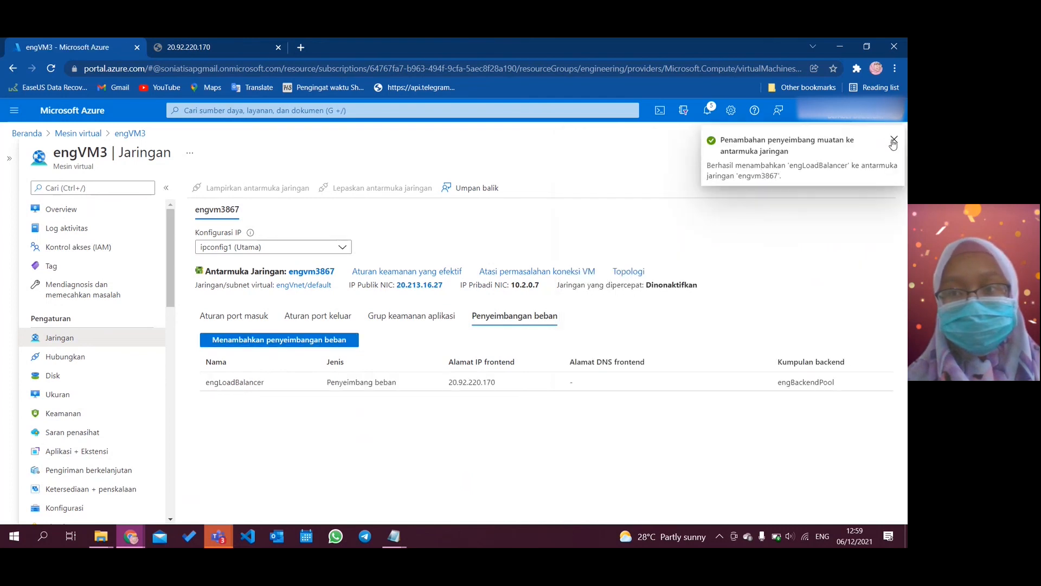
left_click(893, 142)
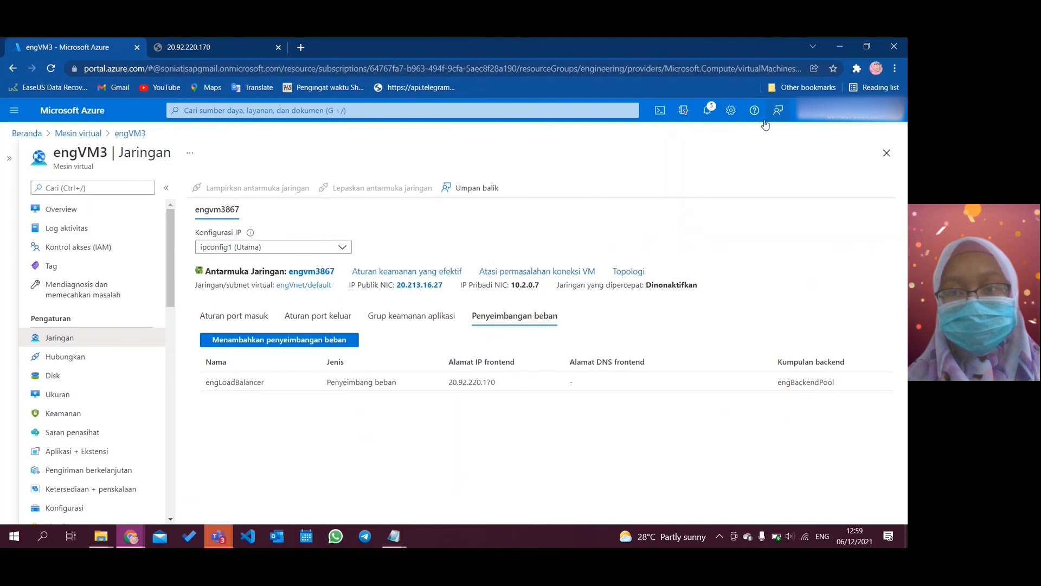
left_click(707, 110)
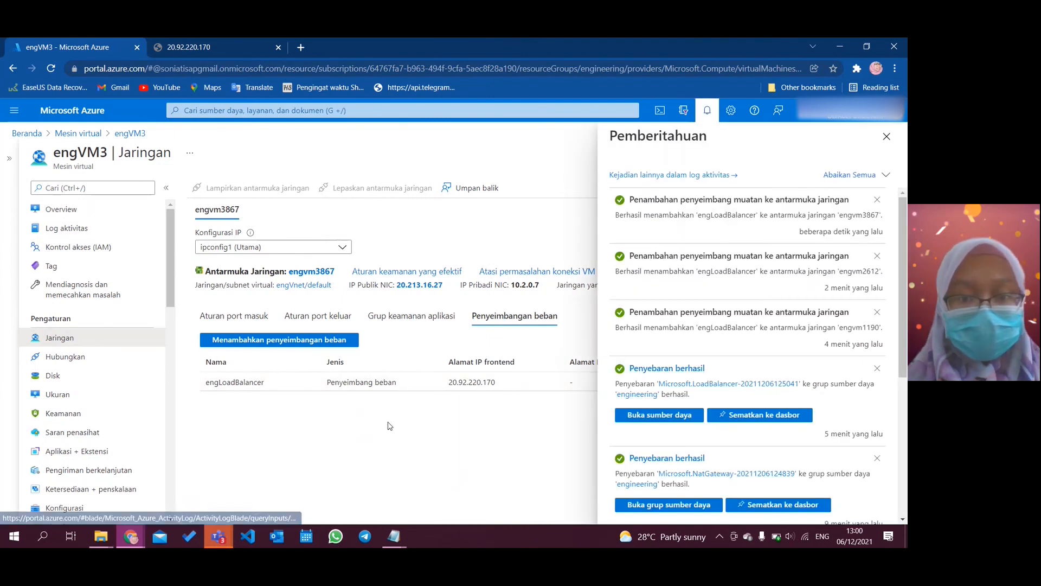
Open engLoadBalancer from engVM3's load balancing list, expand its remaining essential details and copy the public IP address
left_click(383, 381)
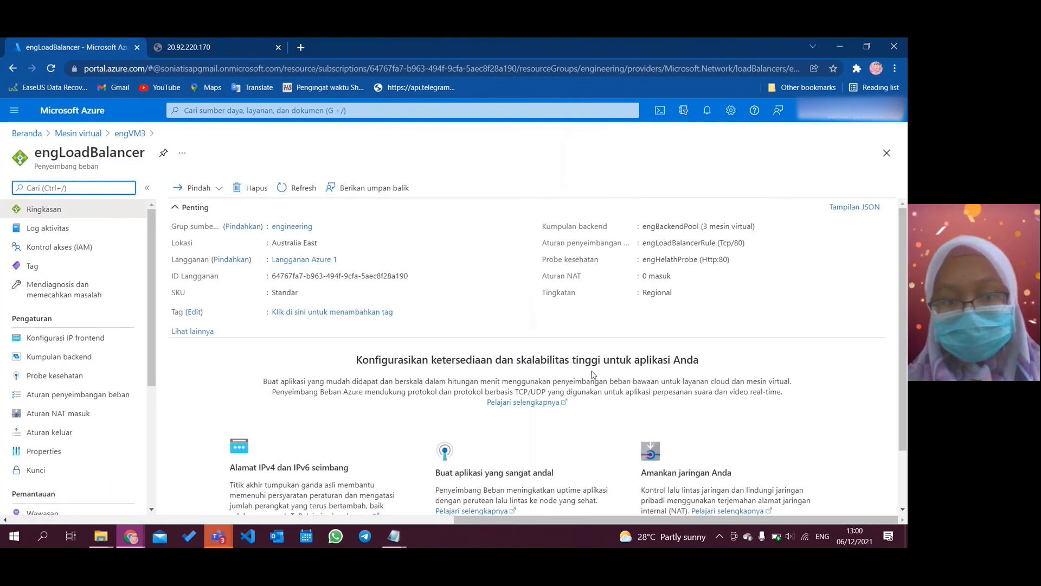
left_click(188, 332)
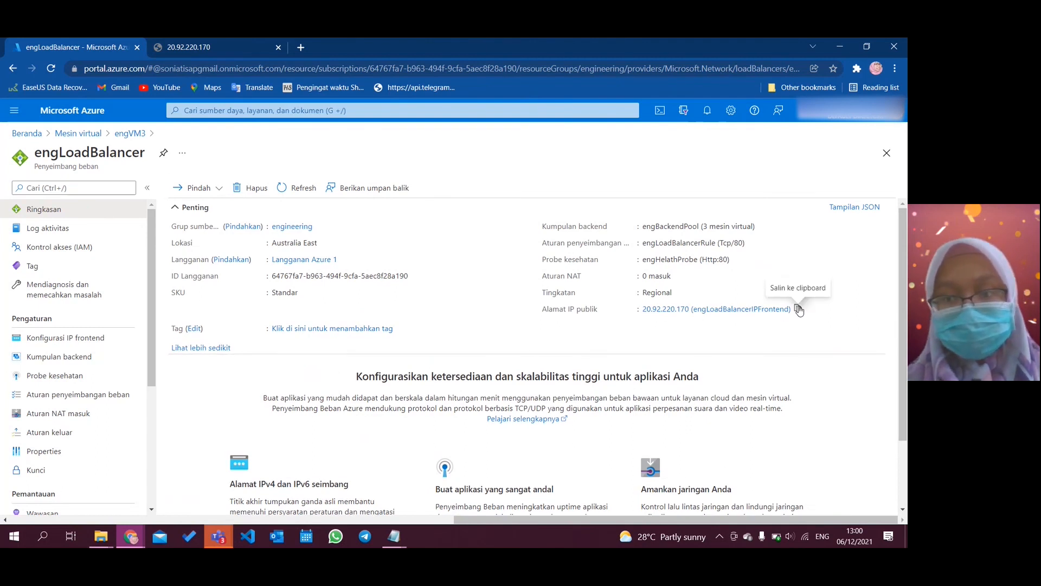
left_click(798, 309)
Reload the copied address 20.92.220.170, without the frontend name, in the existing test tab to test the load balancer
left_click(214, 45)
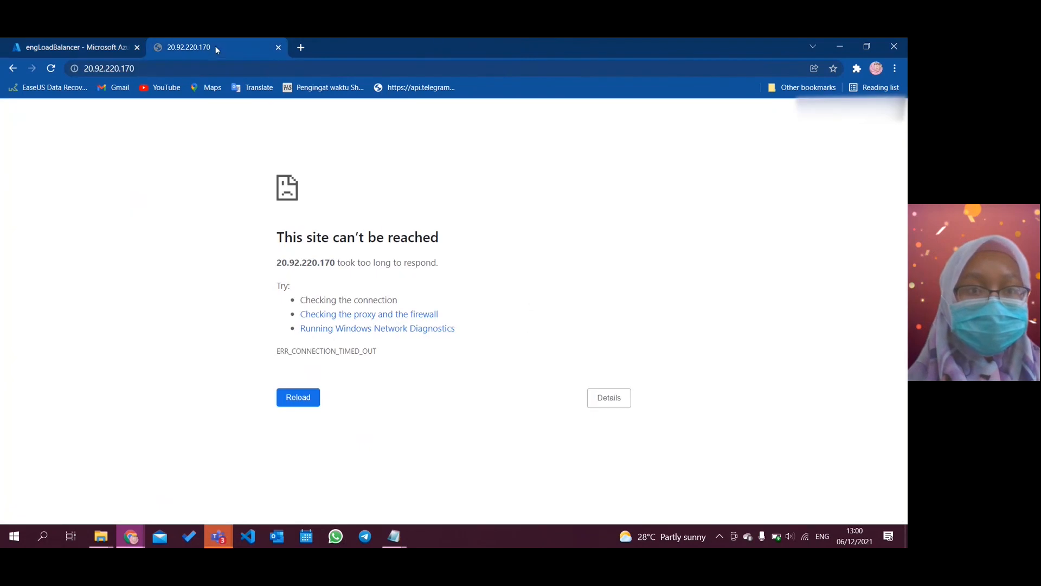
left_click(226, 67)
key("ctrl+v")
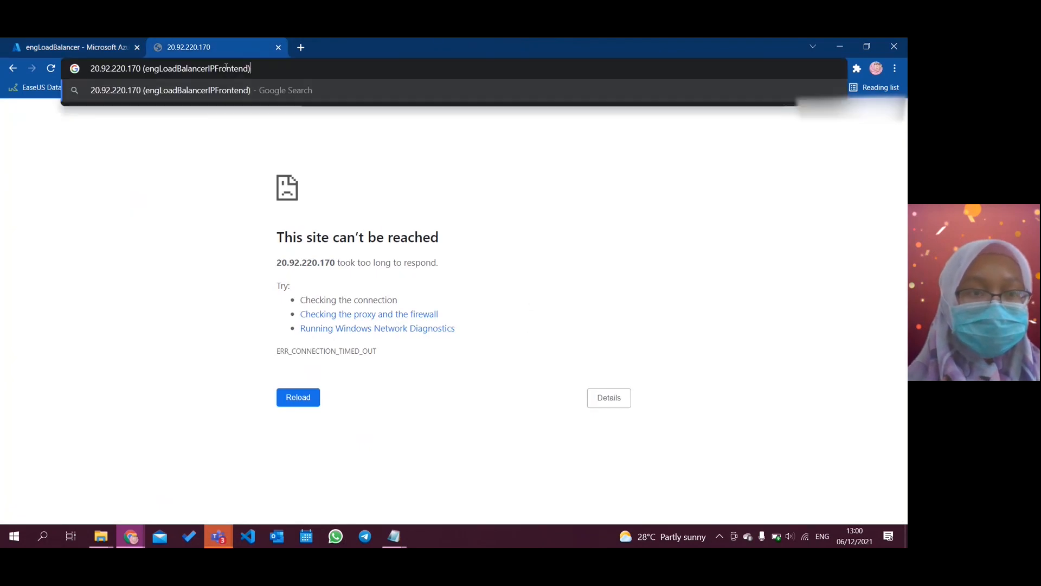
key("BackSpace")
key("BackSpace")
key("BackSpace")
key("BackSpace")
key("BackSpace")
key("BackSpace")
key("BackSpace")
key("BackSpace")
key("BackSpace")
key("BackSpace")
key("BackSpace")
key("BackSpace")
key("BackSpace")
key("BackSpace")
key("BackSpace")
key("BackSpace")
key("BackSpace")
key("BackSpace")
key("BackSpace")
key("BackSpace")
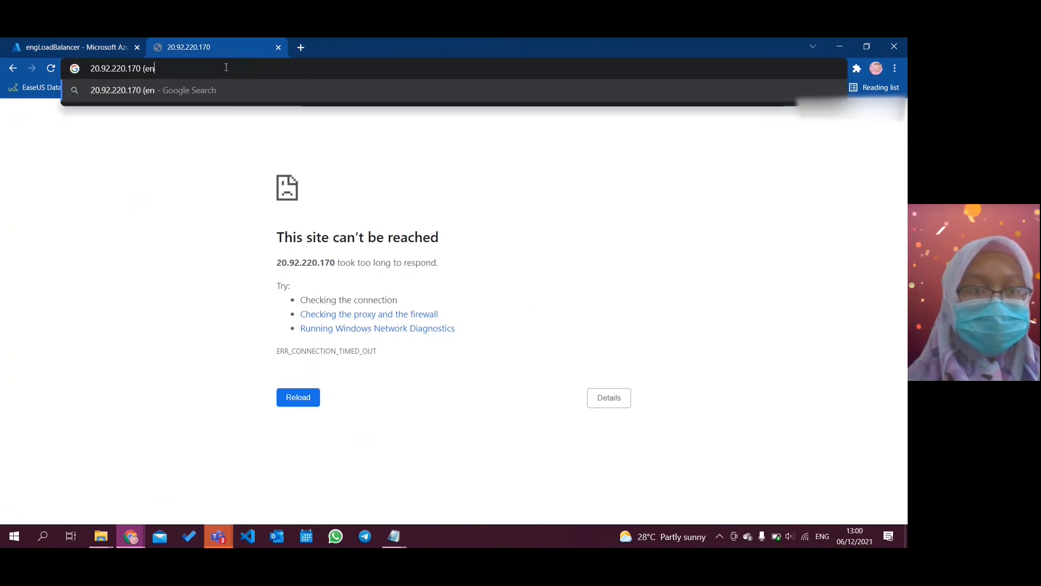
key("Return")
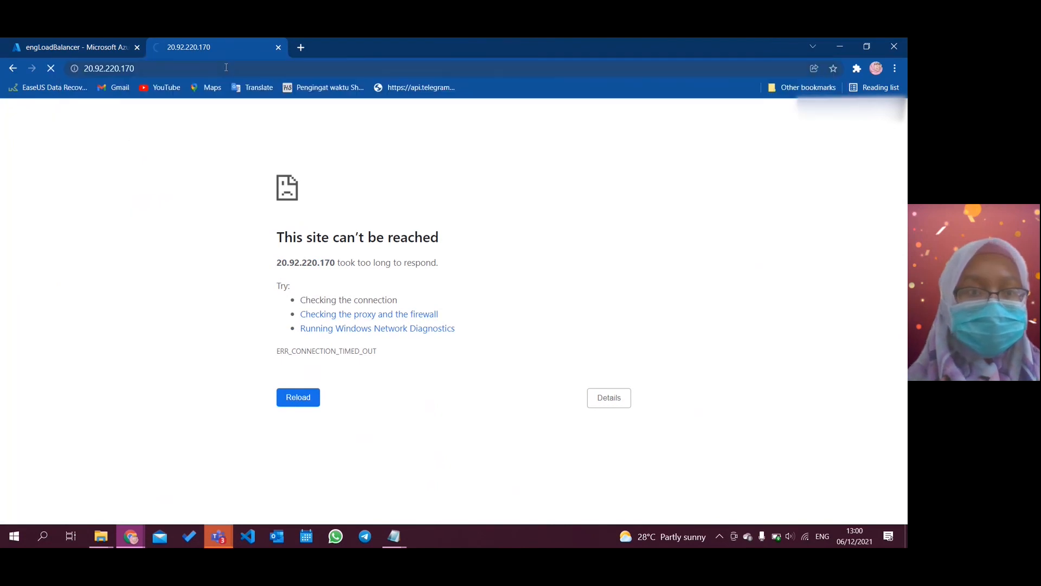
Back in the Azure portal, review the load balancing assignment in engVM1's networking settings and return to the portal home page
left_click(70, 50)
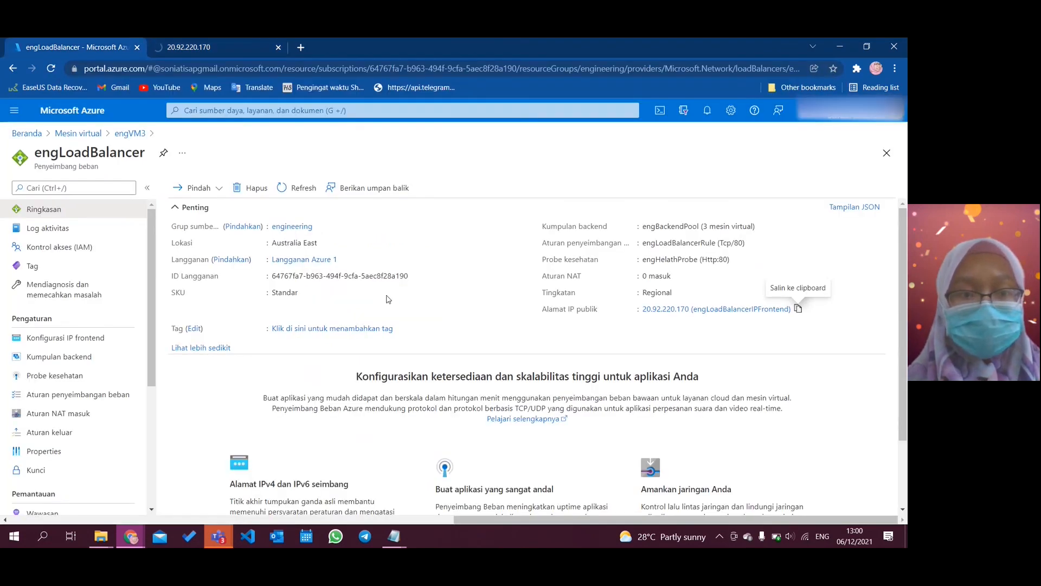
left_click(78, 133)
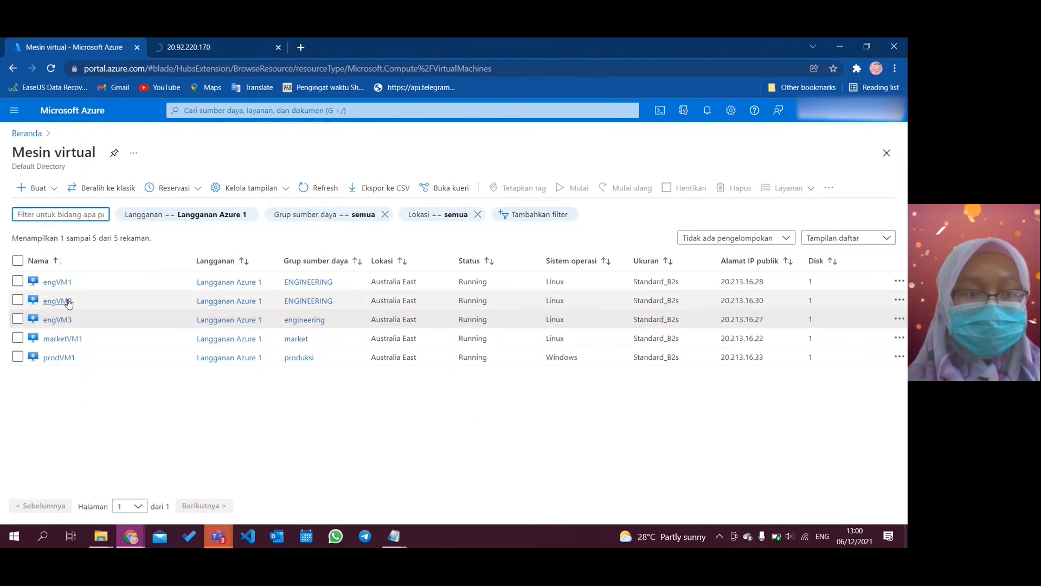
left_click(58, 283)
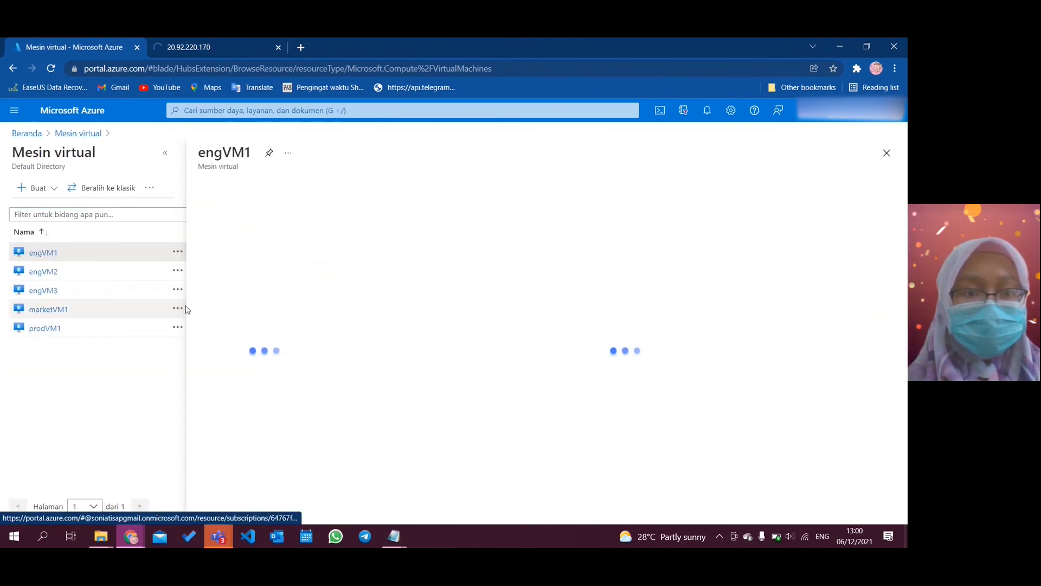
left_click(244, 339)
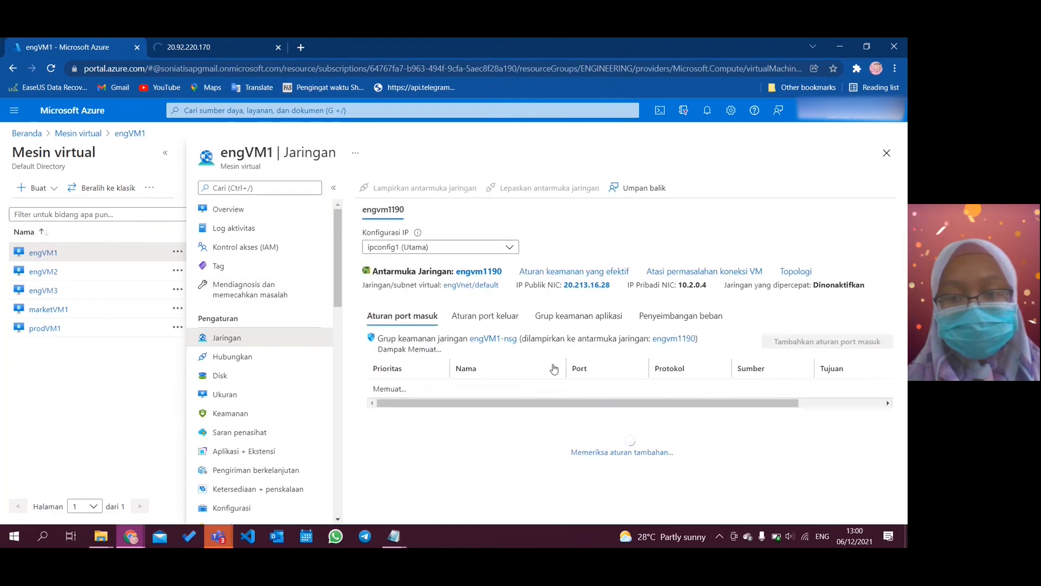
left_click(675, 317)
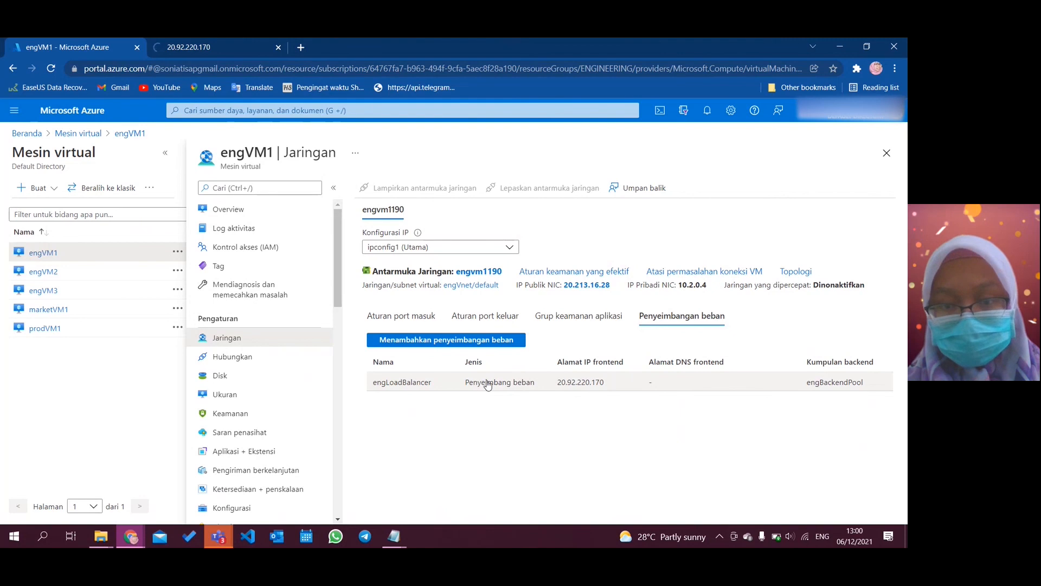
left_click(886, 157)
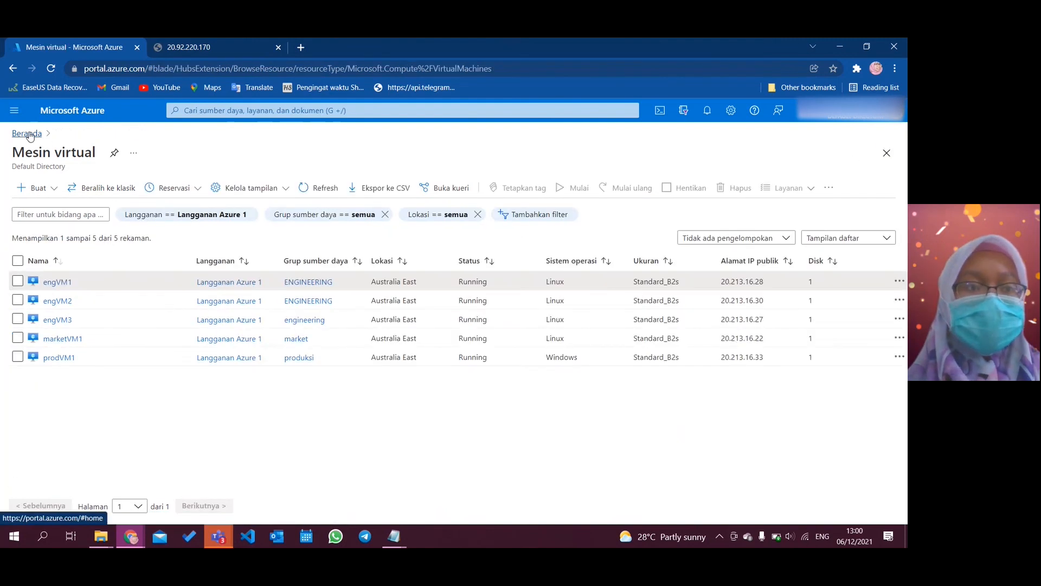
left_click(27, 133)
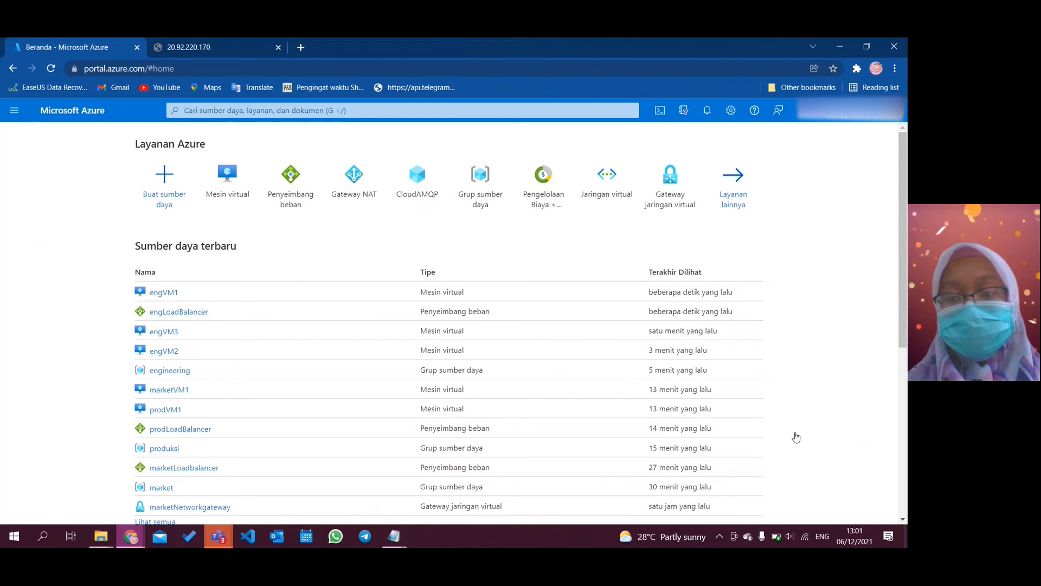
Switch to the Microsoft Teams meeting window and stop the meeting recording
key("alt+Tab")
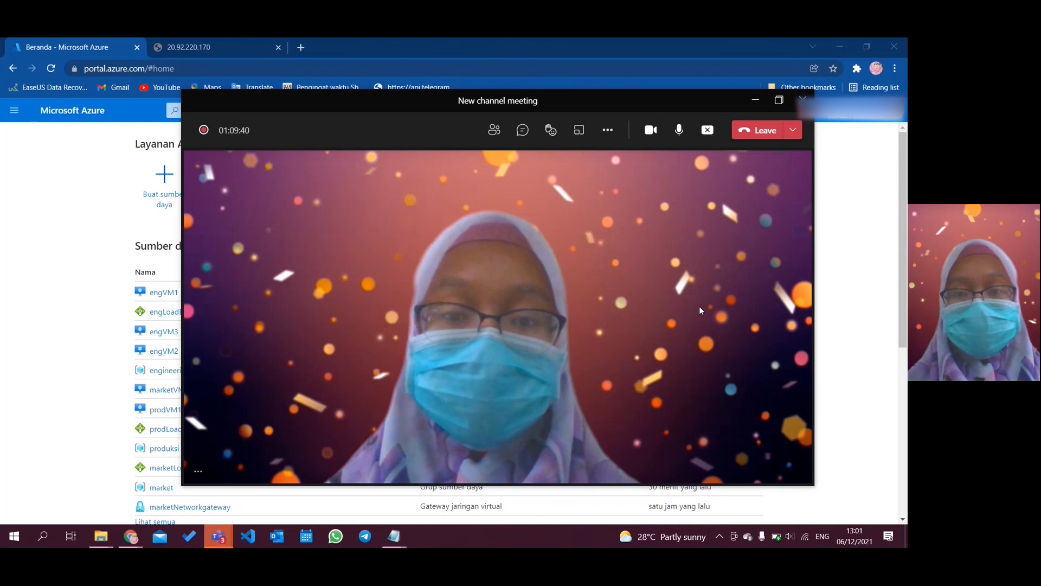
left_click(608, 133)
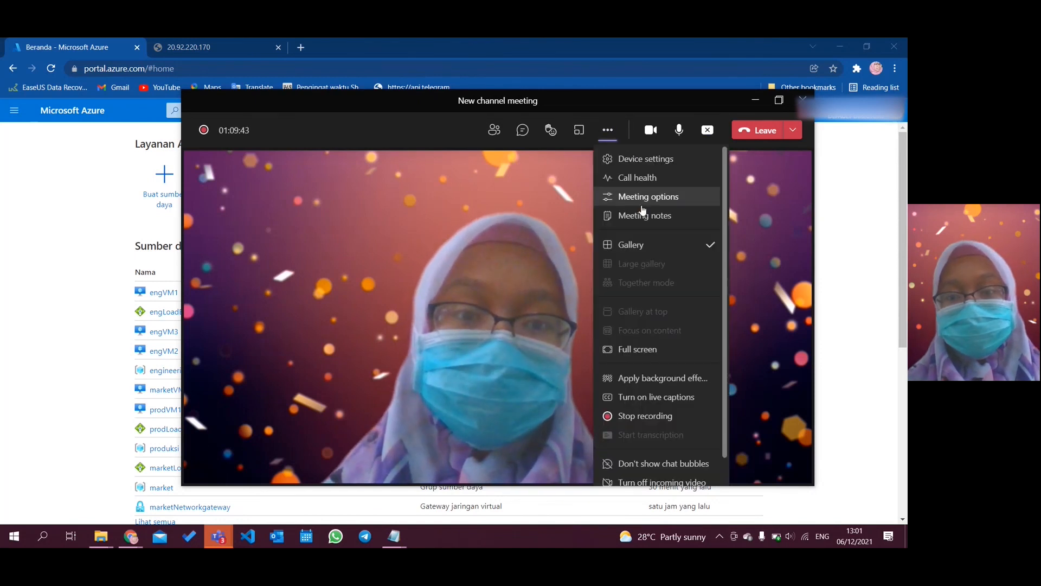
left_click(653, 416)
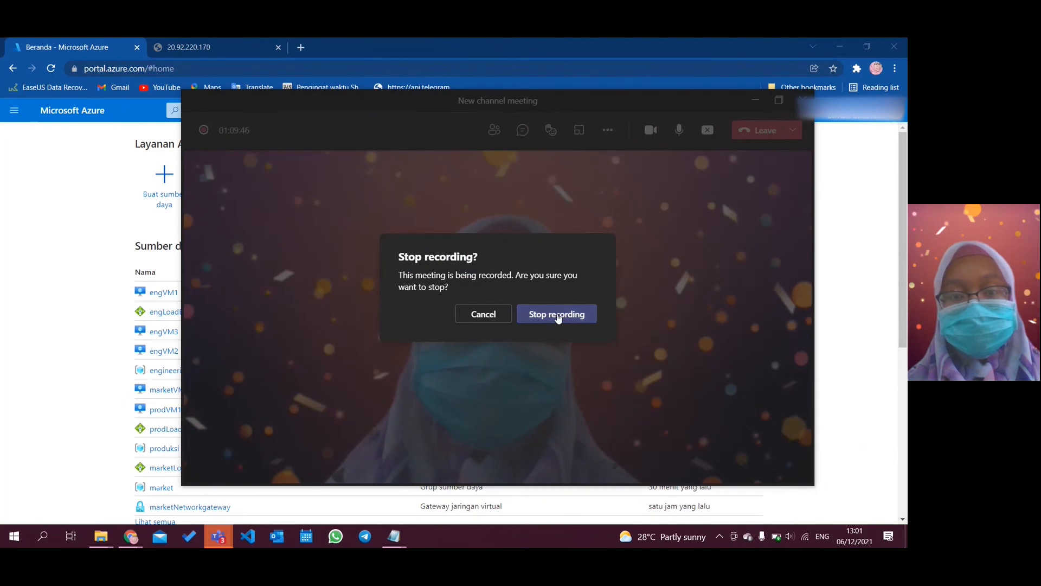